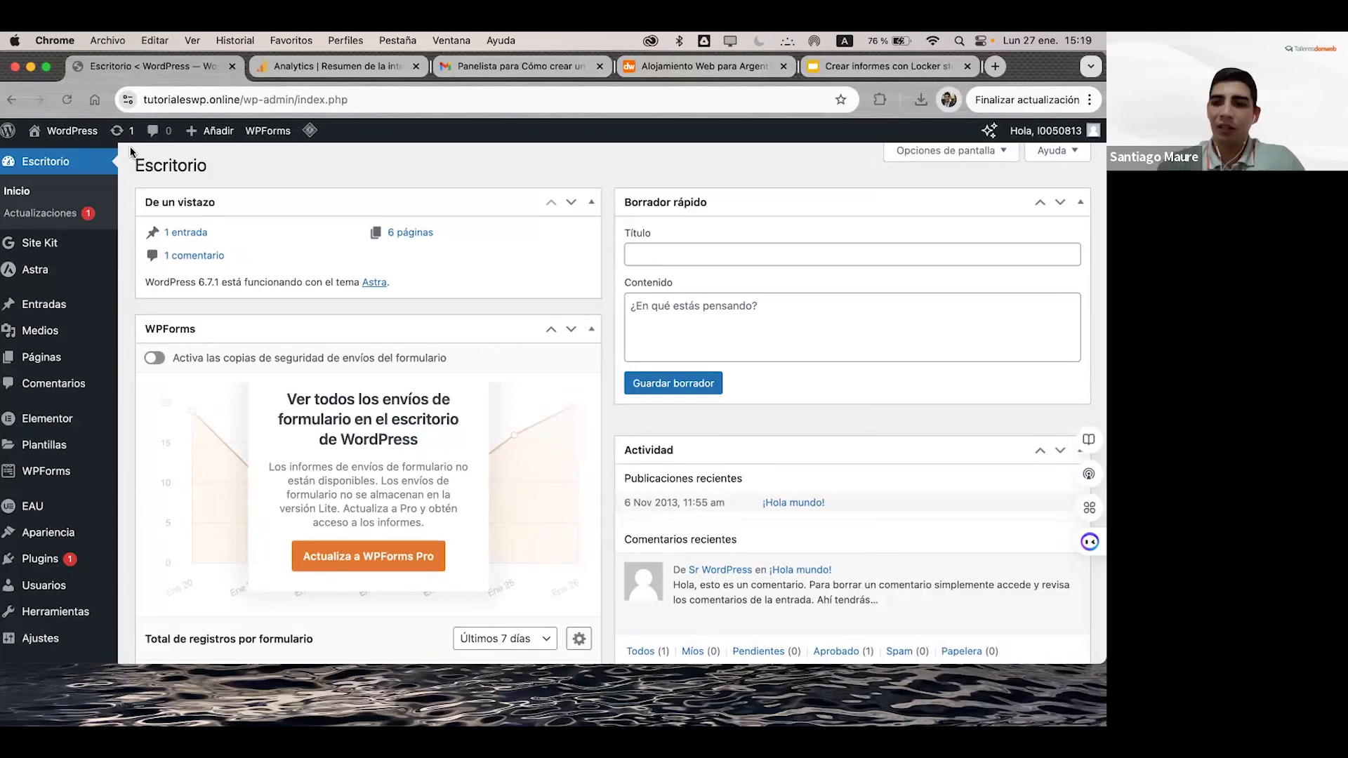
Step: Open the WordPress site's front page in a new browser tab
mouse_move(61, 268)
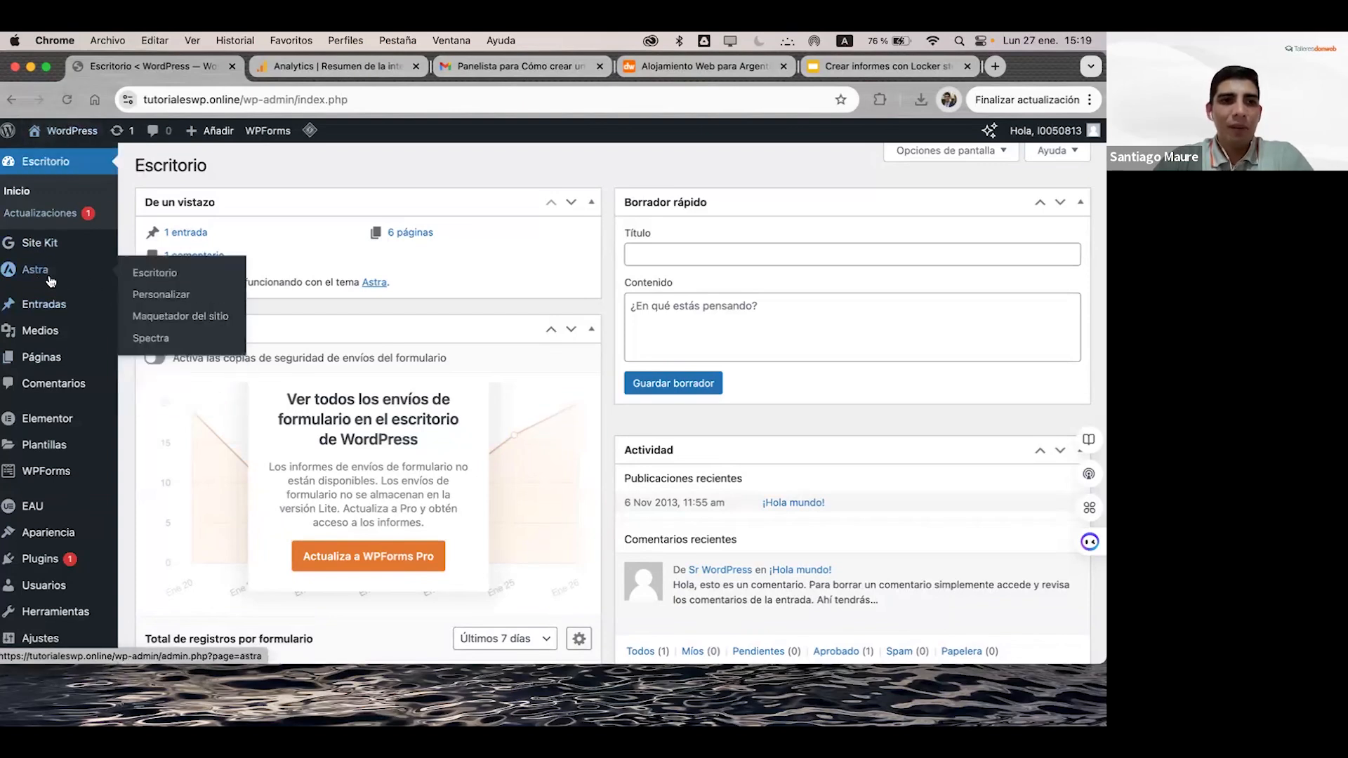
right_click(57, 162)
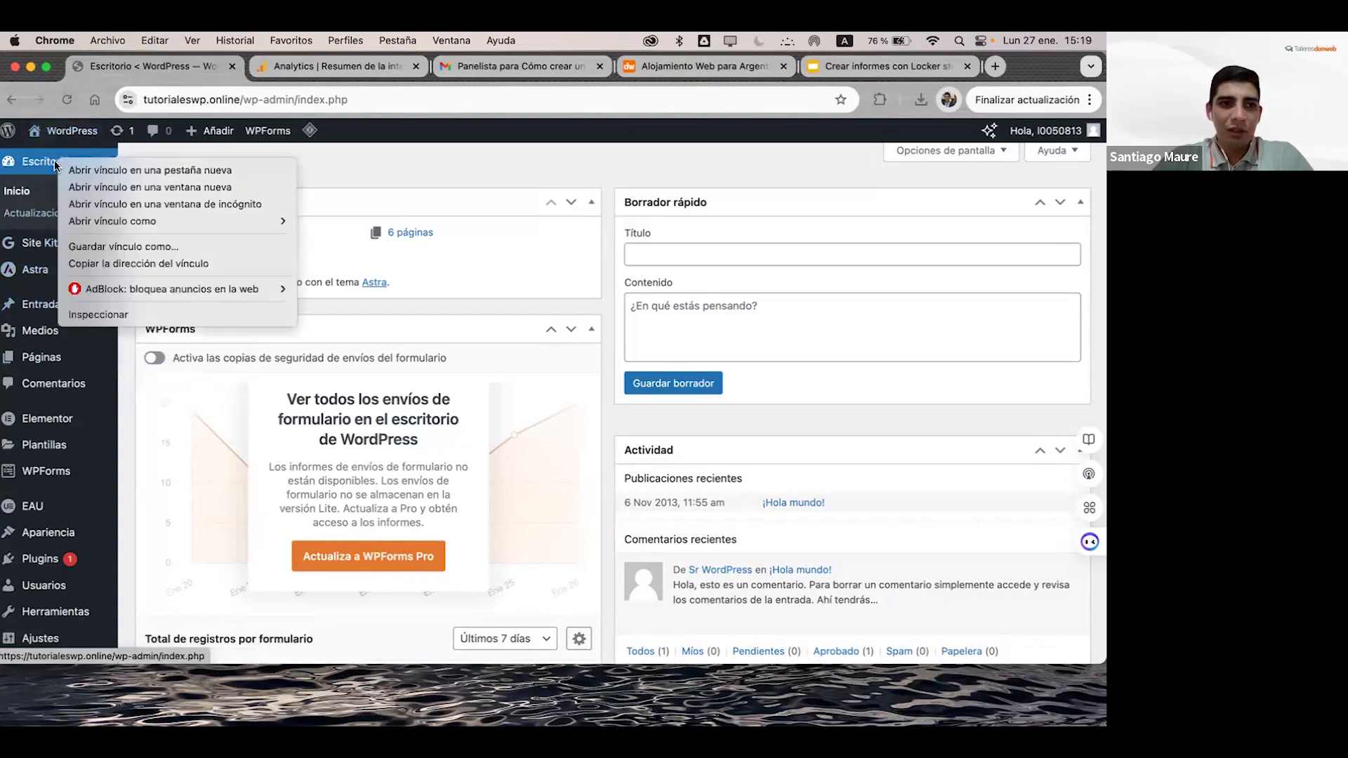
right_click(56, 132)
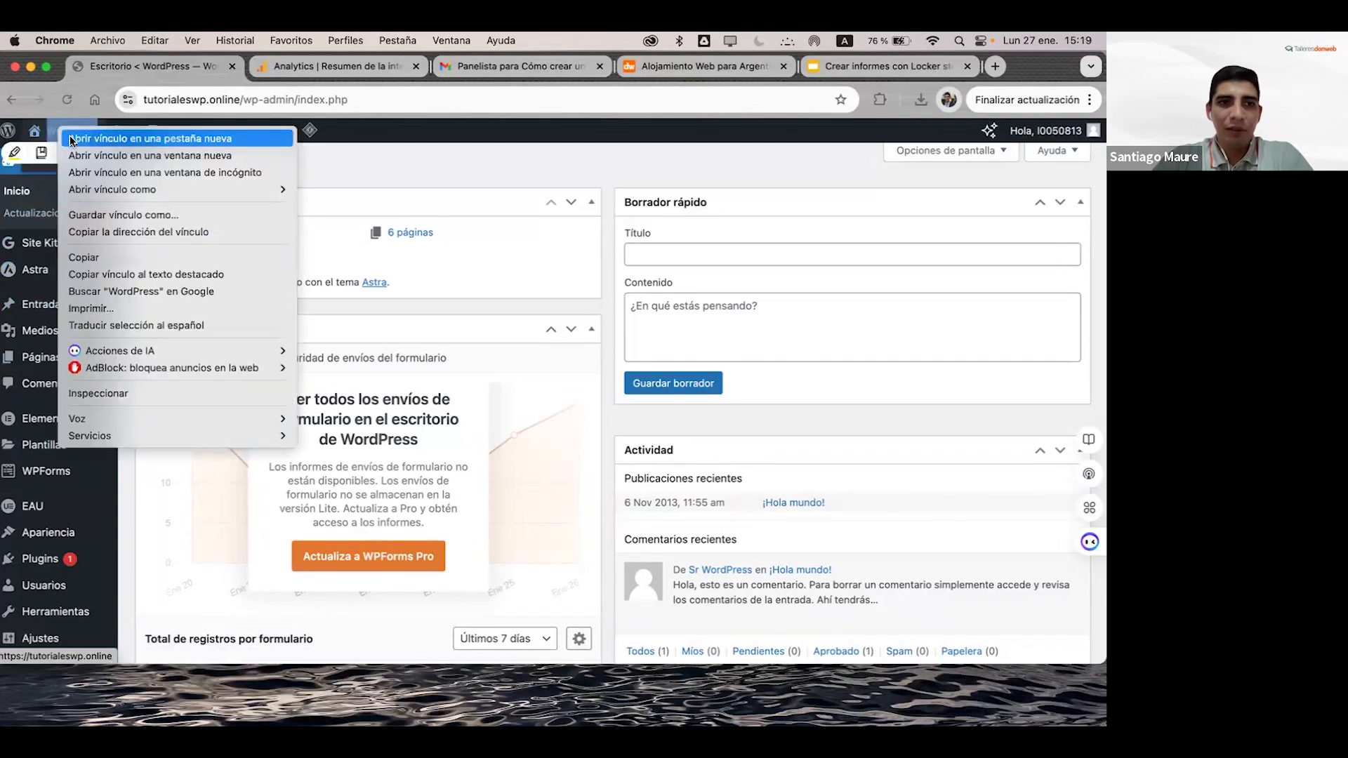
click(126, 140)
Step: Return to the admin tab and open the page for adding a new plugin
click(278, 69)
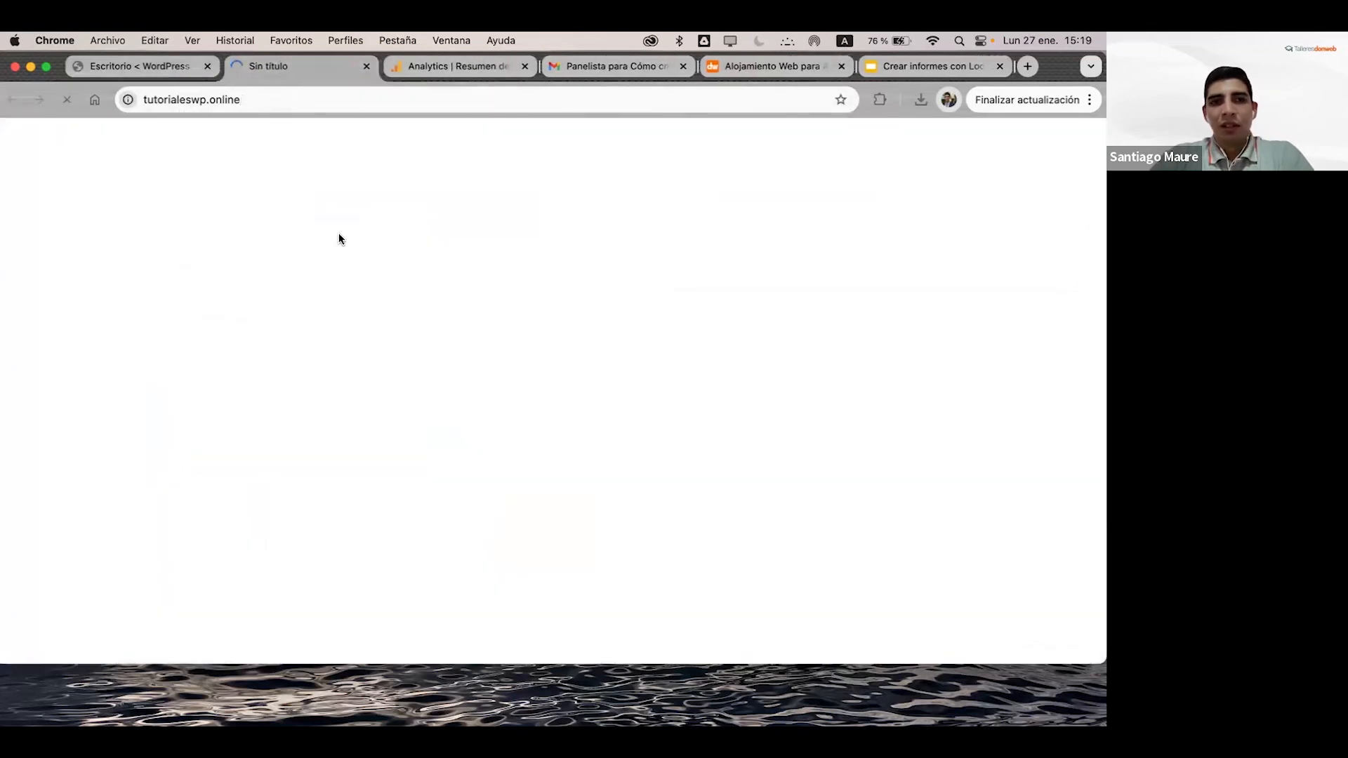
click(160, 72)
click(249, 69)
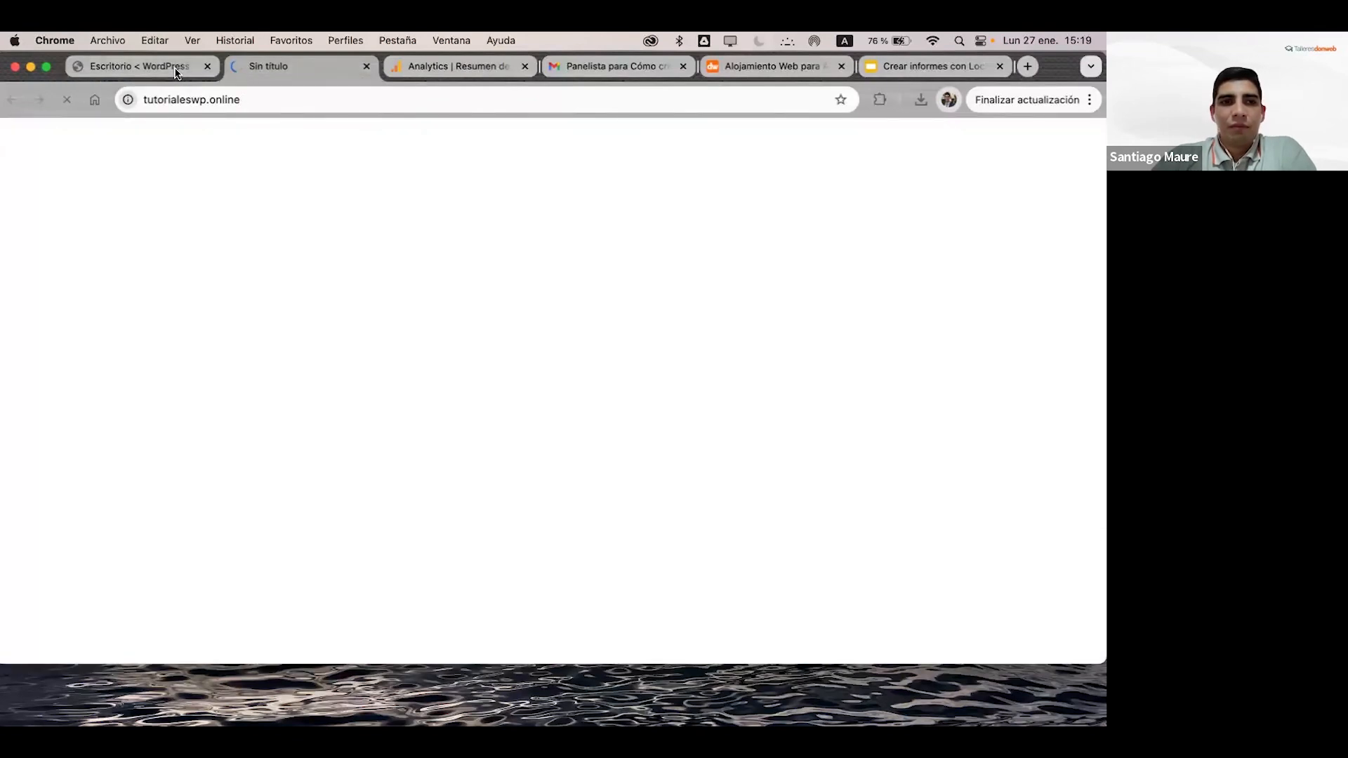
click(176, 73)
scroll(107, 527, down, 1)
mouse_move(107, 526)
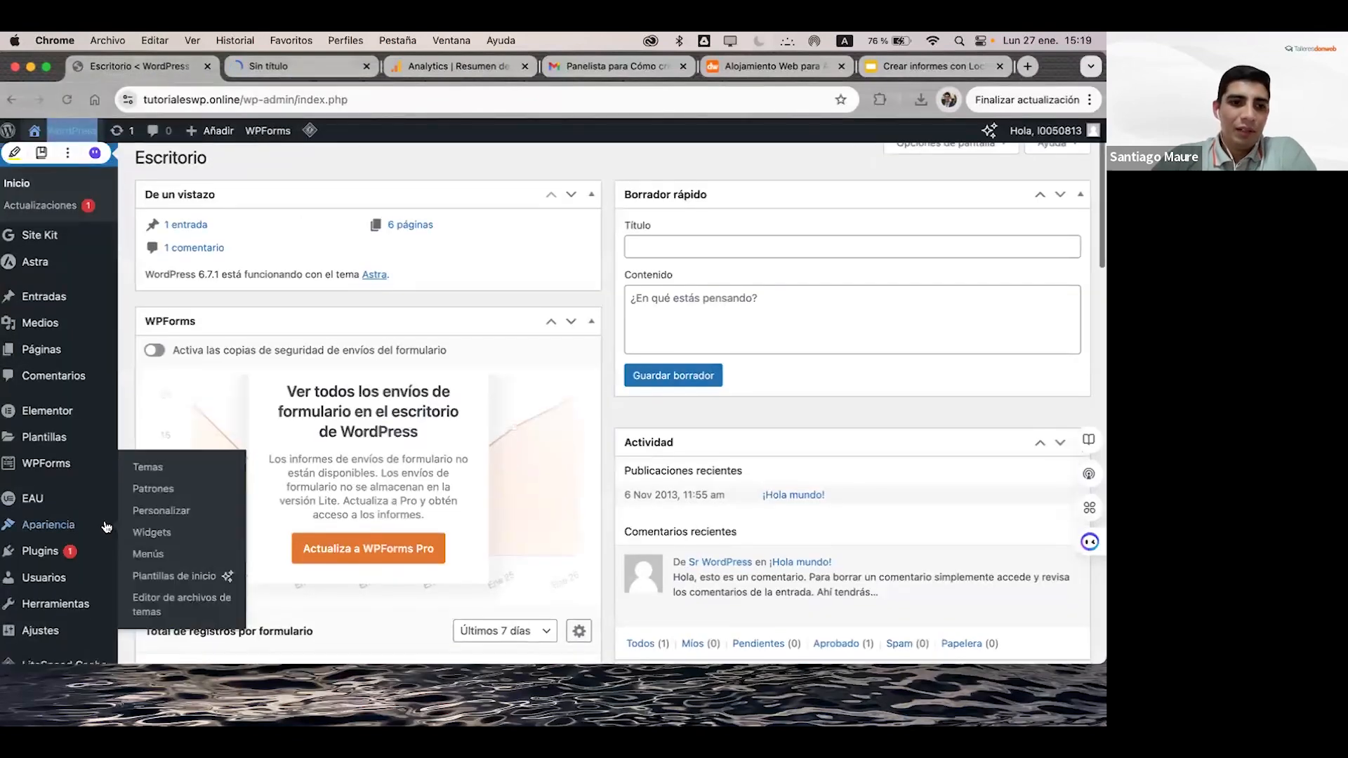
scroll(107, 527, down, 2)
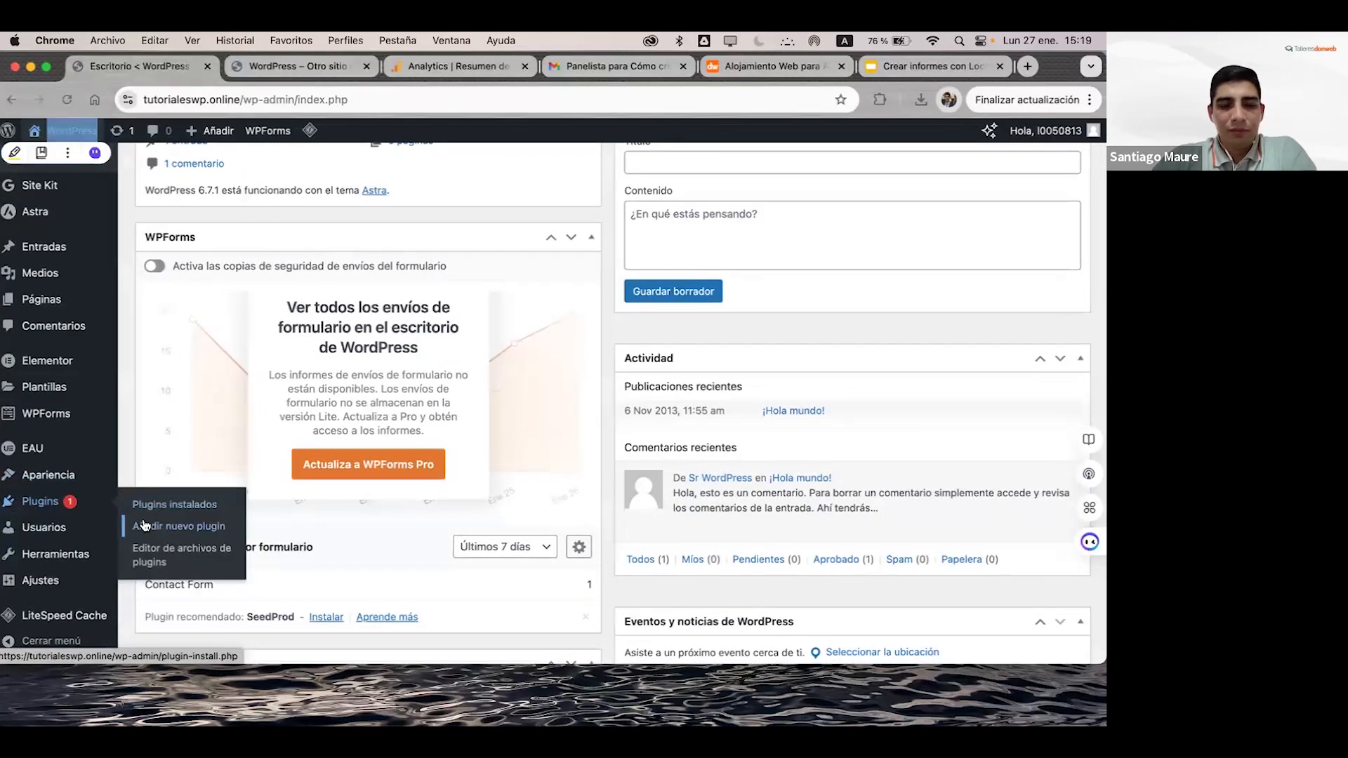
click(188, 529)
Step: Browse the site's front page in the other tab
click(323, 71)
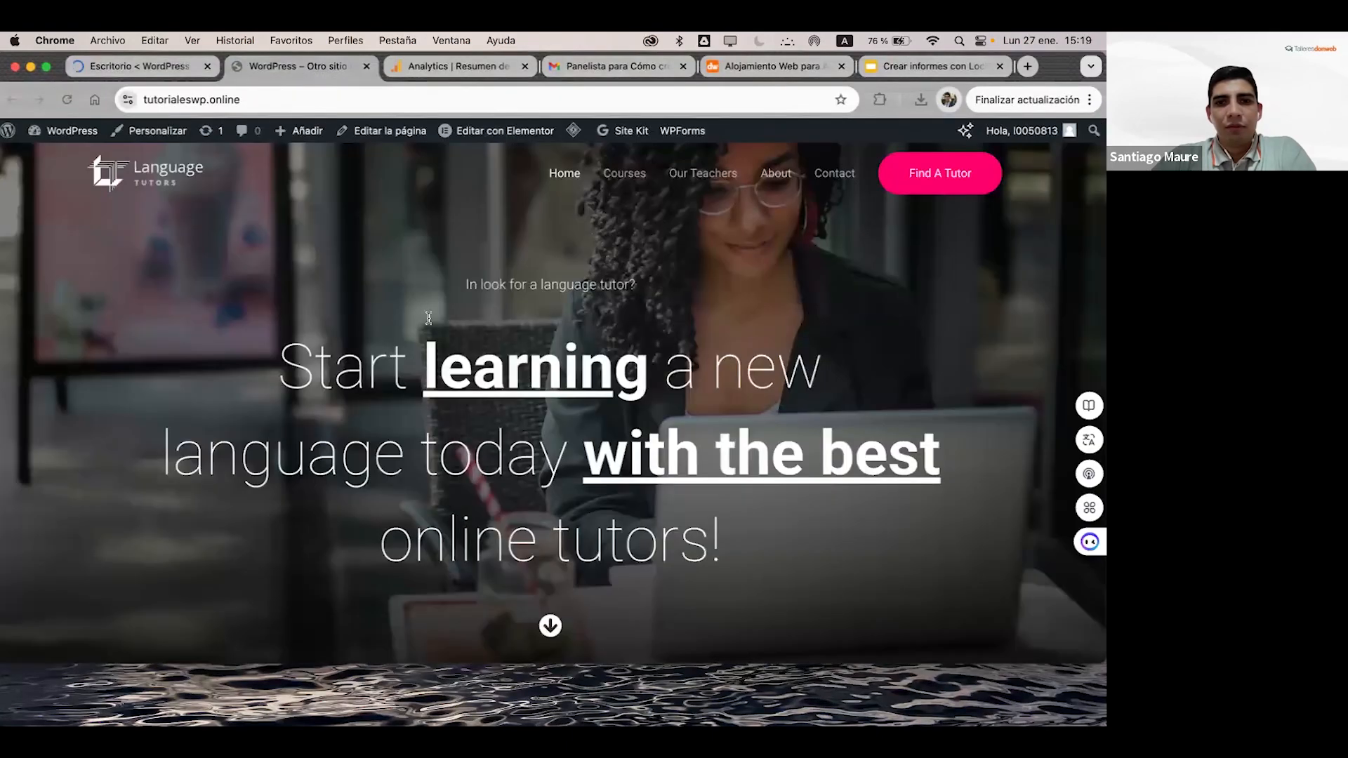
scroll(507, 340, down, 20)
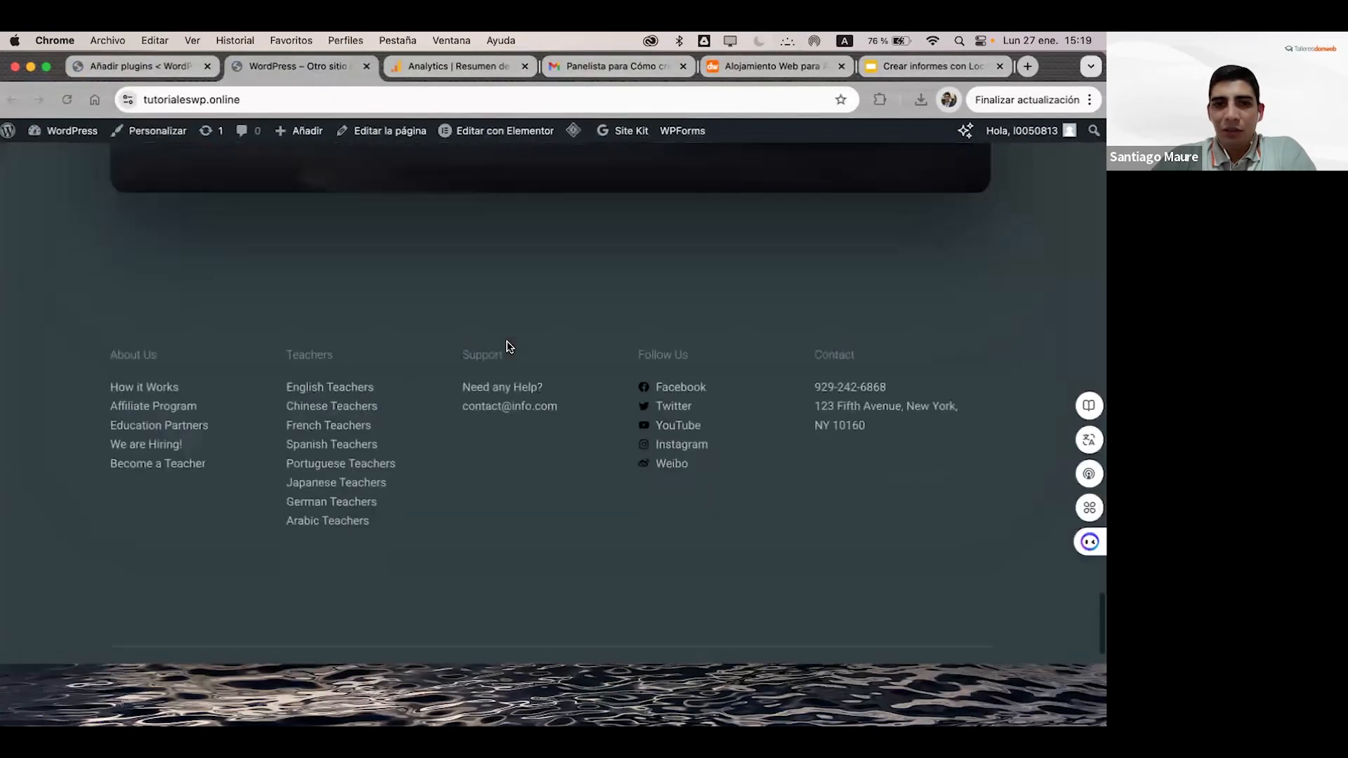
scroll(507, 346, up, 20)
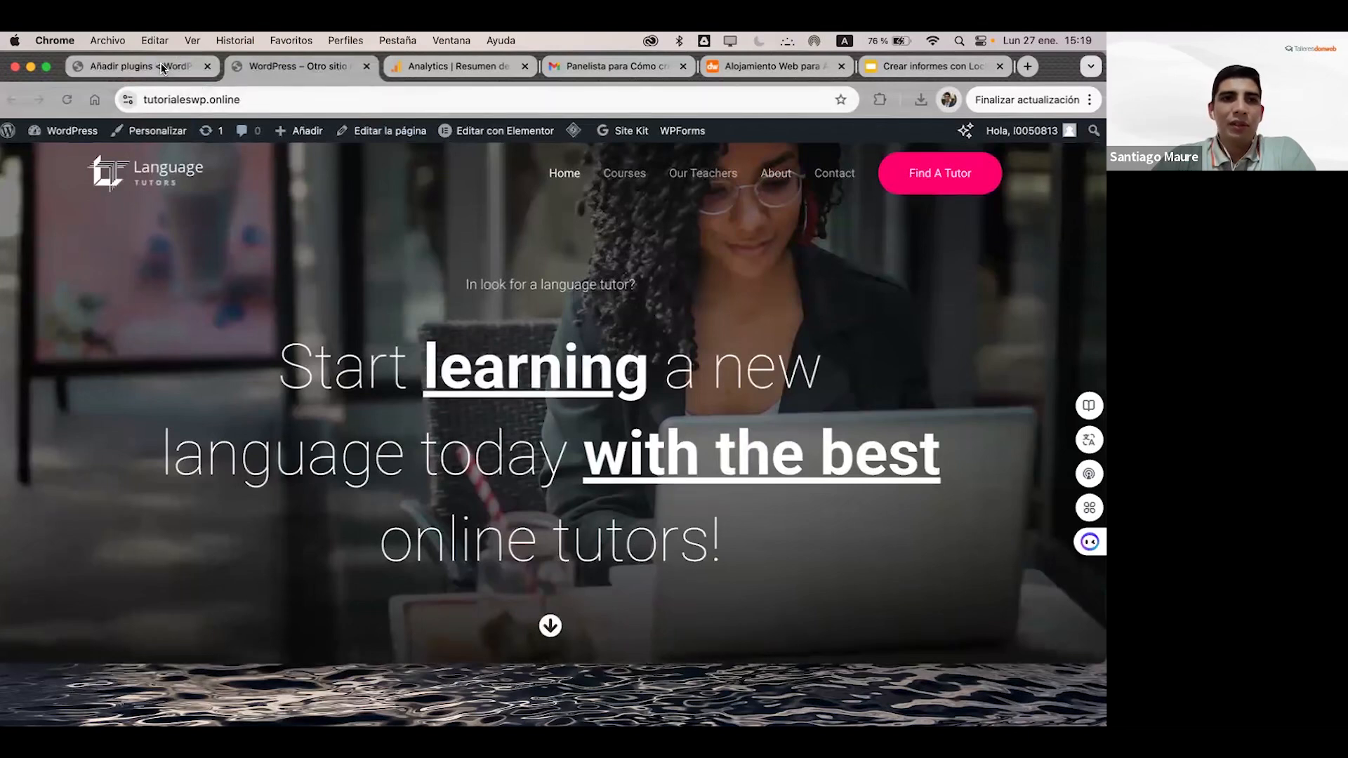
Step: Back in the admin tab, search the plugin directory for Google site kit
click(162, 68)
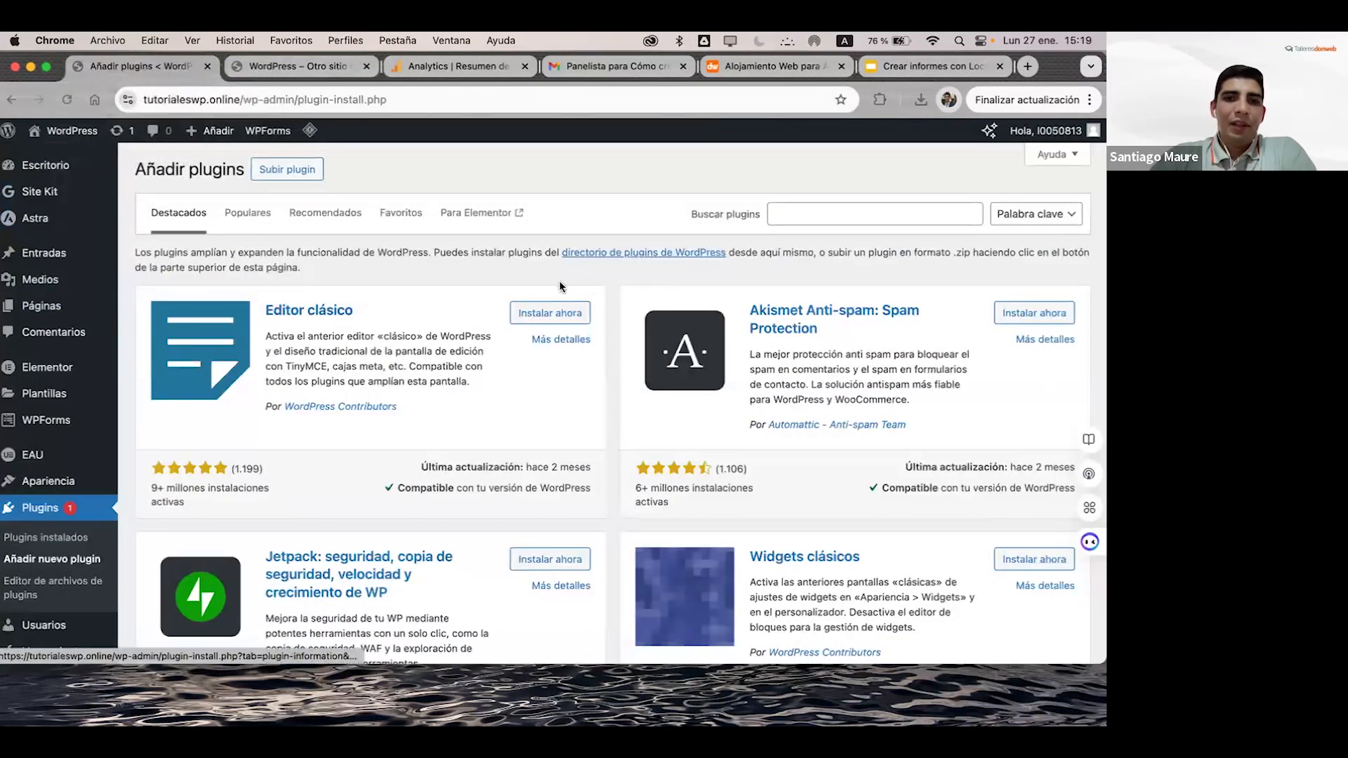
click(783, 208)
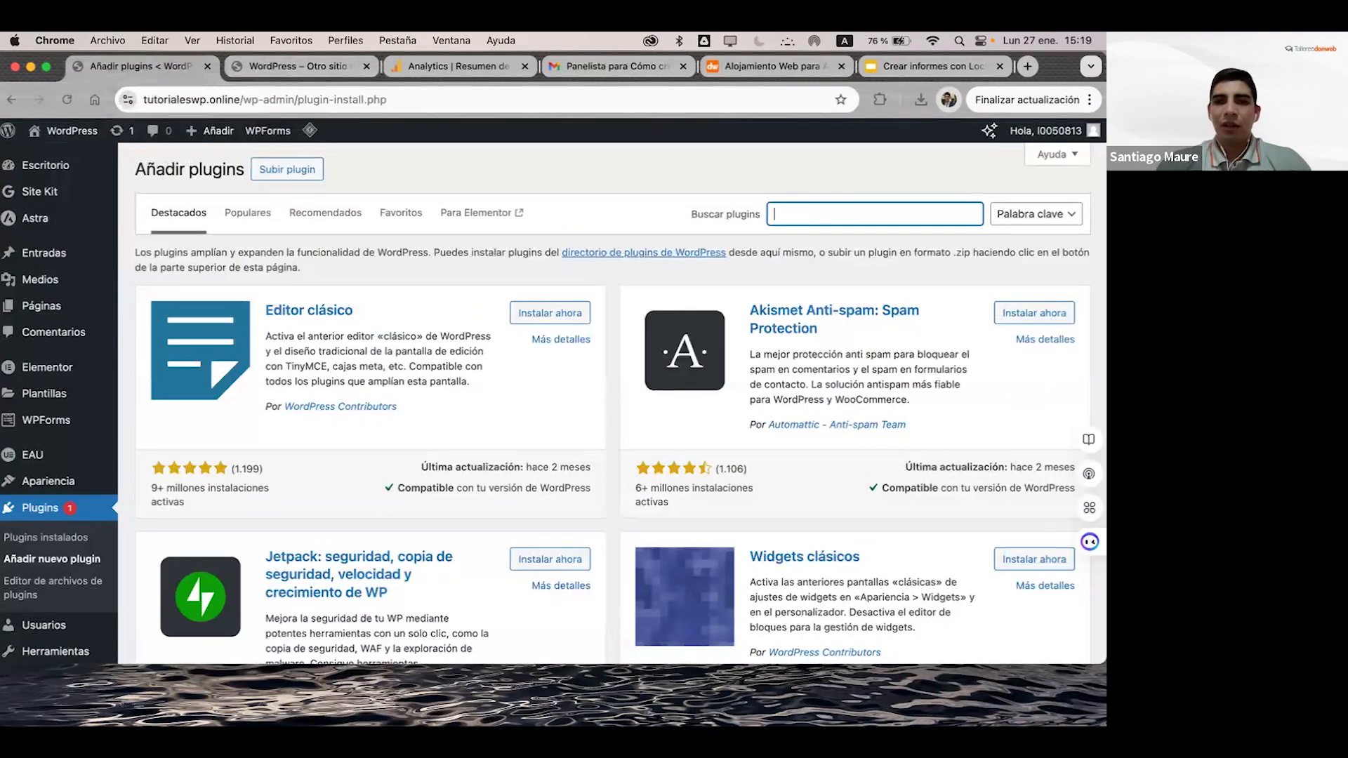
text(Googl)
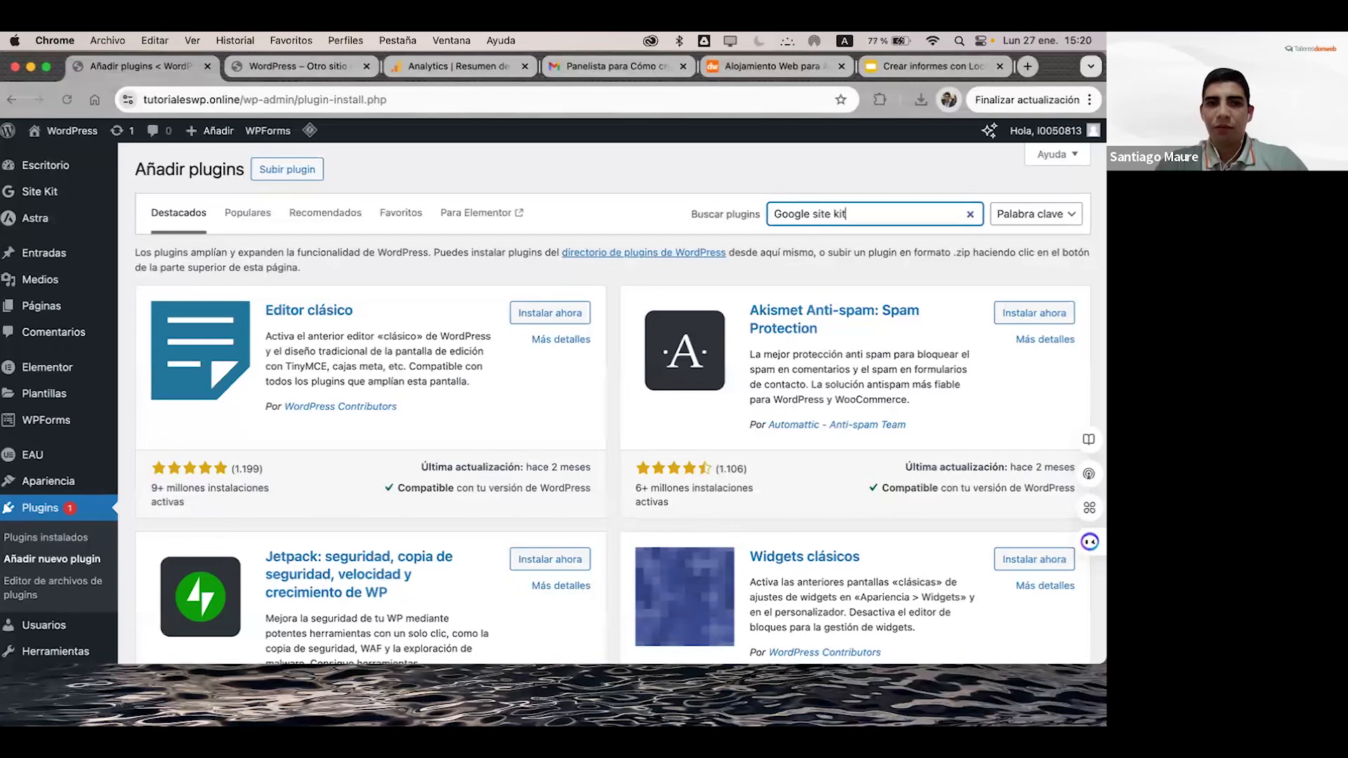
text(e site kit)
key(Return)
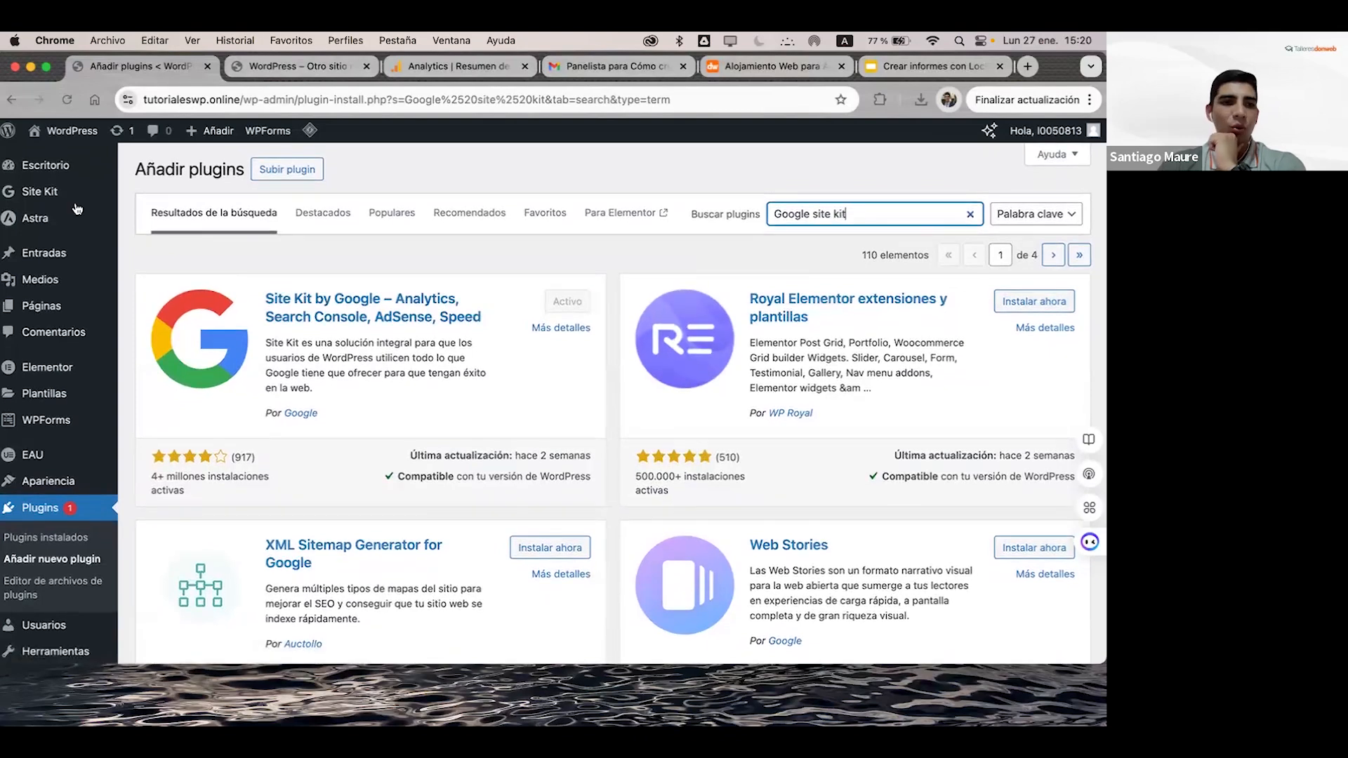
Step: Open the Site Kit dashboard and scroll through its traffic reports
mouse_move(40, 192)
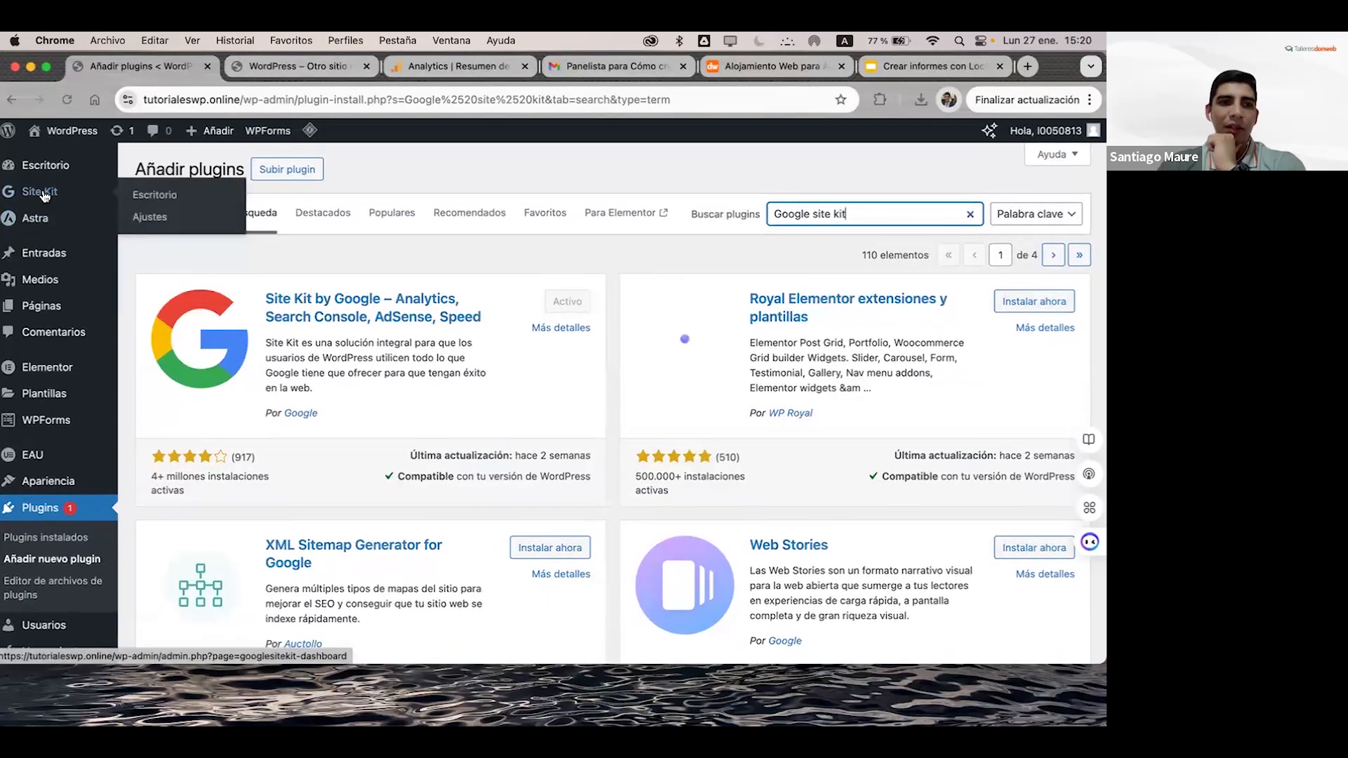
click(155, 203)
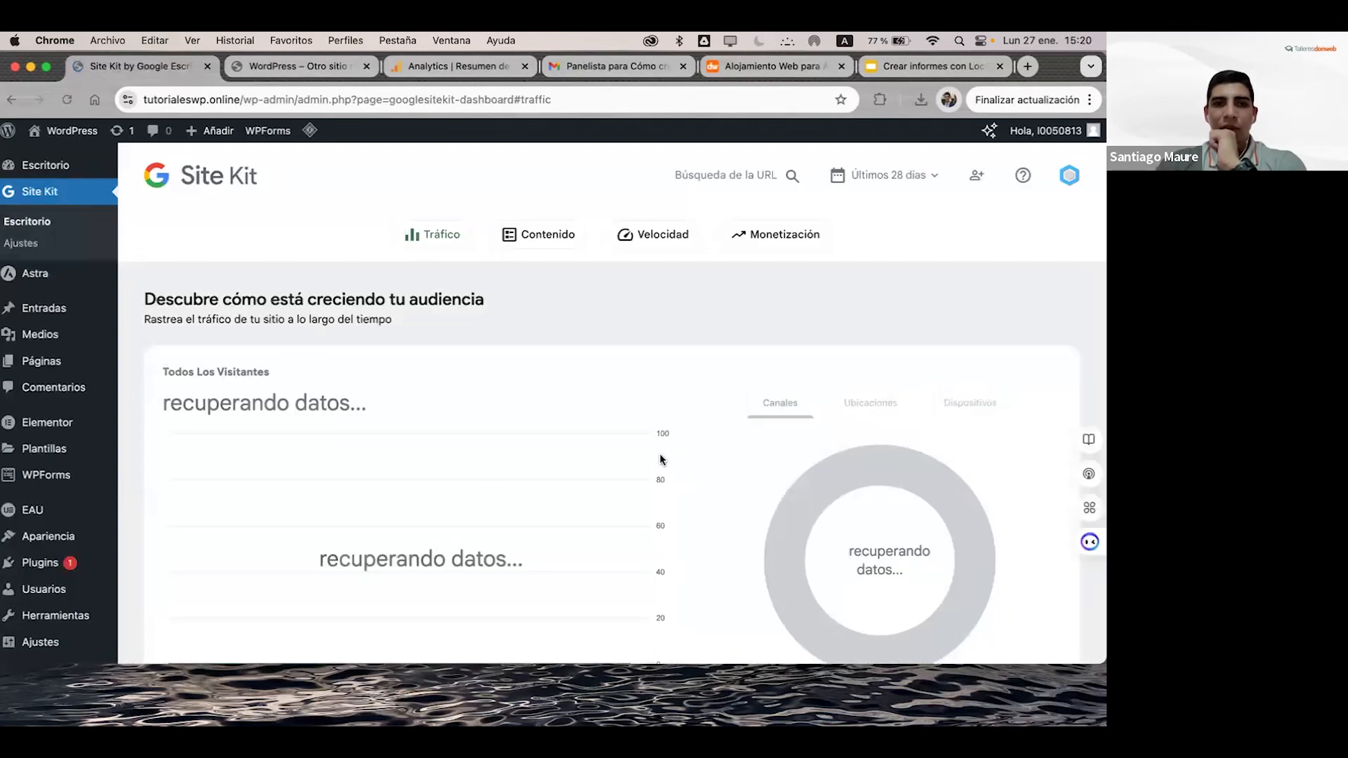
scroll(558, 406, down, 5)
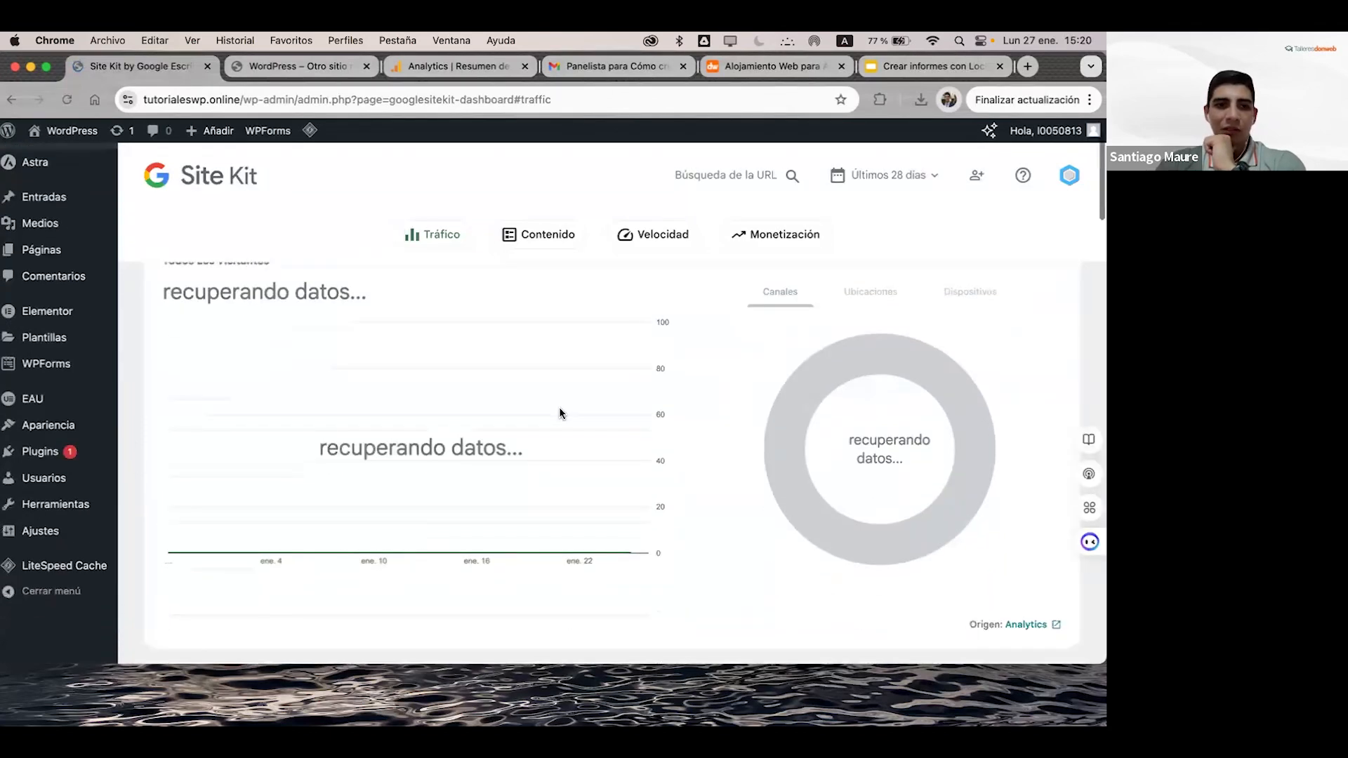
scroll(542, 406, down, 10)
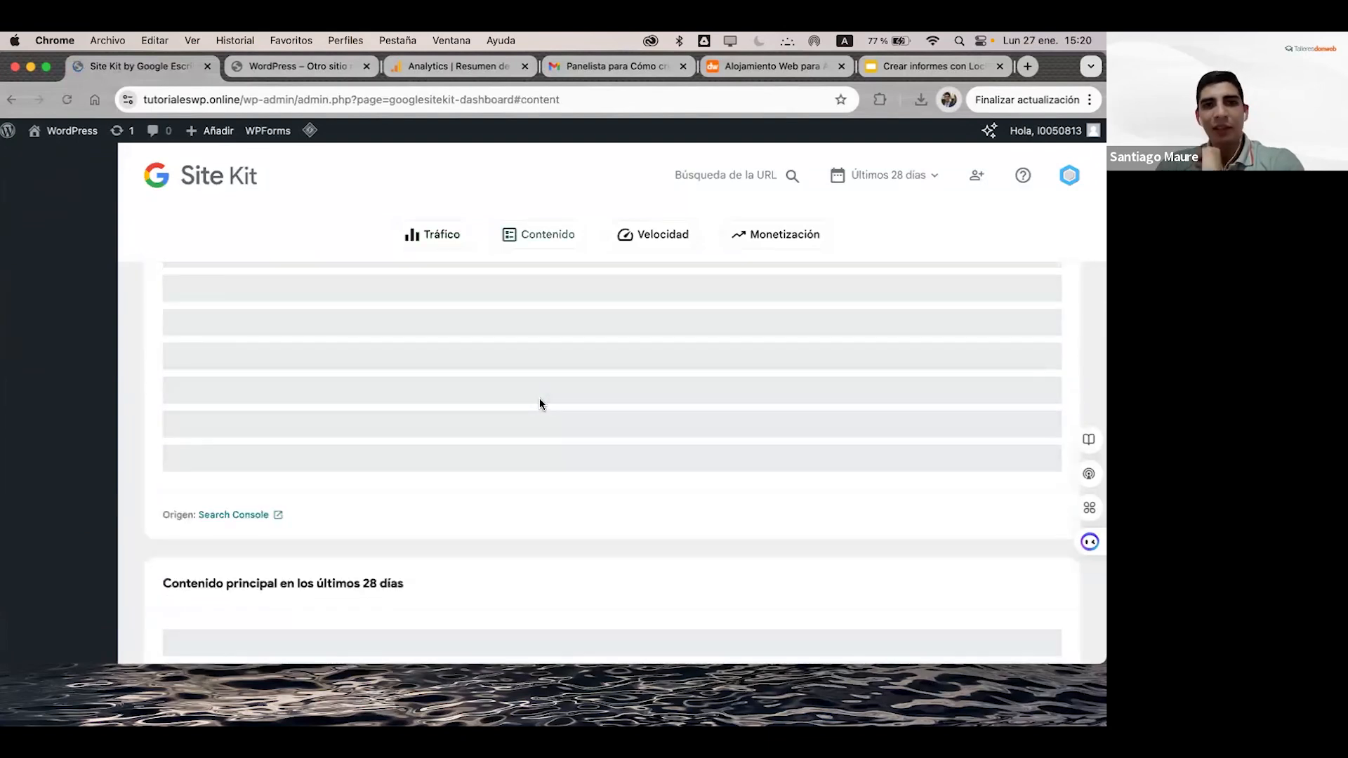
scroll(539, 404, up, 15)
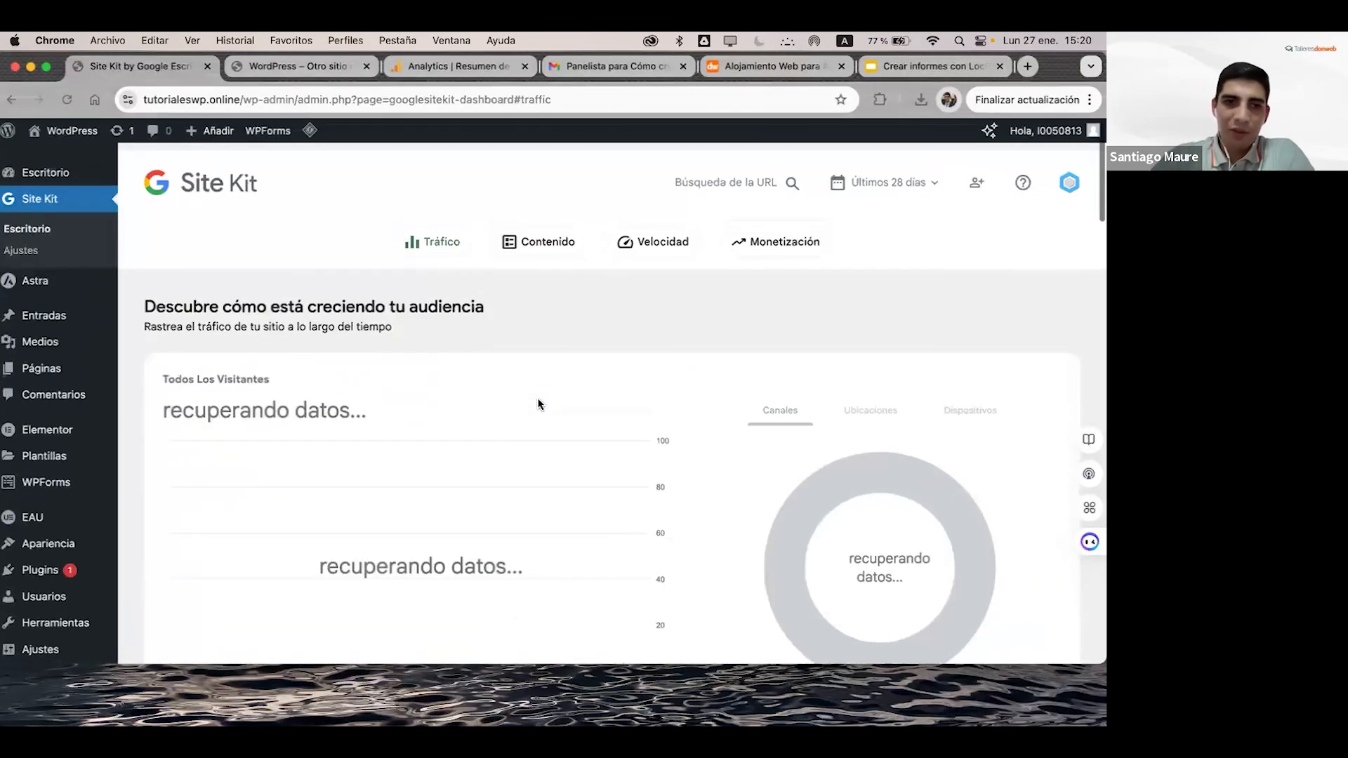
Step: Disconnect Site Kit from its Google account, confirming the disconnection
click(1069, 174)
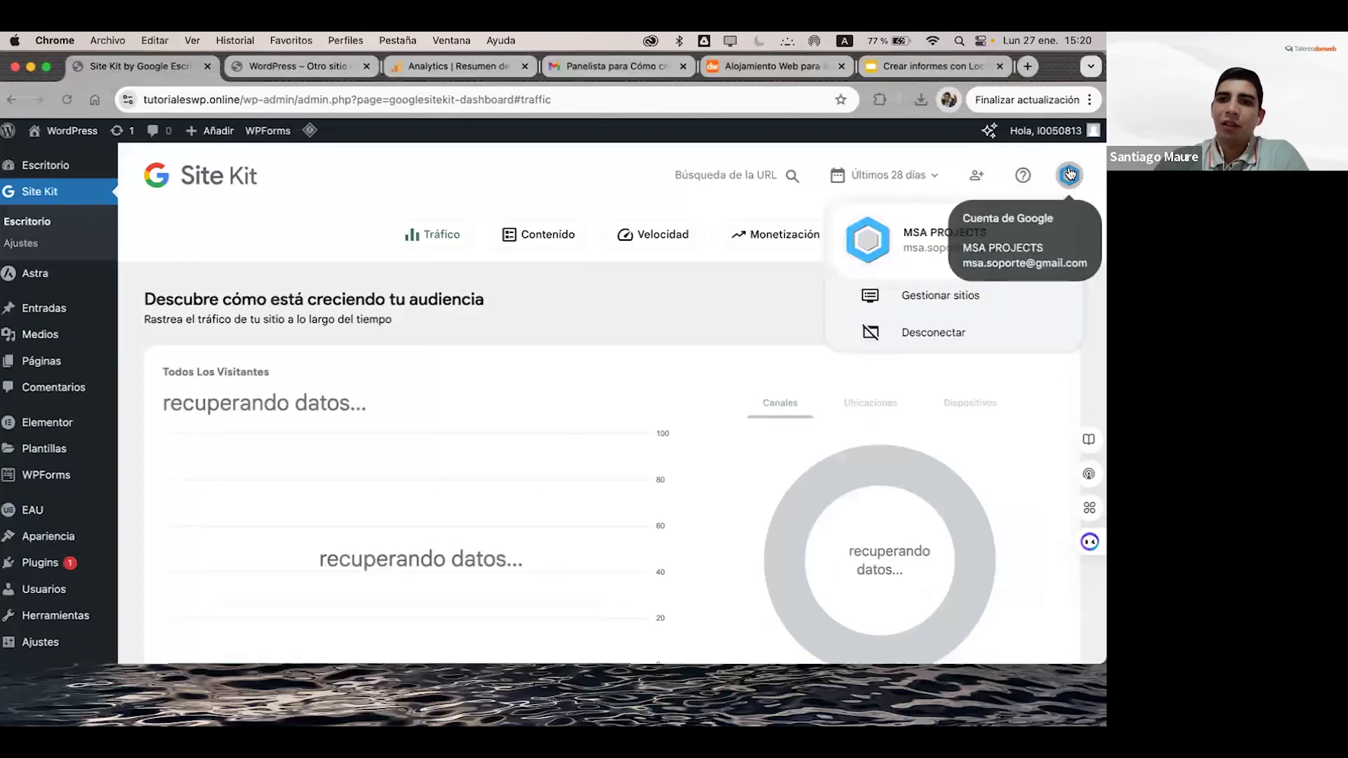
click(945, 330)
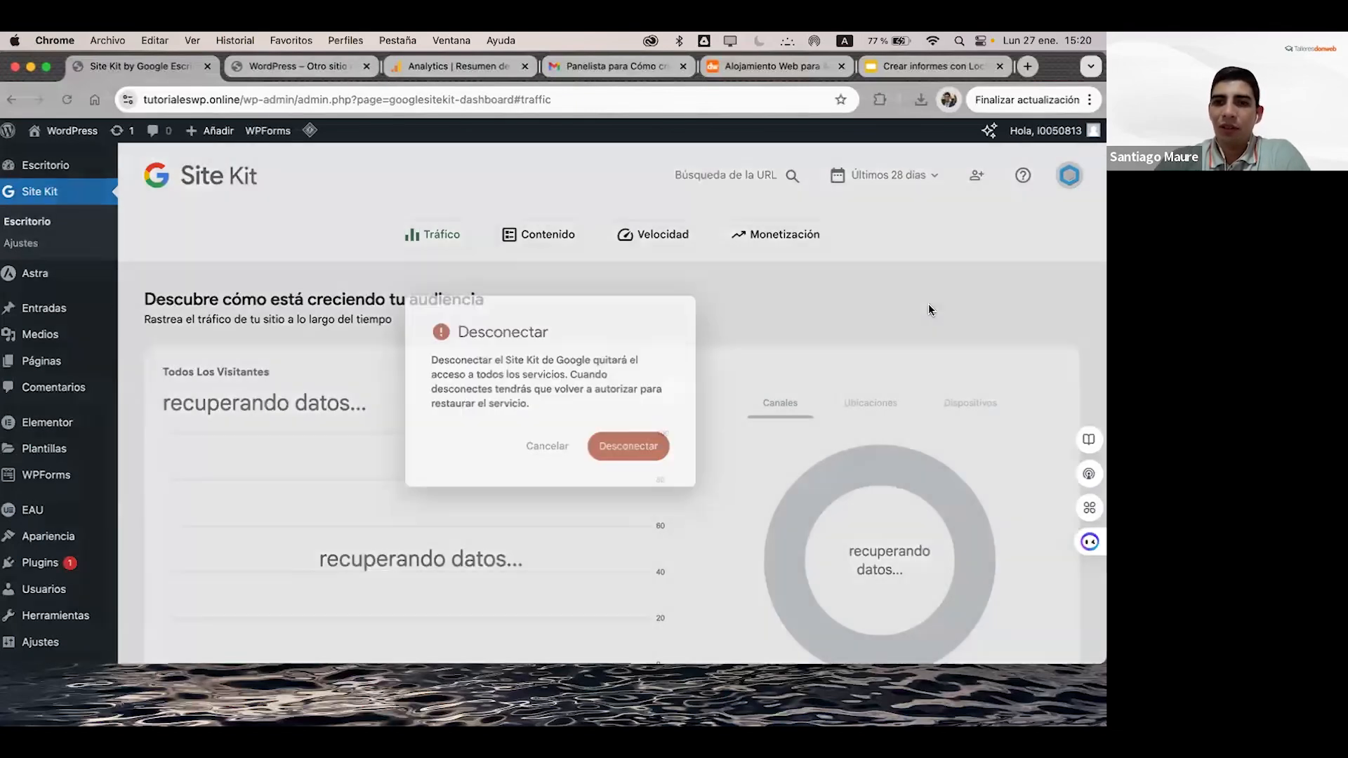
click(623, 449)
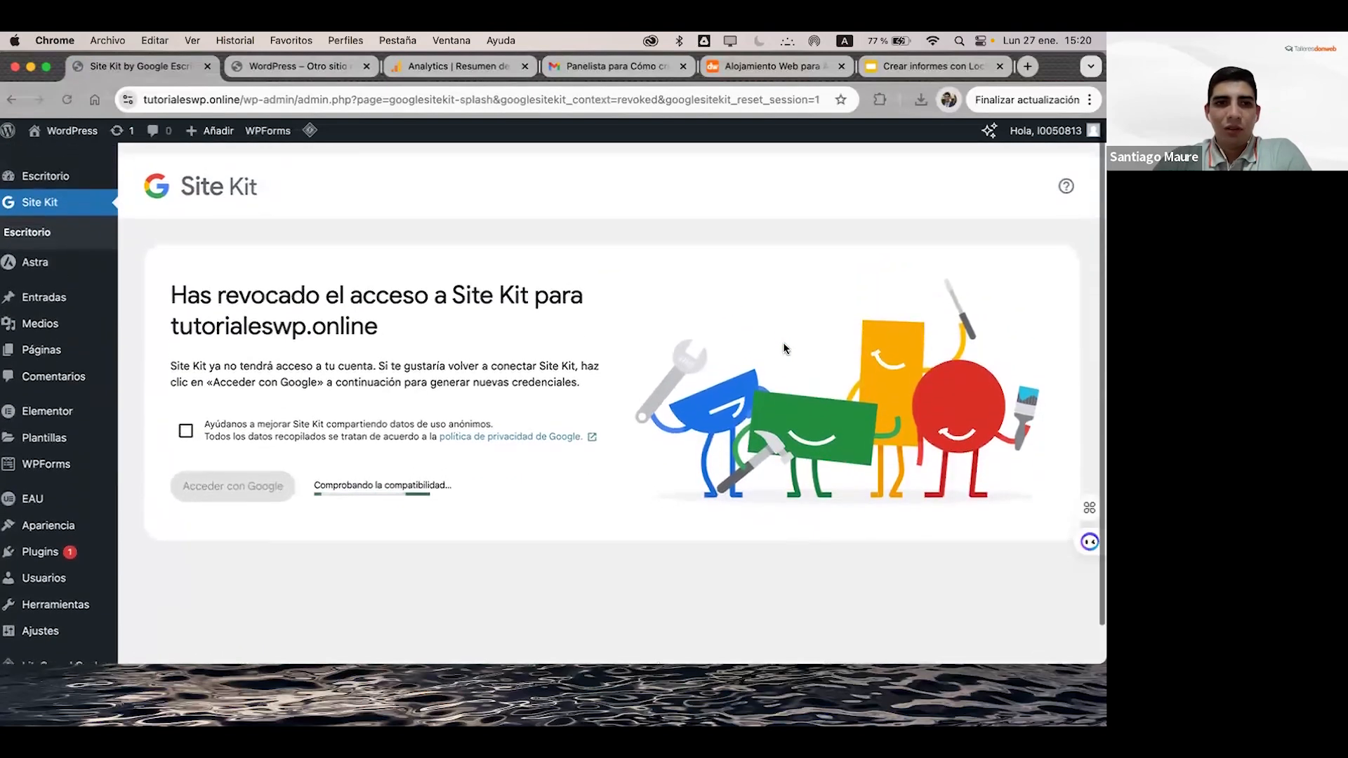
Step: Reconnect Site Kit by signing in with Google, choosing the MSA PROJECTS account and approving access
scroll(784, 347, down, 1)
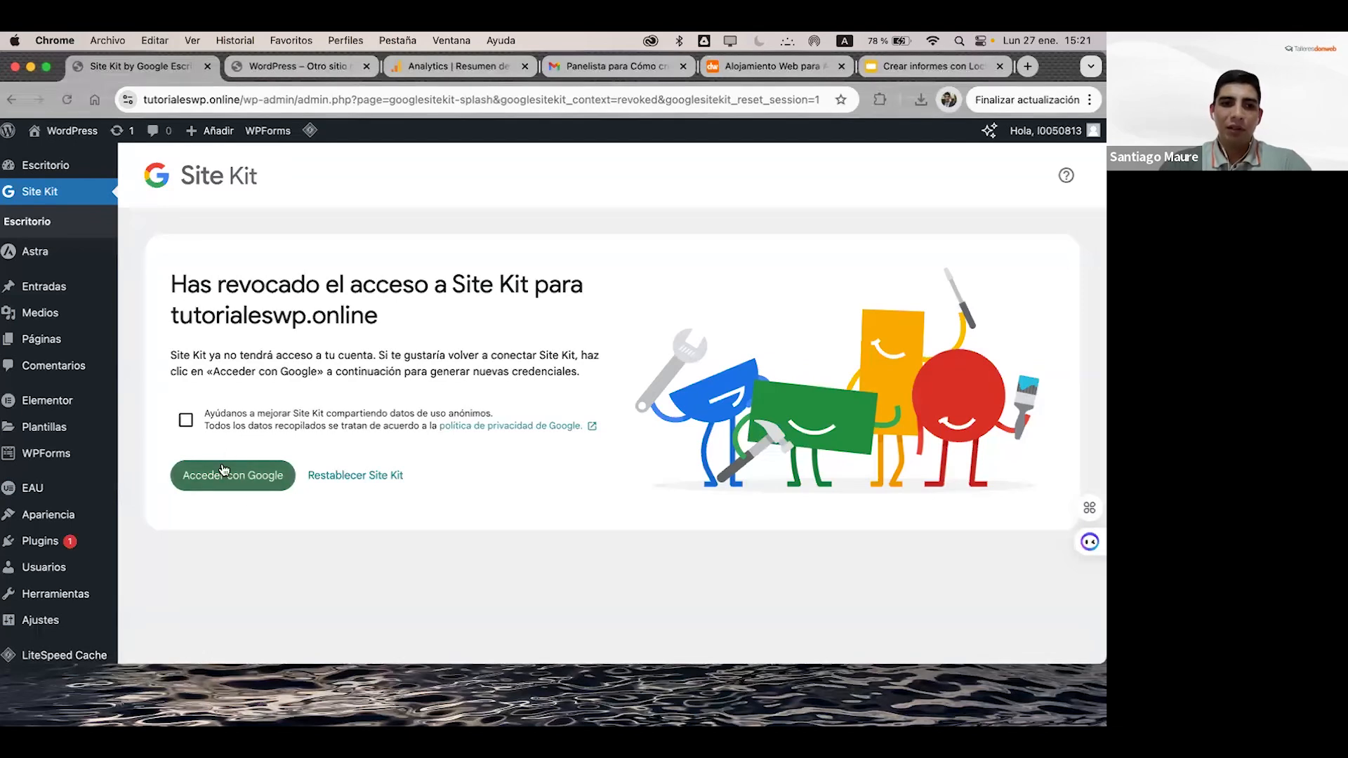
click(197, 475)
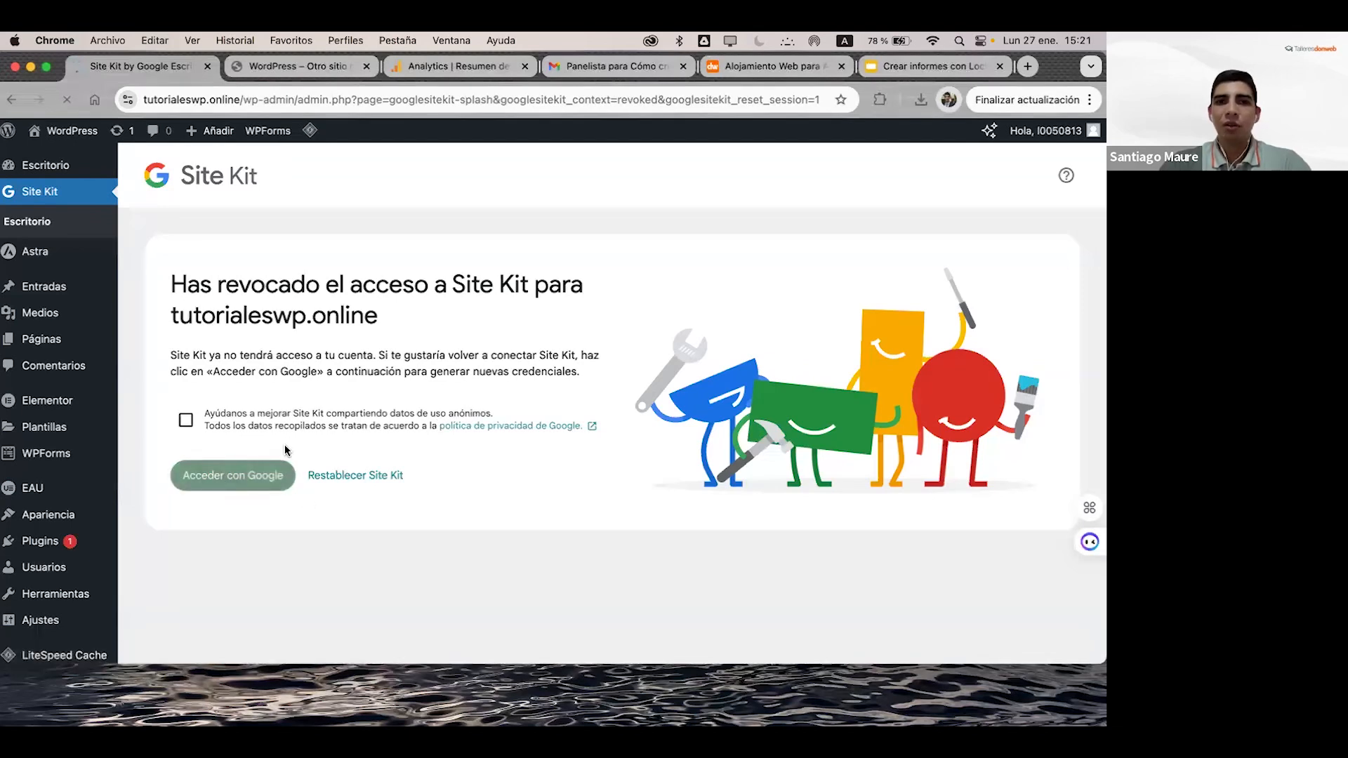
scroll(284, 453, down, 2)
scroll(284, 453, up, 2)
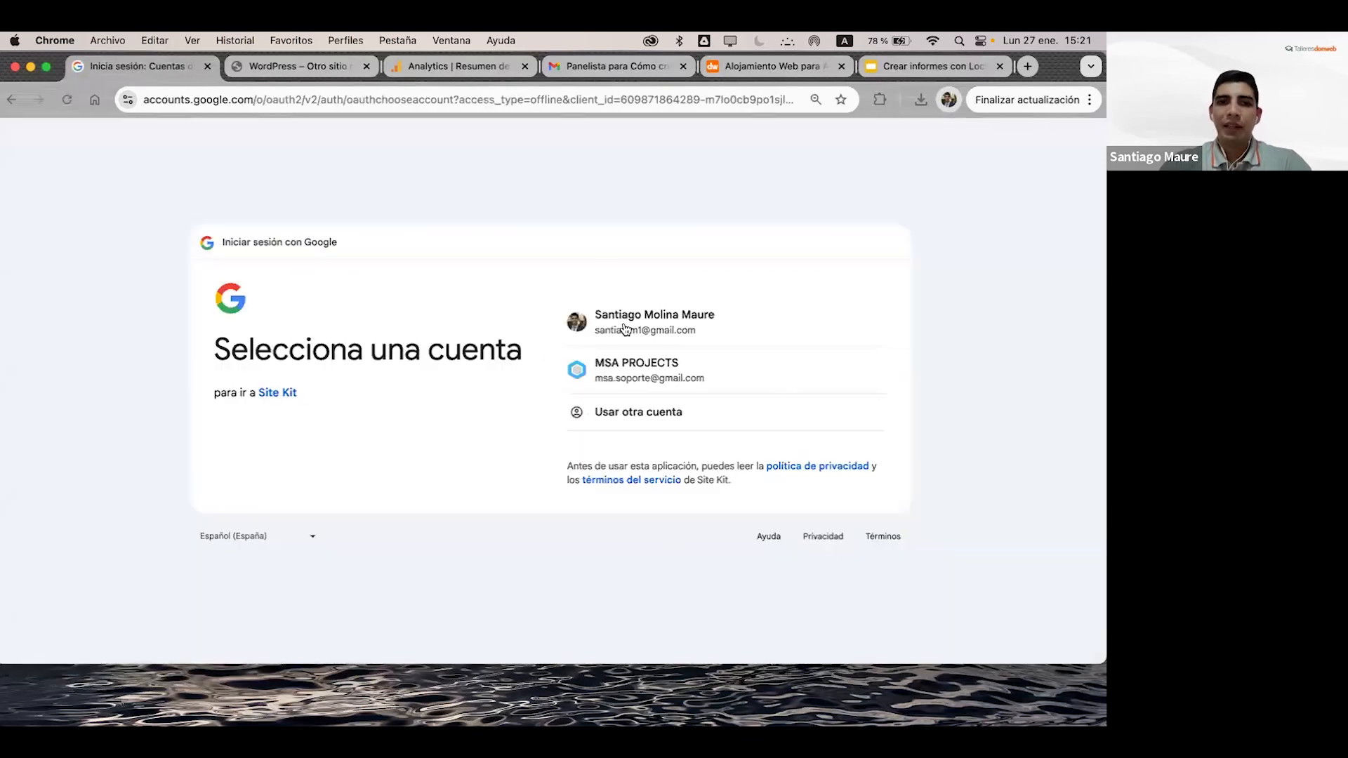
click(625, 379)
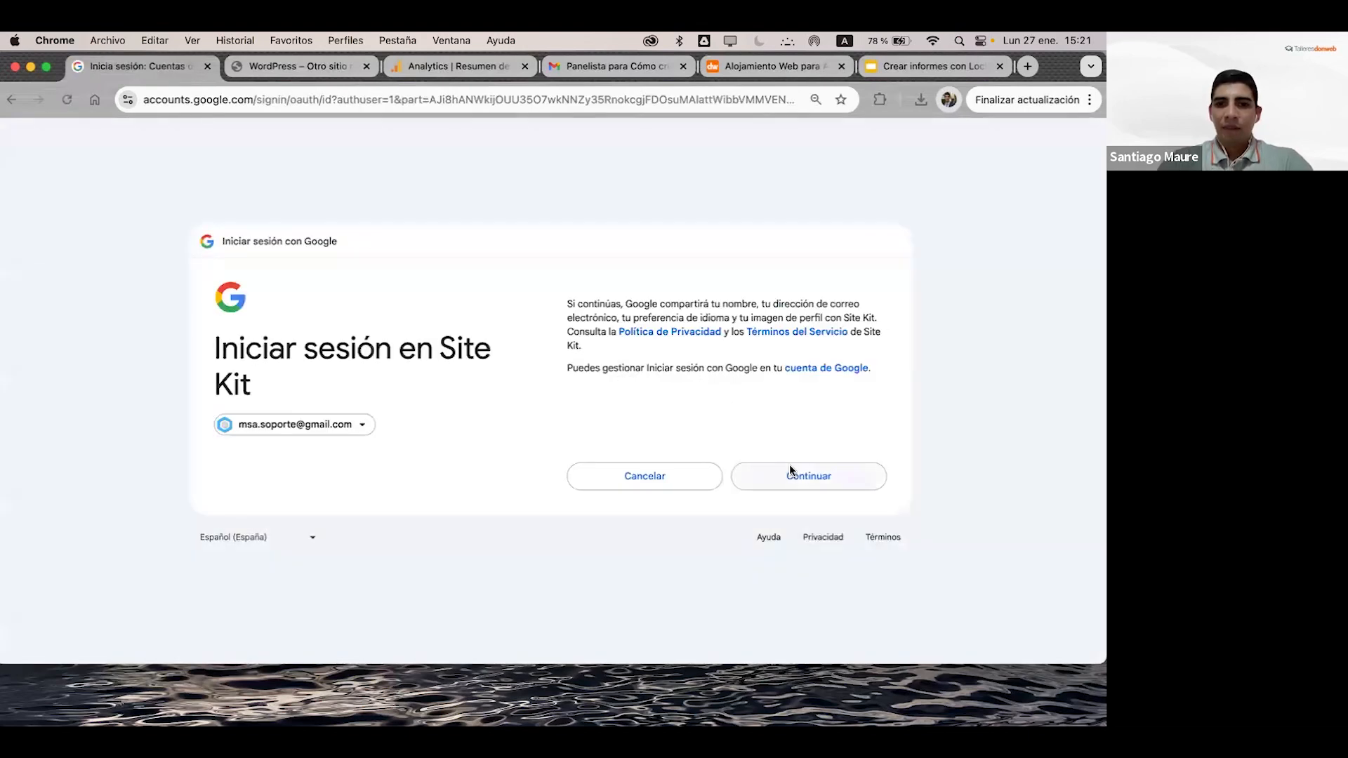
click(783, 473)
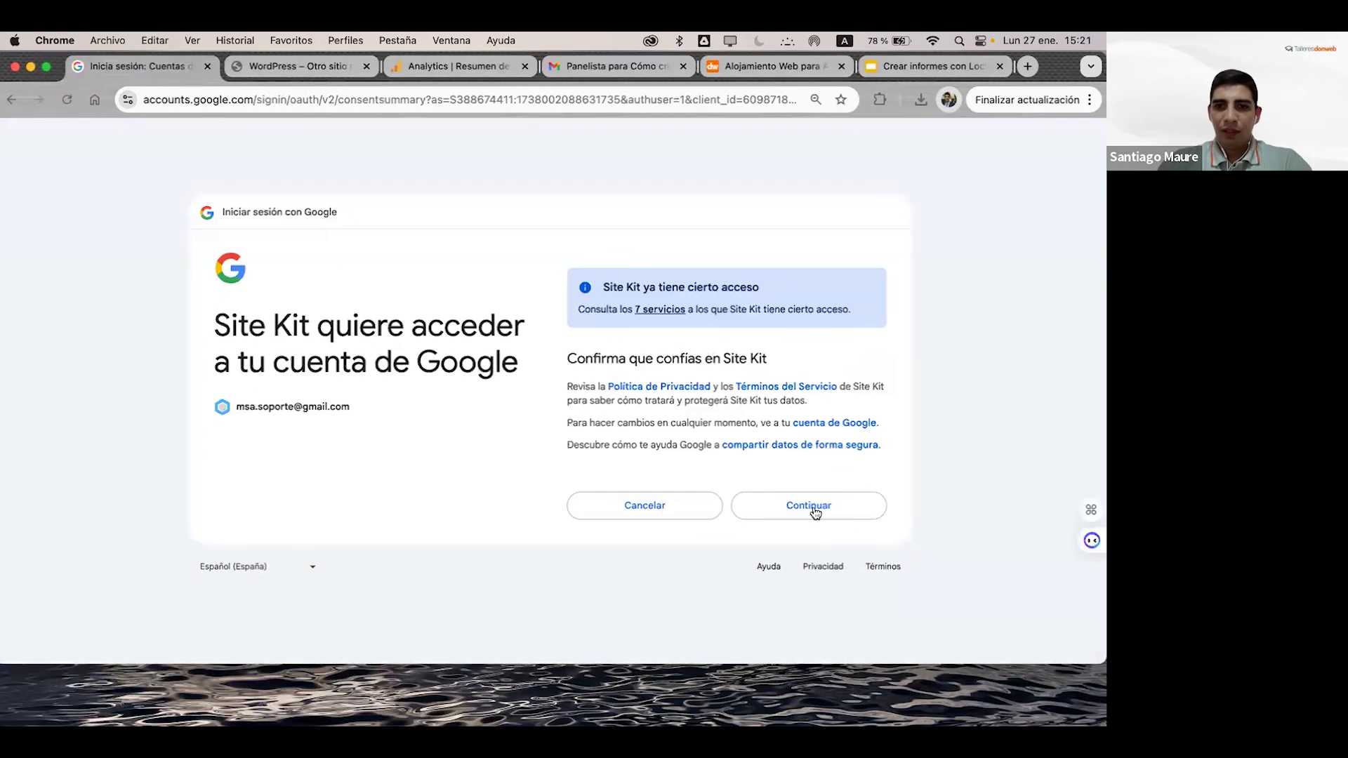
click(815, 507)
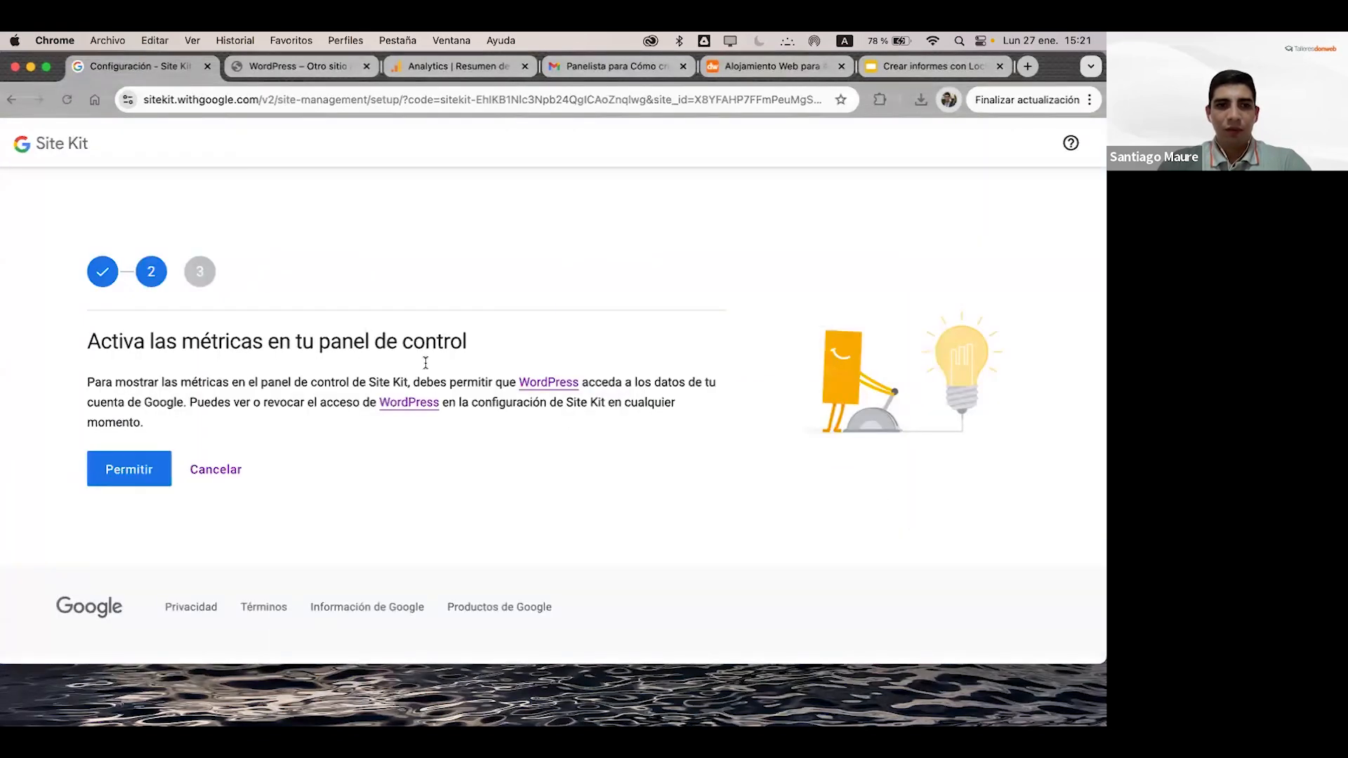
Step: Allow the dashboard metrics, finish the Site Kit setup steps and go to the control panel
click(132, 474)
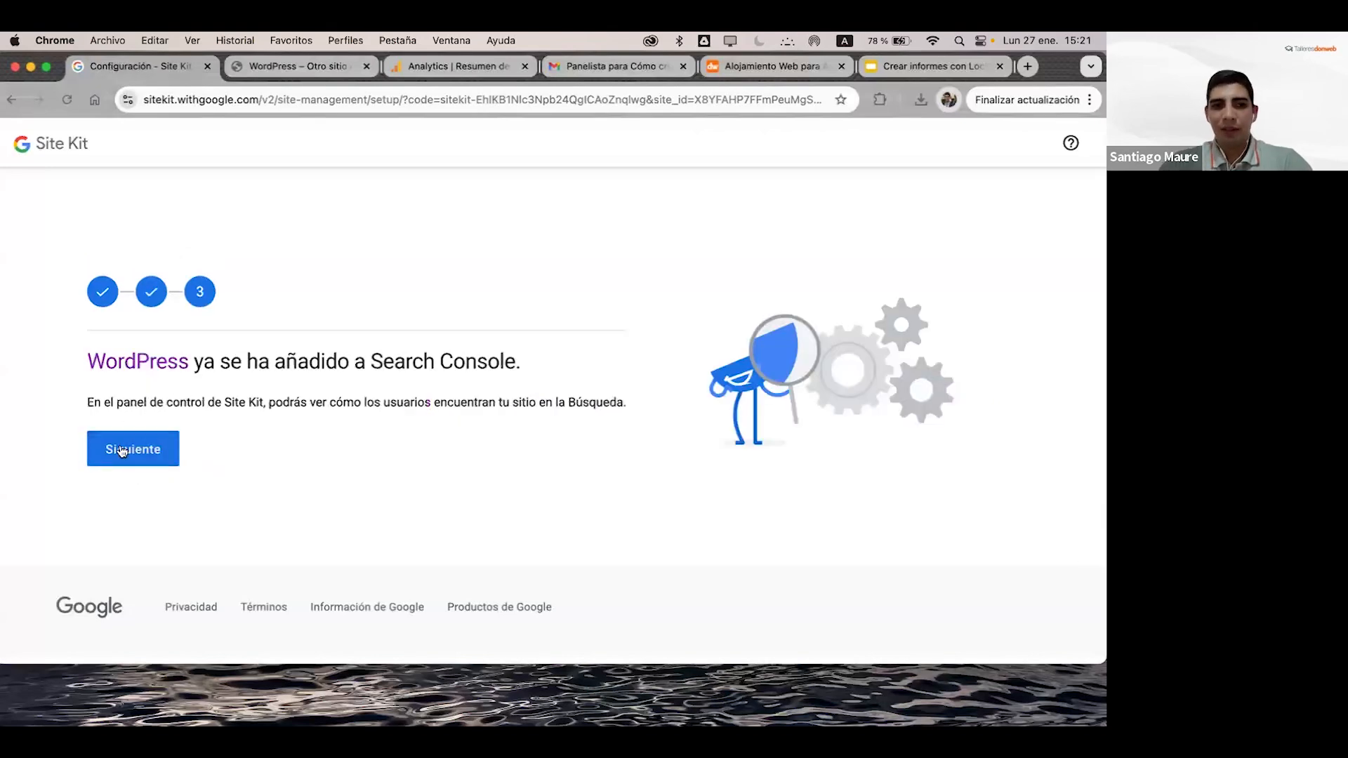
click(122, 451)
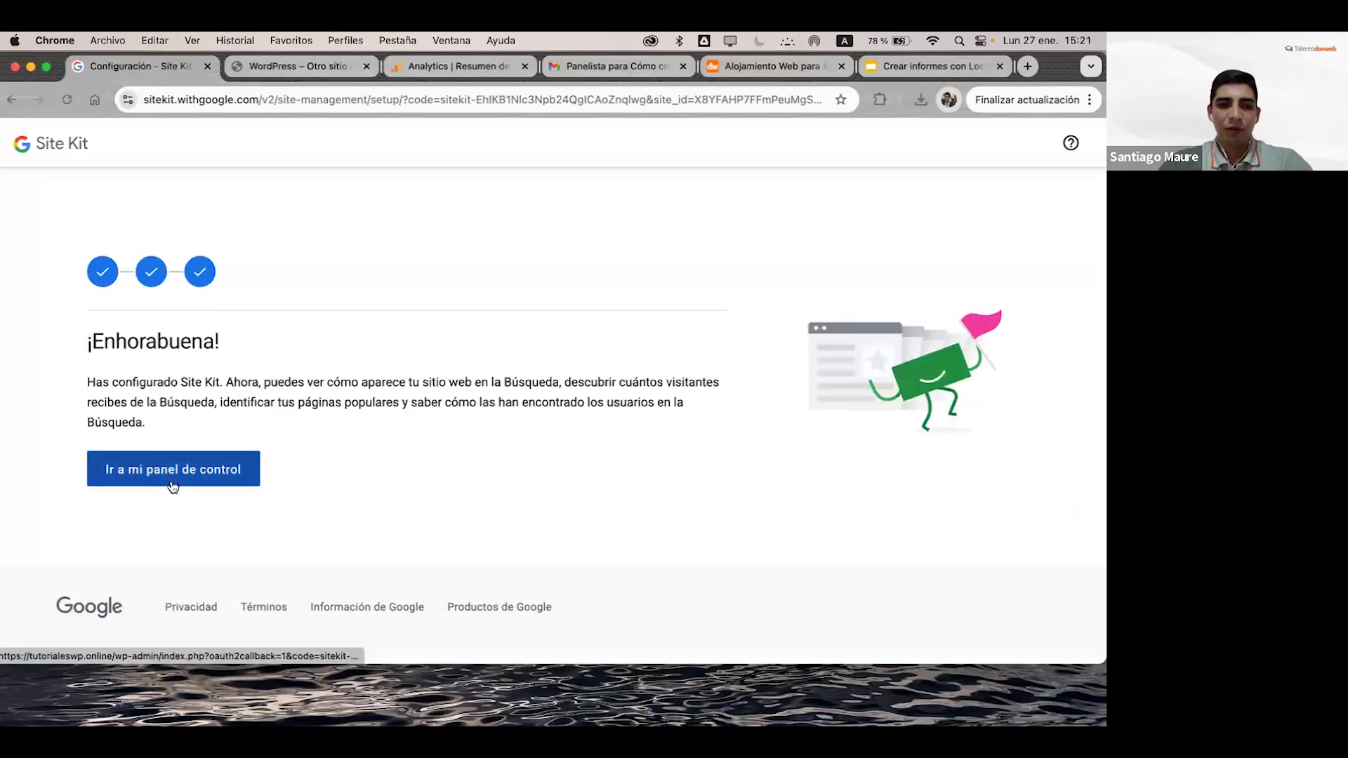
click(166, 463)
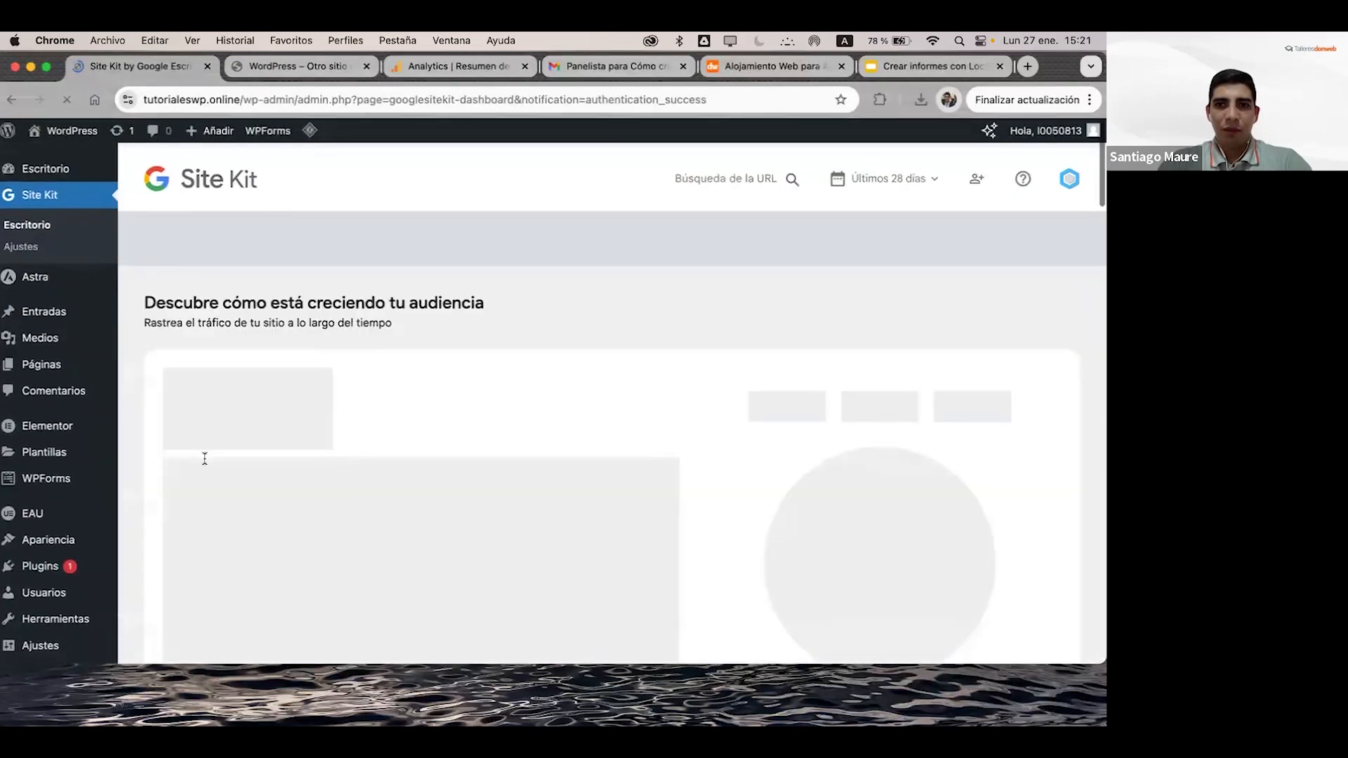
Step: Scroll through the Site Kit dashboard's traffic and content reports
scroll(239, 461, down, 3)
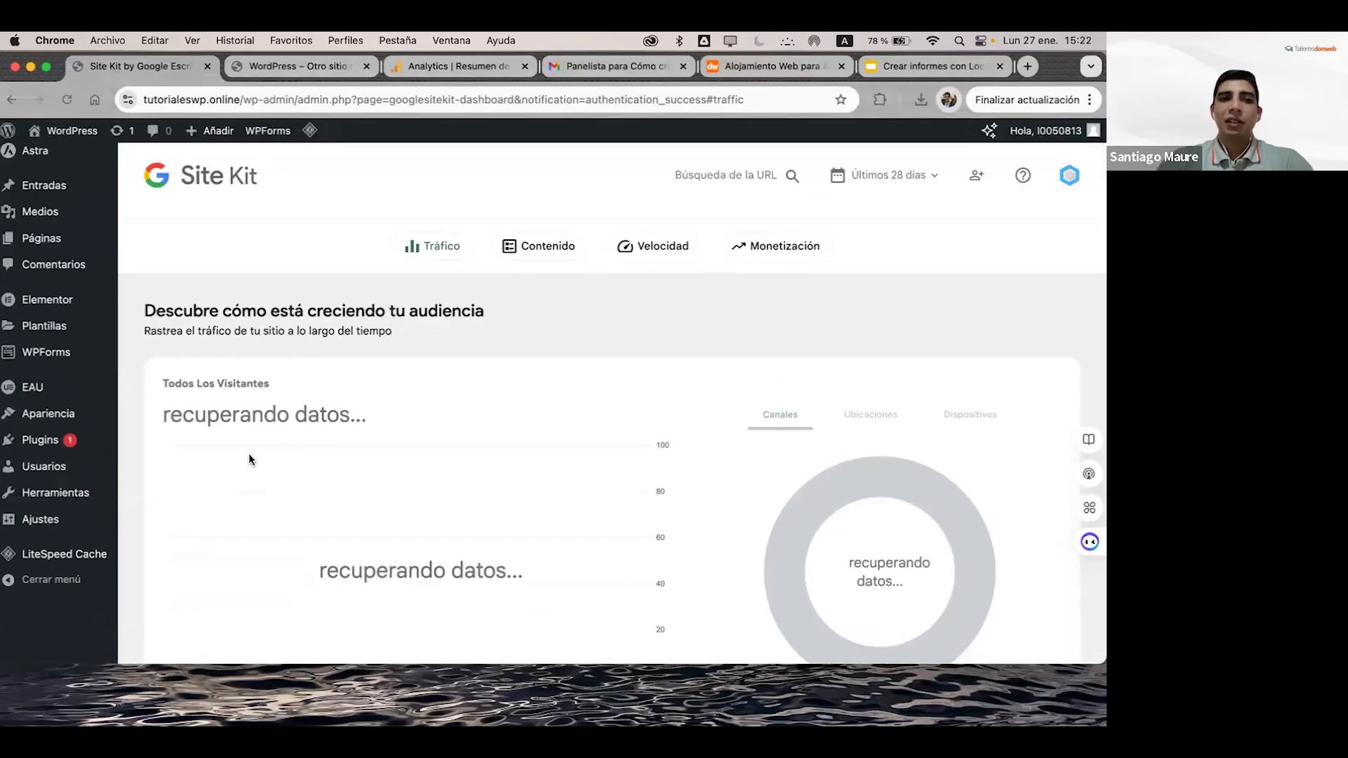
scroll(248, 456, down, 4)
scroll(250, 459, down, 10)
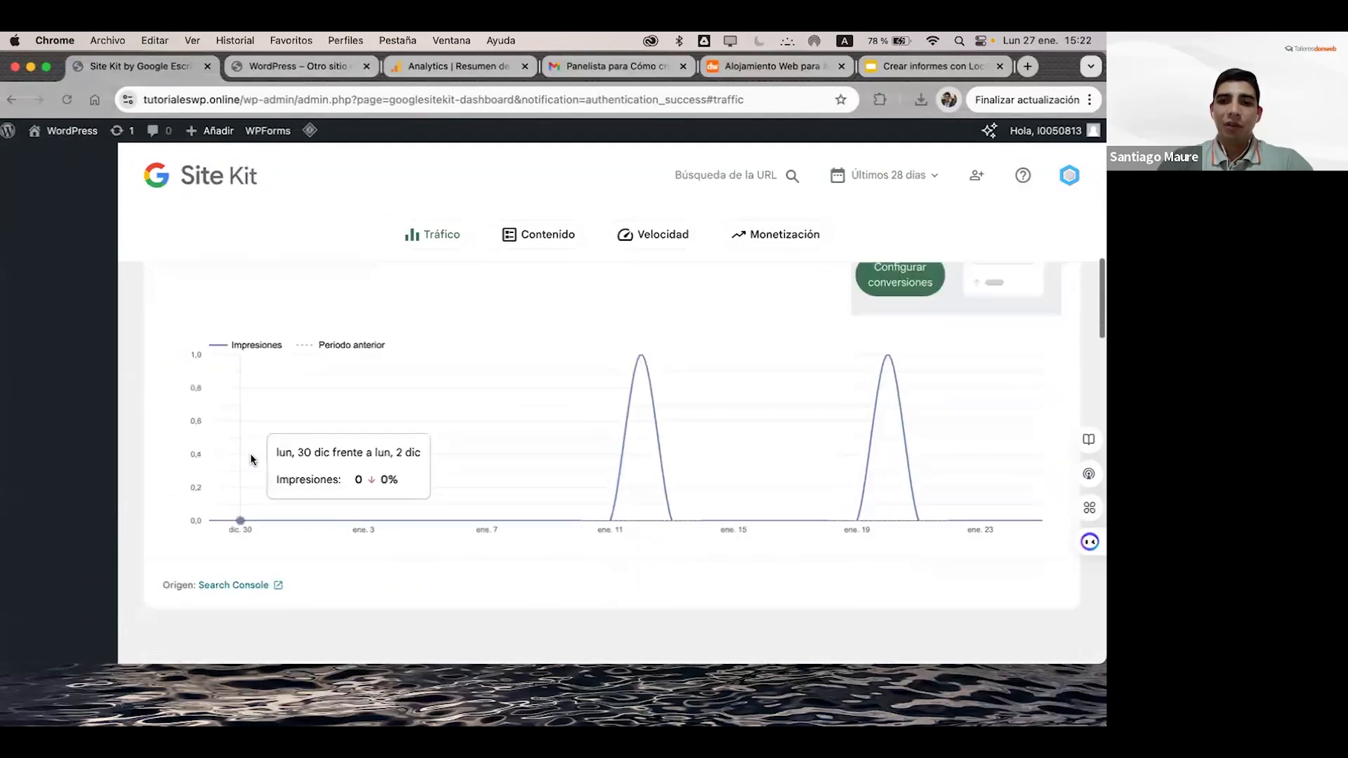
scroll(250, 453, down, 5)
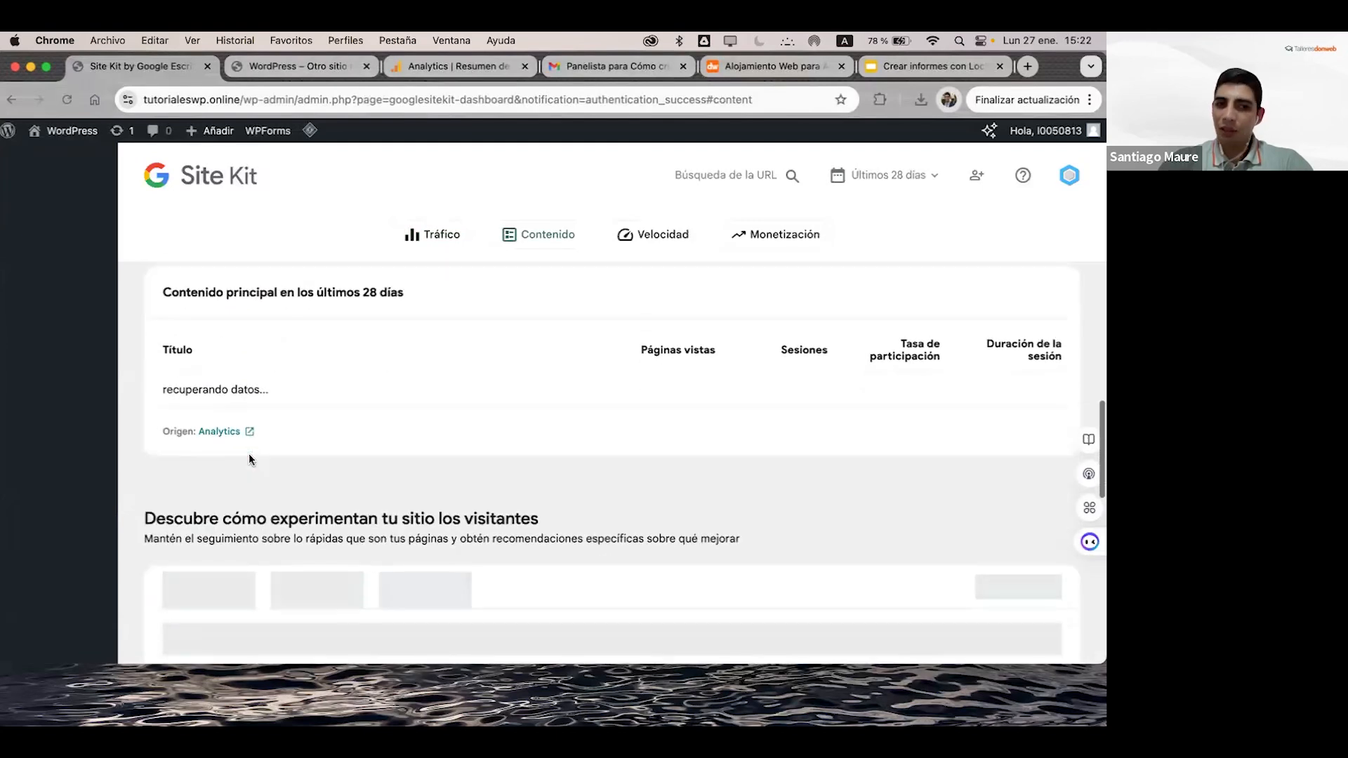
scroll(248, 454, up, 20)
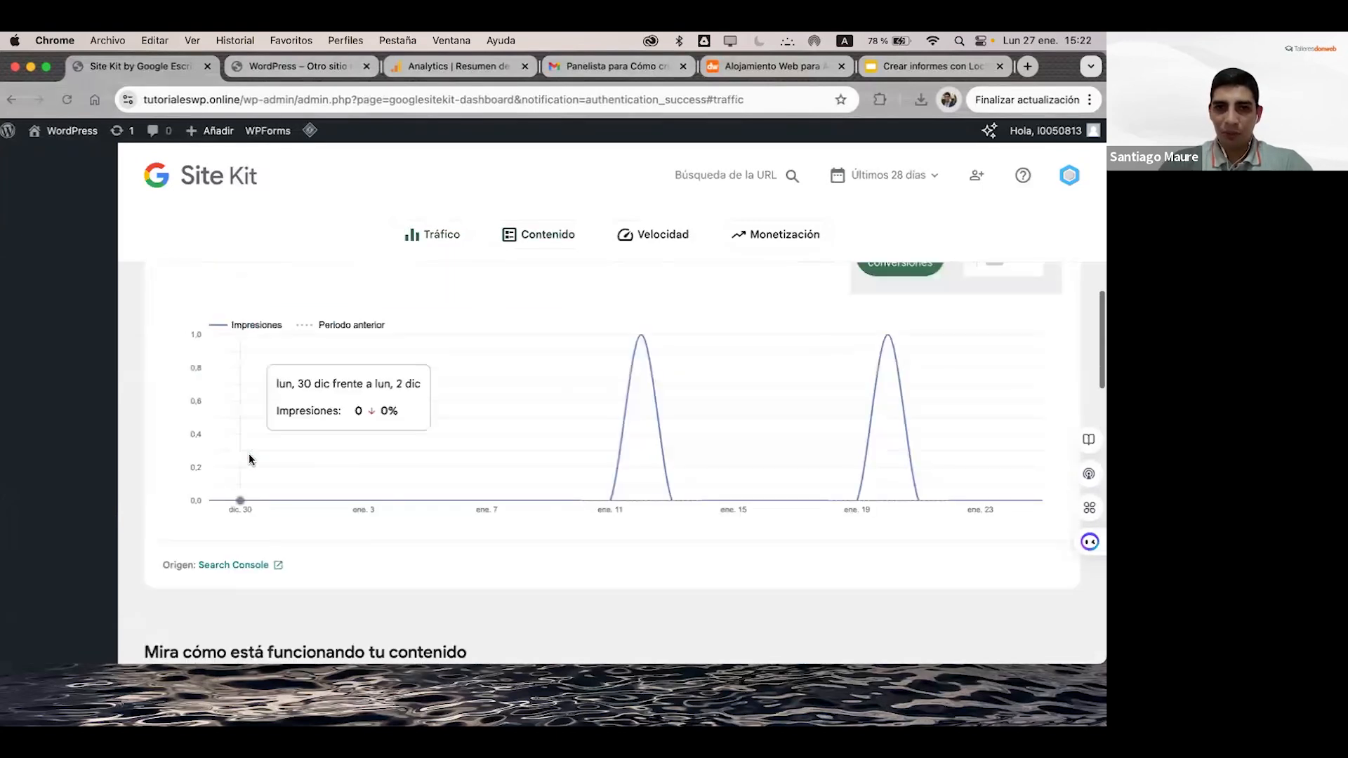
Step: Look through the Analytics tab and the site's home page in the other open browser tabs
scroll(337, 435, down, 1)
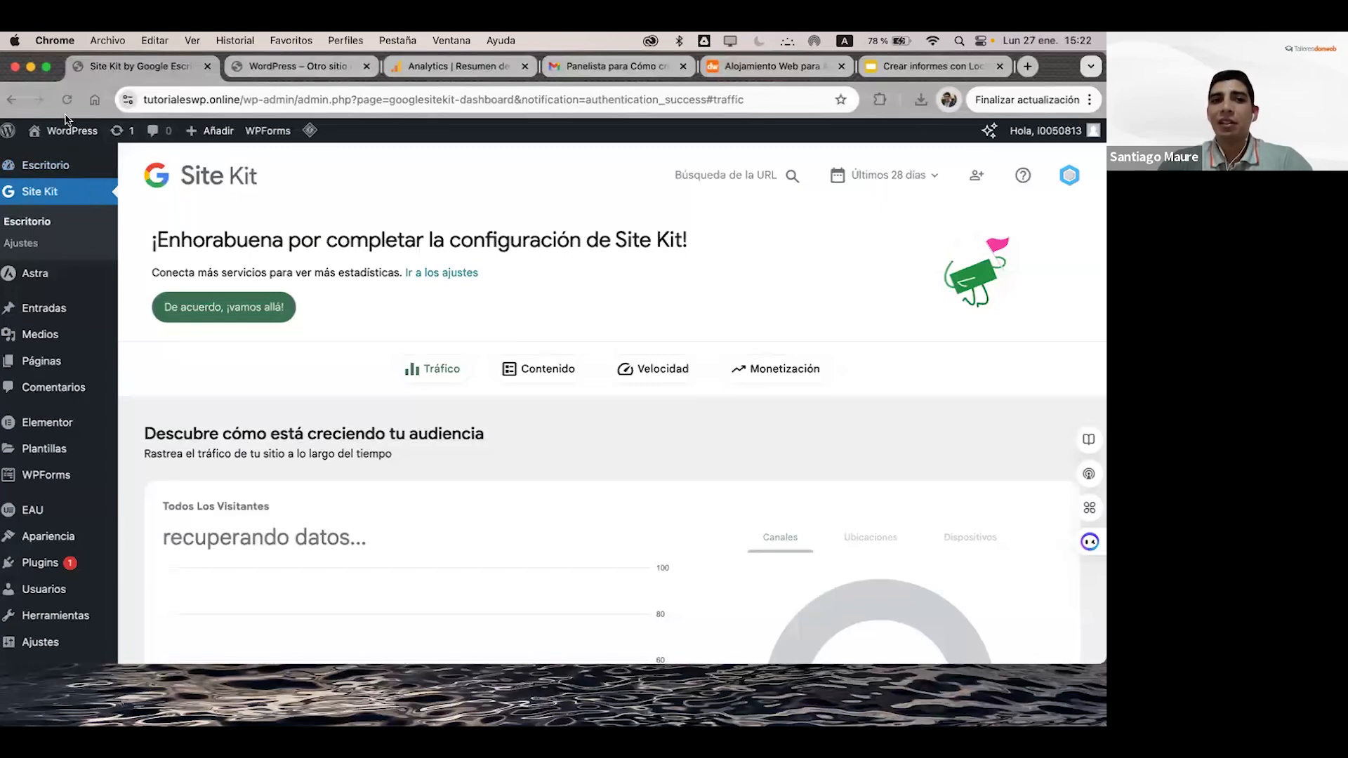
click(413, 70)
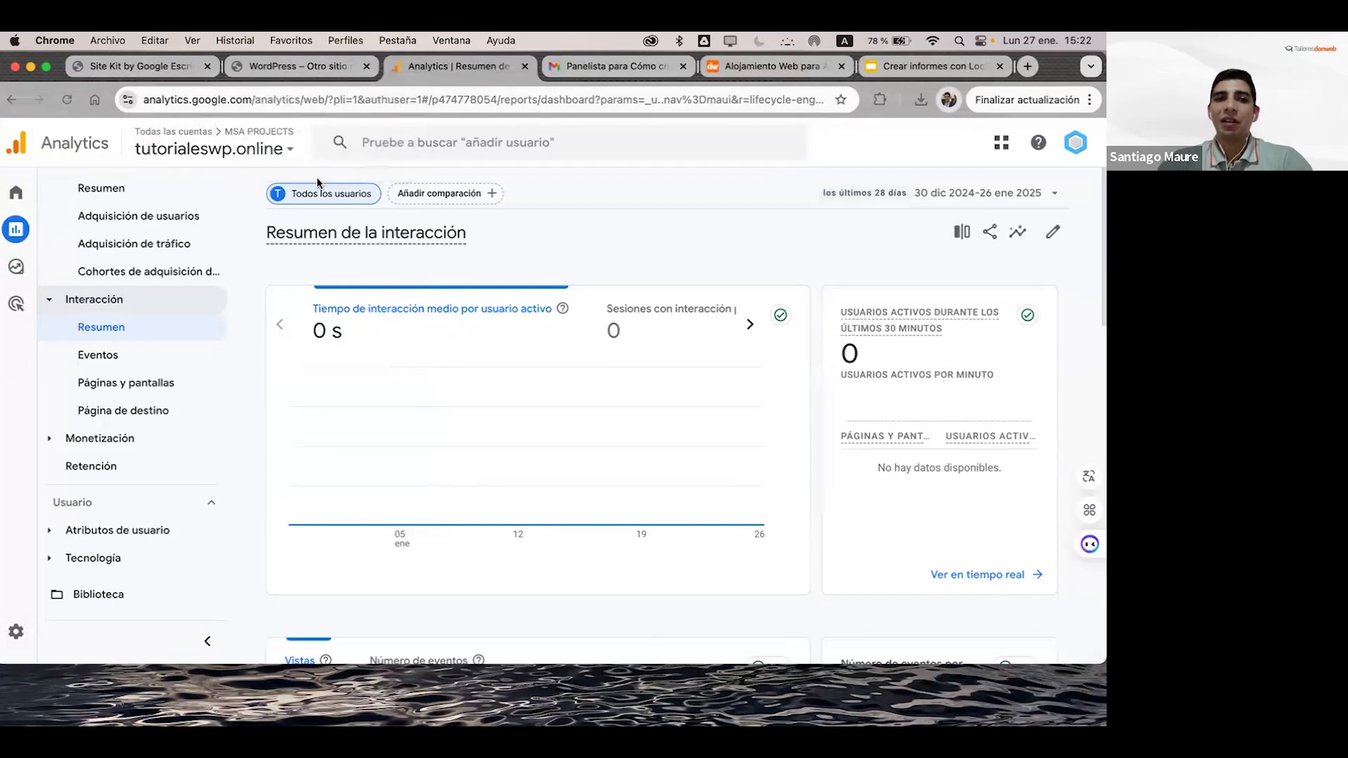
click(281, 68)
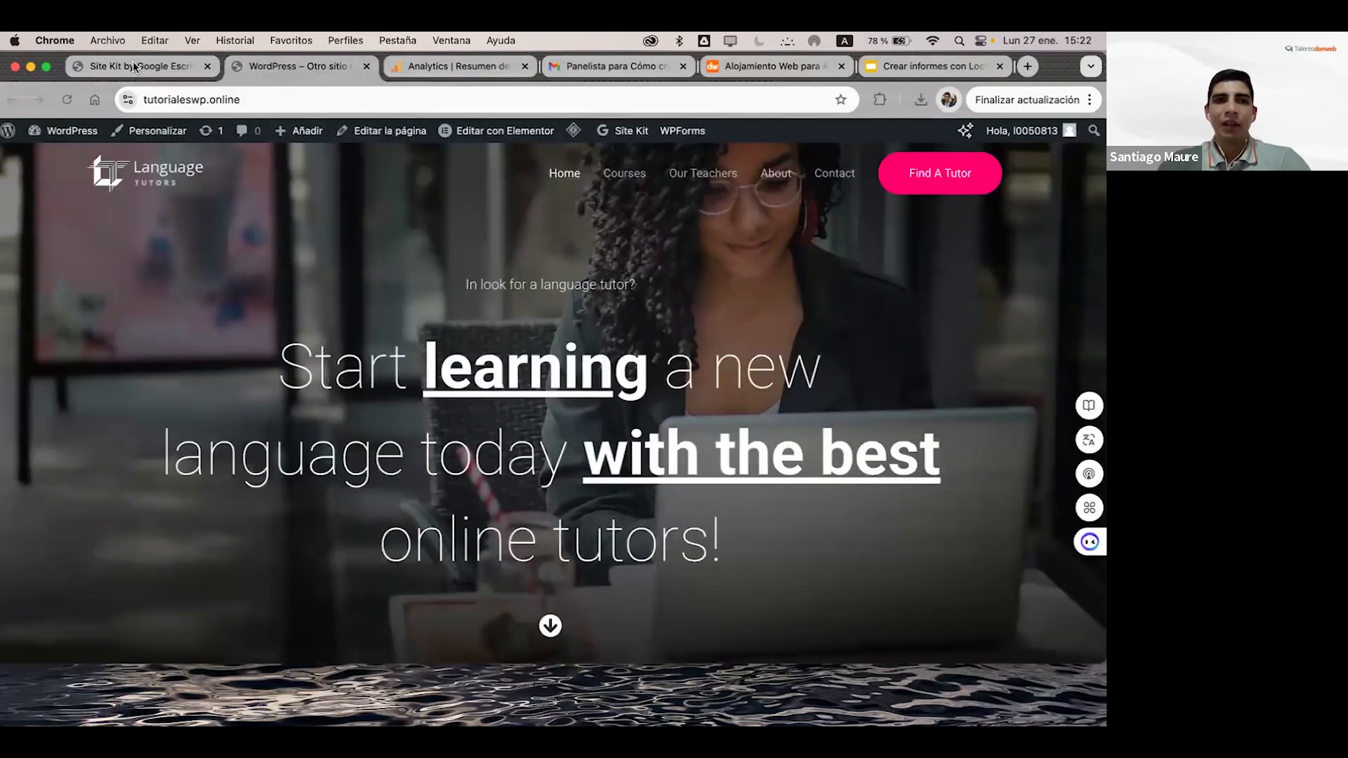
scroll(309, 274, down, 5)
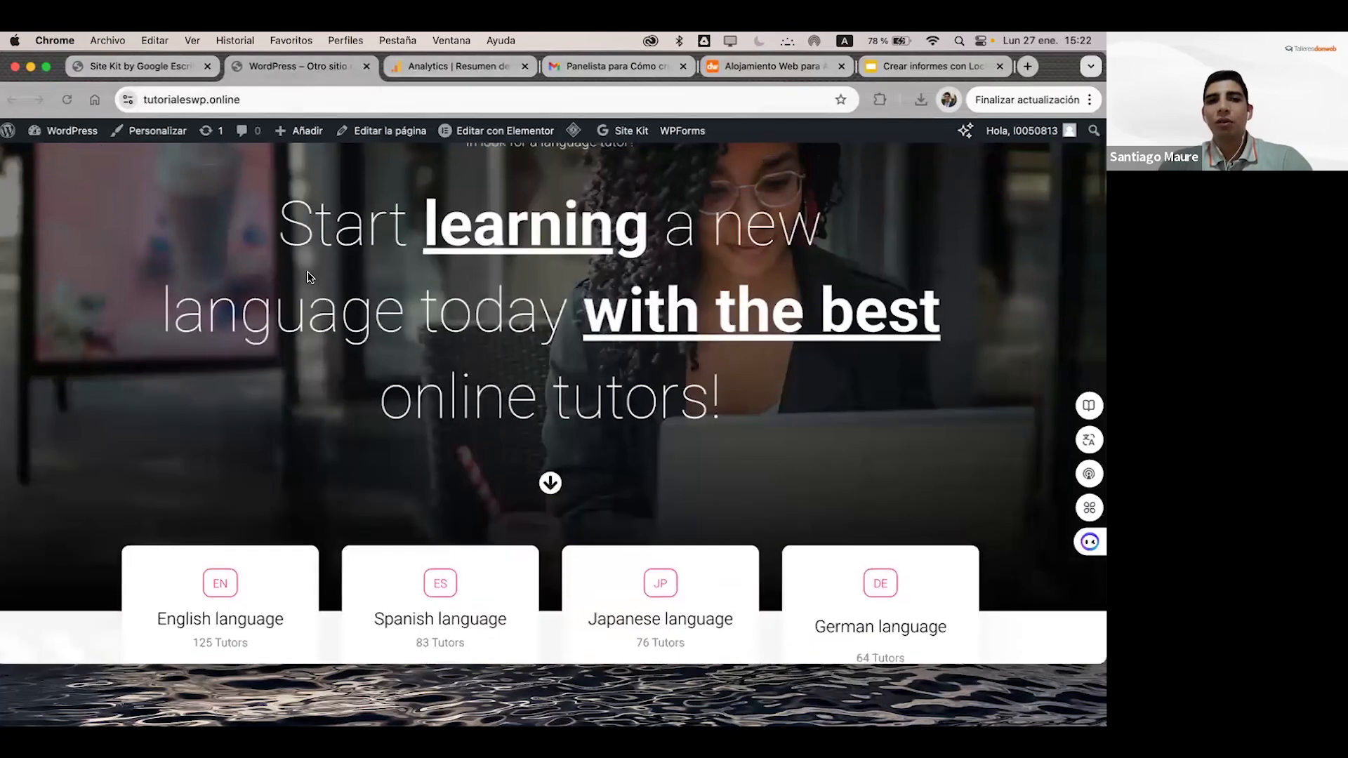
scroll(310, 277, up, 6)
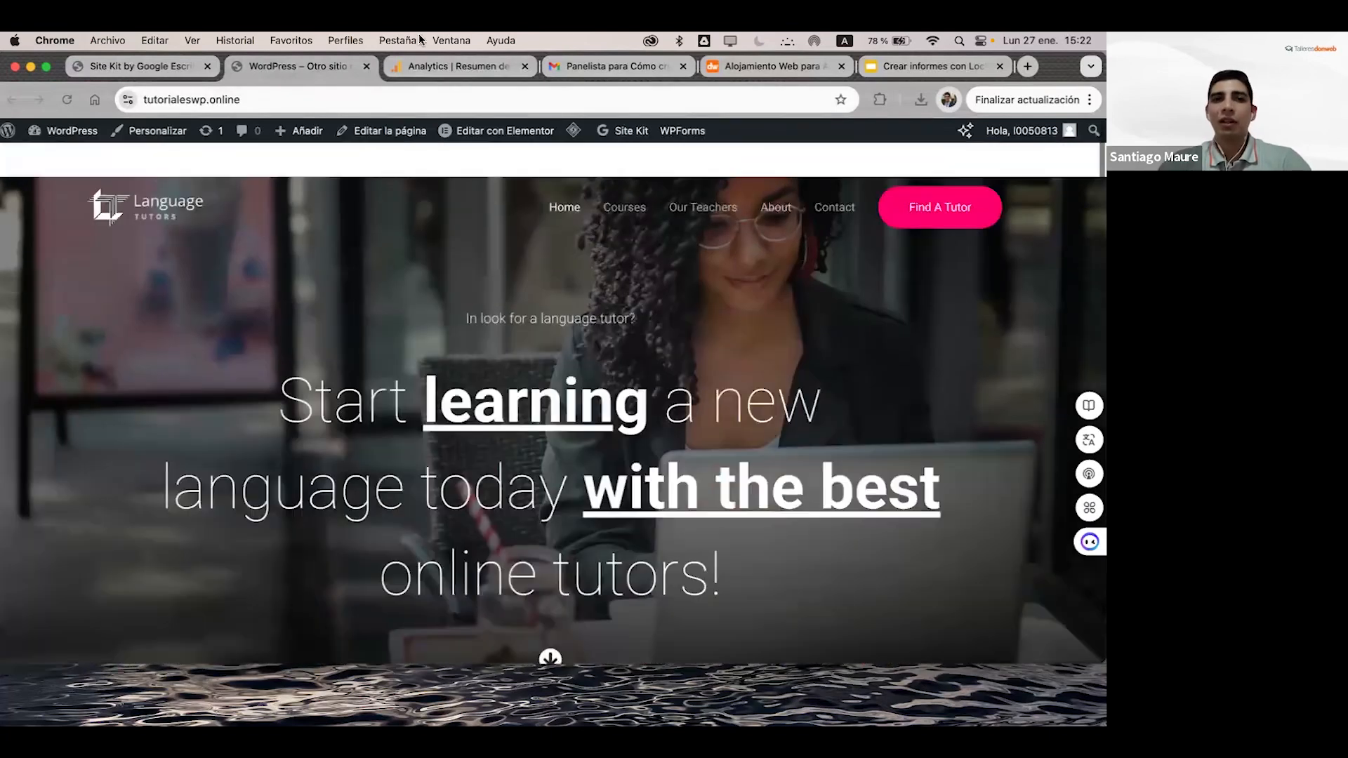
click(411, 66)
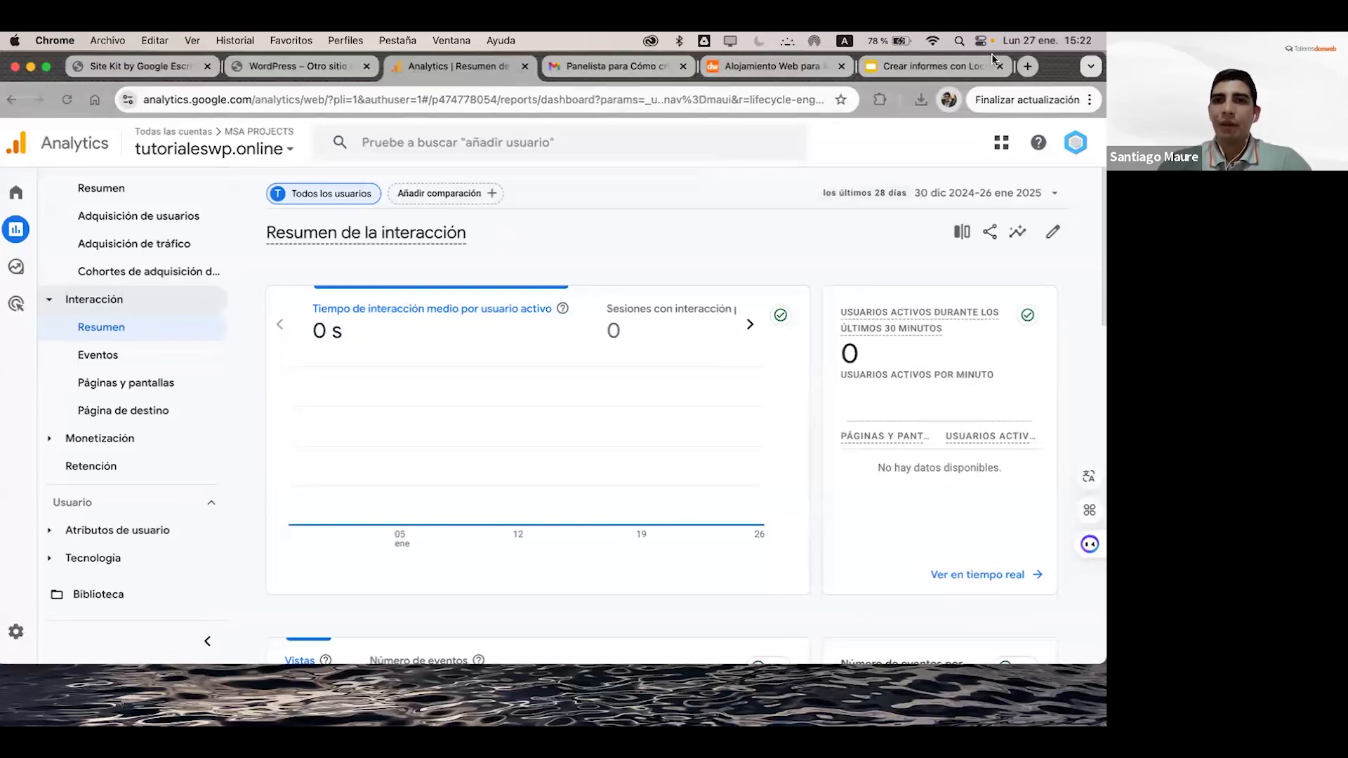
Step: Open Looker Studio in a new tab and switch to the MSA PROJECTS Google account
click(1029, 66)
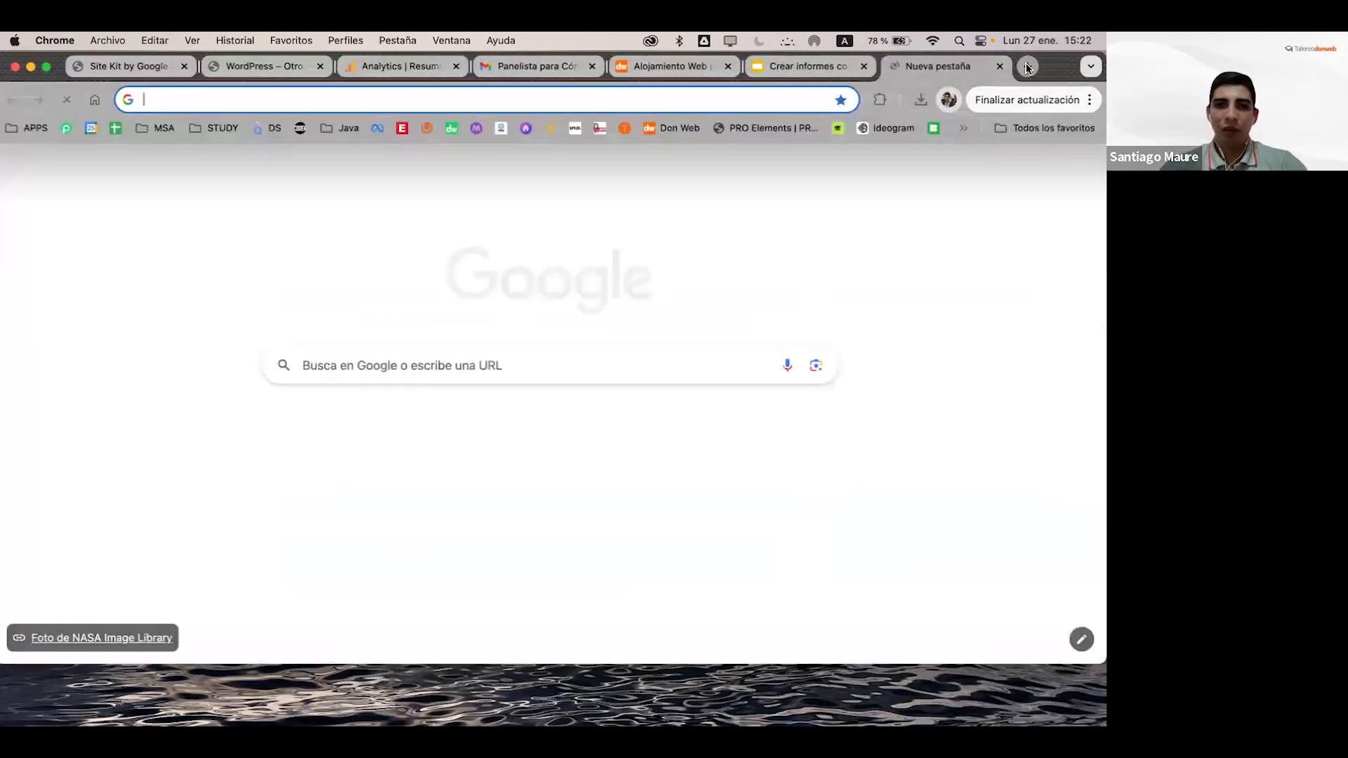
text(loo)
key(Return)
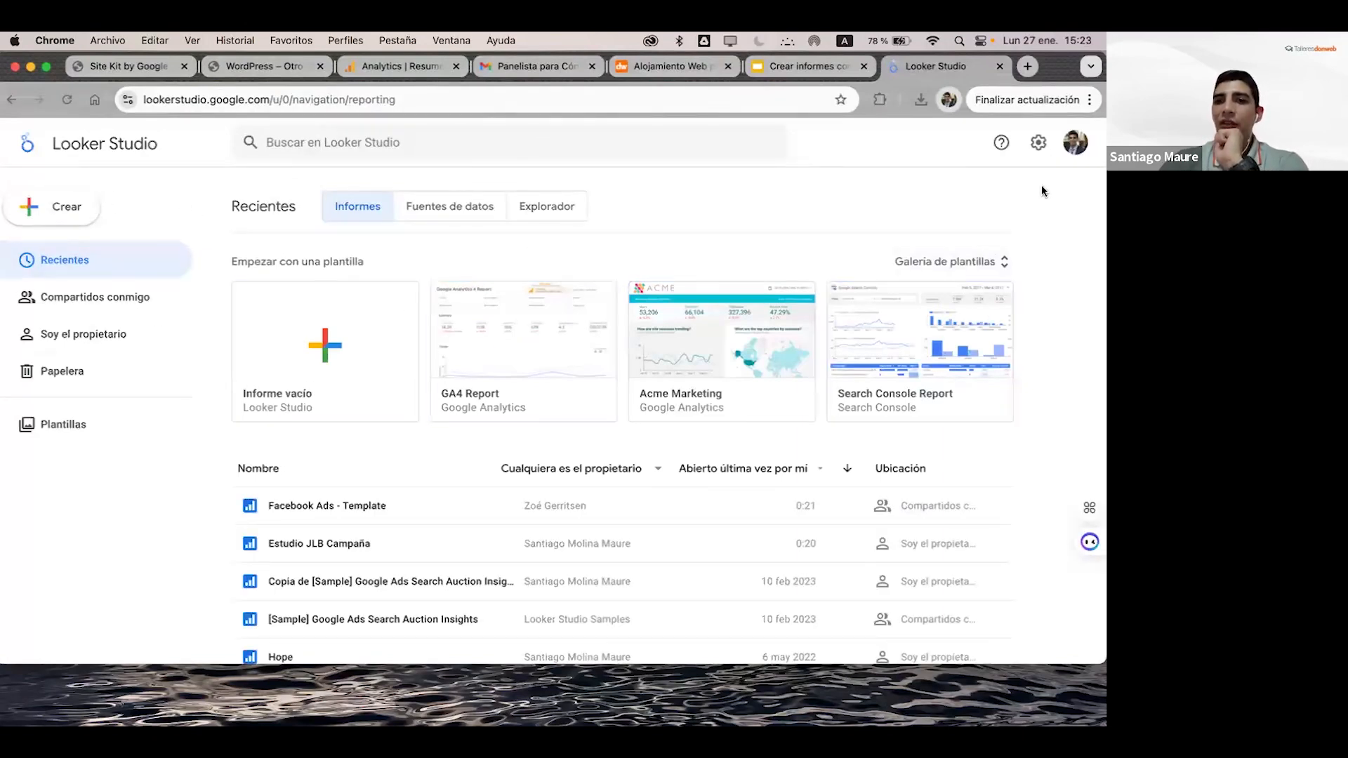
click(1072, 151)
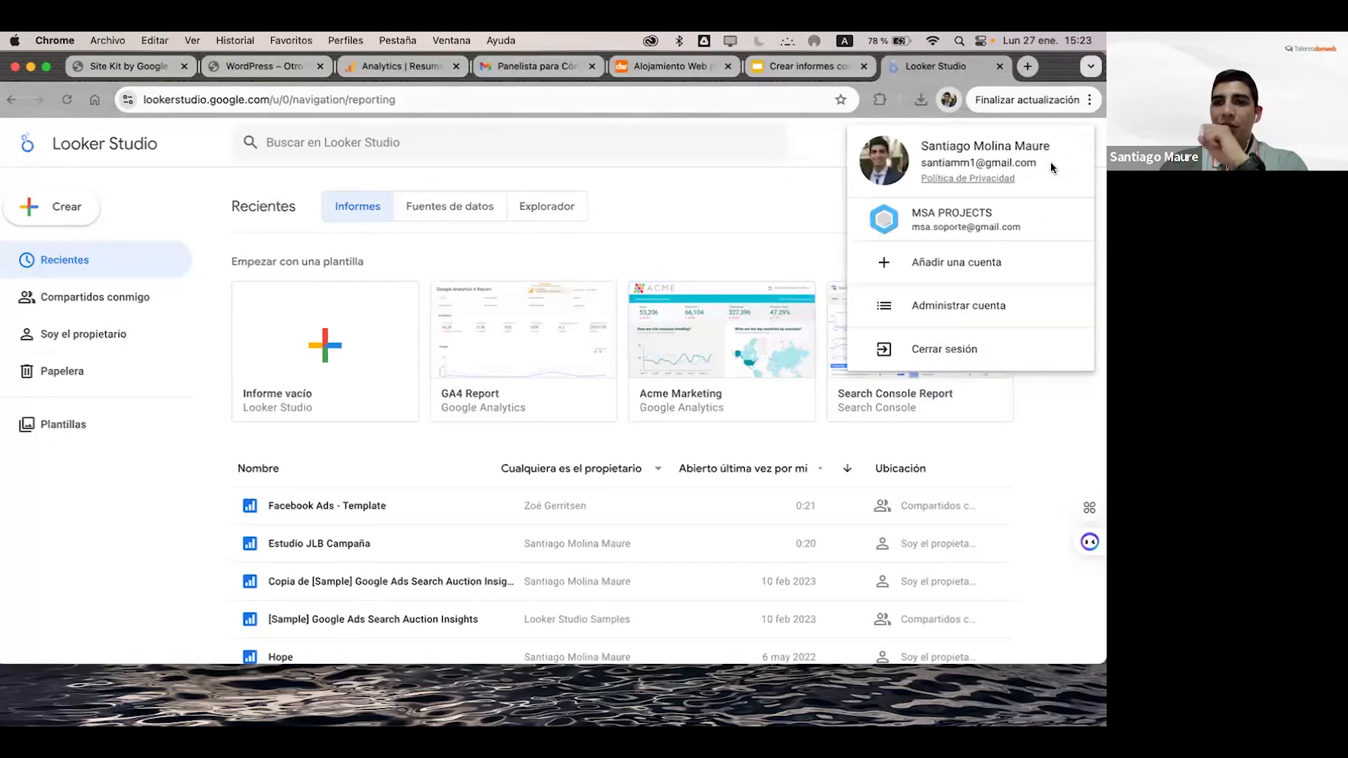
click(987, 223)
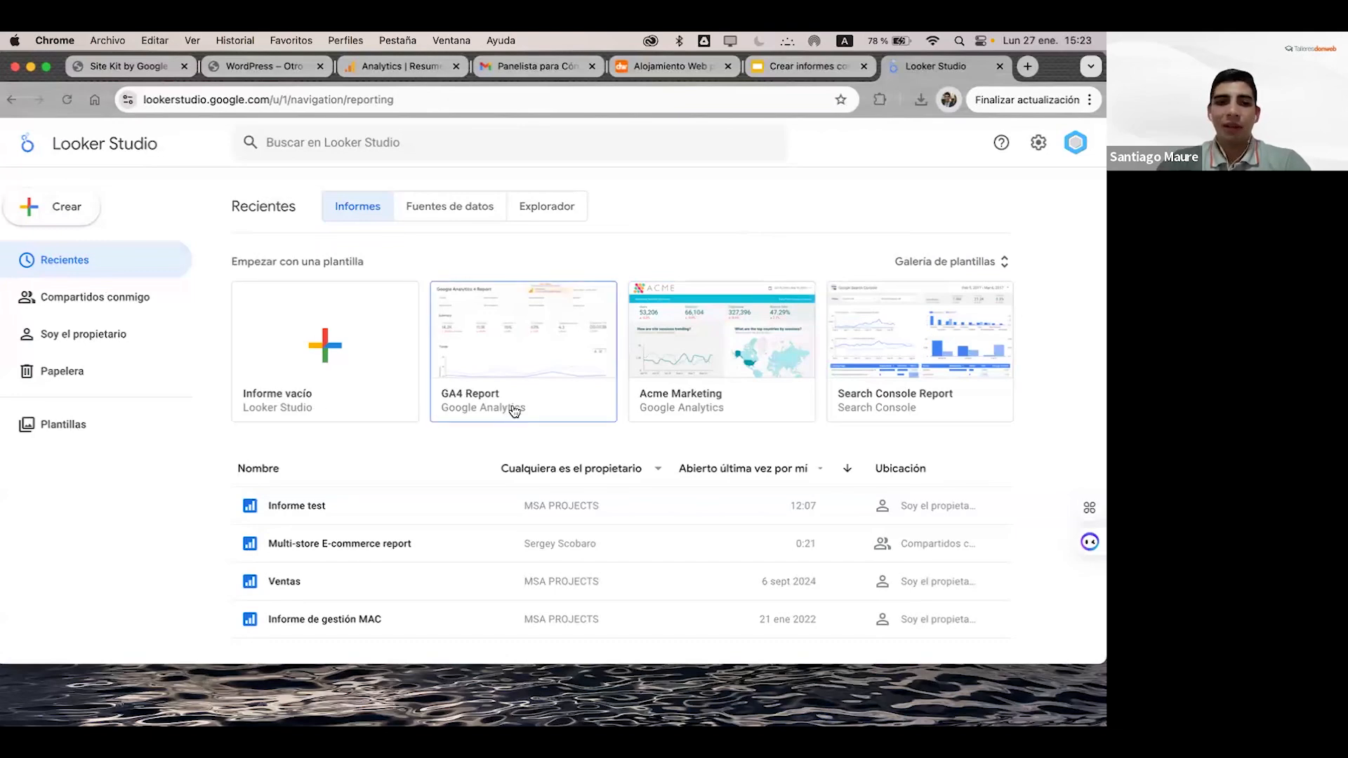
Step: Browse the Looker Studio template gallery
click(972, 259)
scroll(894, 313, down, 10)
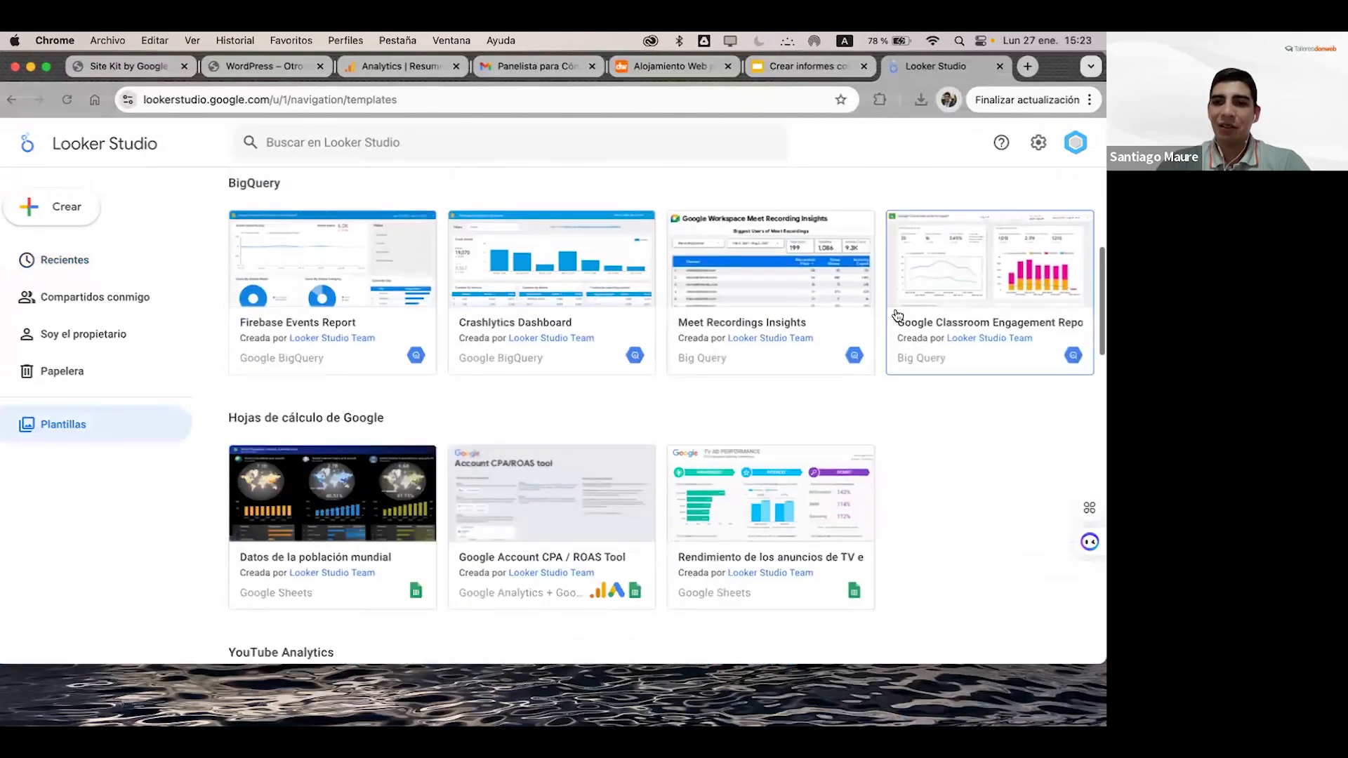
scroll(896, 313, down, 10)
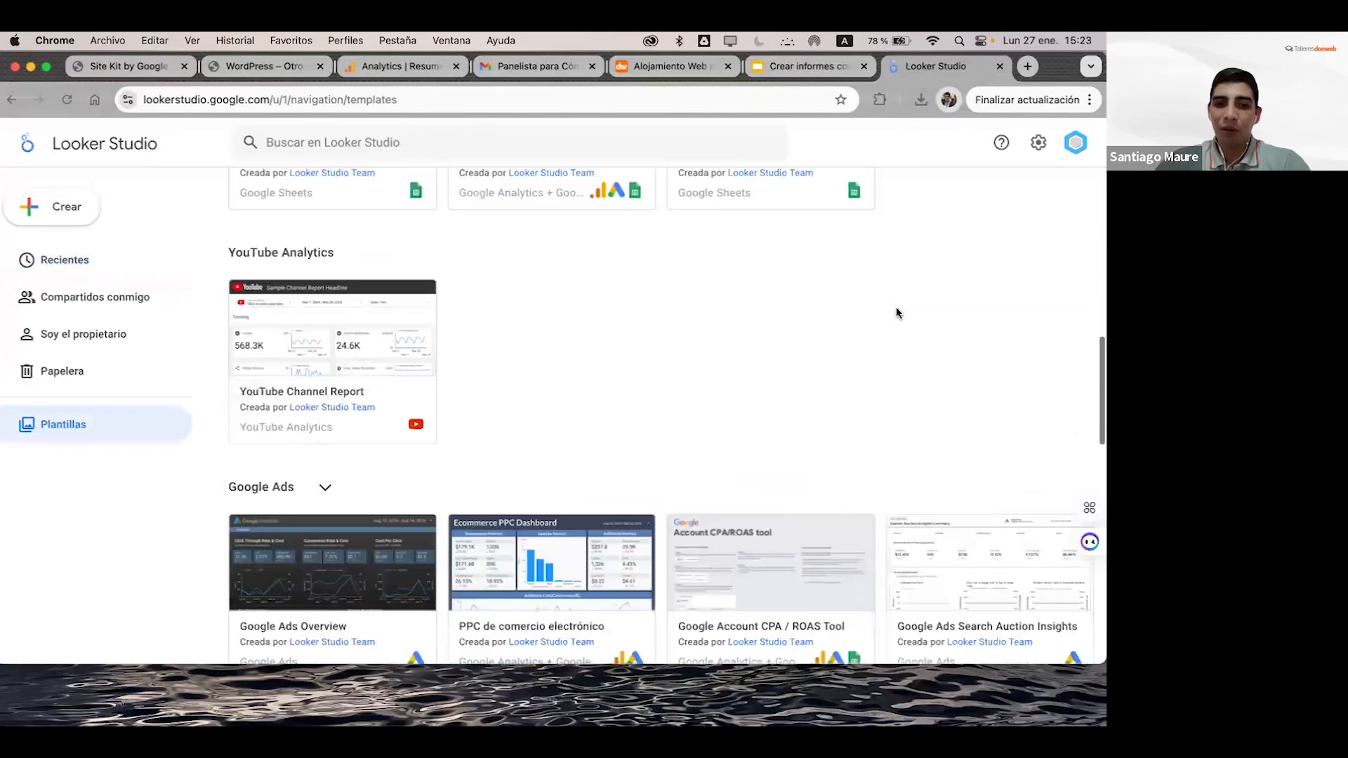
scroll(899, 314, down, 8)
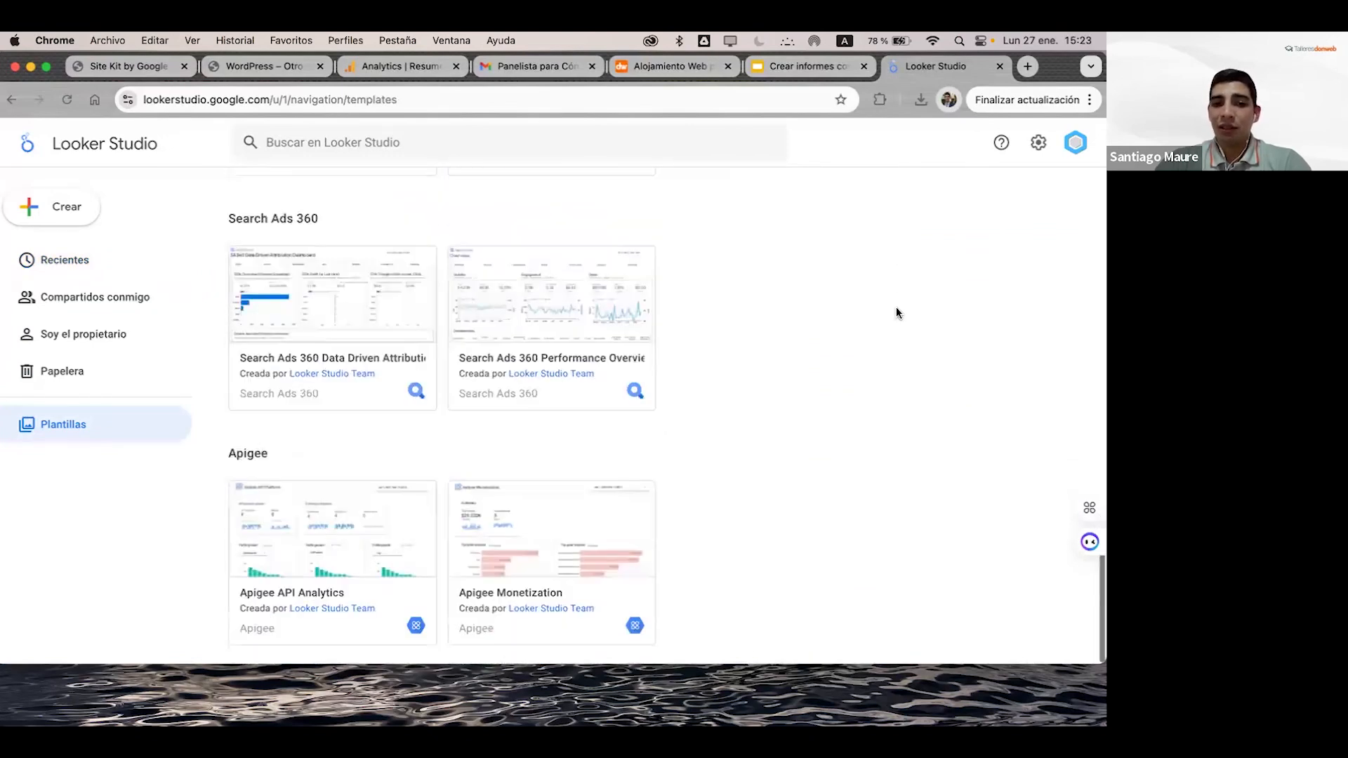
scroll(896, 309, up, 20)
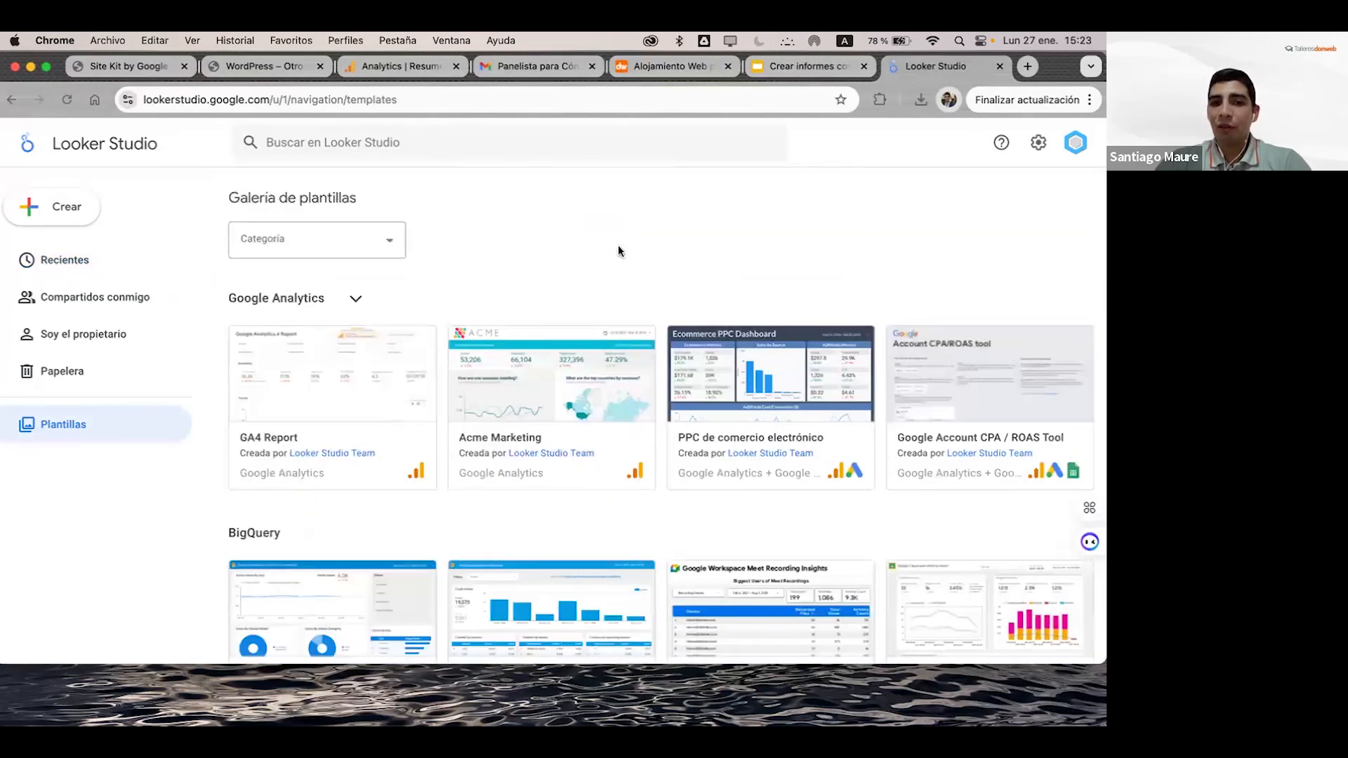
click(531, 421)
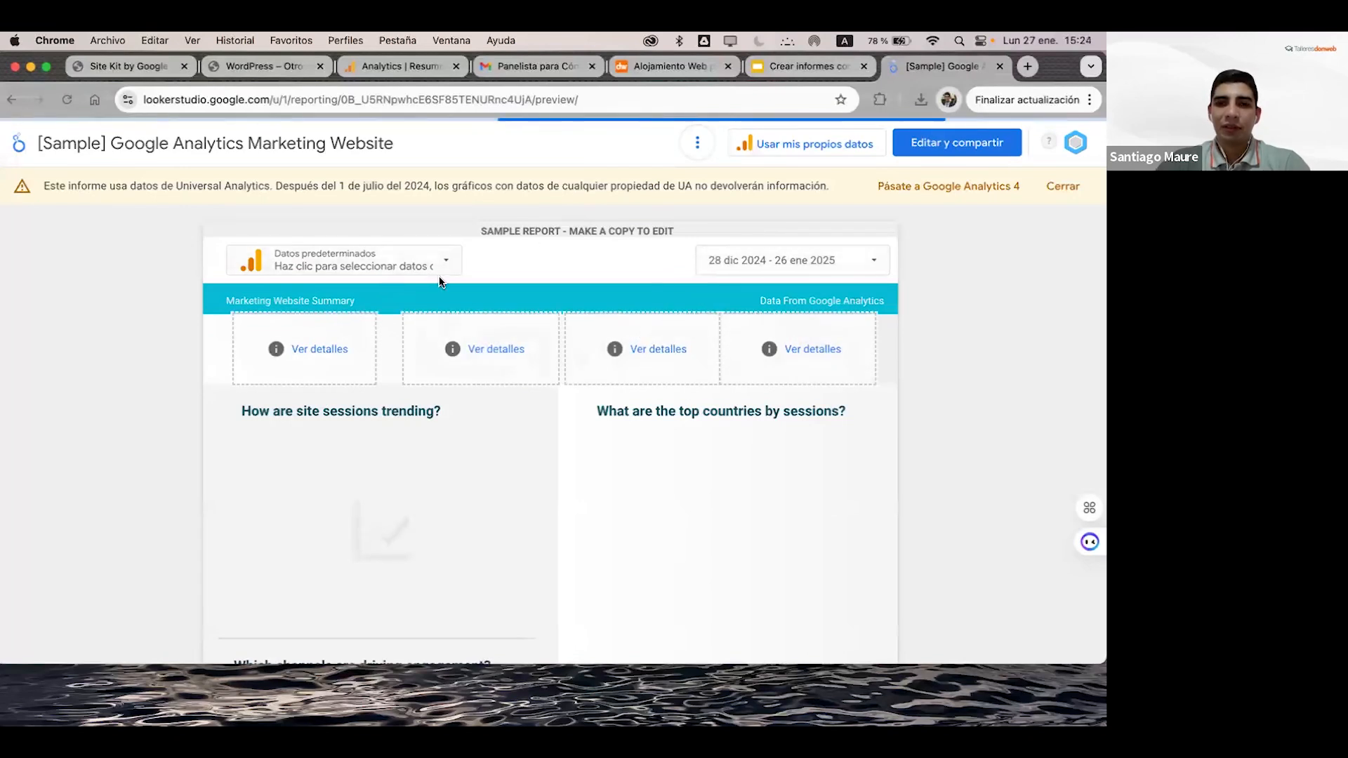
click(398, 265)
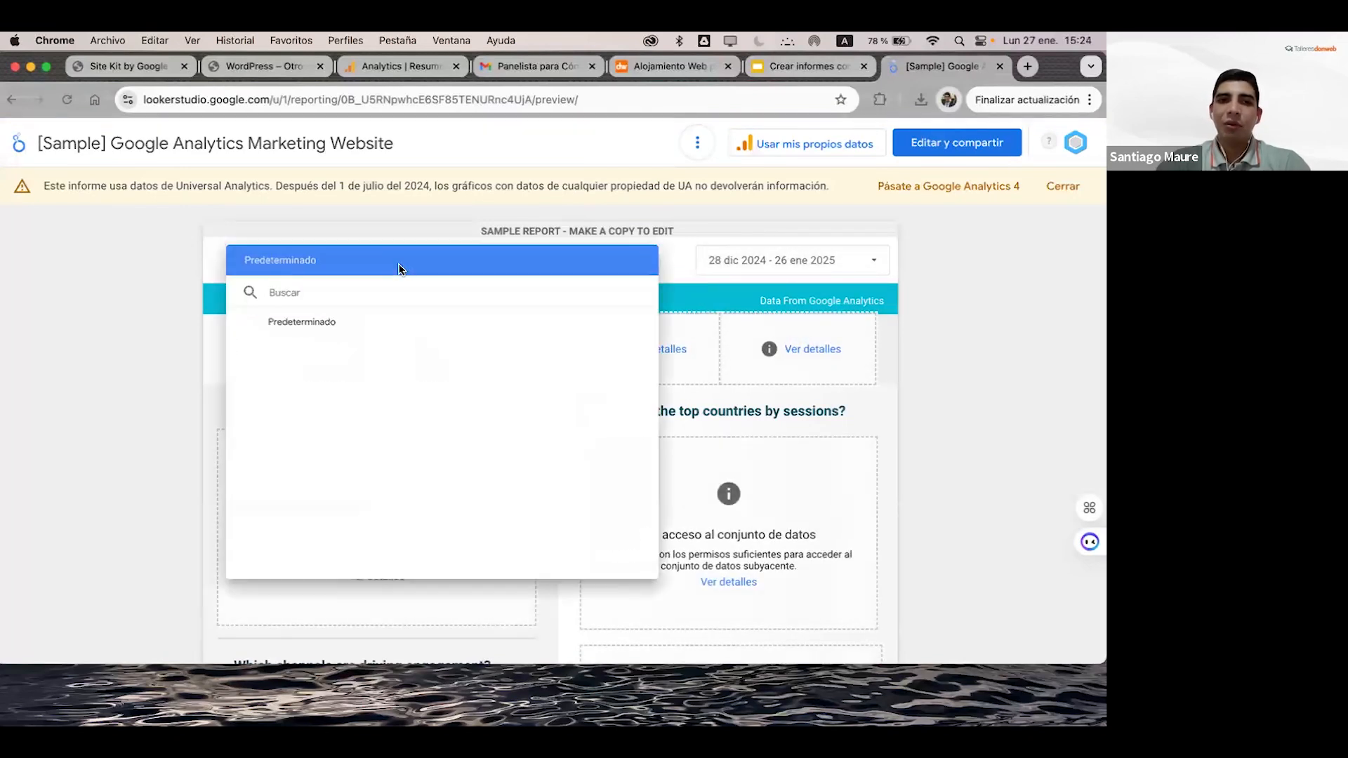
click(346, 322)
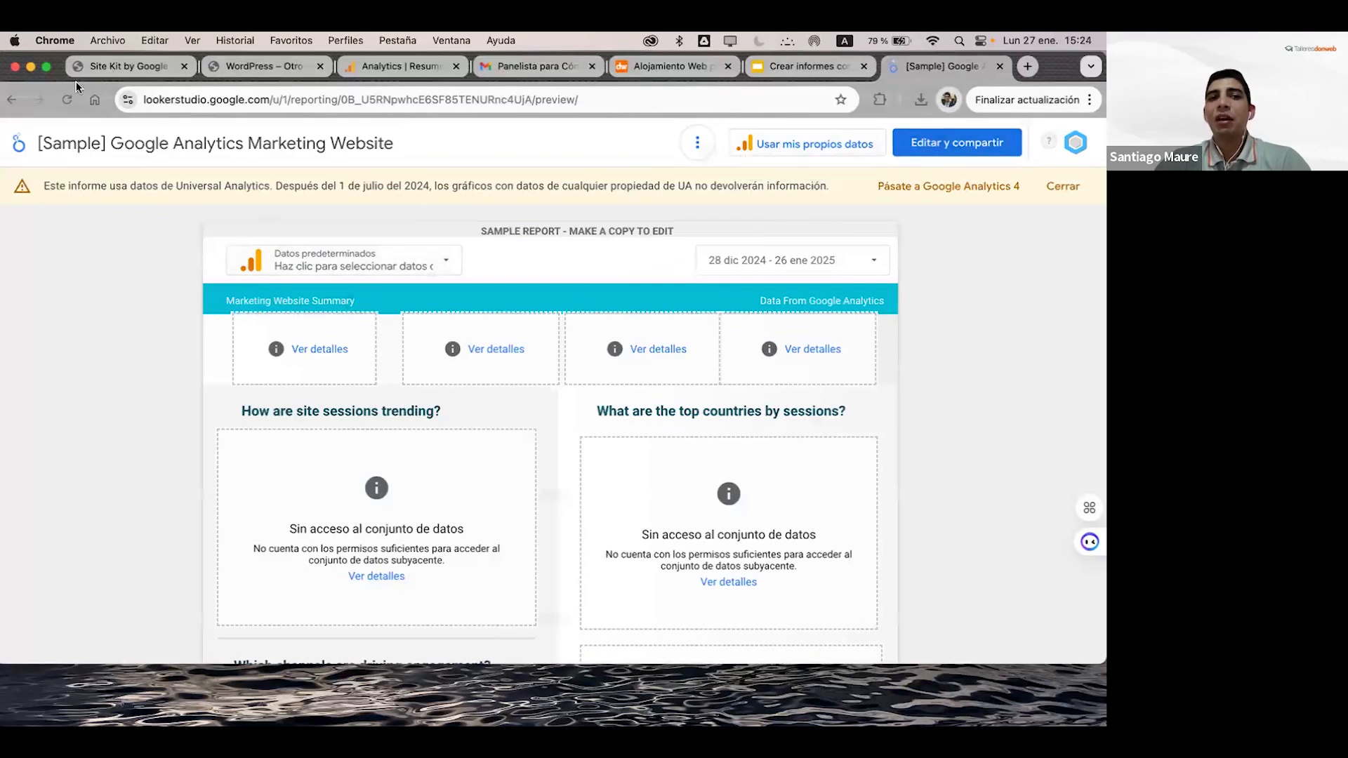
click(13, 102)
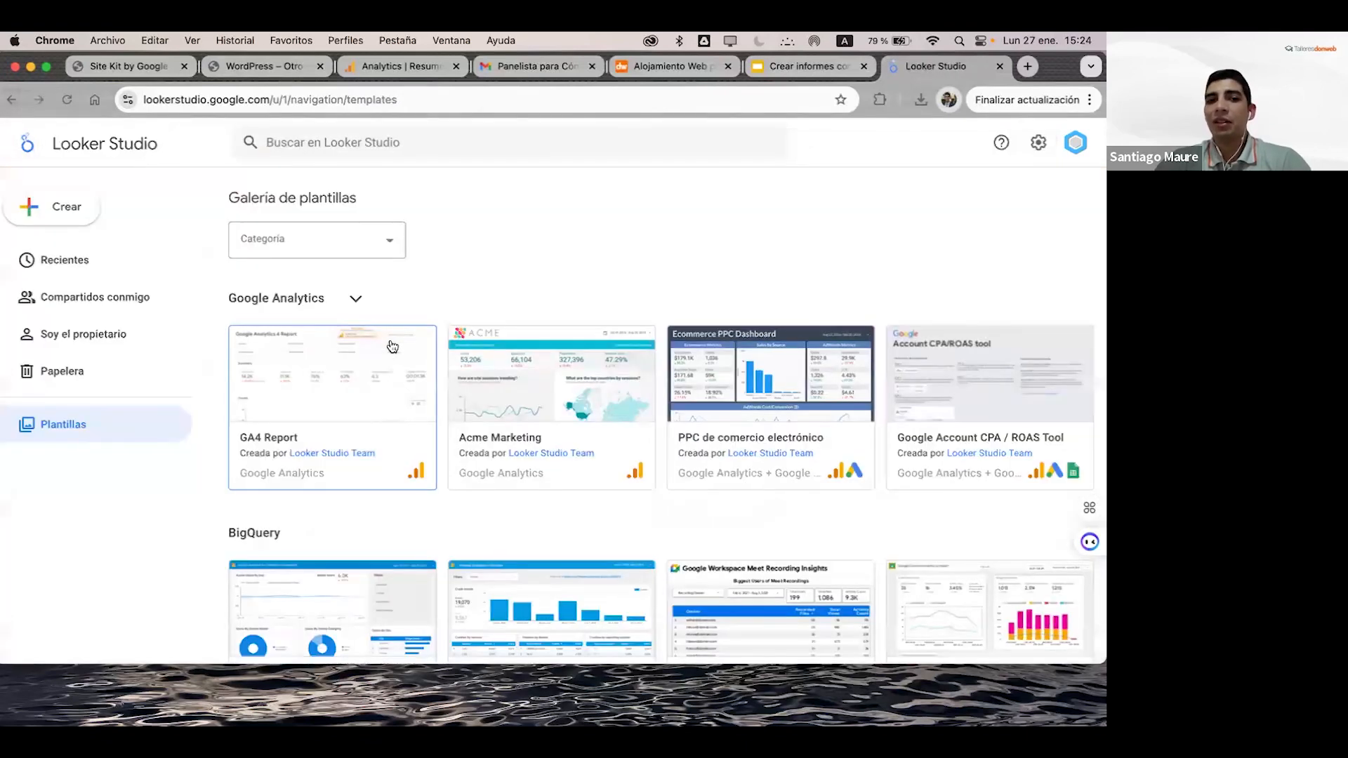
Step: Open the GA4 Report template and choose to use your own data from the MSA PROJECTS Analytics account
click(372, 382)
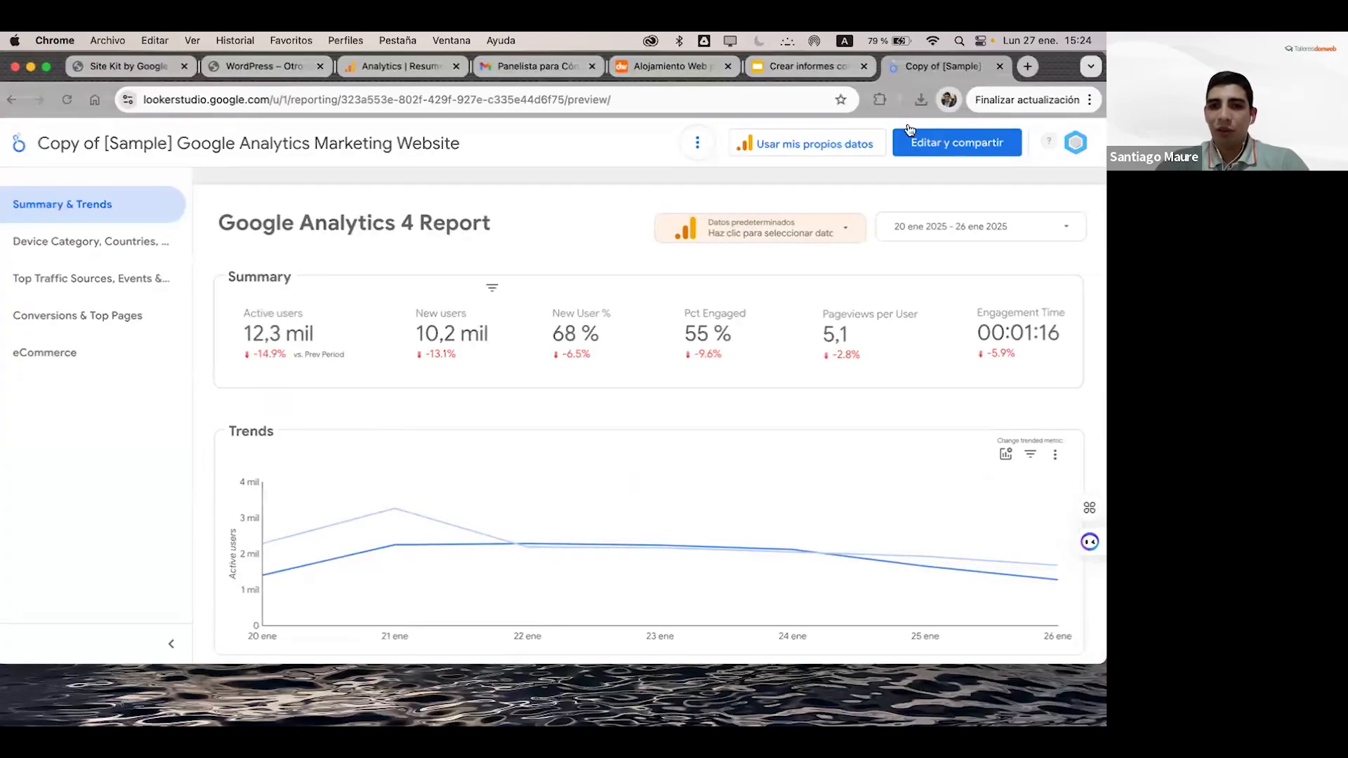
click(807, 148)
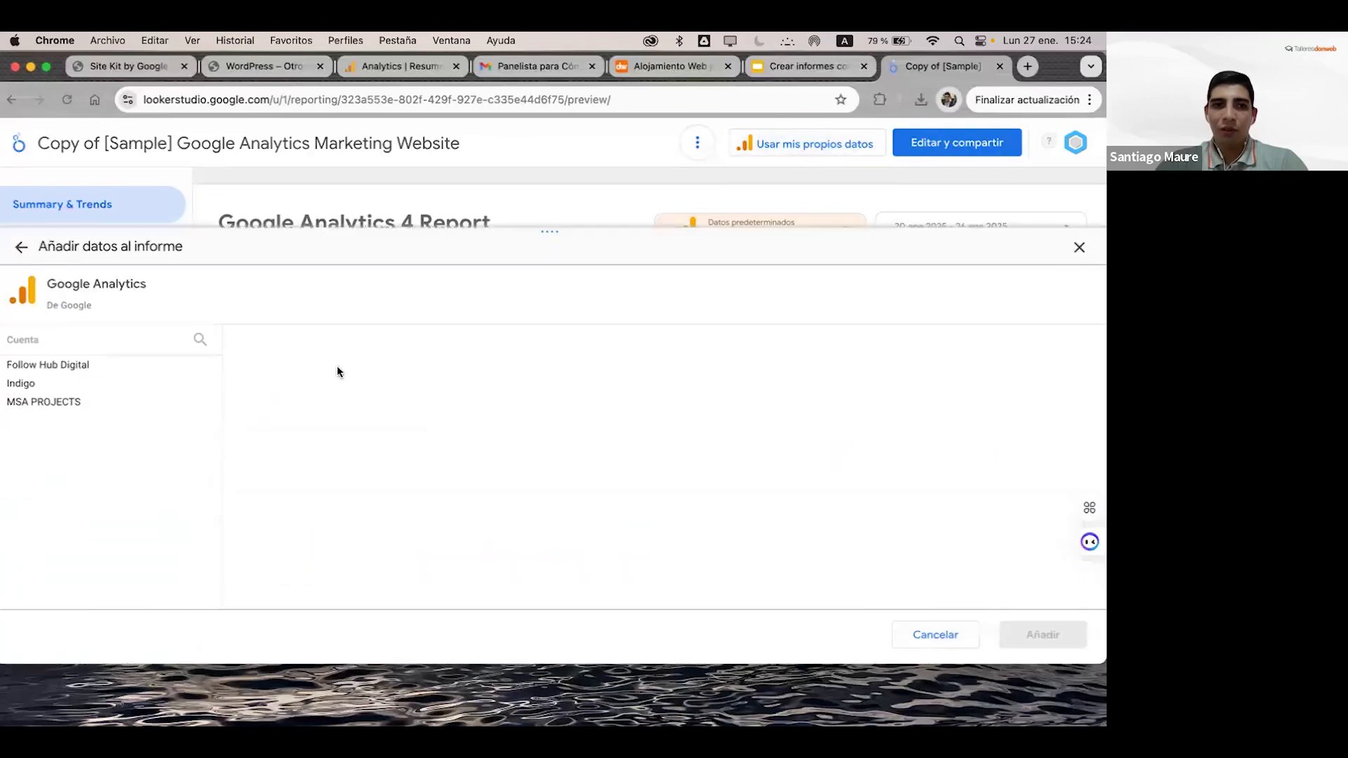
click(74, 403)
Step: Add the tutorialeswp.online GA4 property to the report as its data source
scroll(361, 502, down, 5)
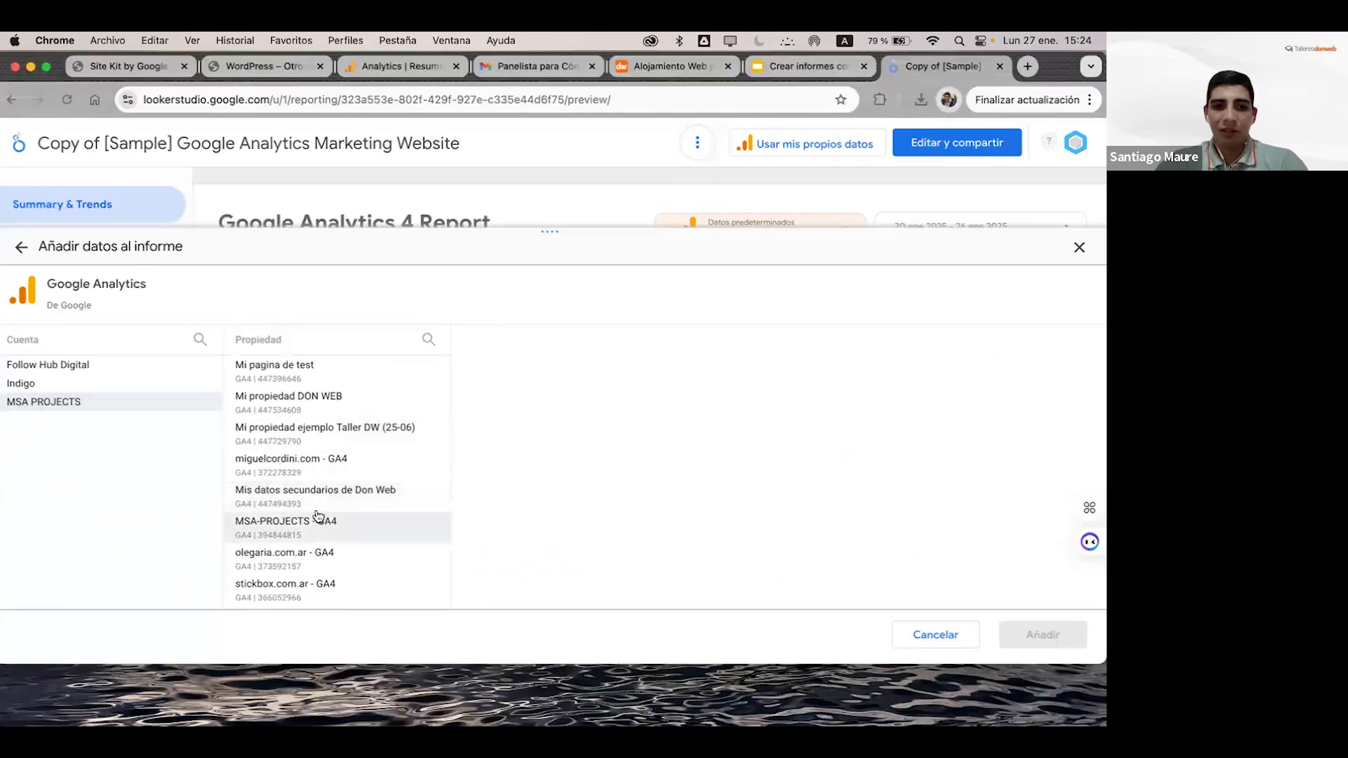
scroll(317, 516, up, 3)
scroll(318, 516, down, 3)
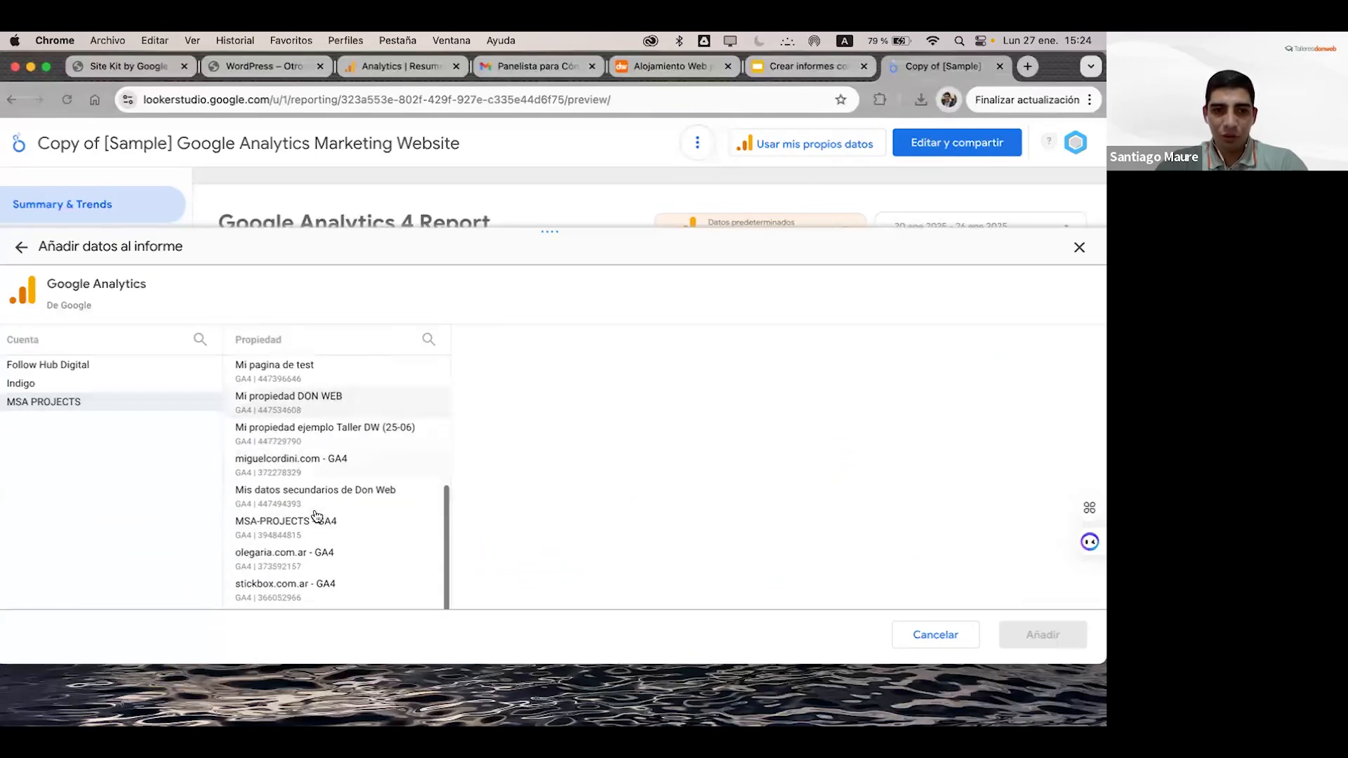
scroll(314, 522, up, 3)
scroll(309, 539, up, 3)
scroll(305, 540, down, 4)
click(303, 459)
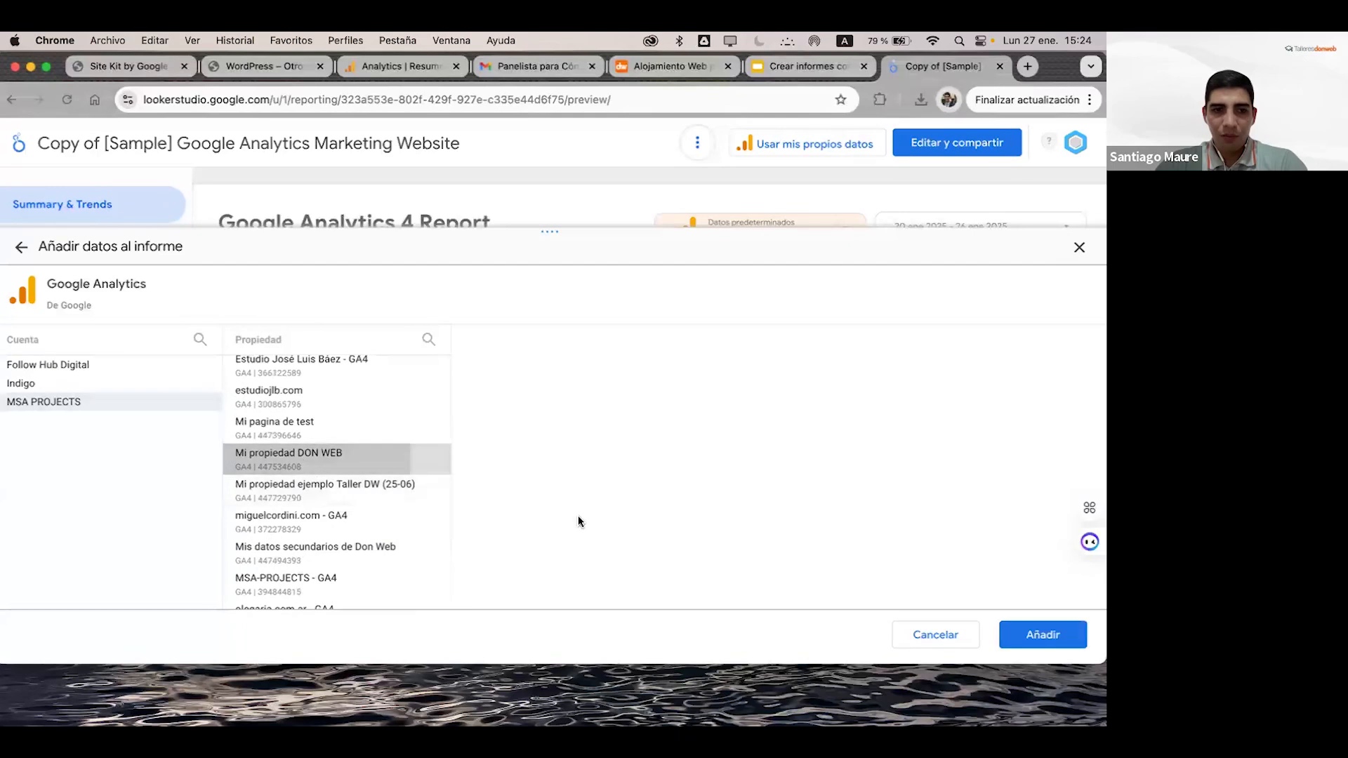
scroll(421, 481, down, 4)
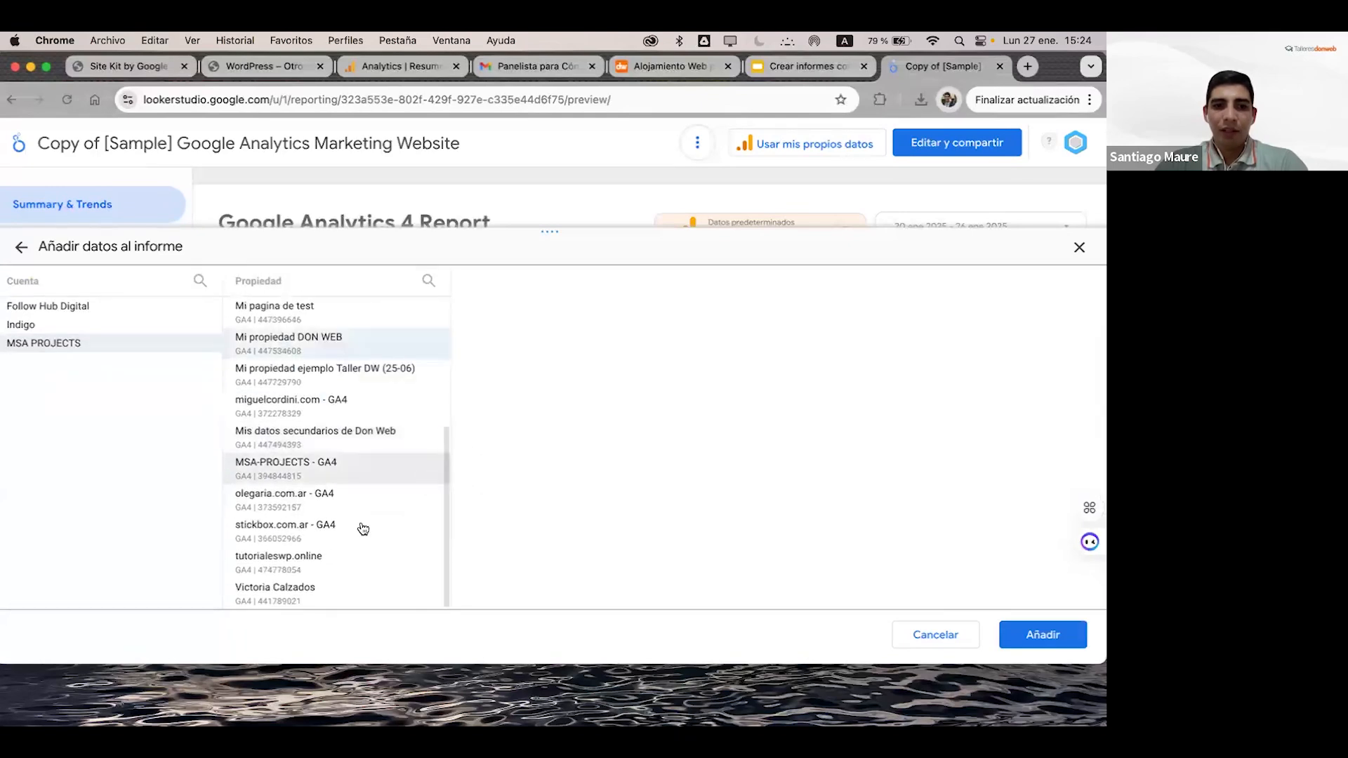
click(349, 558)
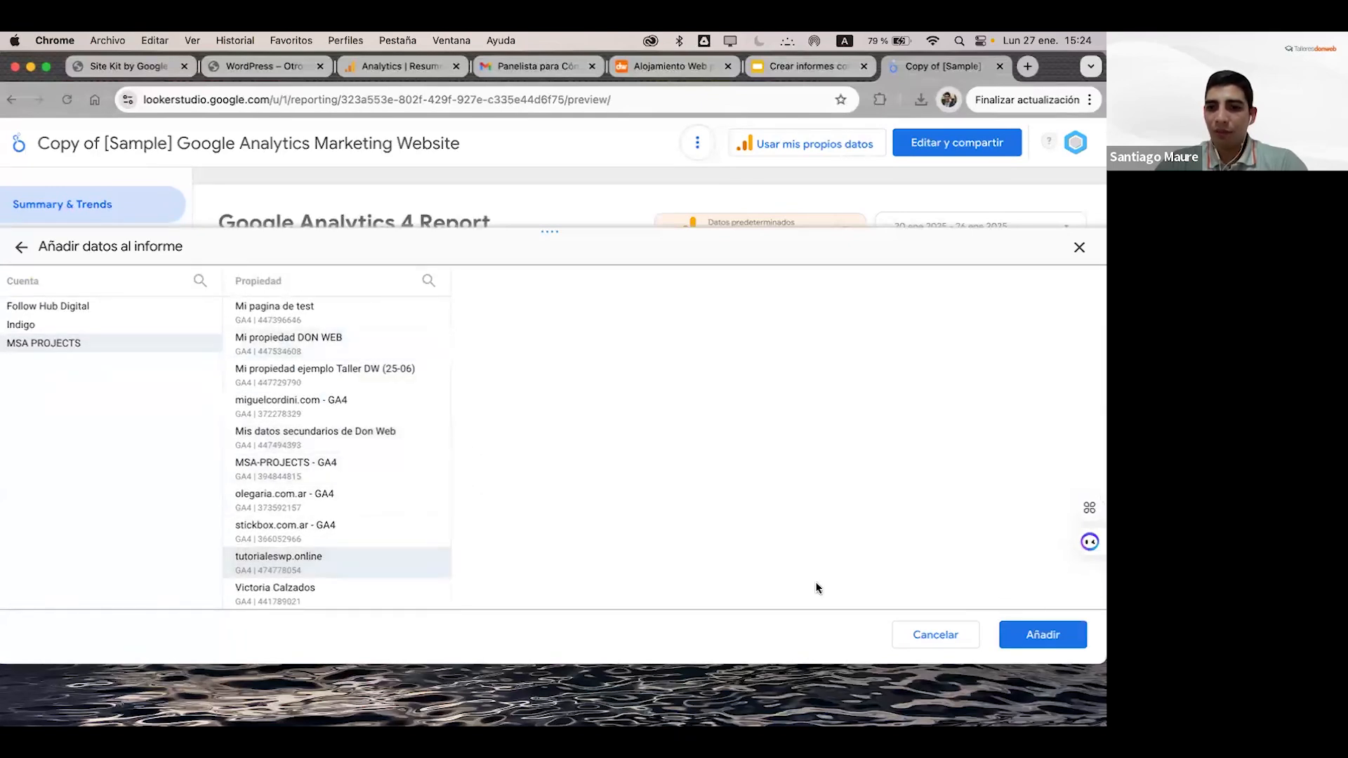
click(1039, 634)
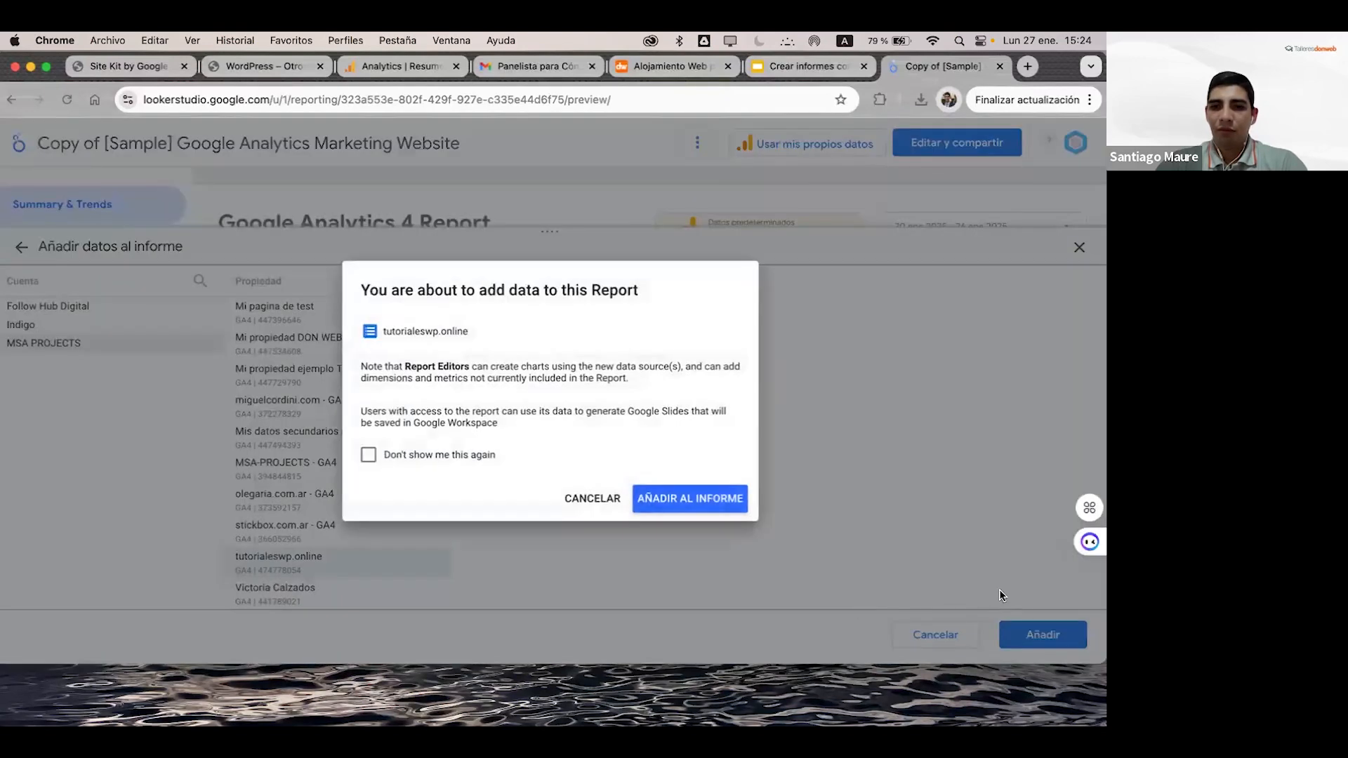
click(648, 500)
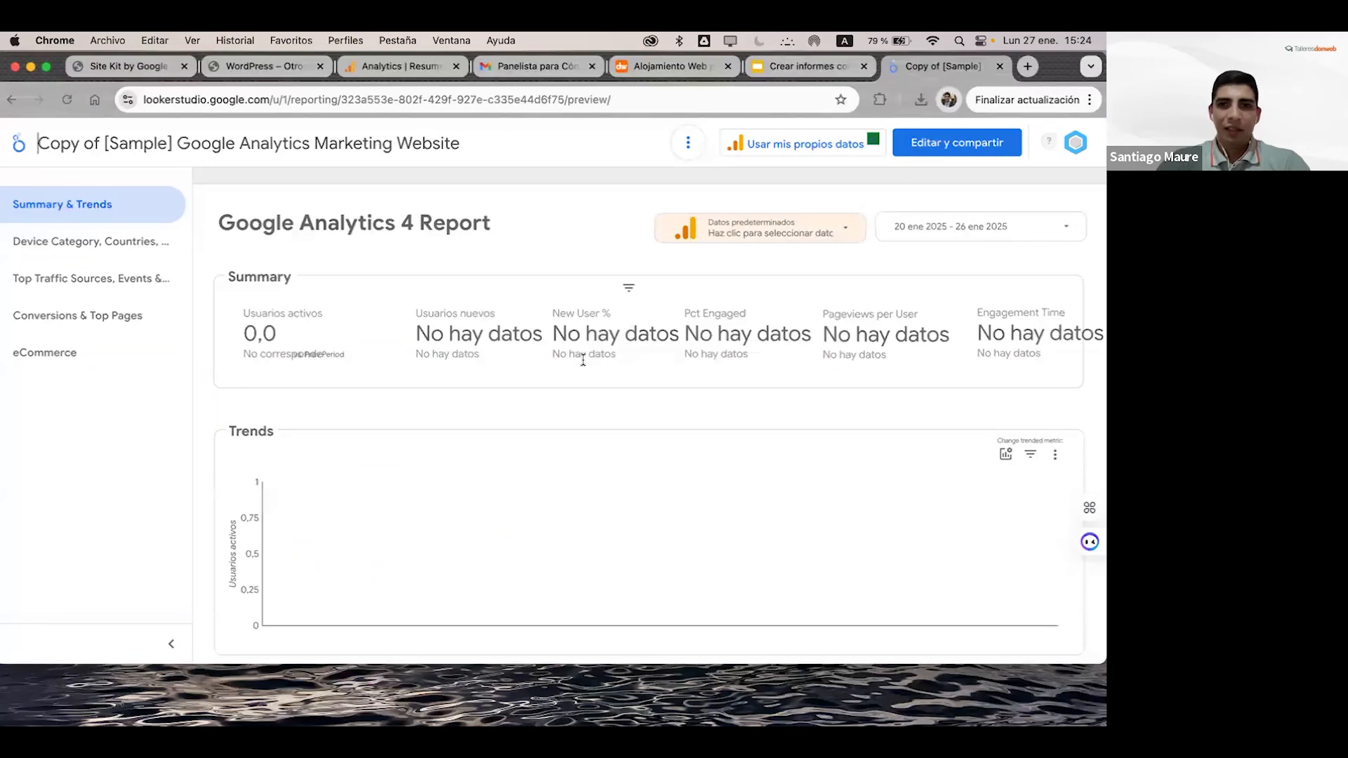
Step: Review the report's data source list and its Device Category, Top Traffic Sources and Conversions pages
scroll(580, 359, down, 2)
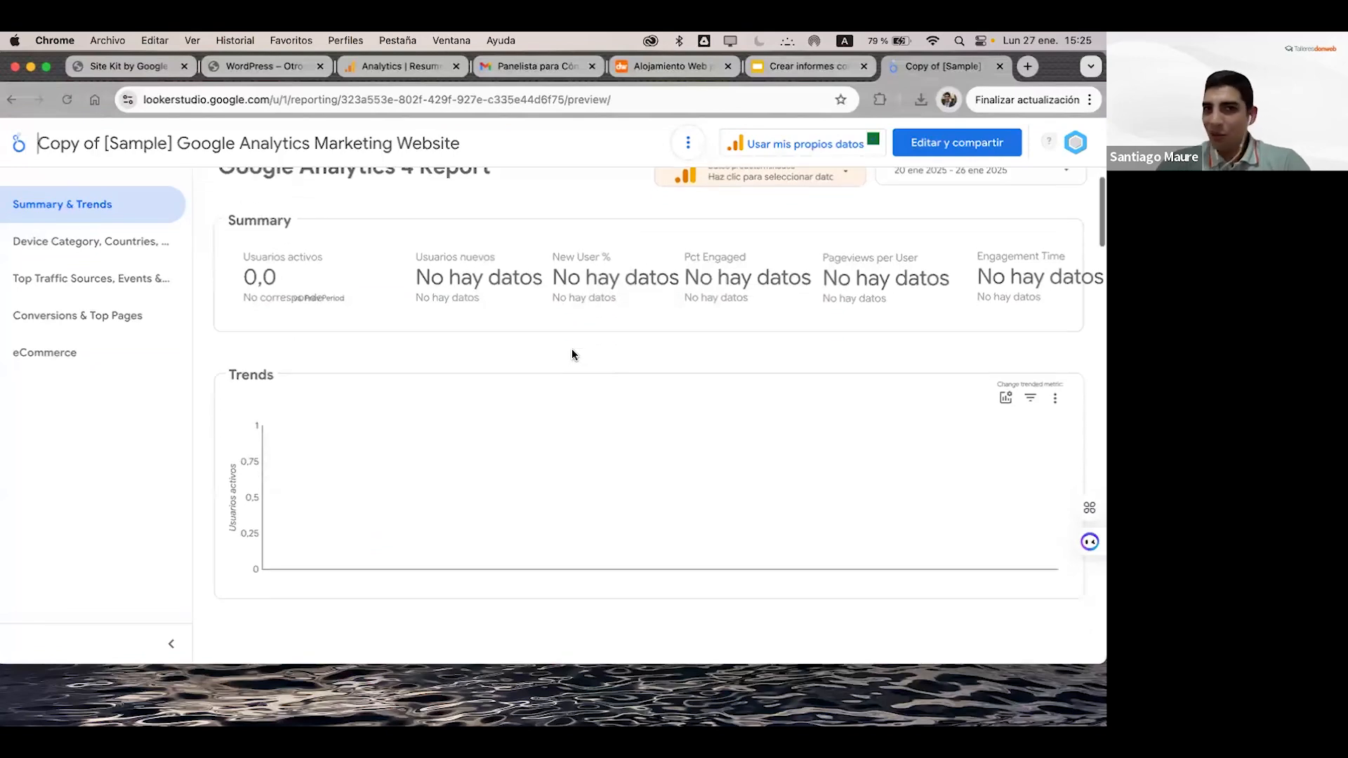
scroll(571, 354, up, 2)
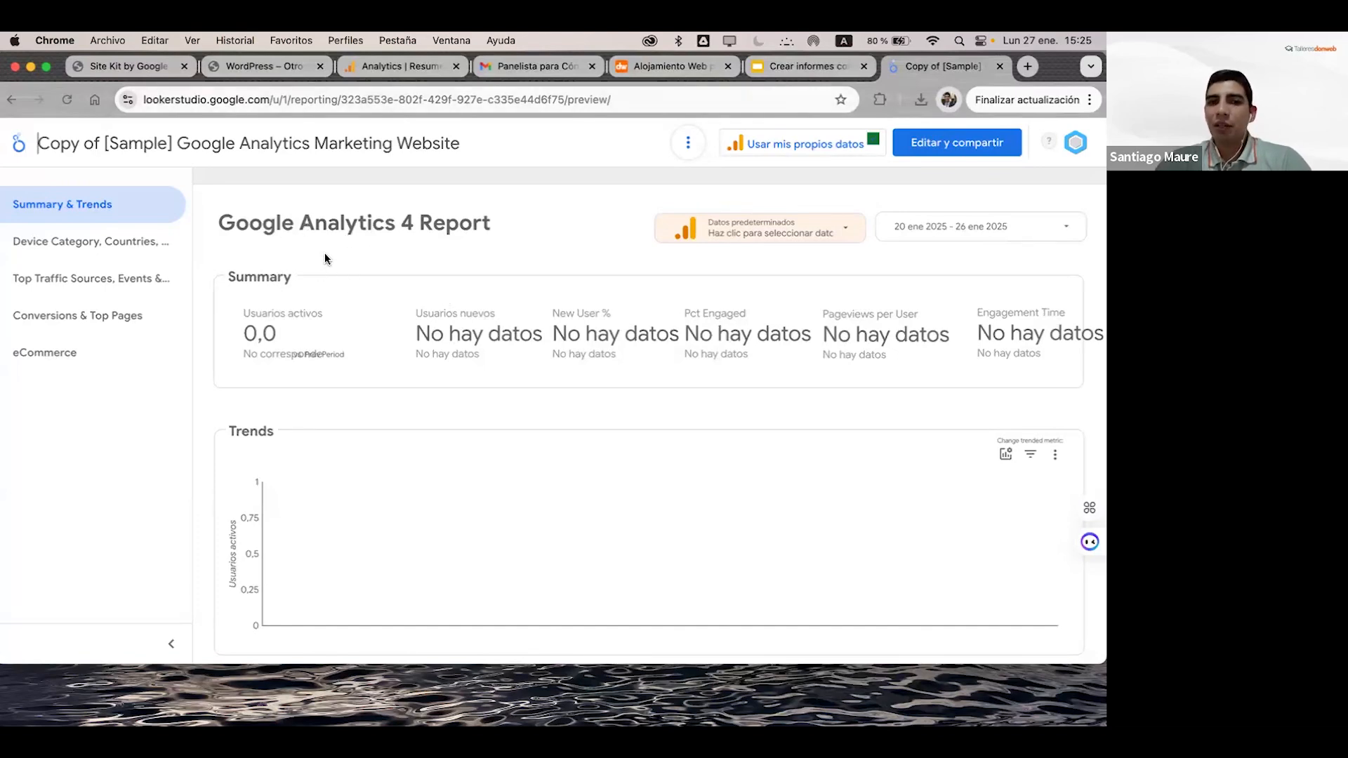
click(739, 235)
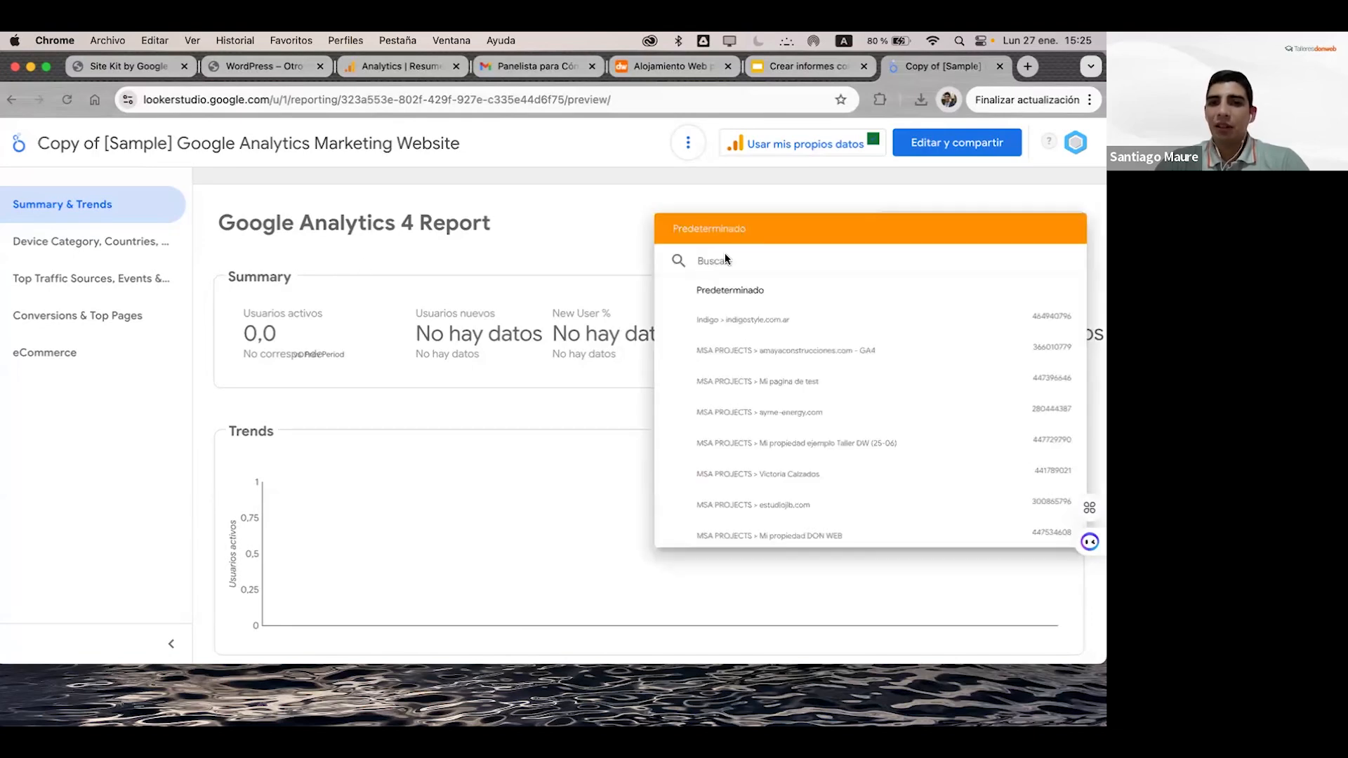
scroll(749, 421, down, 1)
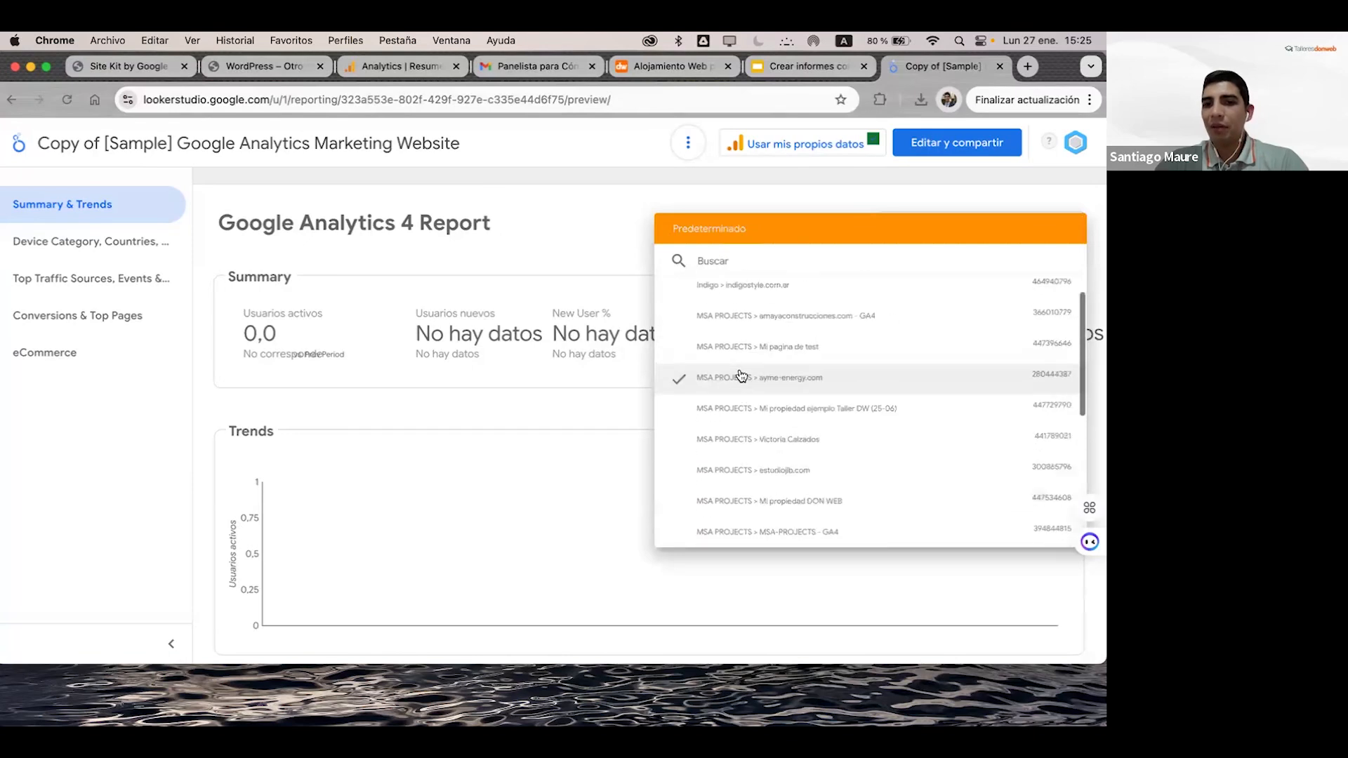
click(603, 230)
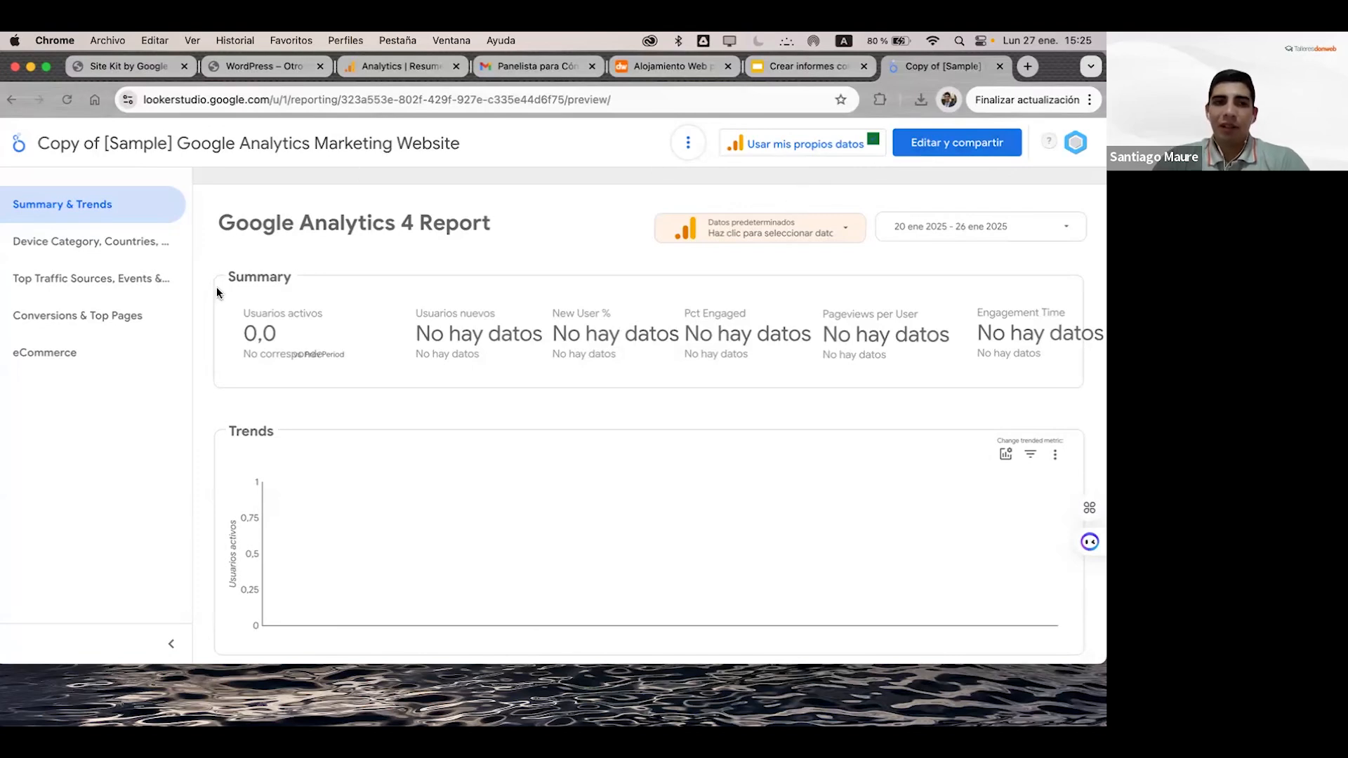
click(110, 247)
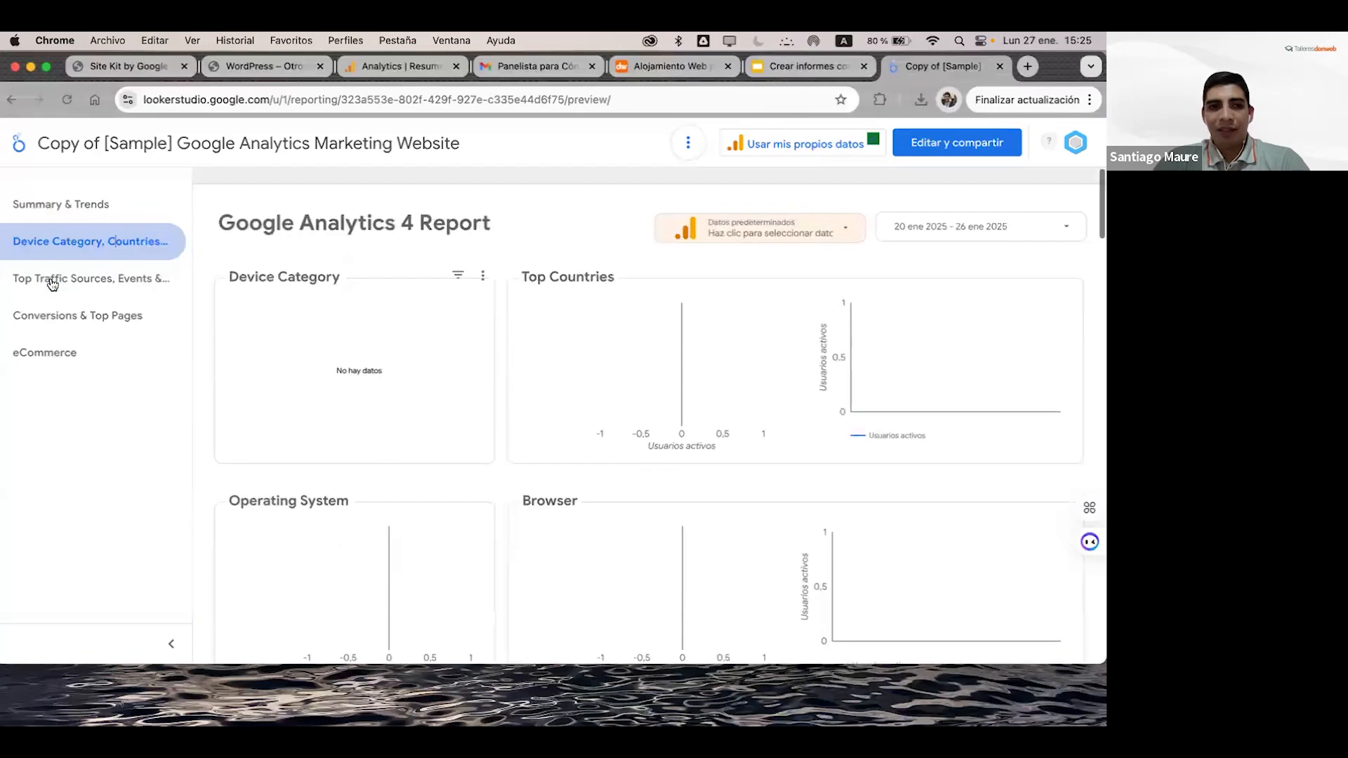
click(136, 280)
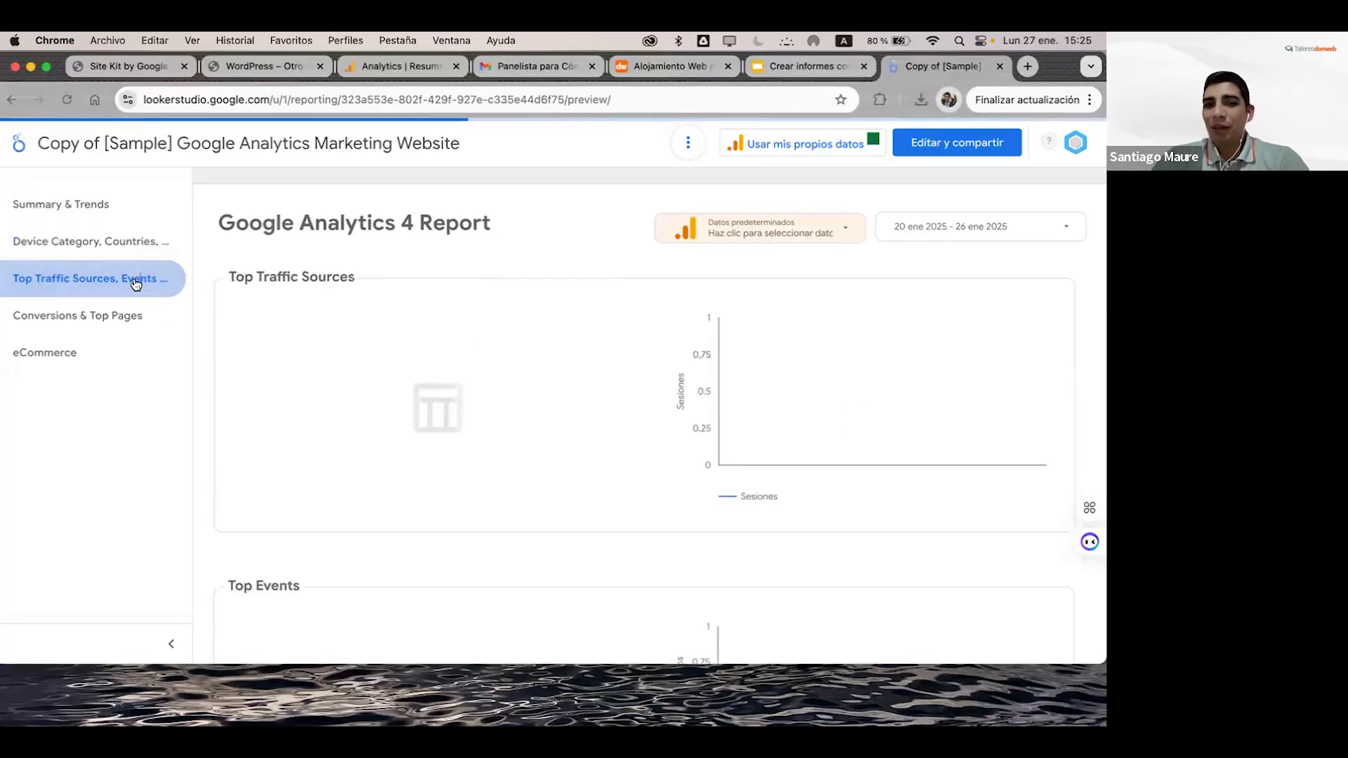
click(126, 316)
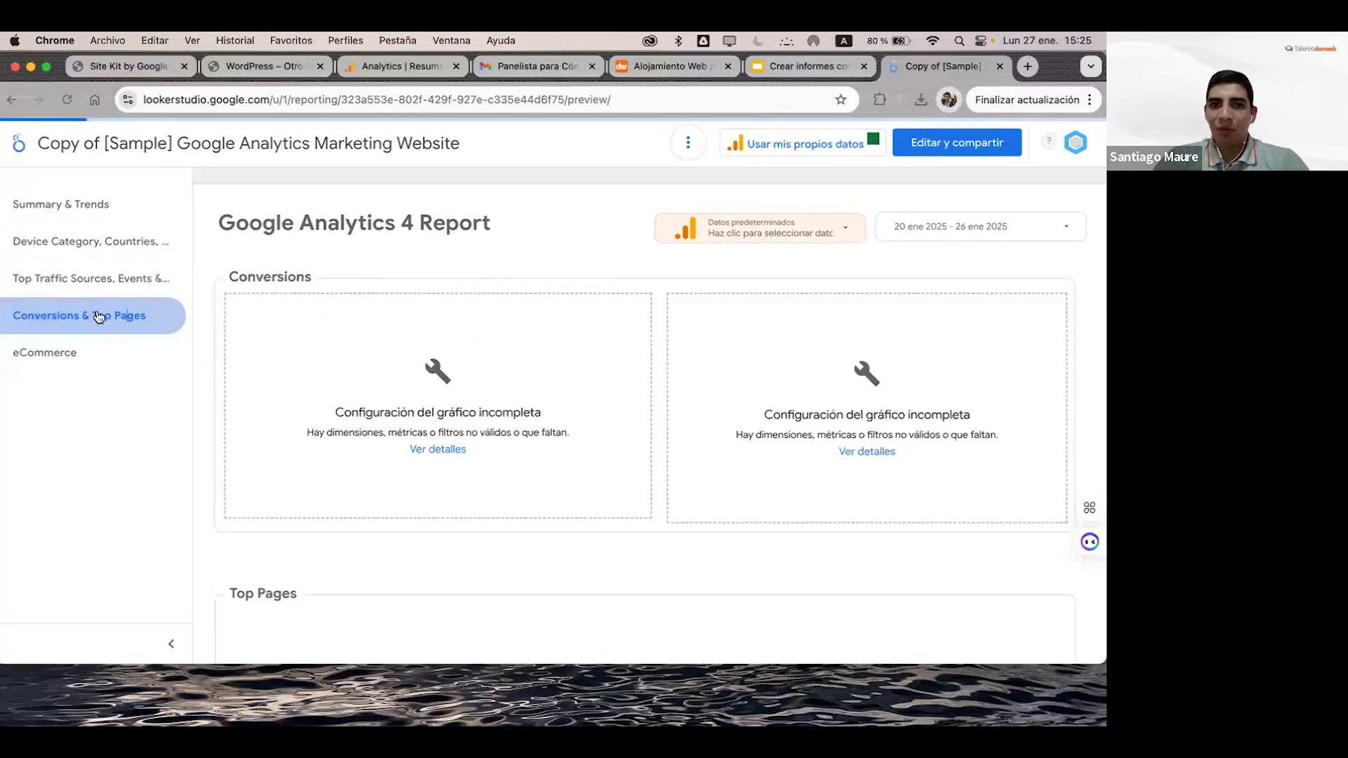
Step: Review the report's Summary & Trends page and the WordPress site's homepage
click(61, 212)
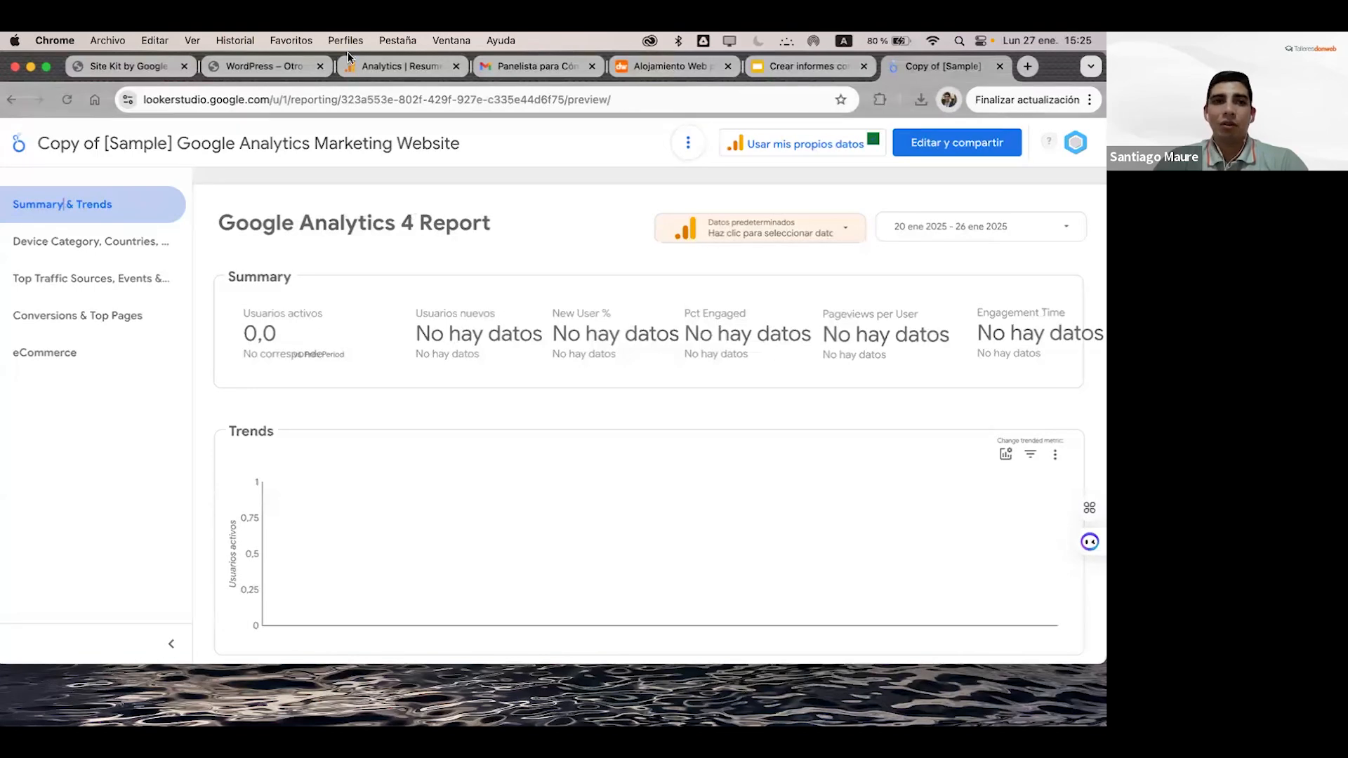
click(256, 68)
scroll(422, 263, down, 3)
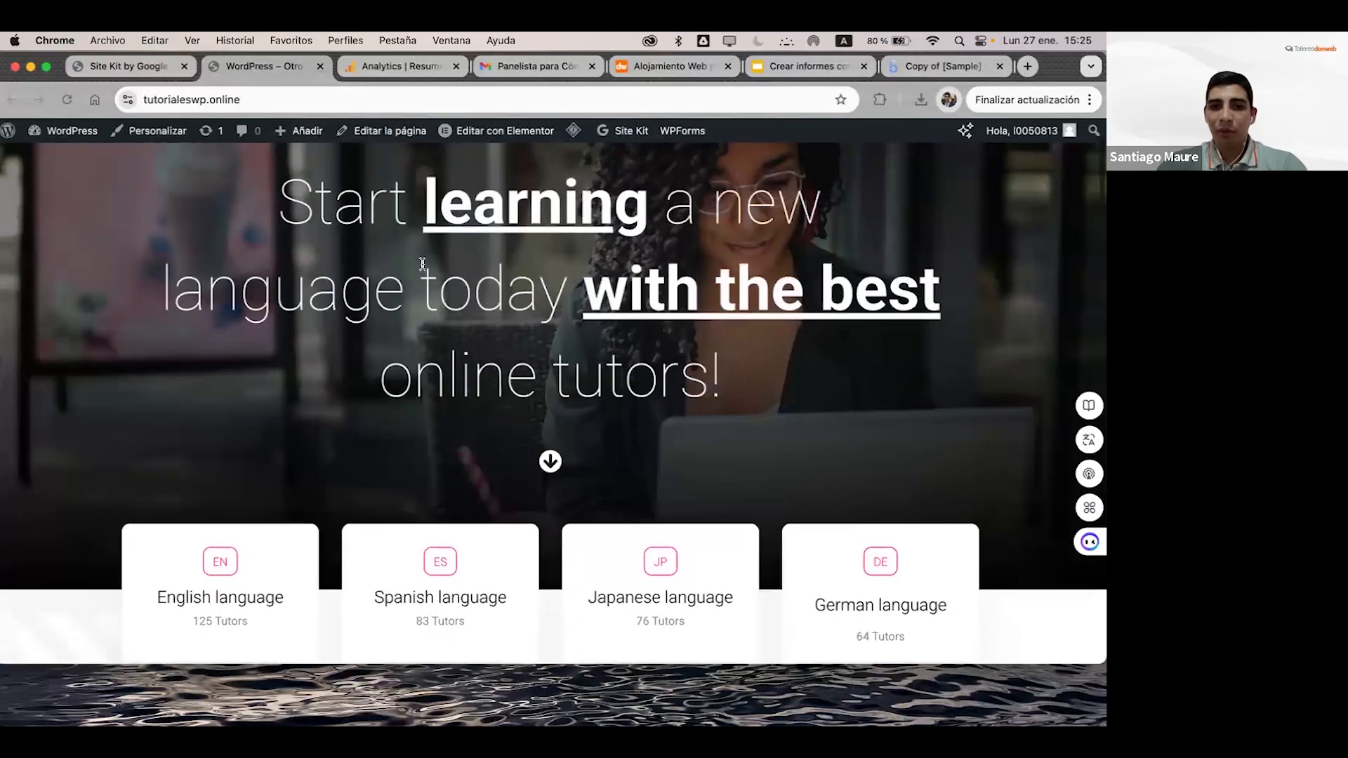
scroll(422, 263, up, 3)
Step: Open the WordPress installed plugins list and the add new plugin screen
mouse_move(66, 131)
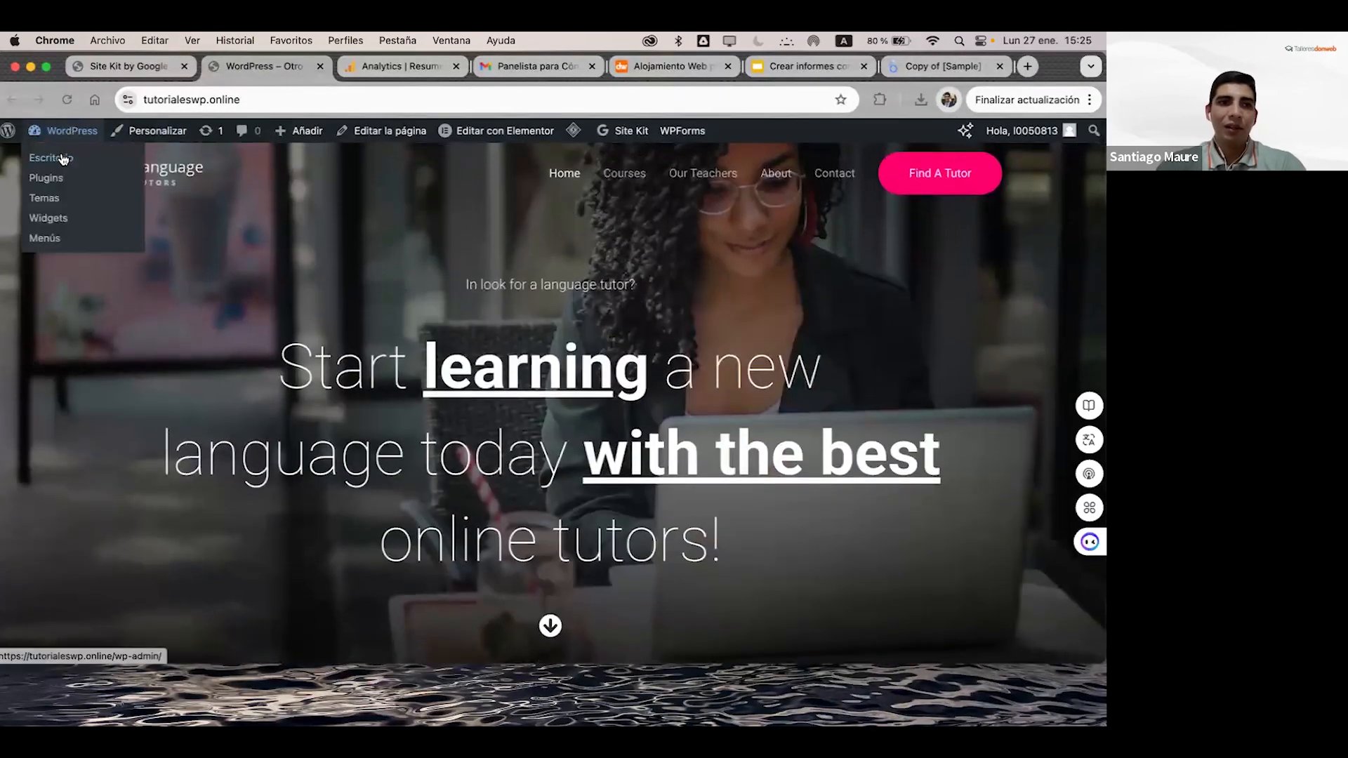
click(47, 178)
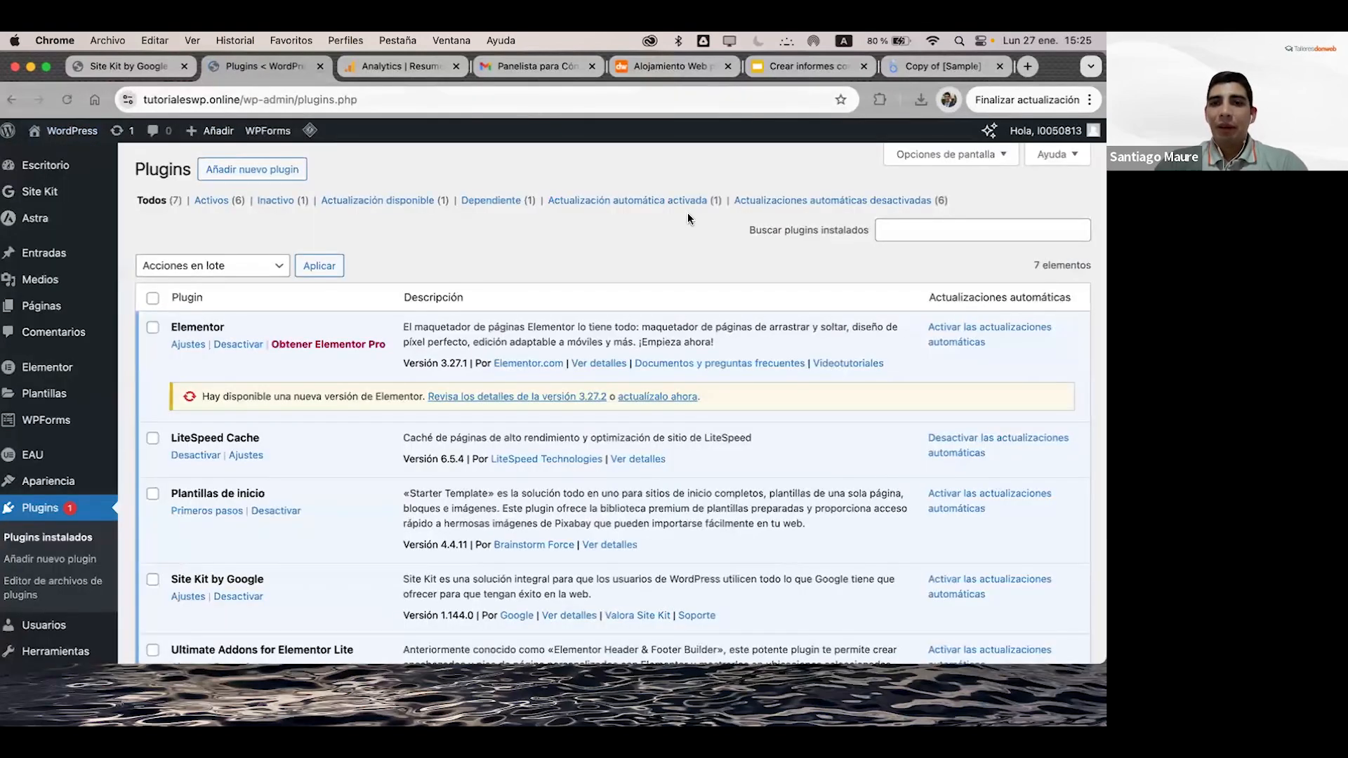
click(220, 171)
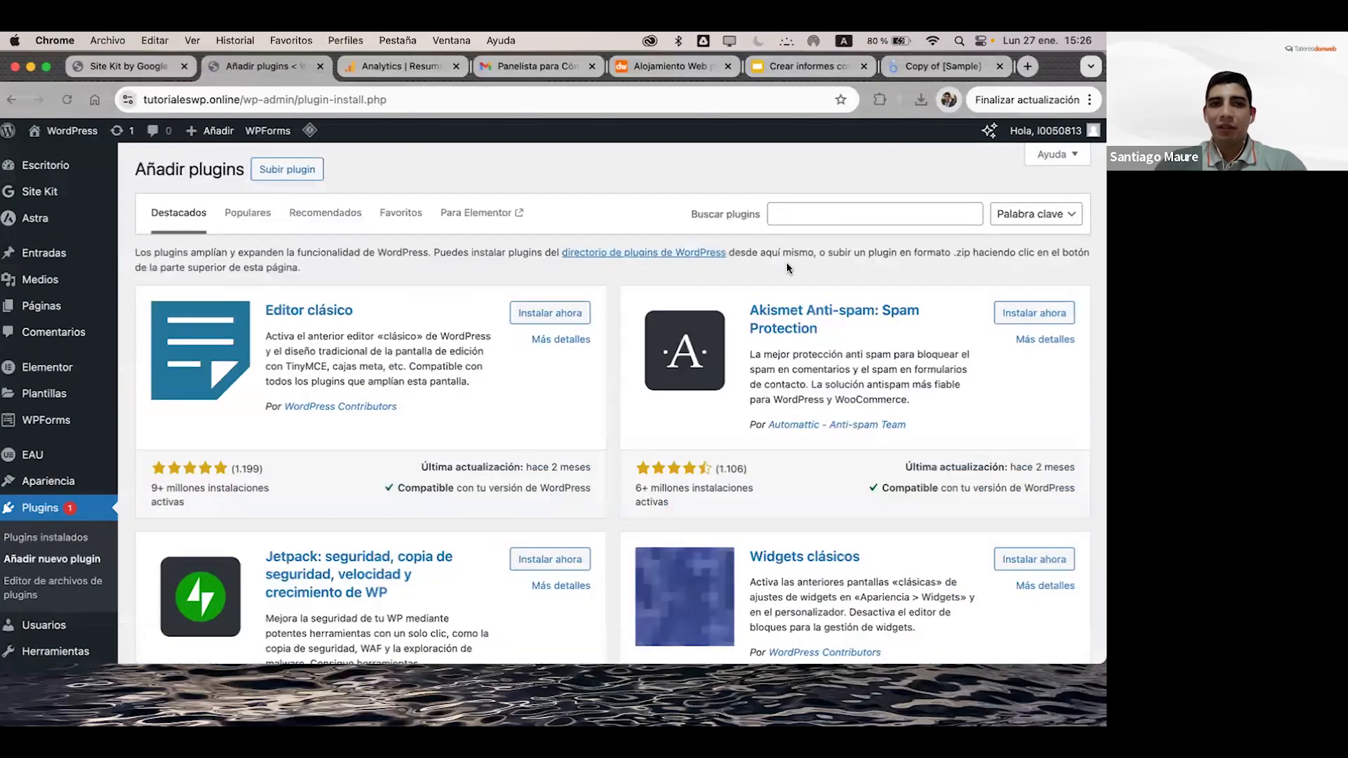
click(808, 215)
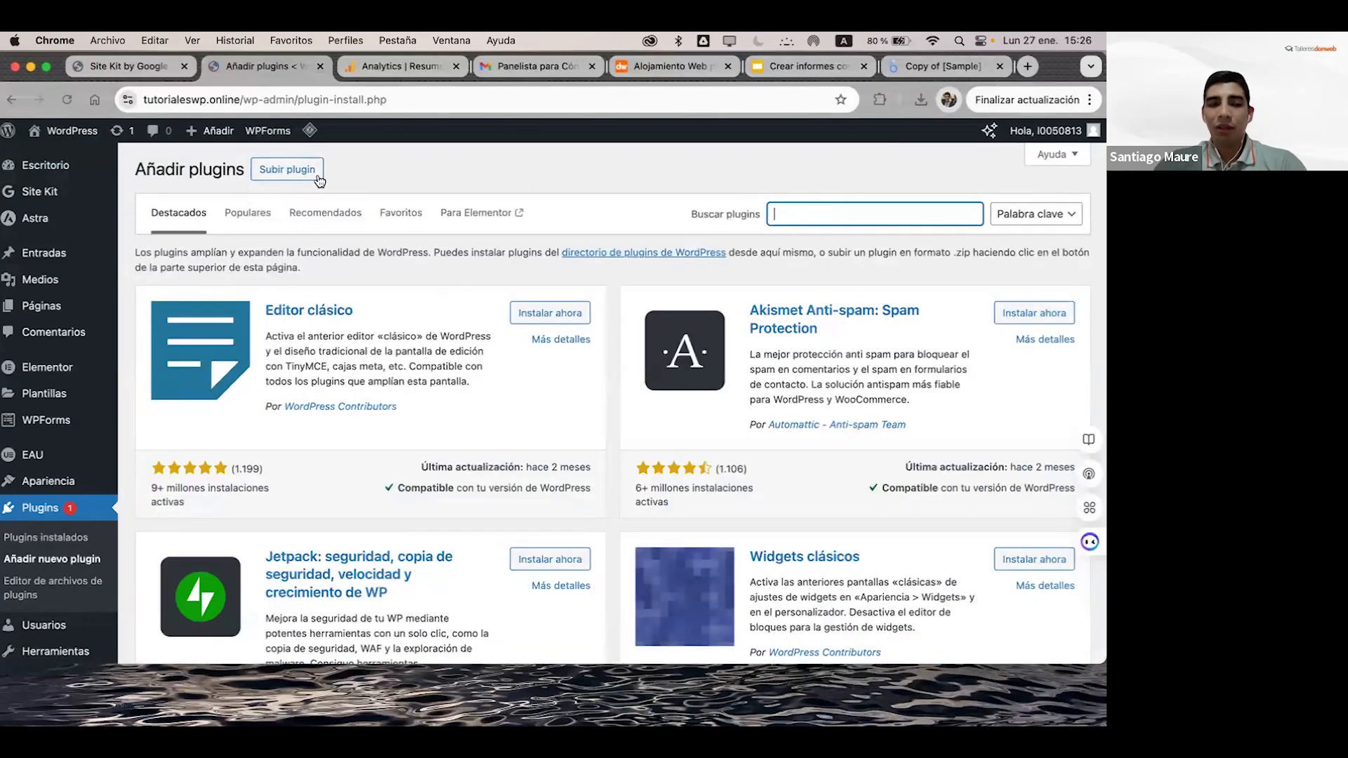
Step: Review the Site Kit dashboard's traffic data and the Analytics overview for tutorialeswp.online
click(100, 64)
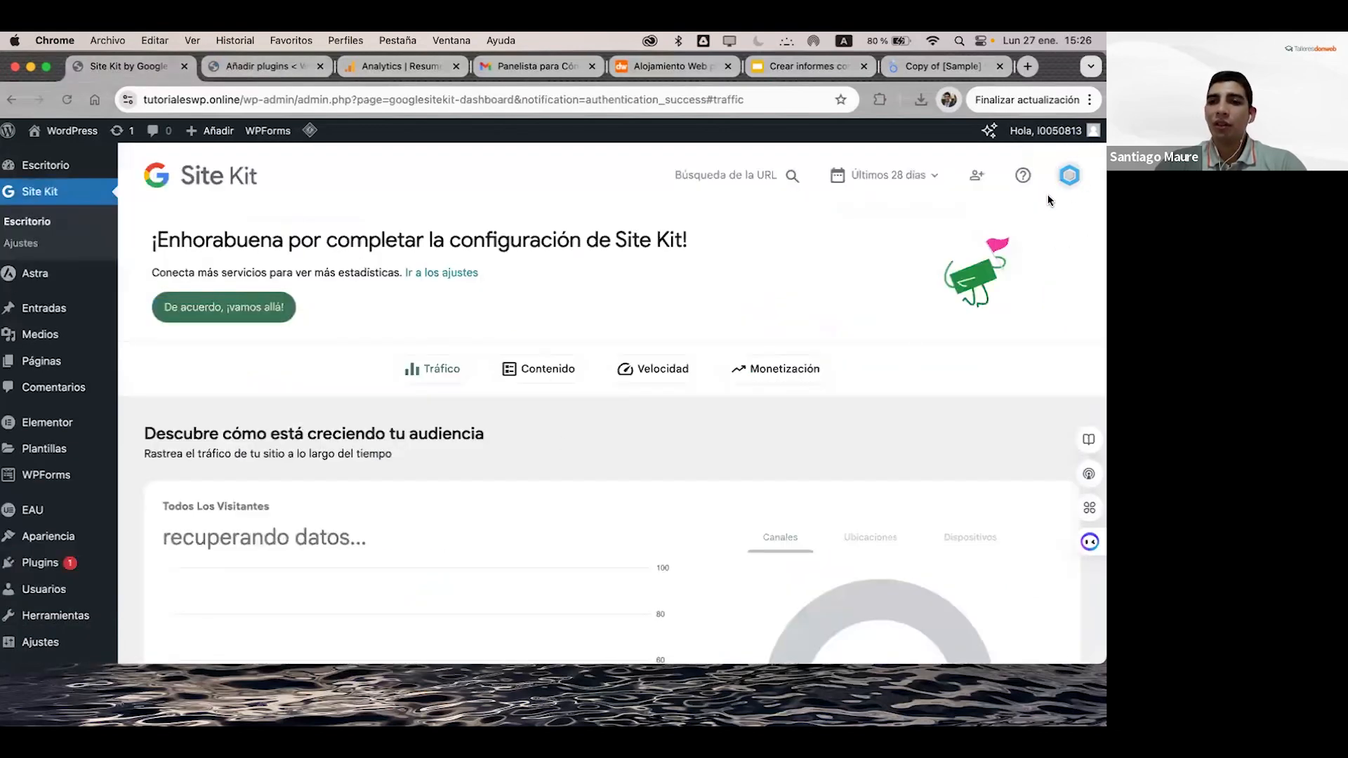
scroll(810, 338, down, 3)
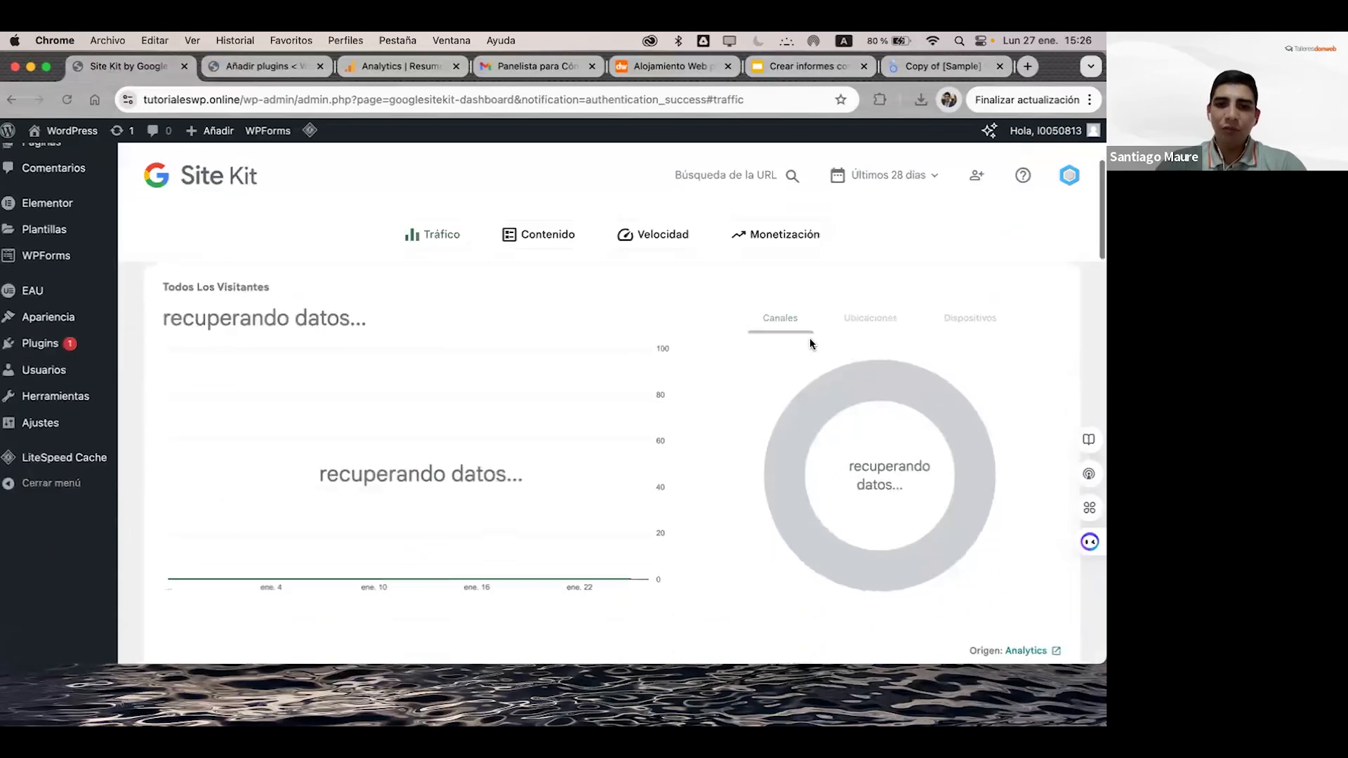
scroll(763, 339, down, 7)
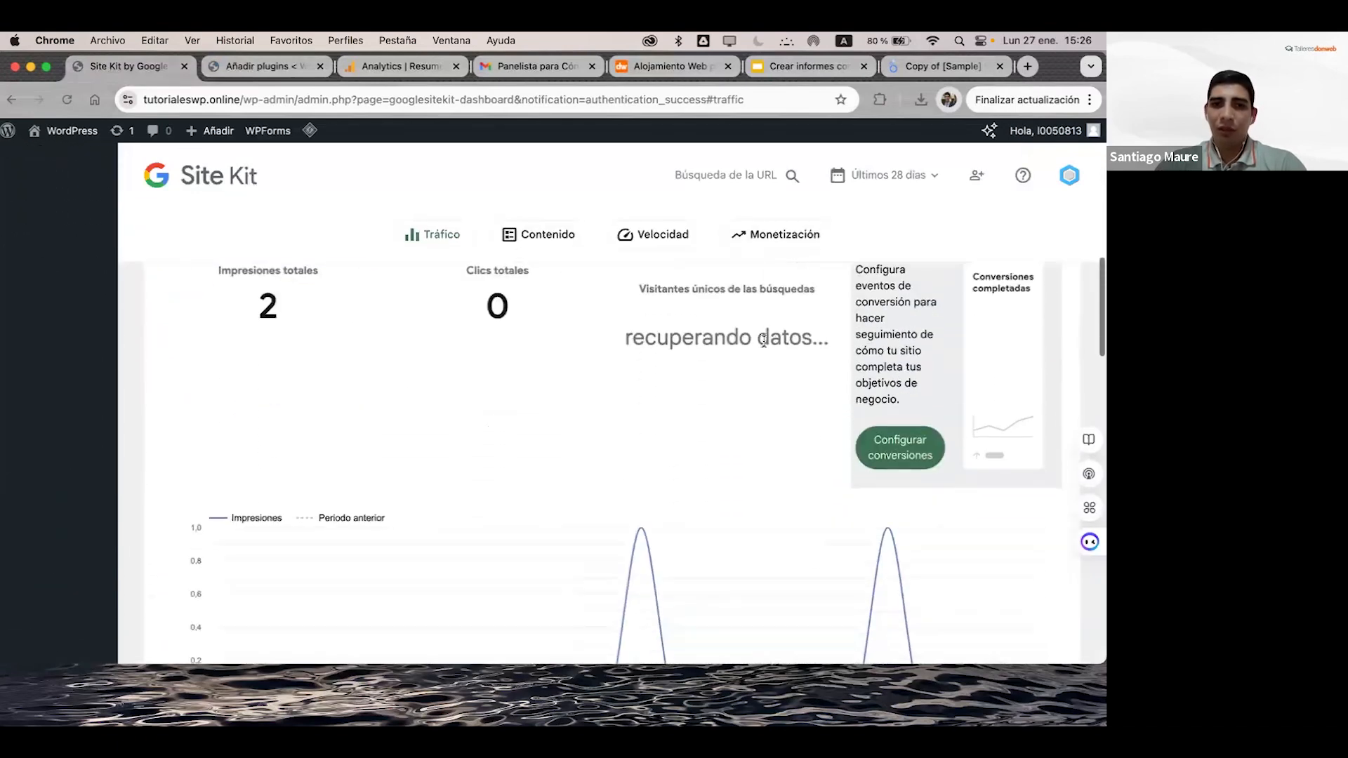
scroll(641, 337, up, 10)
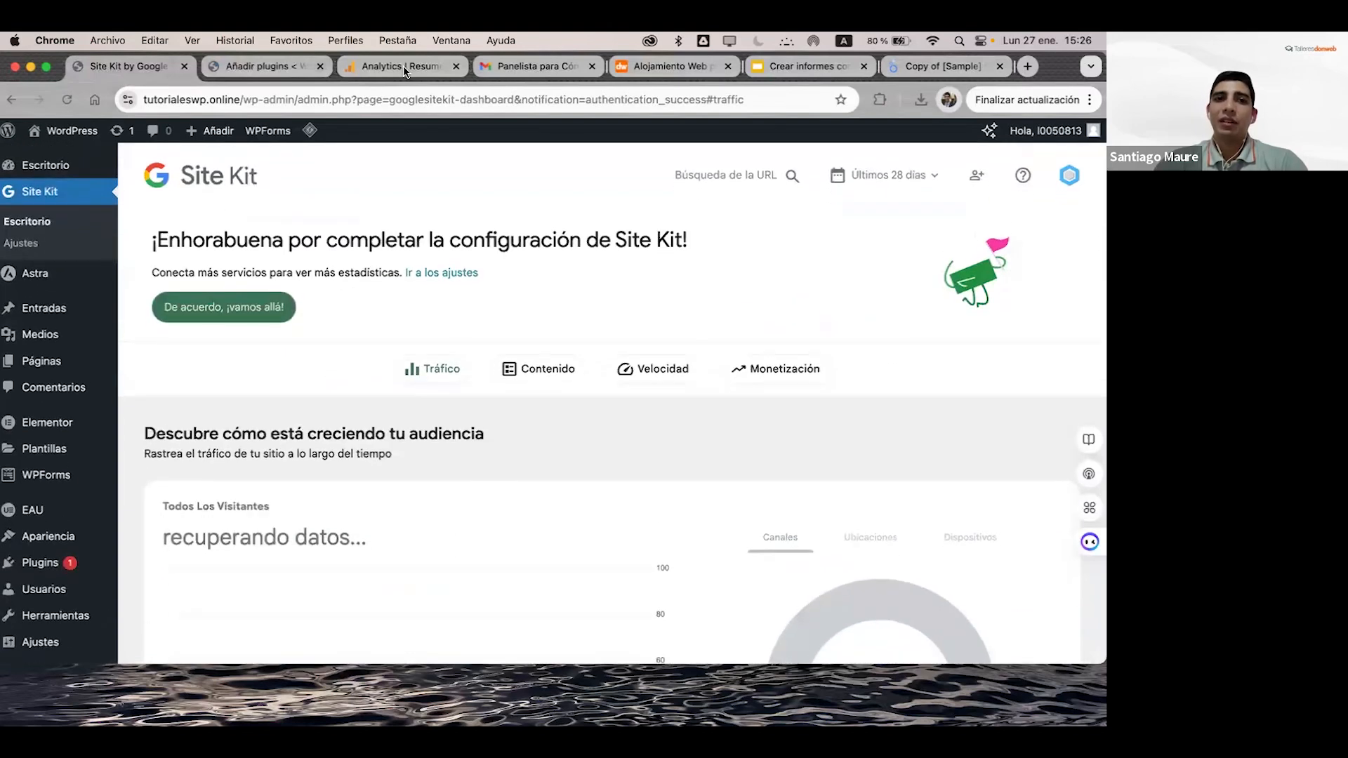
click(401, 65)
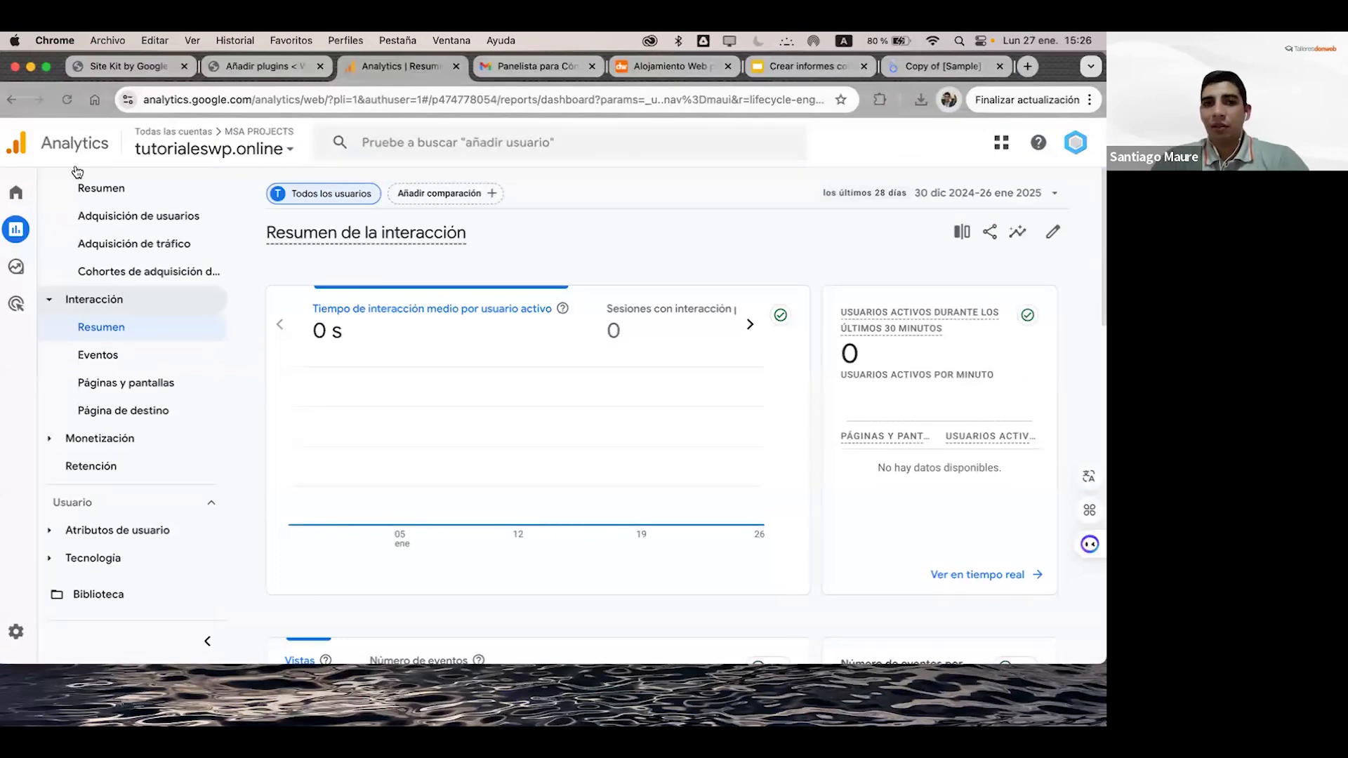
Step: Return to the Looker Studio home and start a new blank report
click(944, 66)
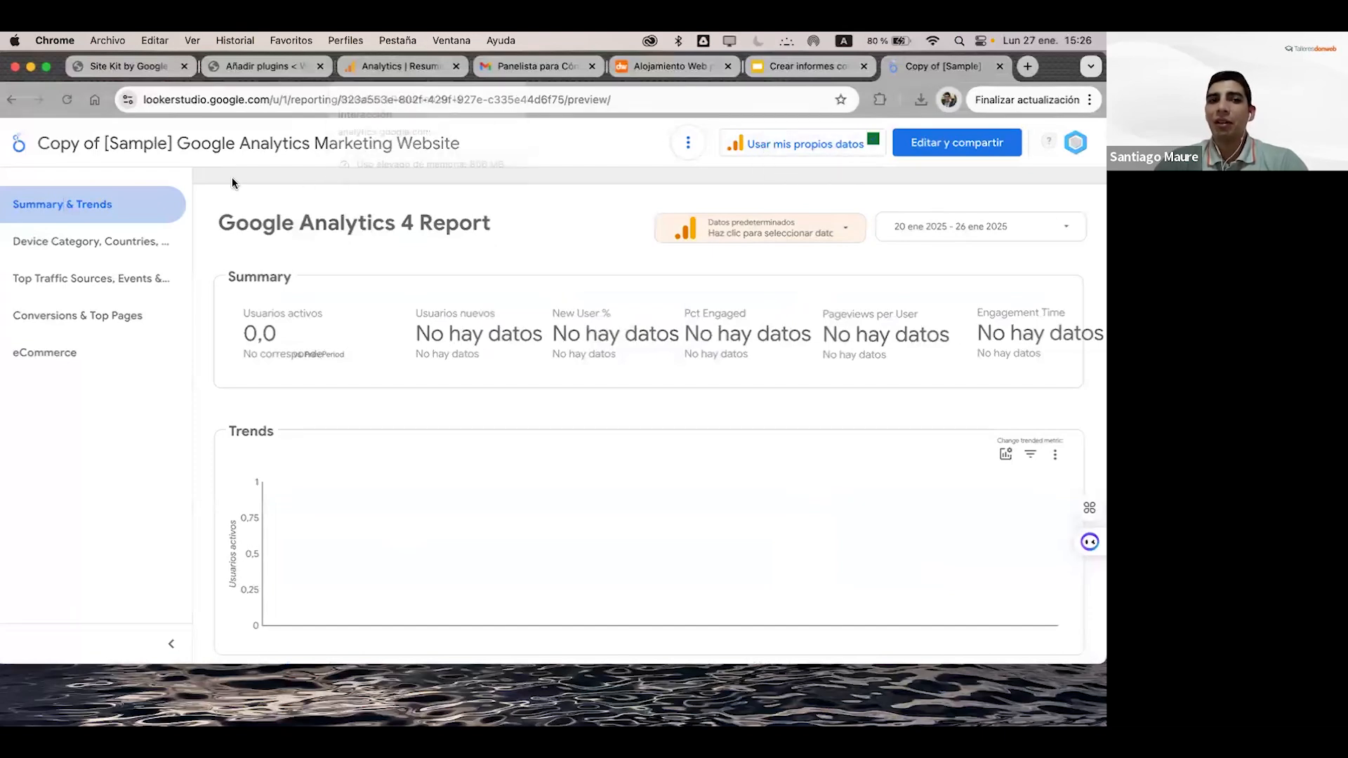
click(24, 145)
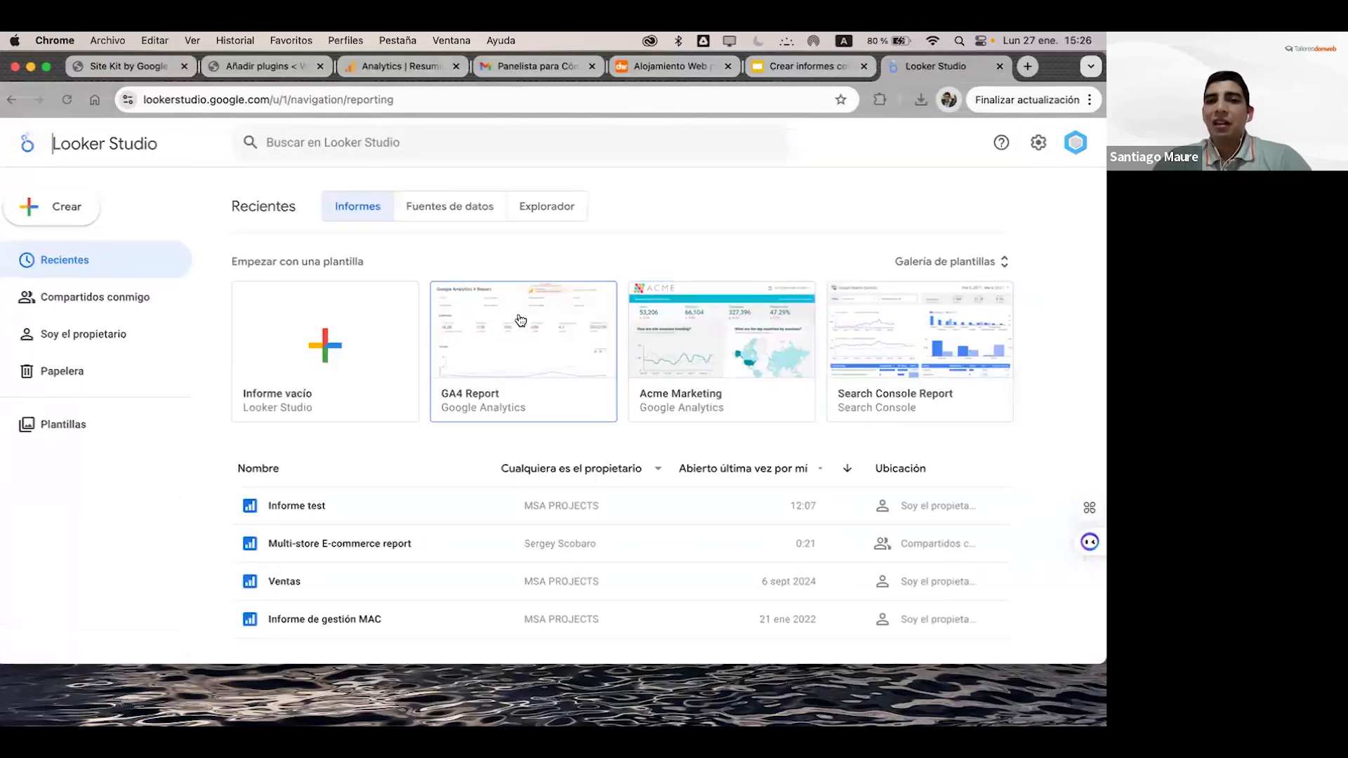
click(327, 346)
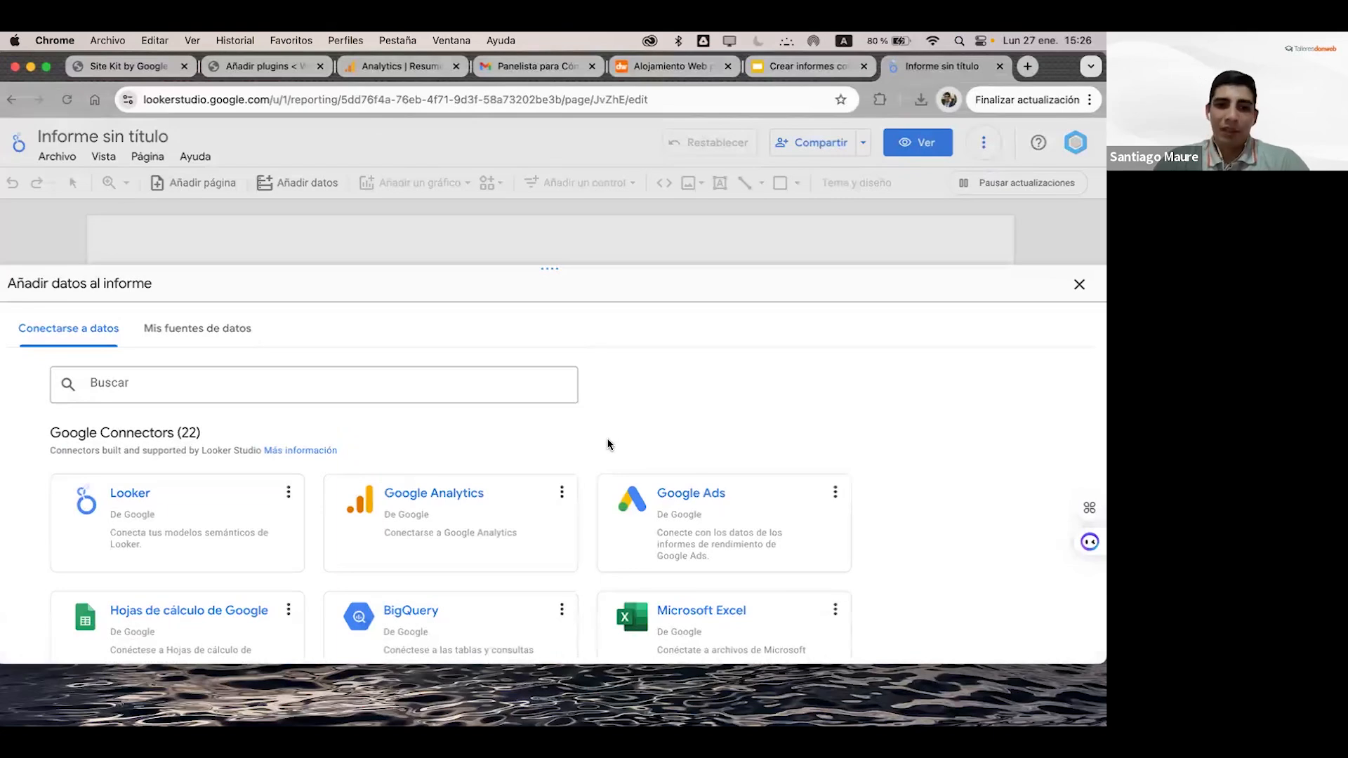
Step: Browse the available Google and partner data connectors for the report
scroll(608, 444, down, 2)
scroll(608, 444, up, 2)
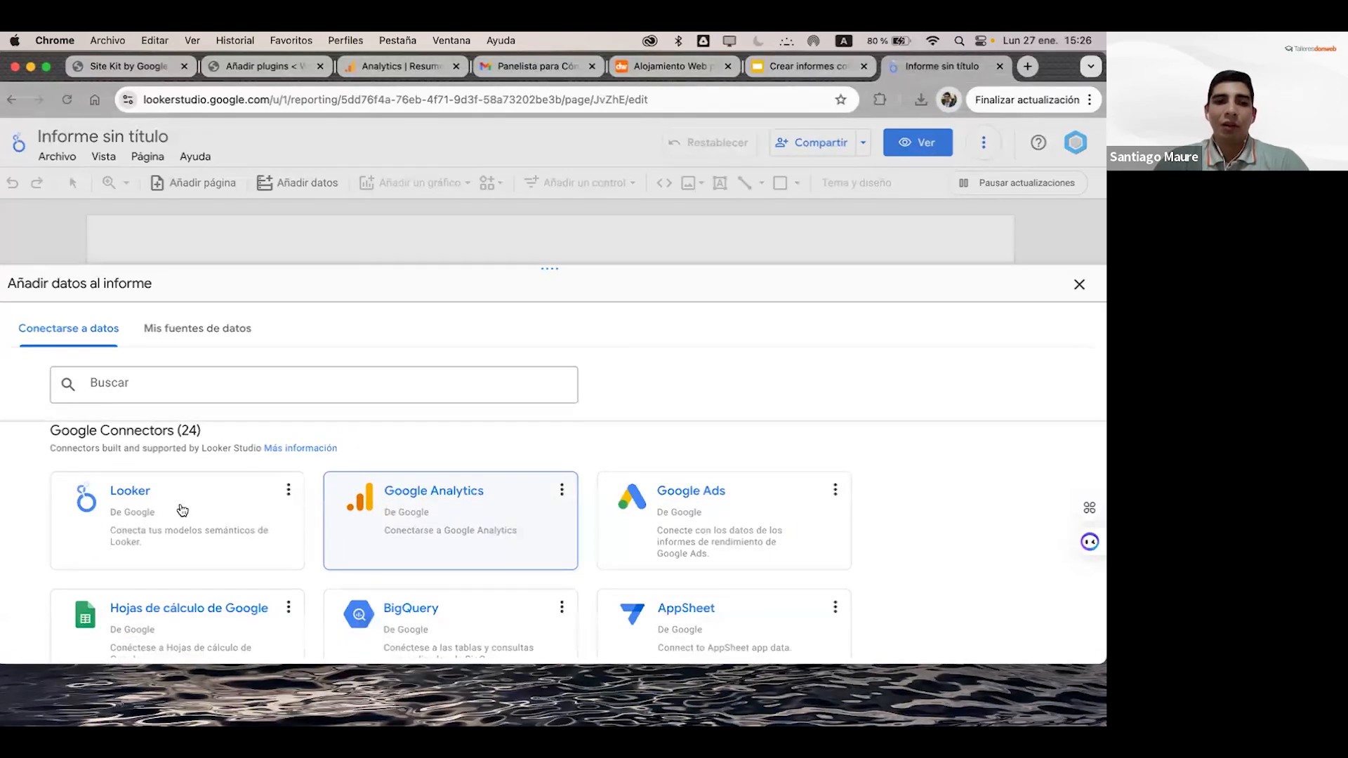
scroll(430, 544, down, 2)
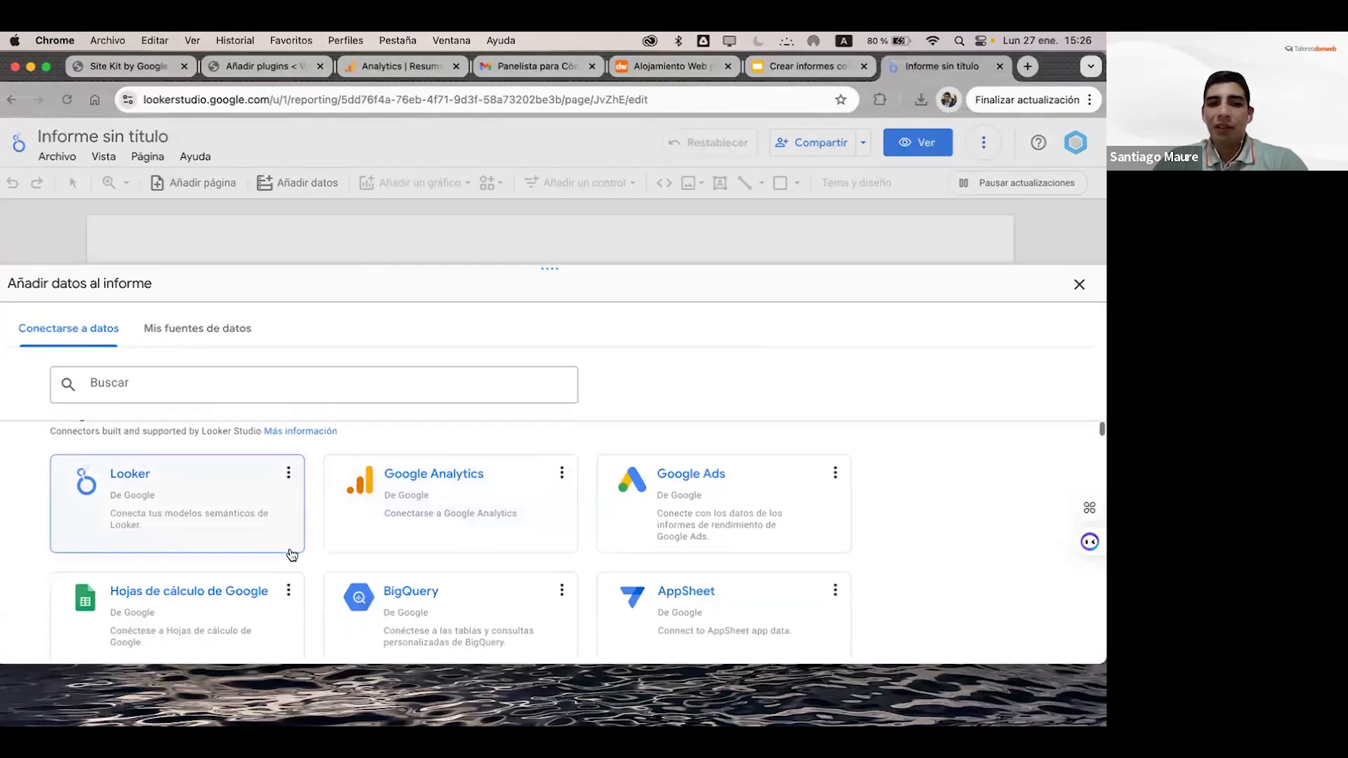
scroll(262, 528, down, 2)
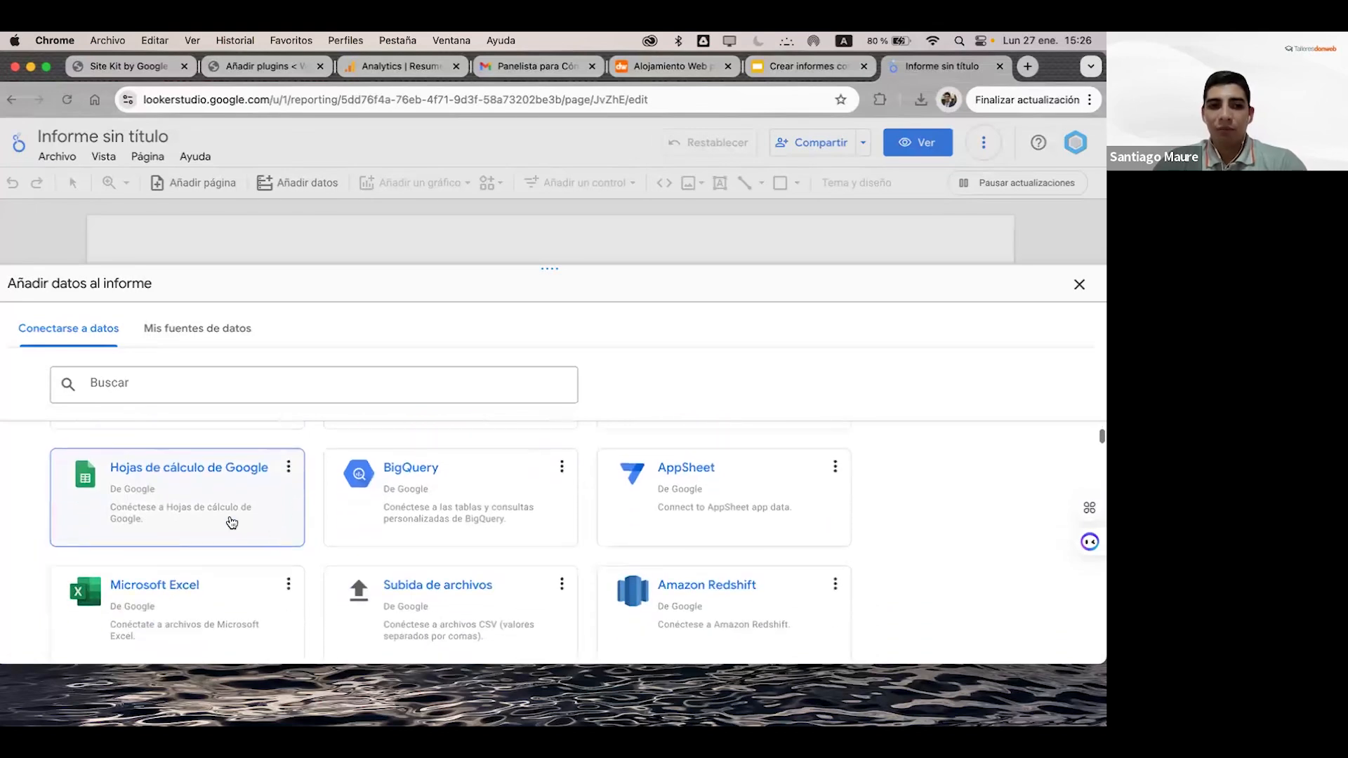
scroll(231, 523, down, 1)
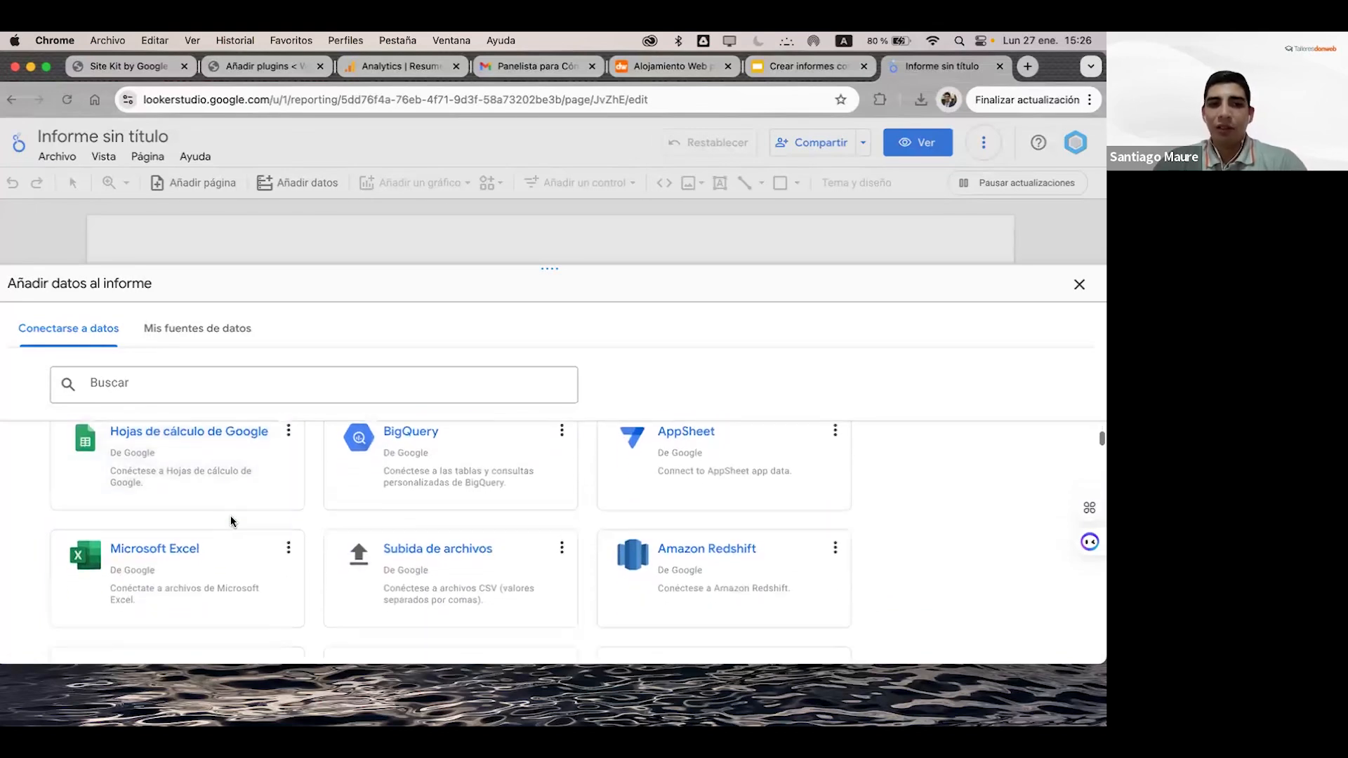
scroll(232, 522, down, 2)
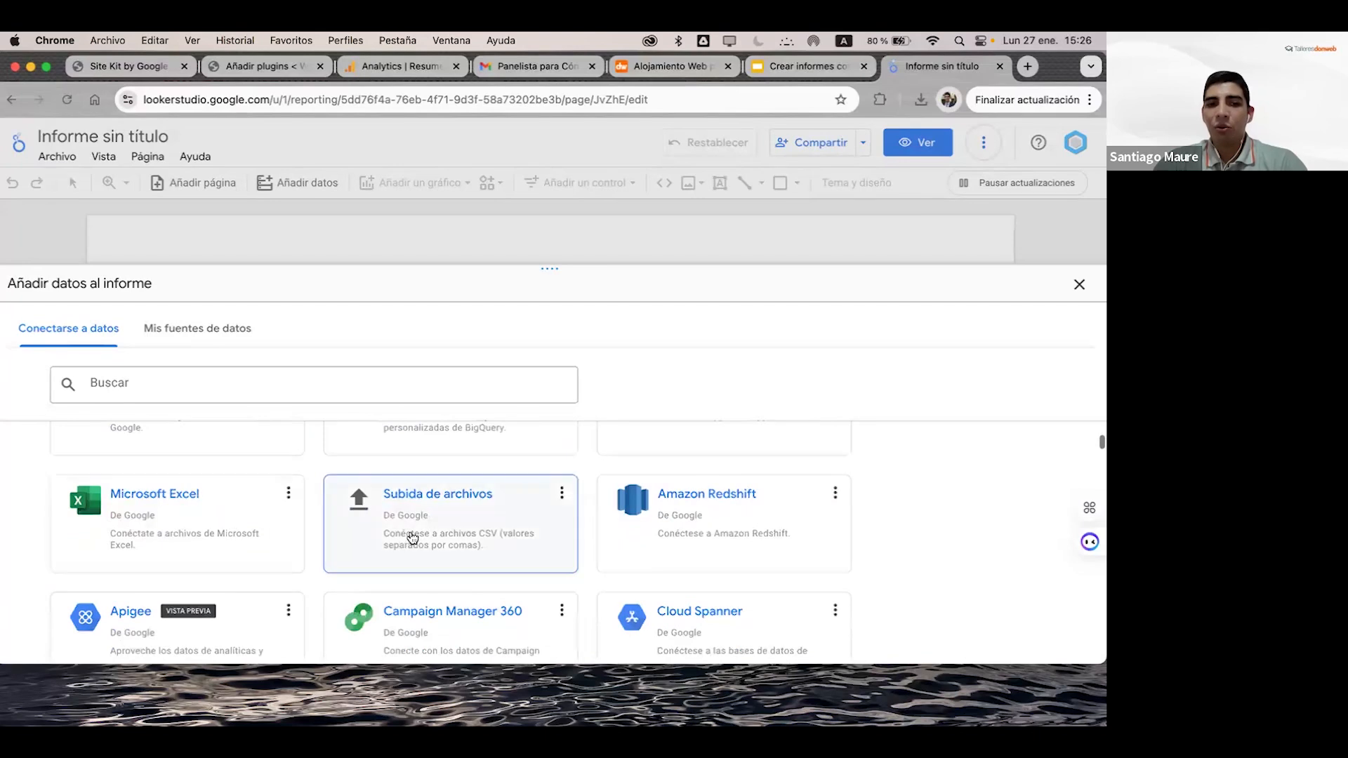
scroll(417, 532, down, 13)
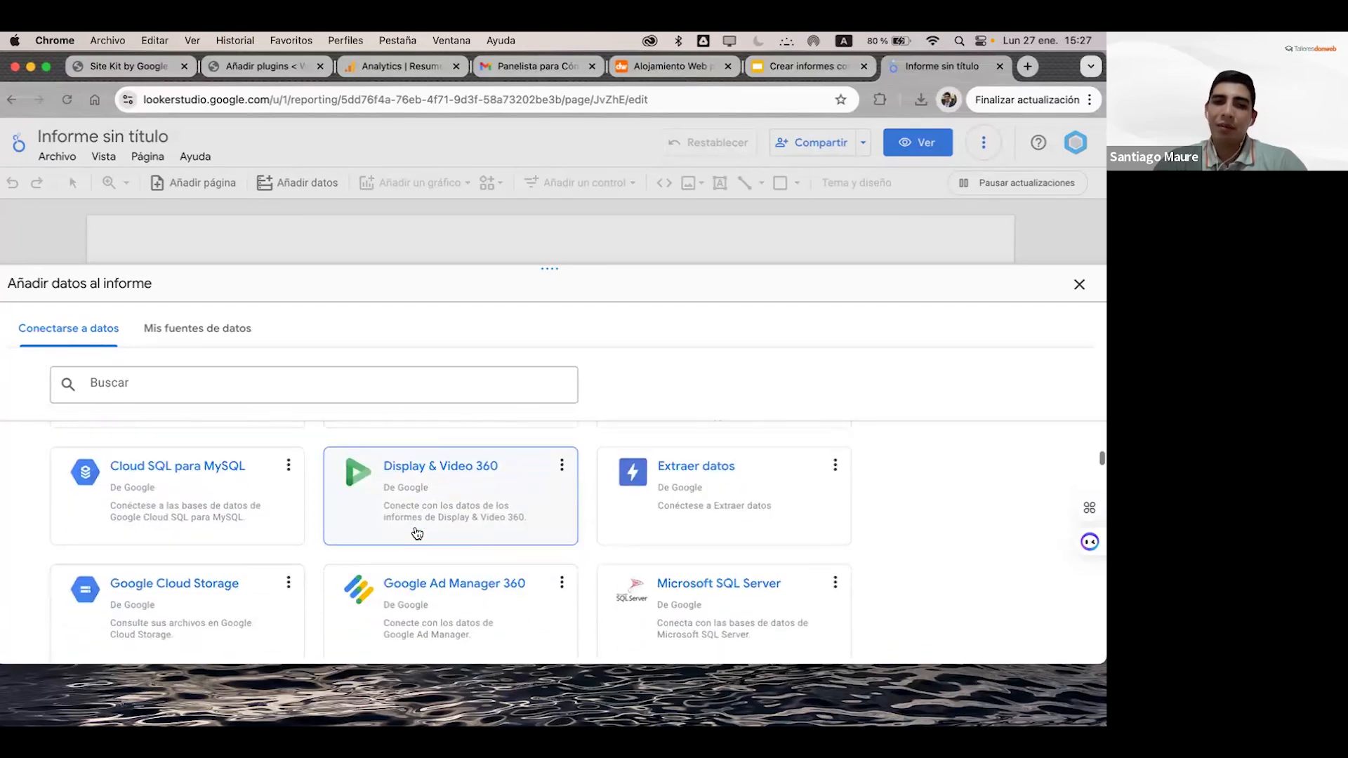
scroll(417, 535, down, 12)
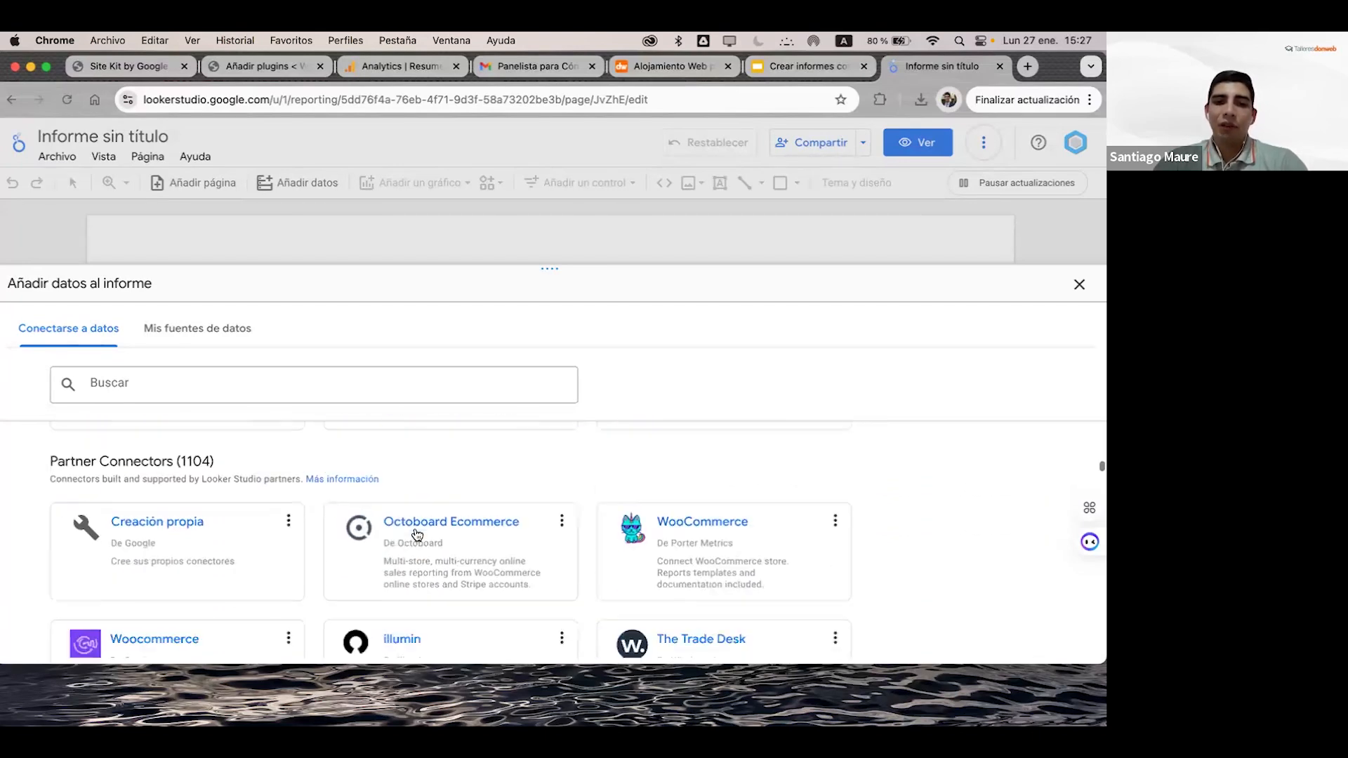
scroll(417, 534, down, 14)
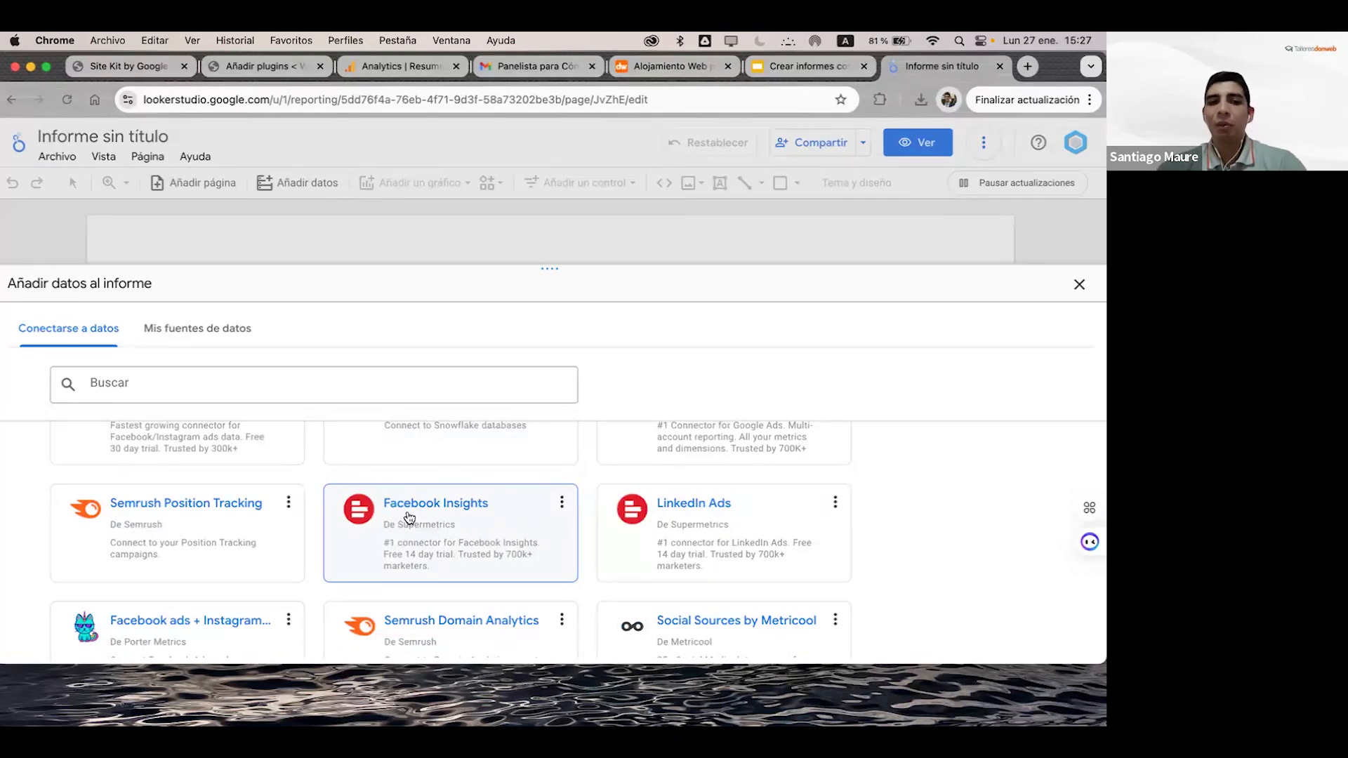
scroll(409, 517, up, 15)
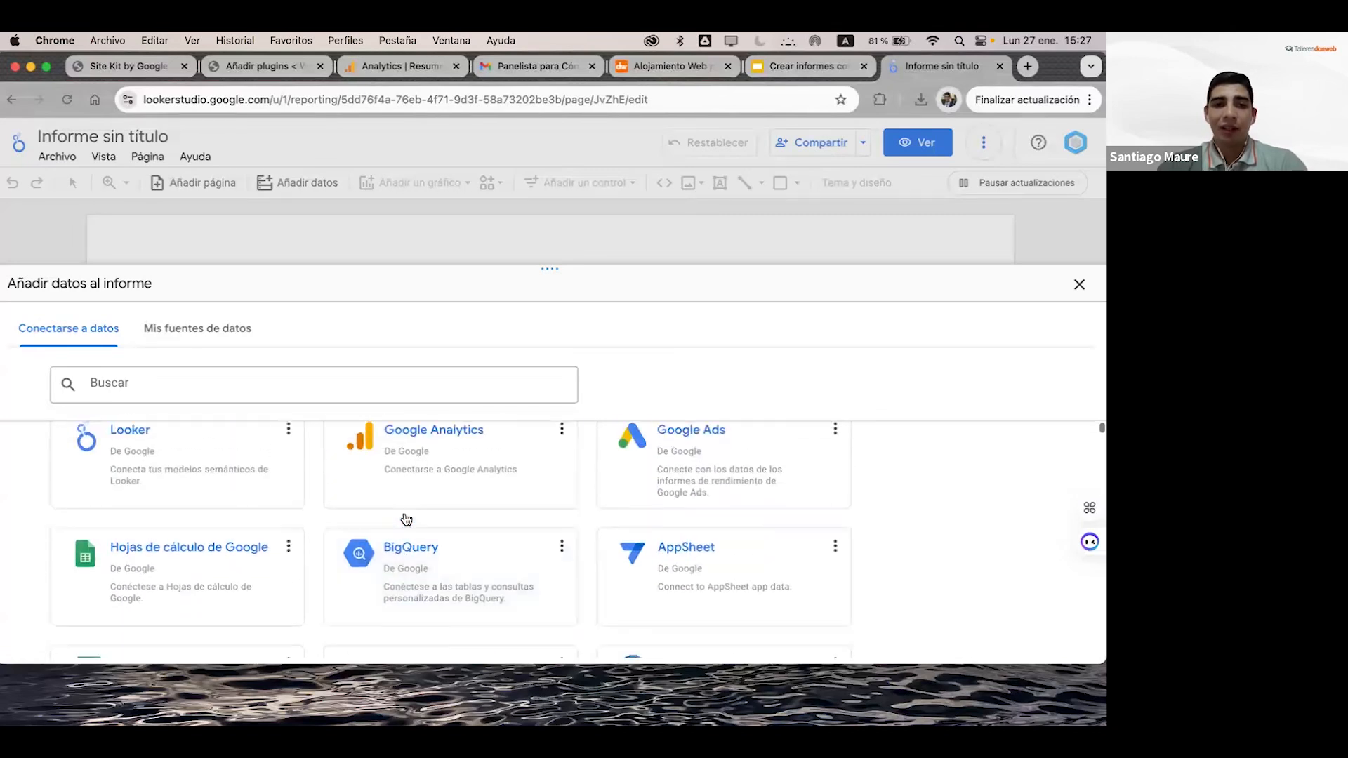
scroll(406, 520, up, 2)
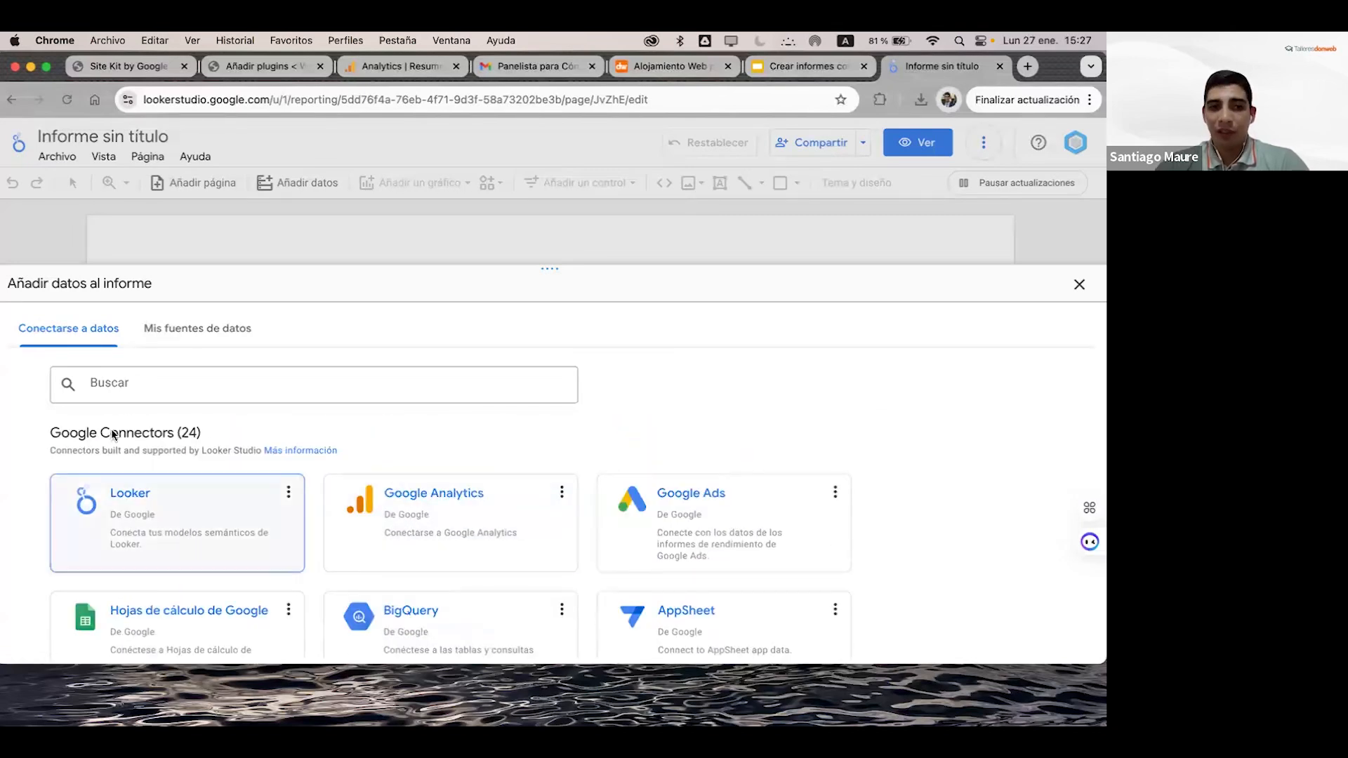
scroll(424, 466, down, 3)
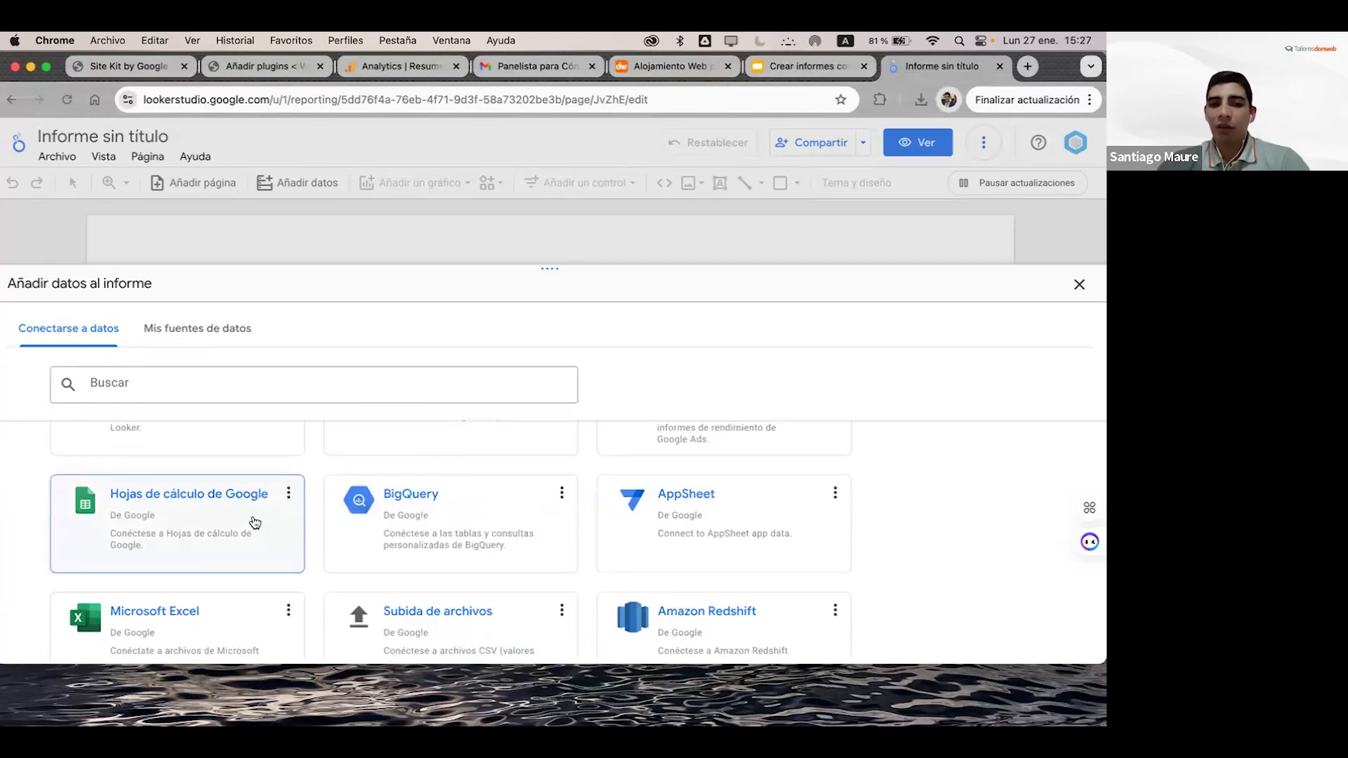
scroll(255, 523, up, 3)
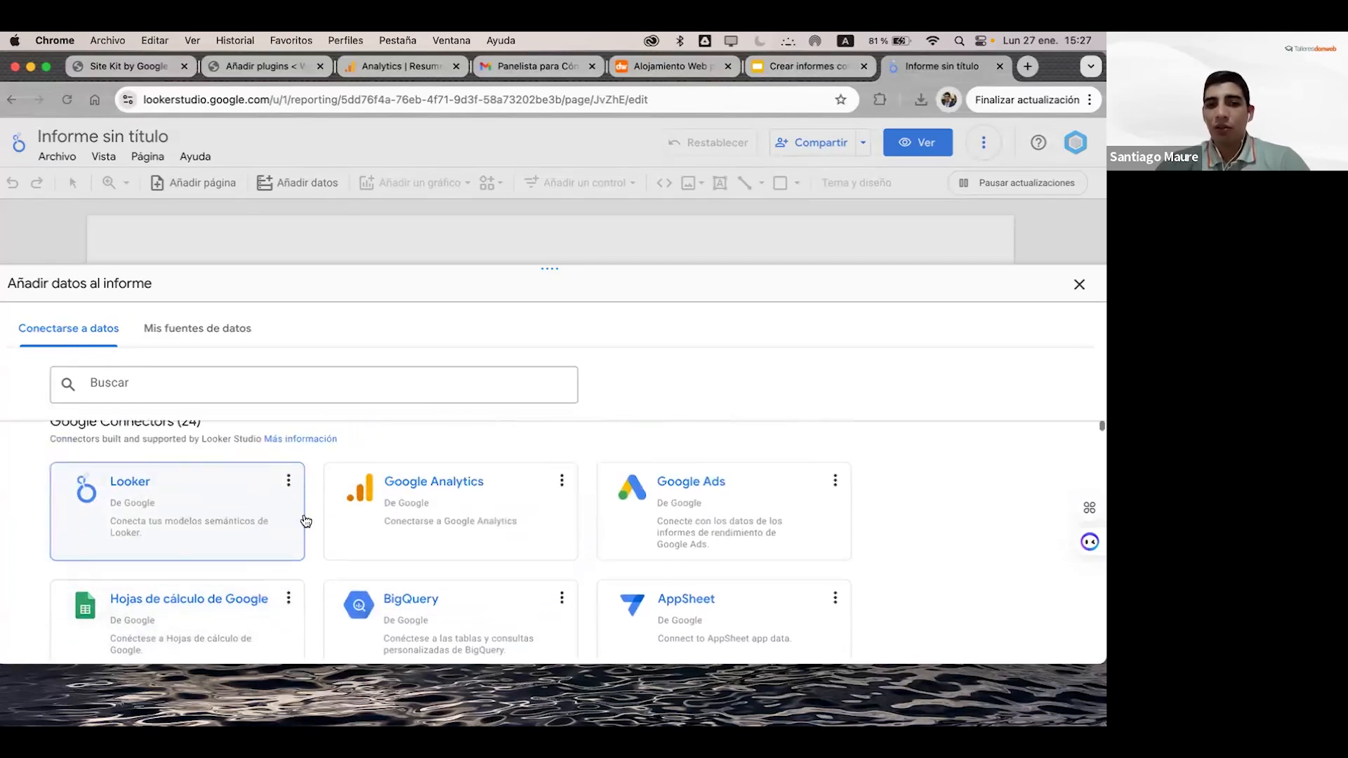
Step: Add the tutorialeswp.online property from the MSA PROJECTS Google Analytics account as the report's data source
click(437, 504)
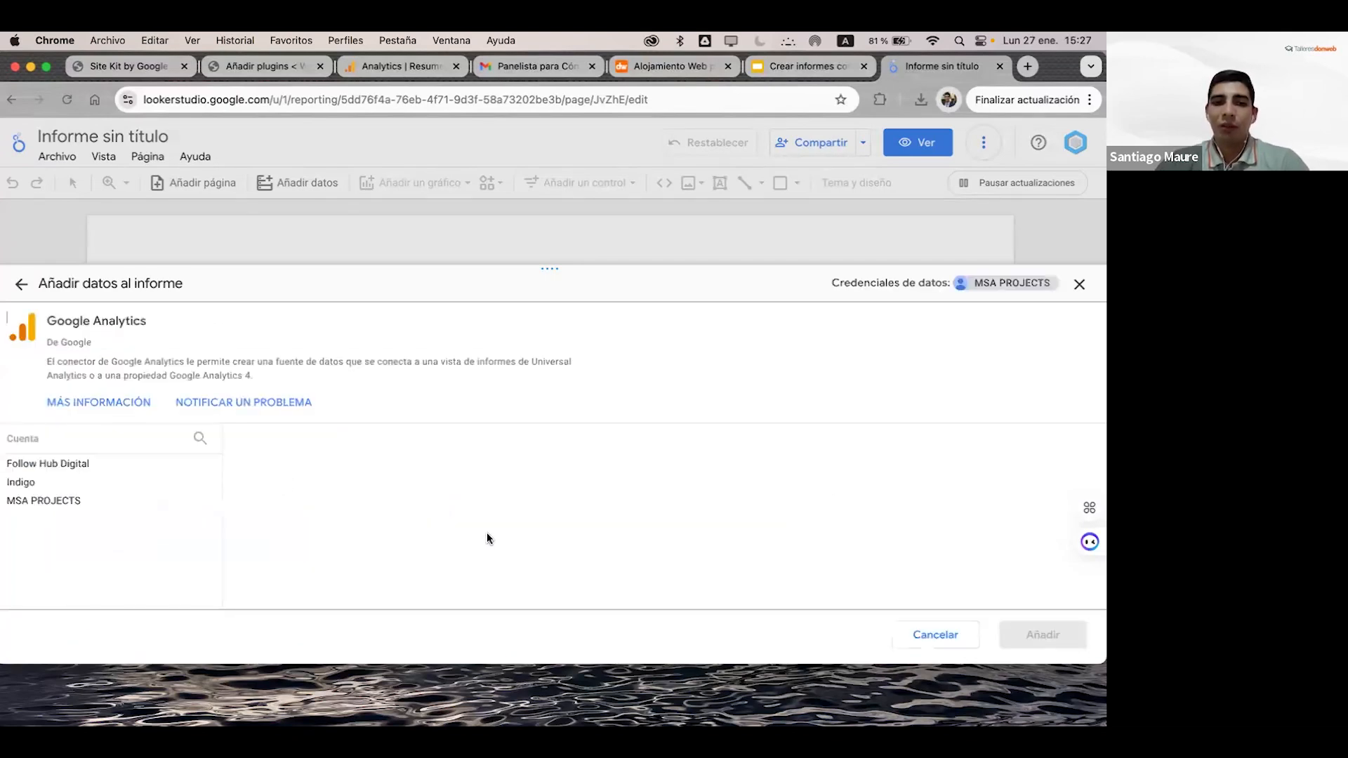
click(42, 502)
scroll(292, 545, down, 8)
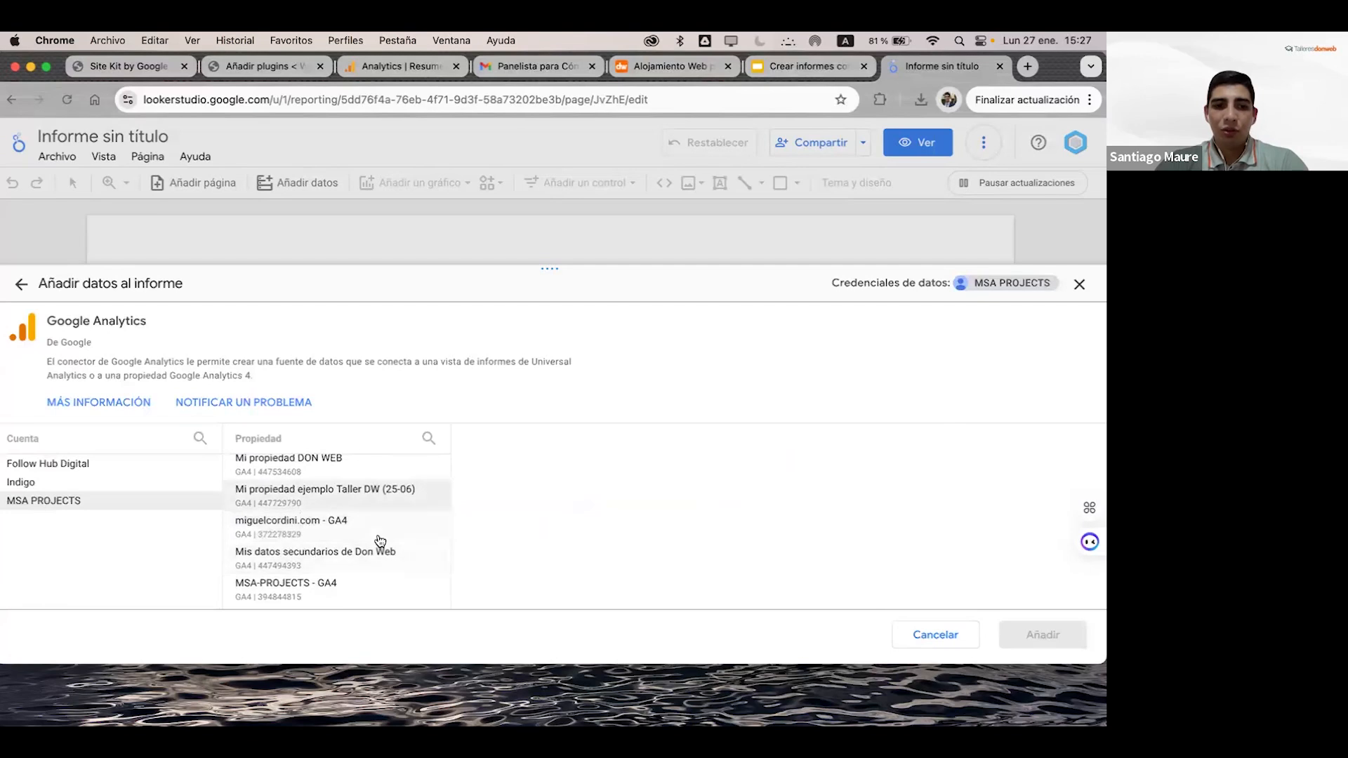
scroll(318, 583, up, 8)
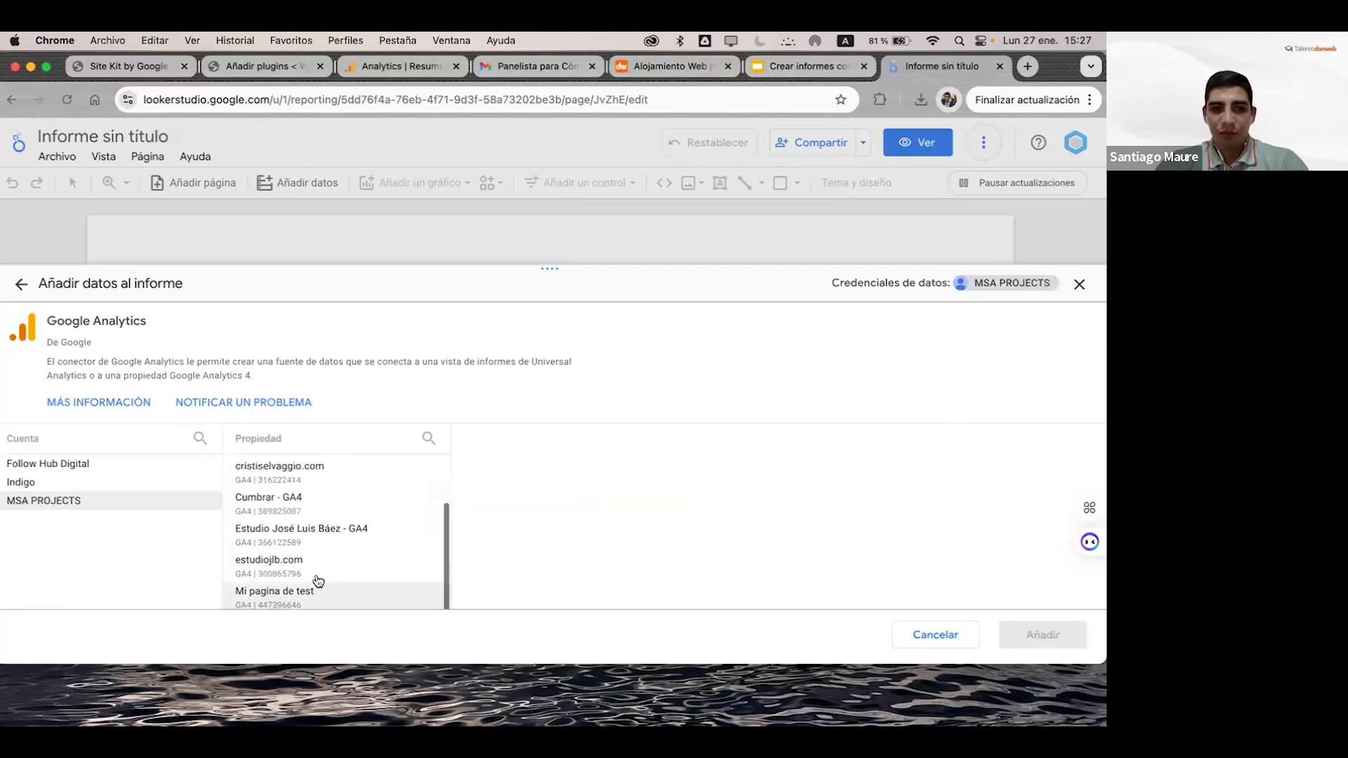
scroll(319, 567, down, 7)
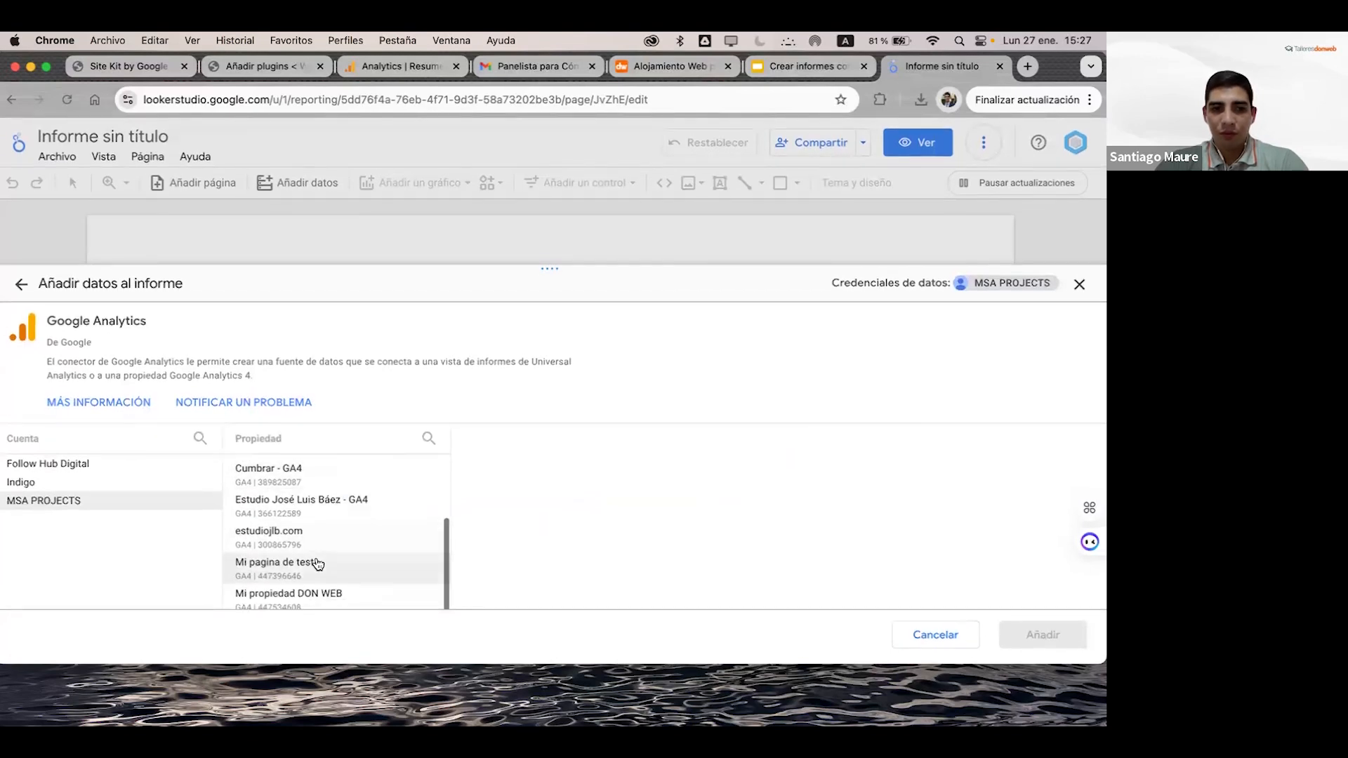
scroll(318, 564, down, 1)
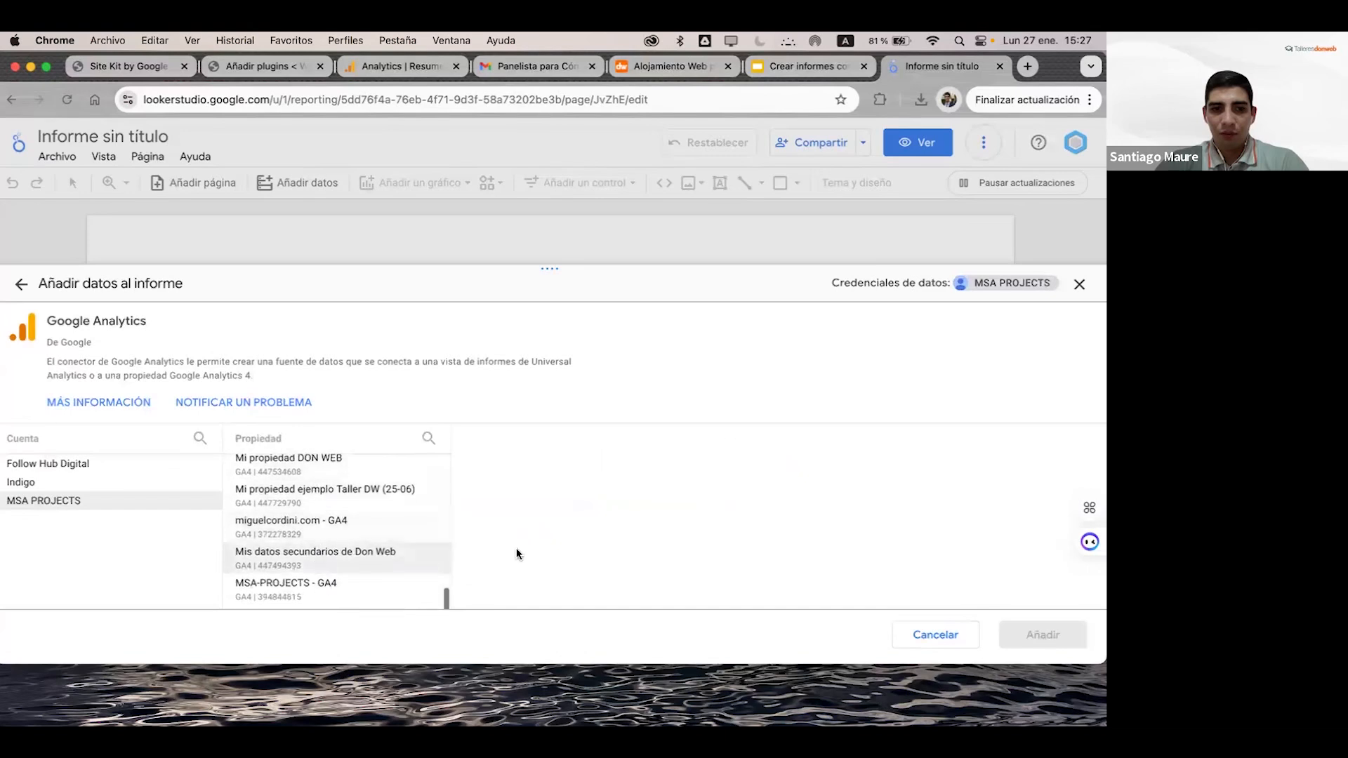
click(360, 555)
scroll(518, 563, down, 3)
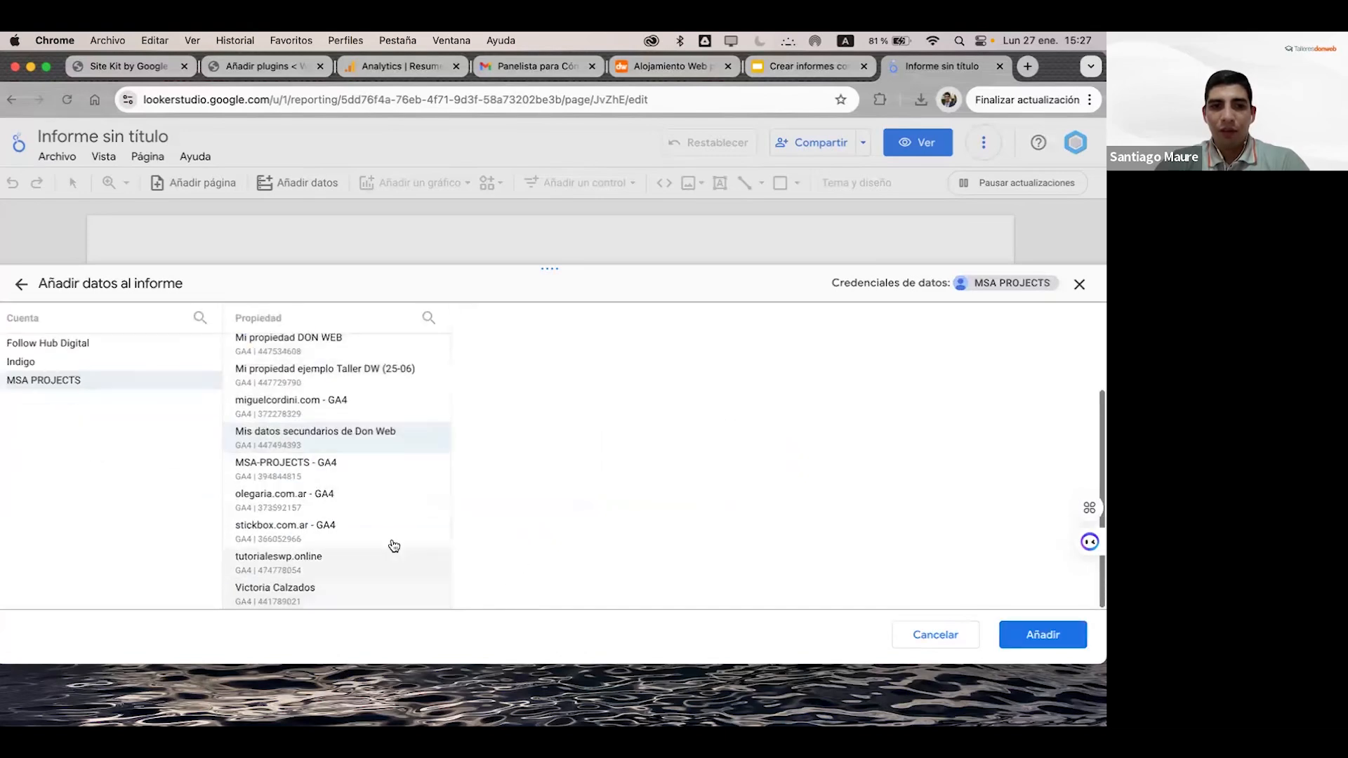
click(367, 560)
click(1040, 635)
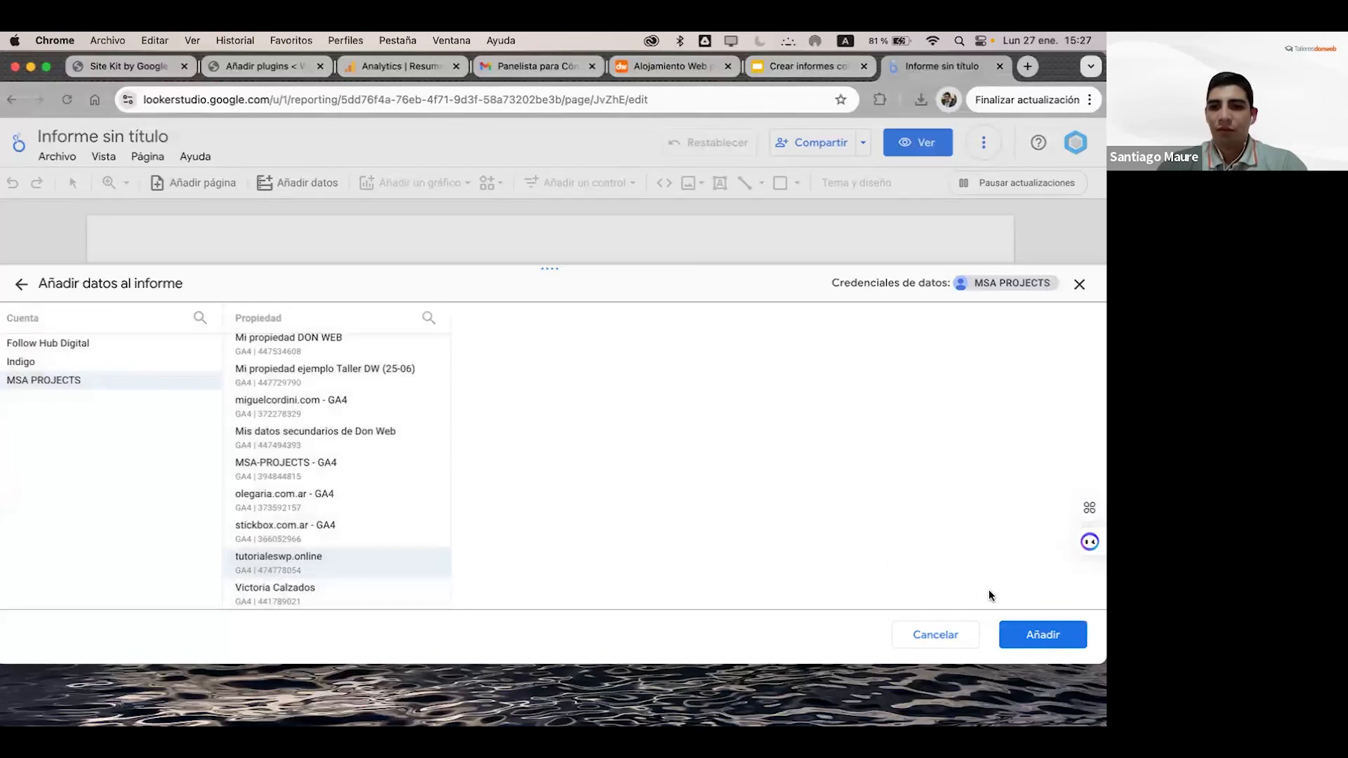
click(1025, 634)
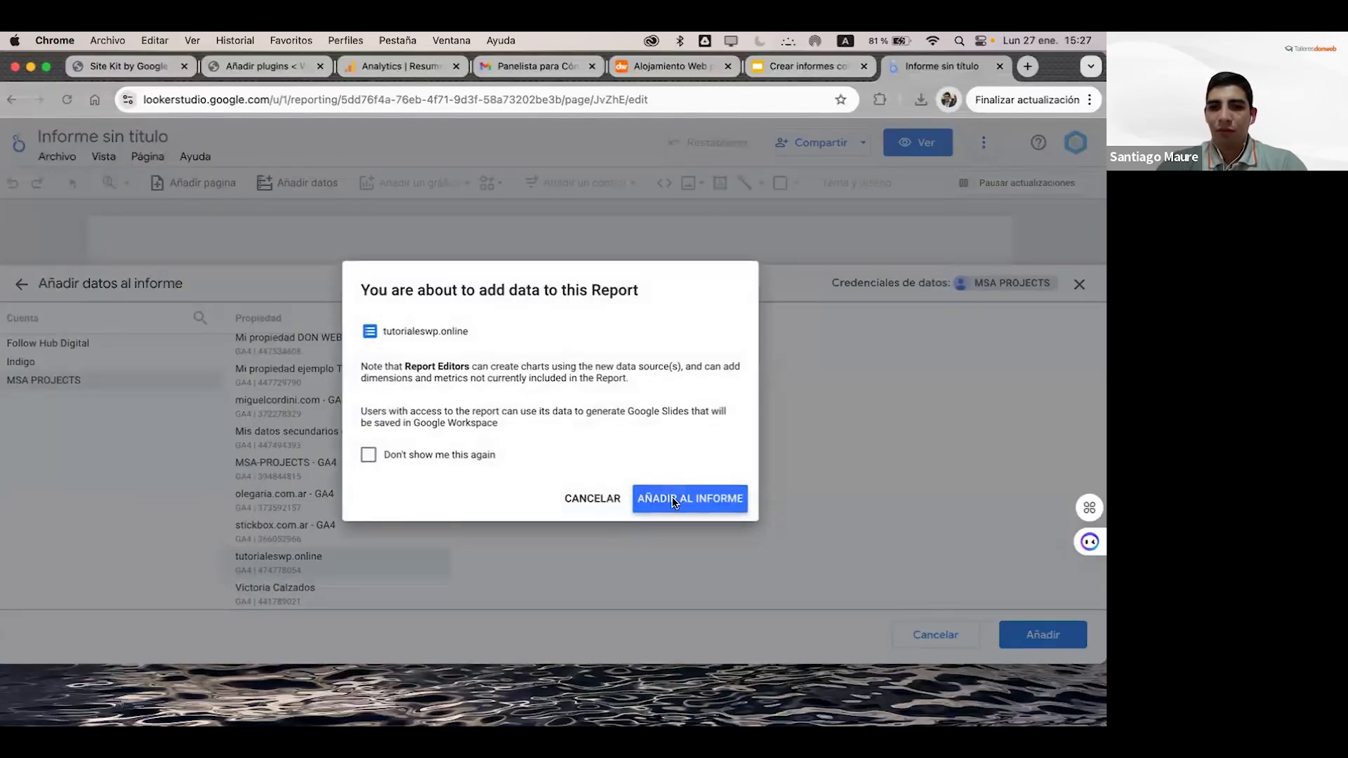
click(672, 500)
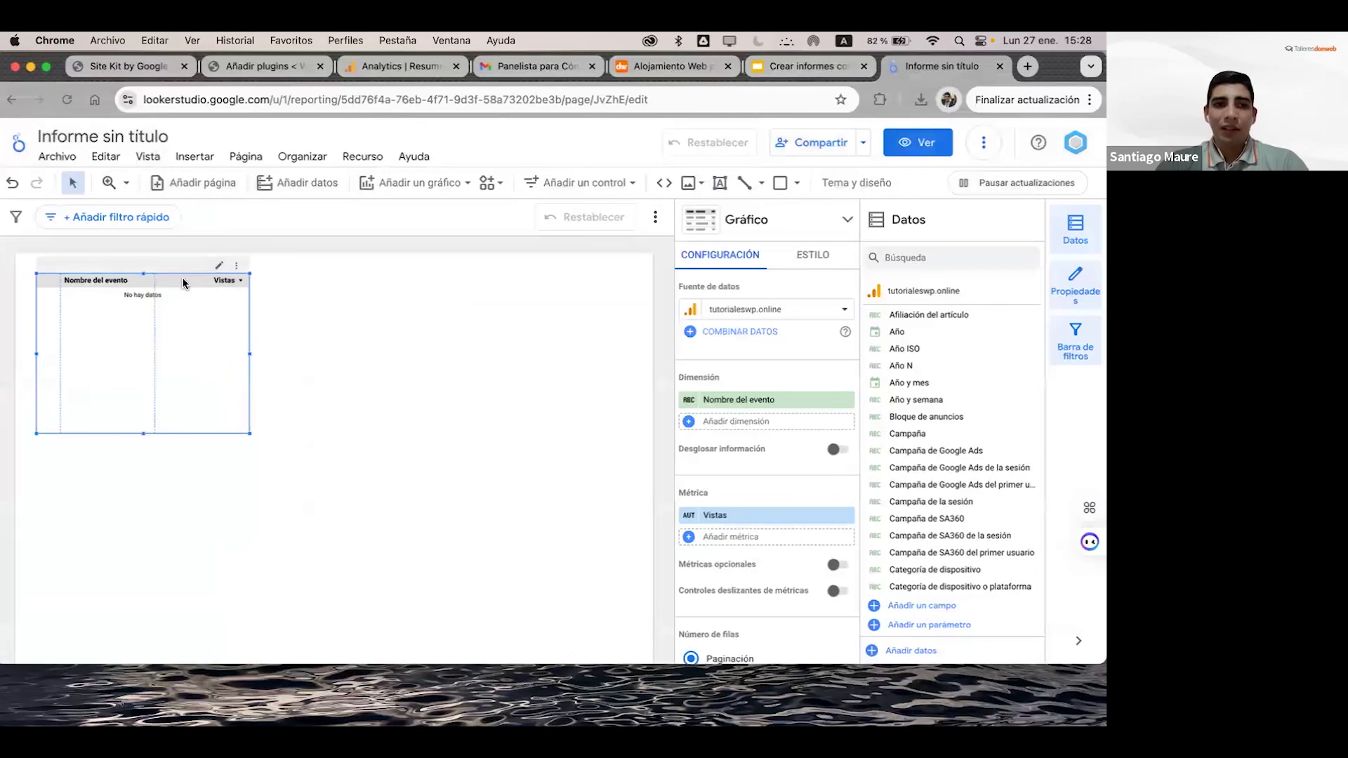
Step: Move the event-name and views table slightly lower on the report canvas
drag(188, 272, 186, 305)
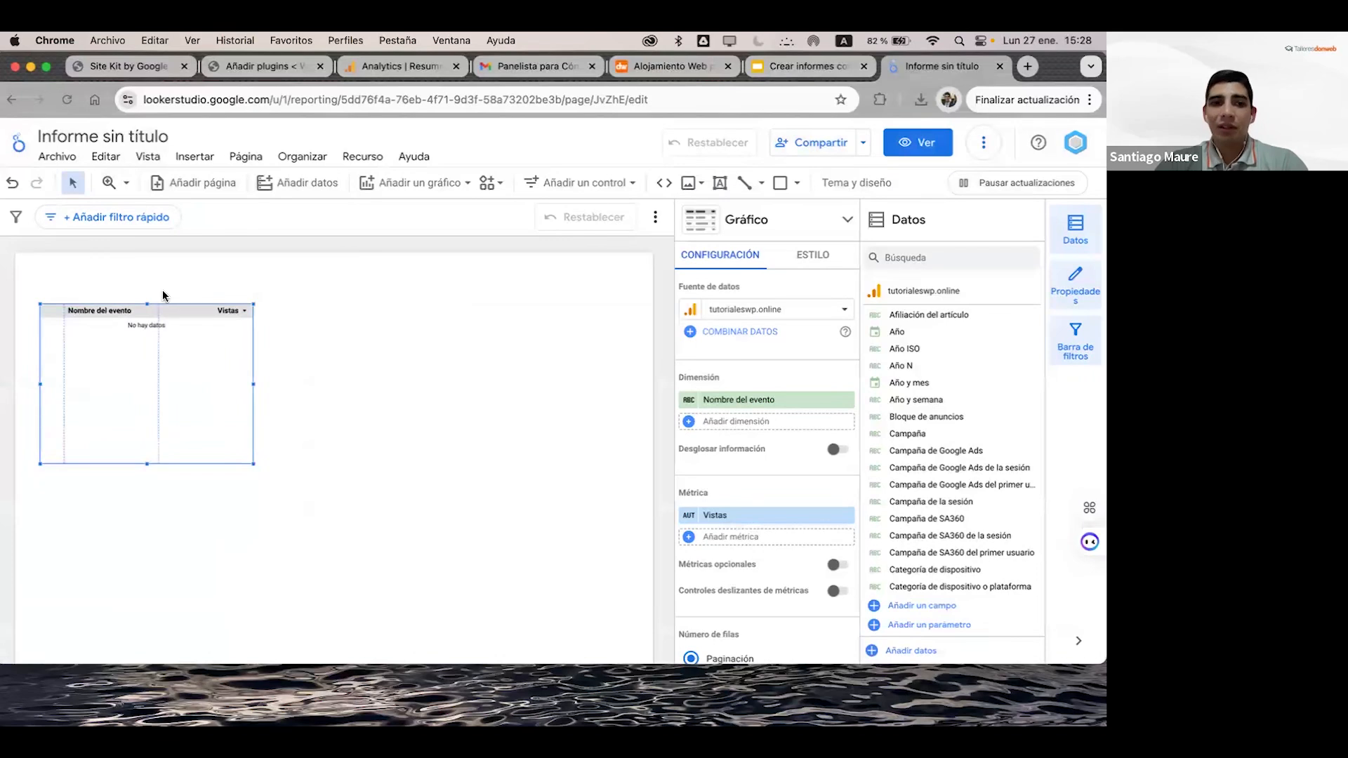
scroll(174, 308, down, 1)
drag(175, 307, 175, 313)
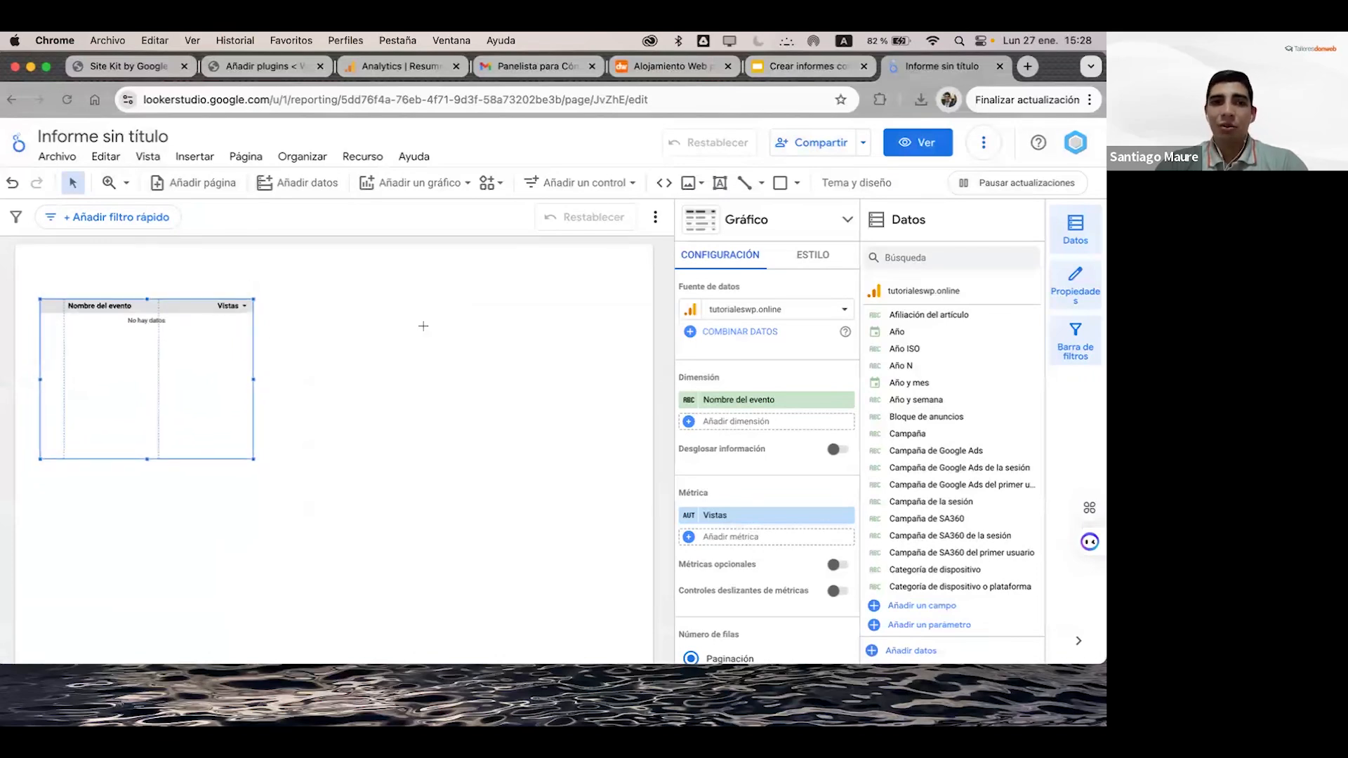
click(398, 310)
click(163, 305)
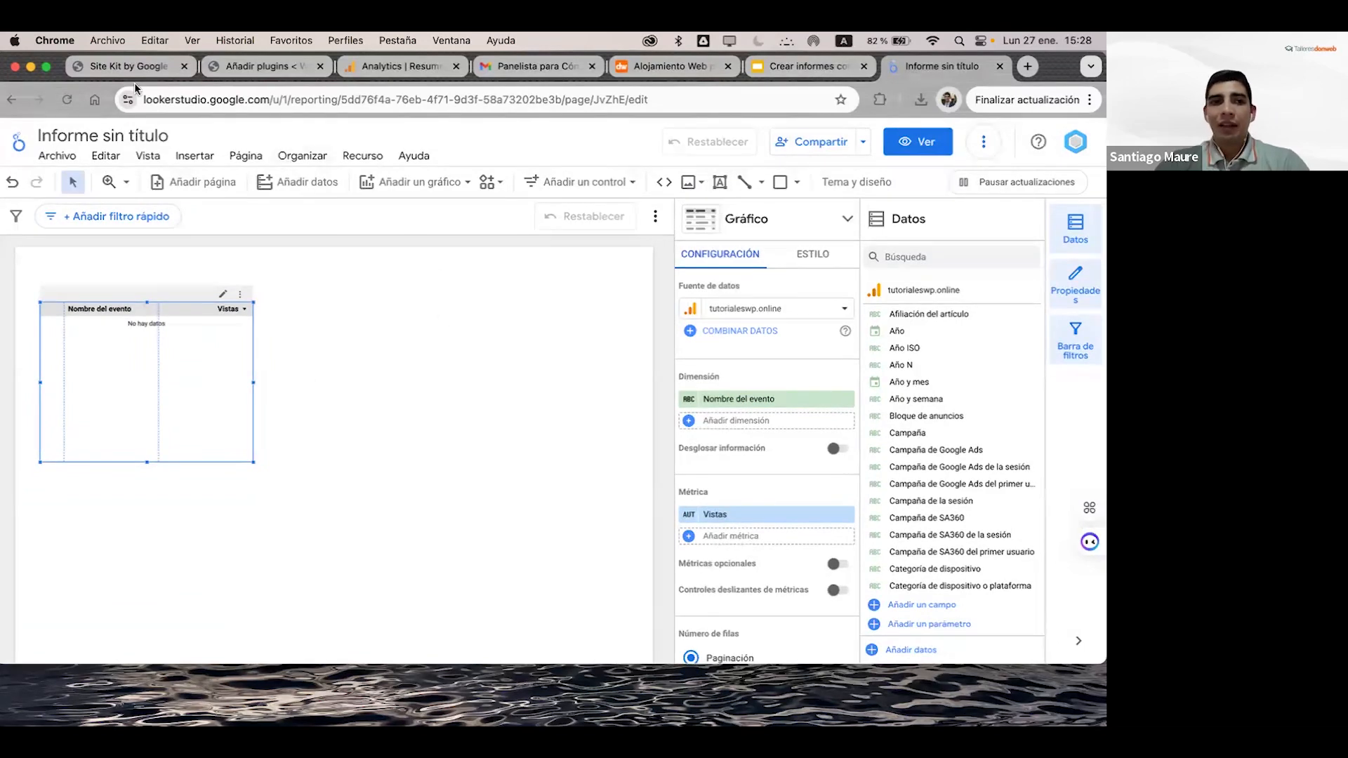
click(300, 155)
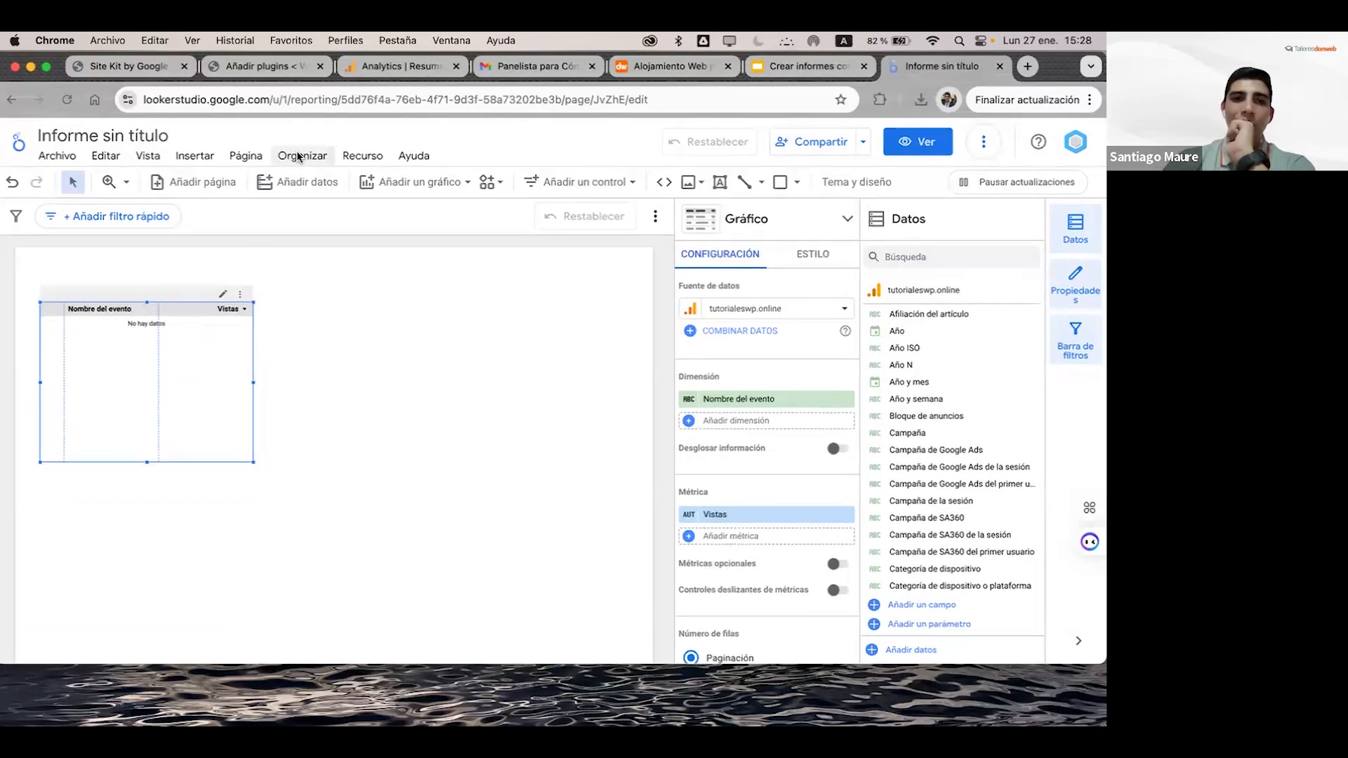
mouse_move(301, 186)
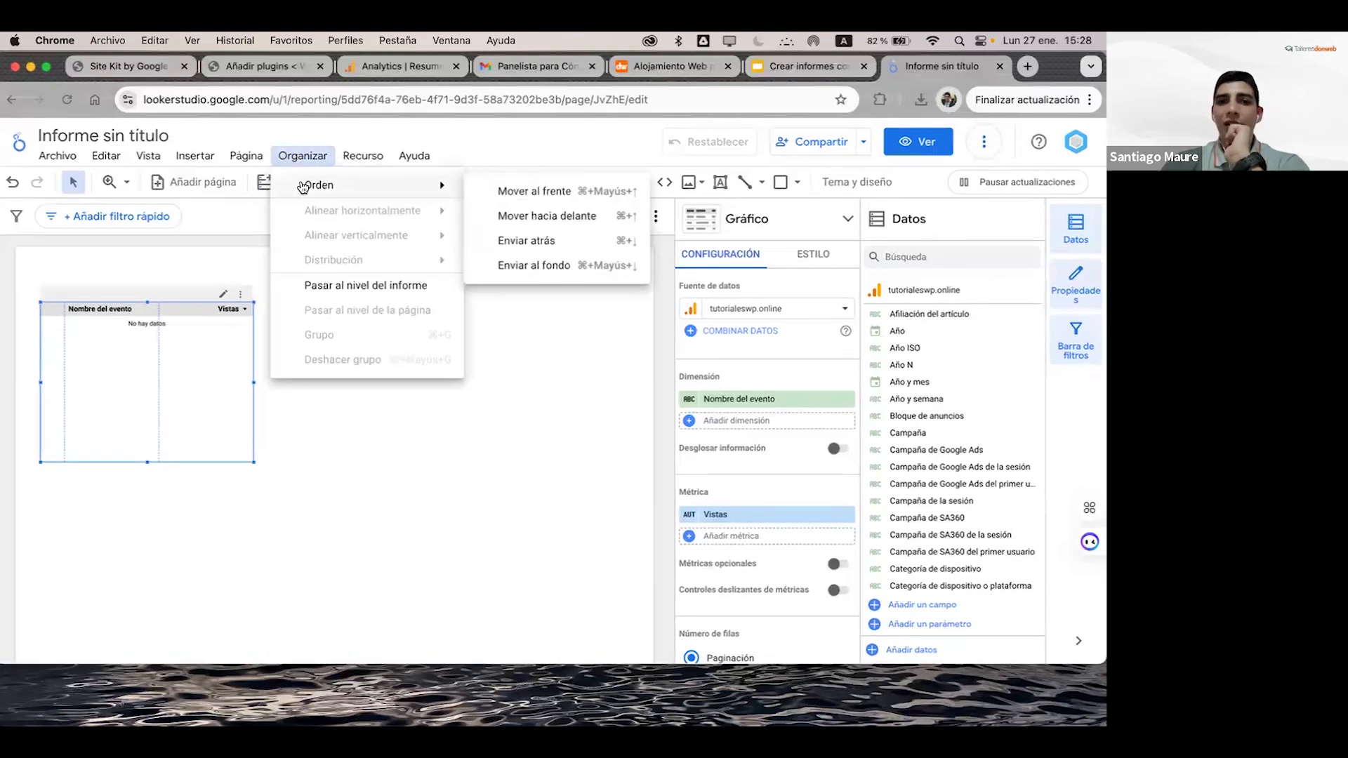
click(535, 405)
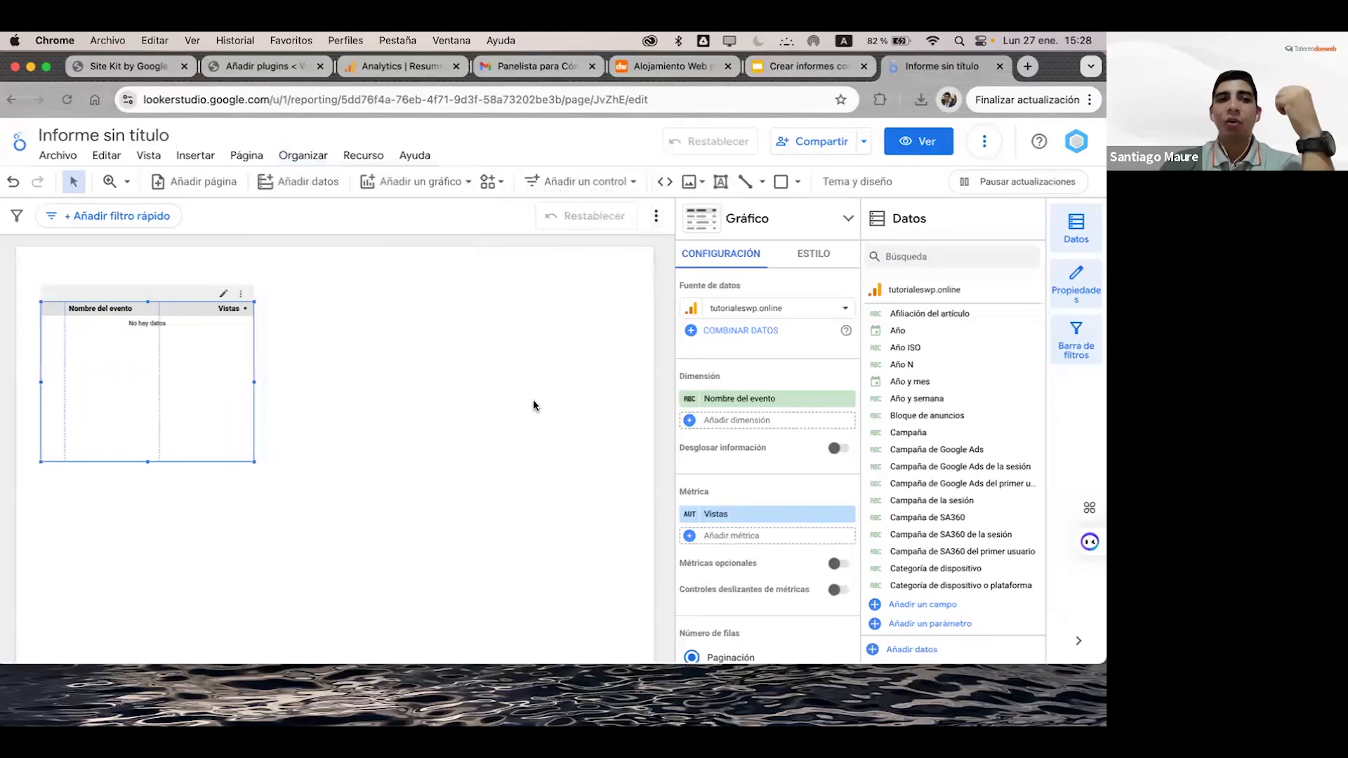
Step: Add a second page to the report and switch between pages 1 and 2
click(248, 156)
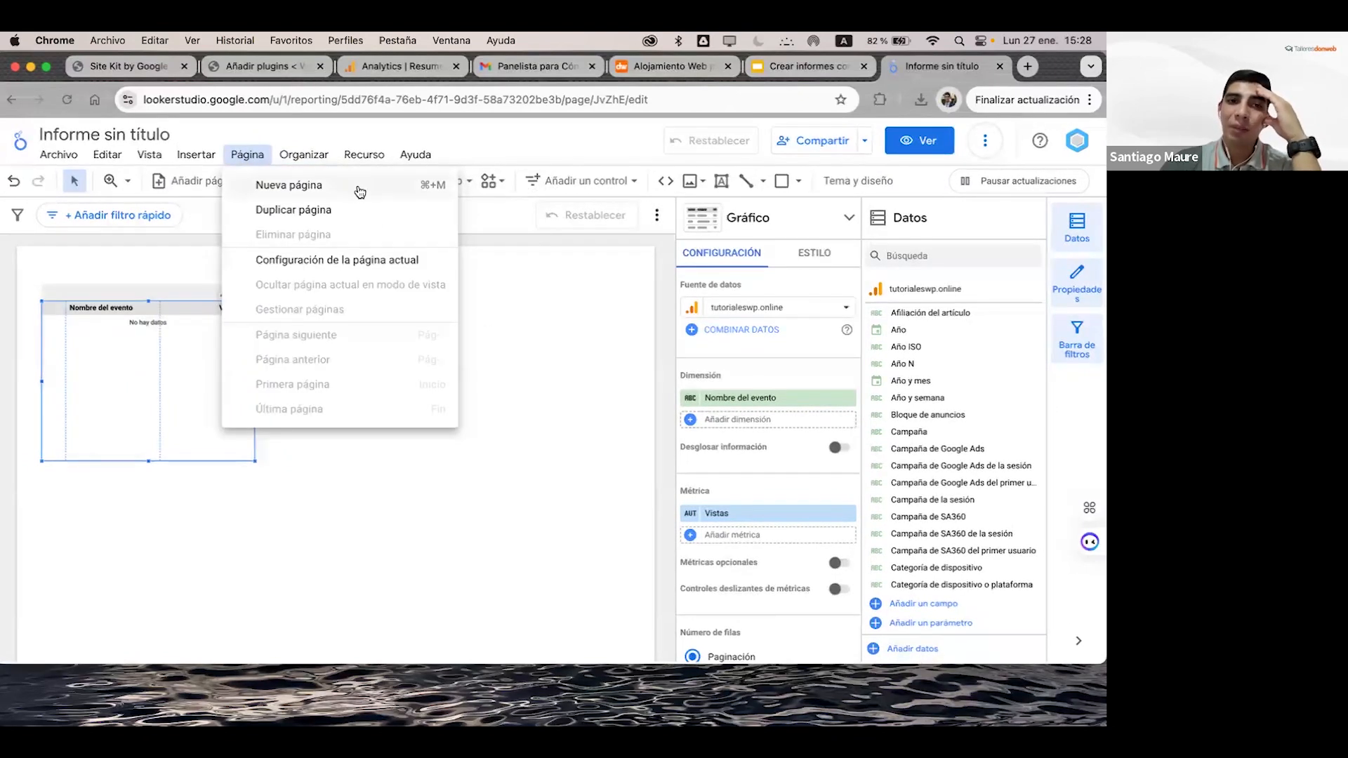
click(548, 292)
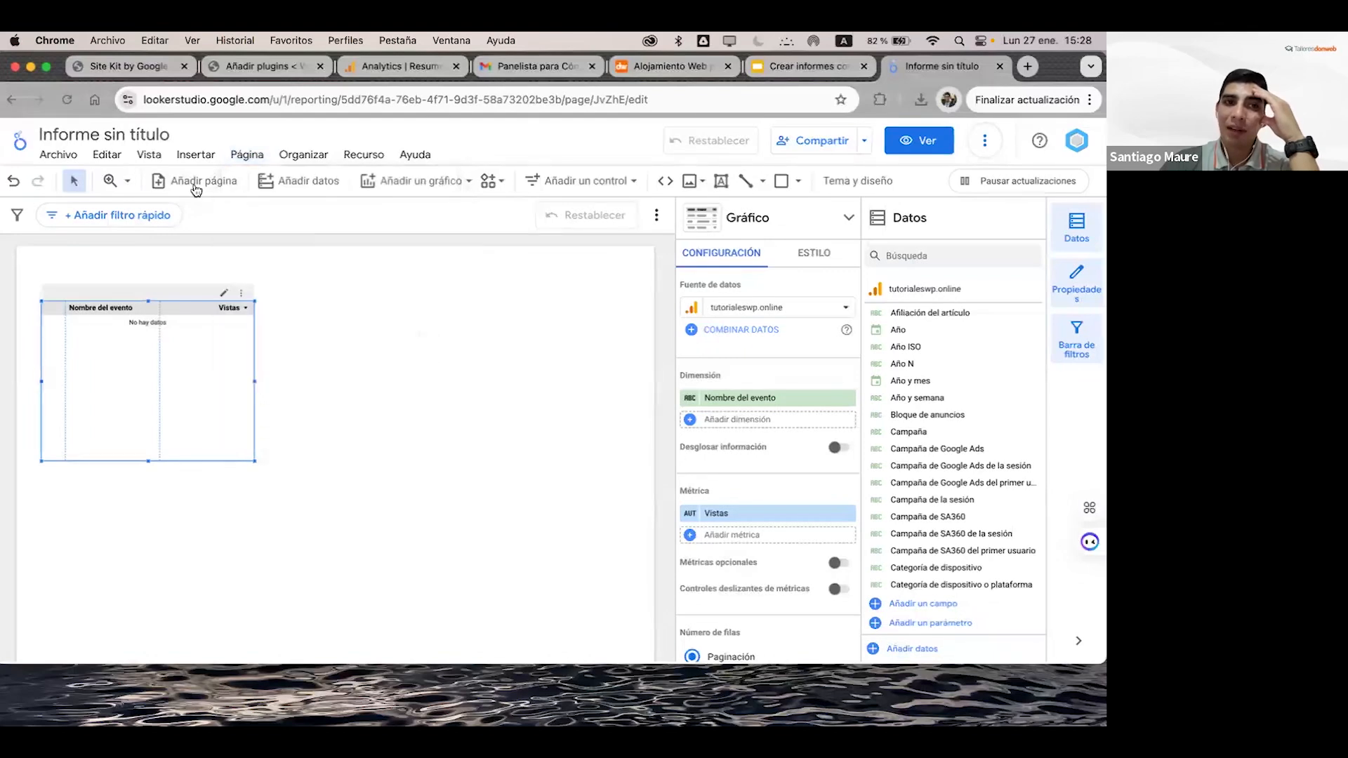
click(246, 154)
click(290, 193)
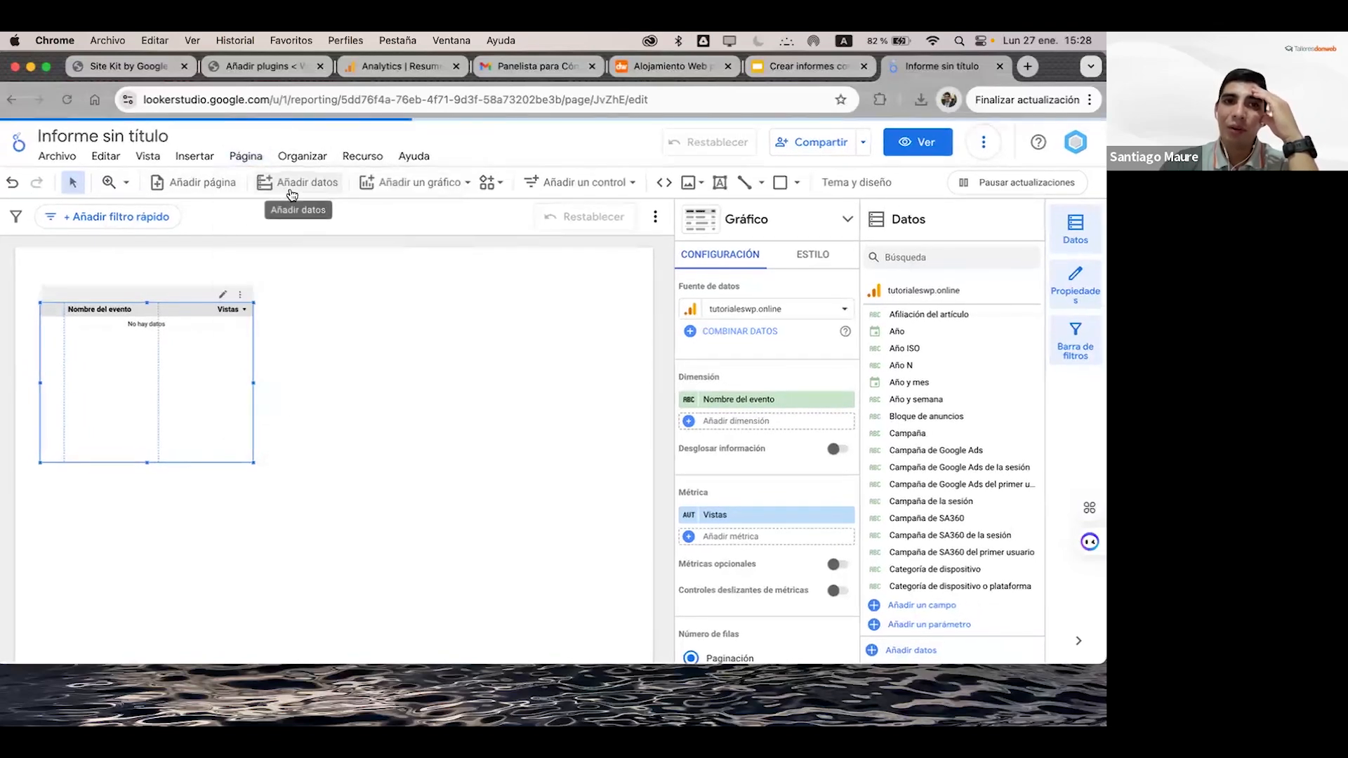
click(15, 235)
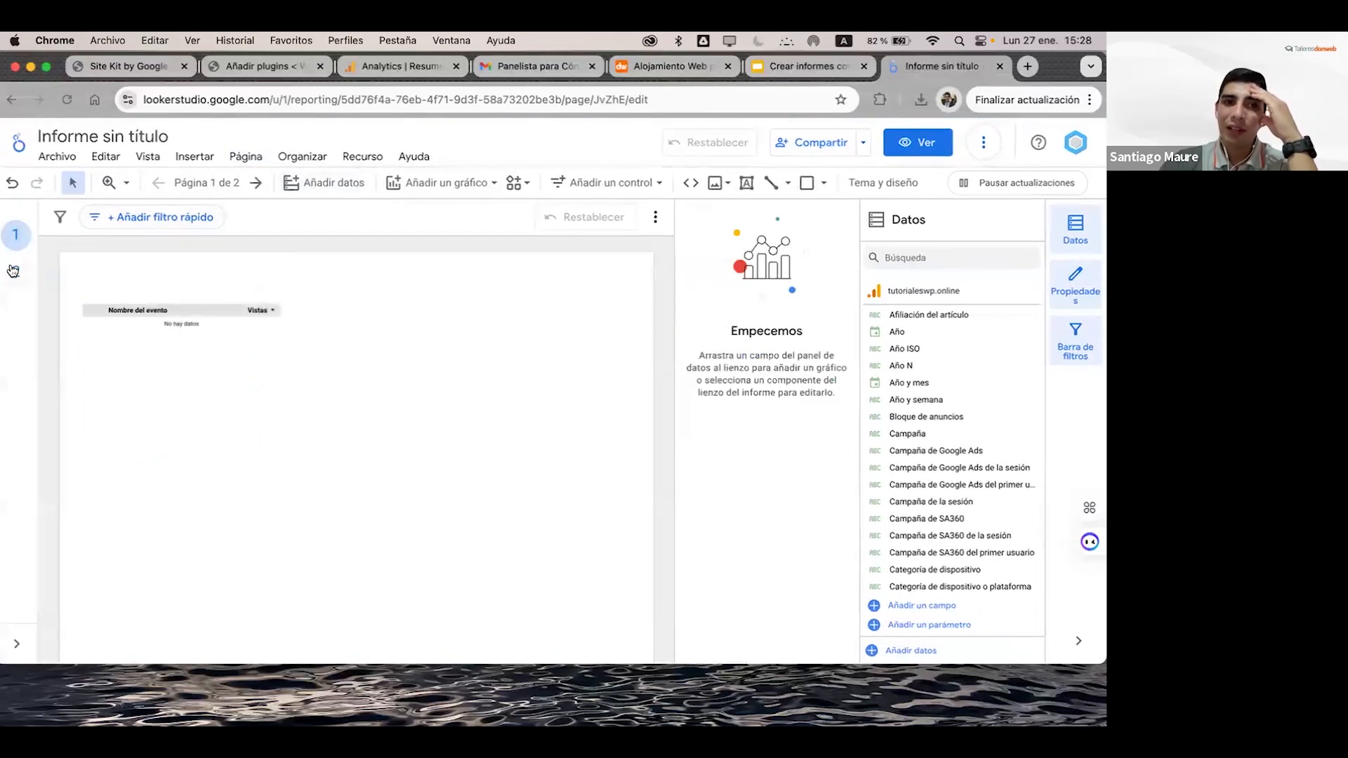
click(13, 271)
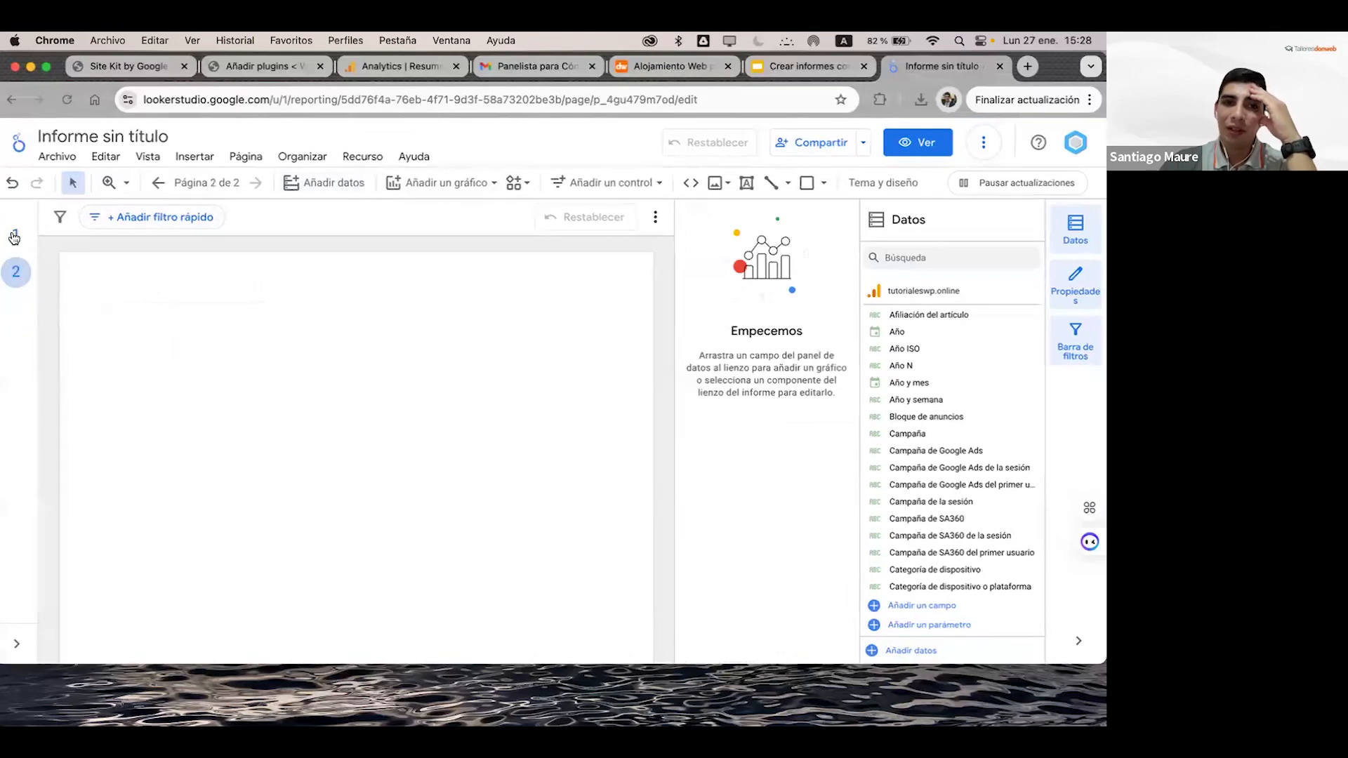
click(13, 235)
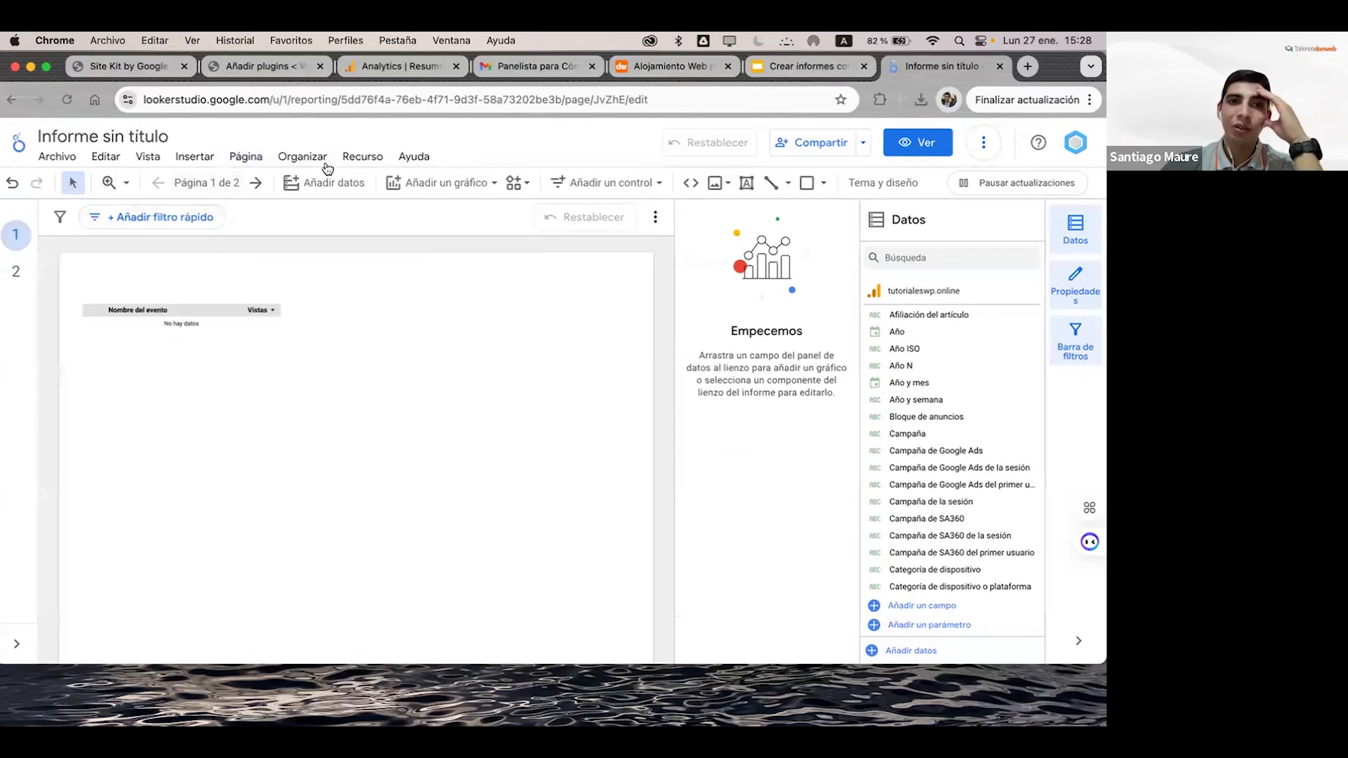
Step: Open the list of data sources added to the report and examine the tutorialeswp.online entry
click(349, 159)
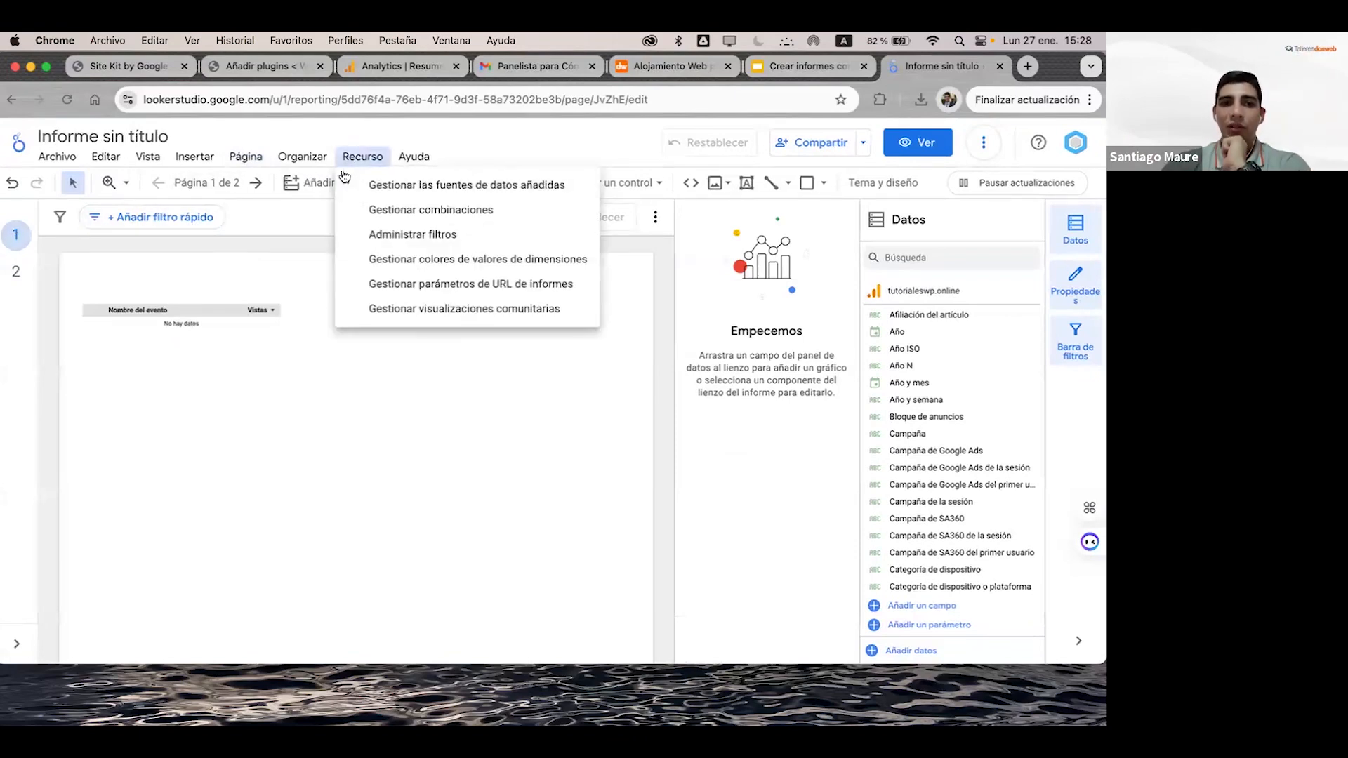
click(344, 135)
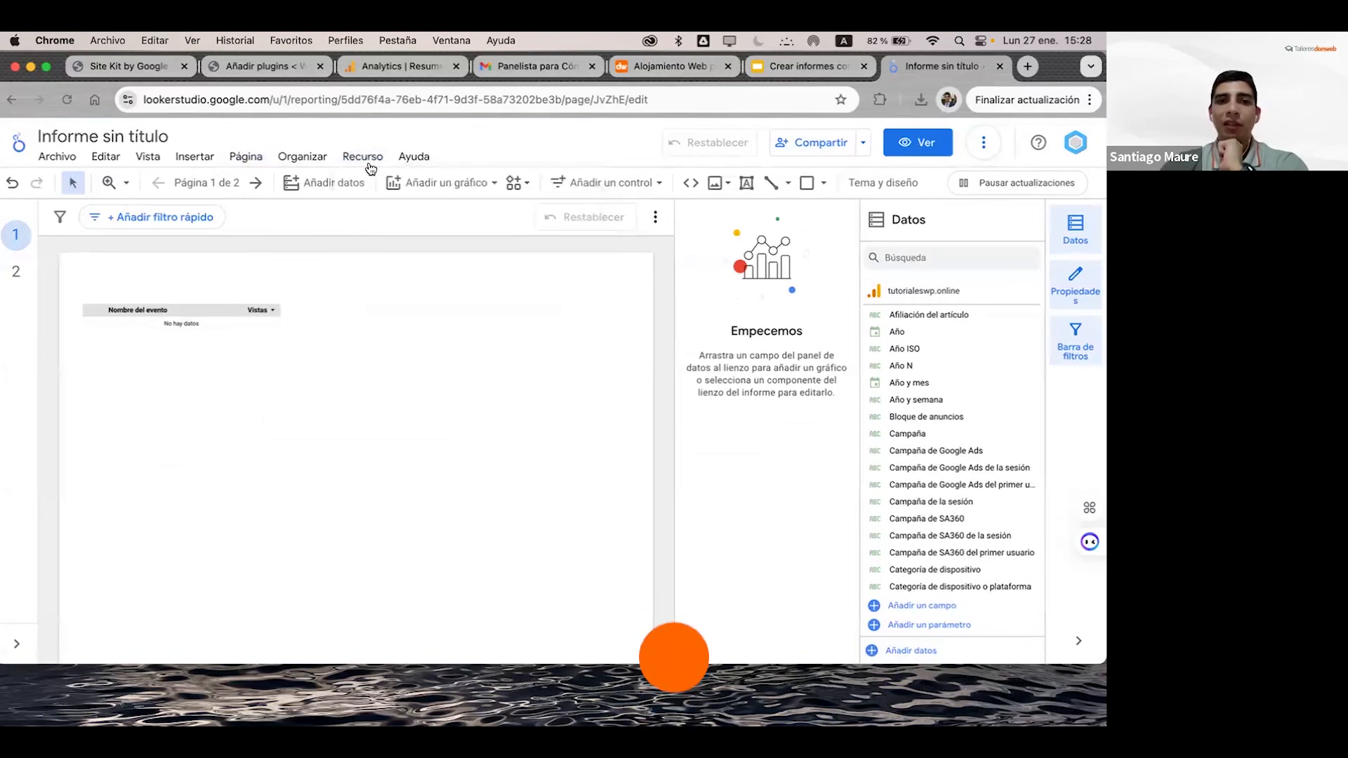
click(358, 158)
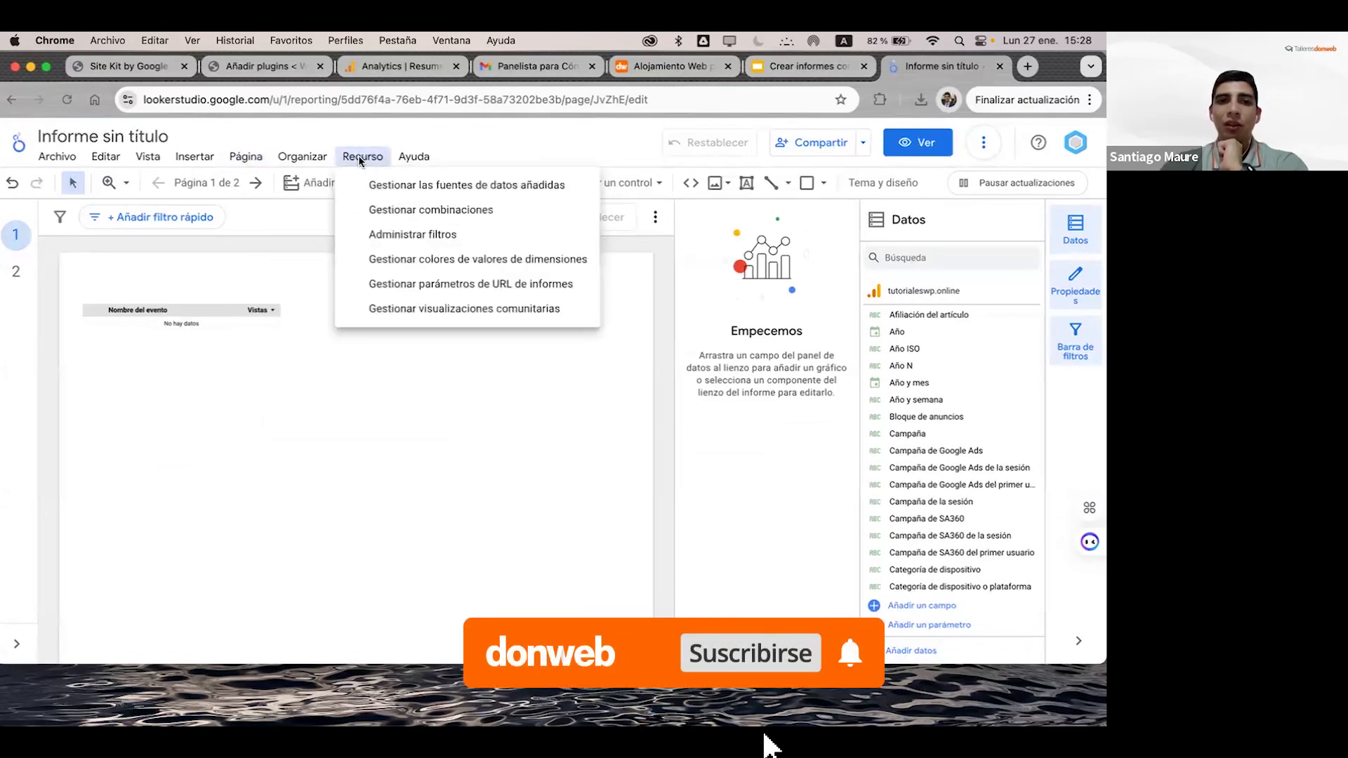
click(393, 189)
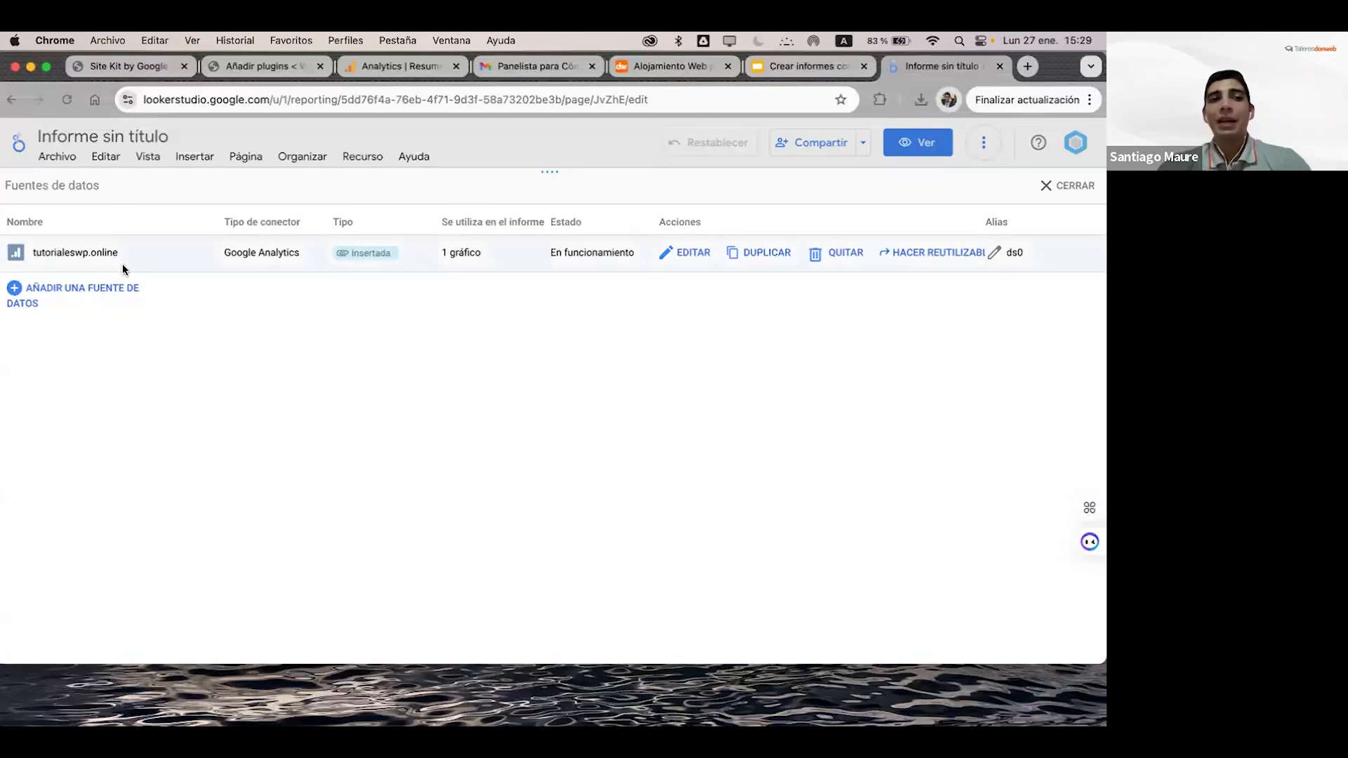
drag(51, 252, 258, 262)
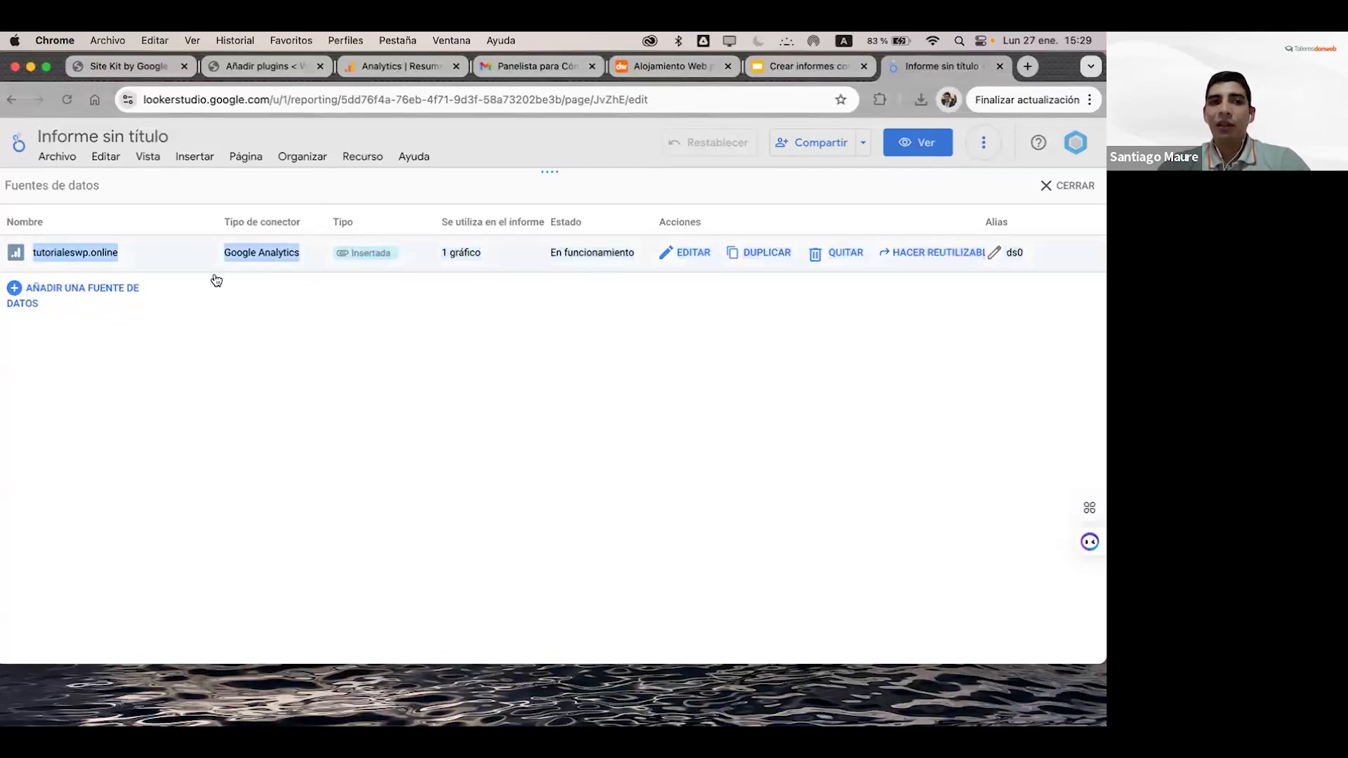
Step: Browse the available connectors for adding another data source, then close the panel
click(87, 288)
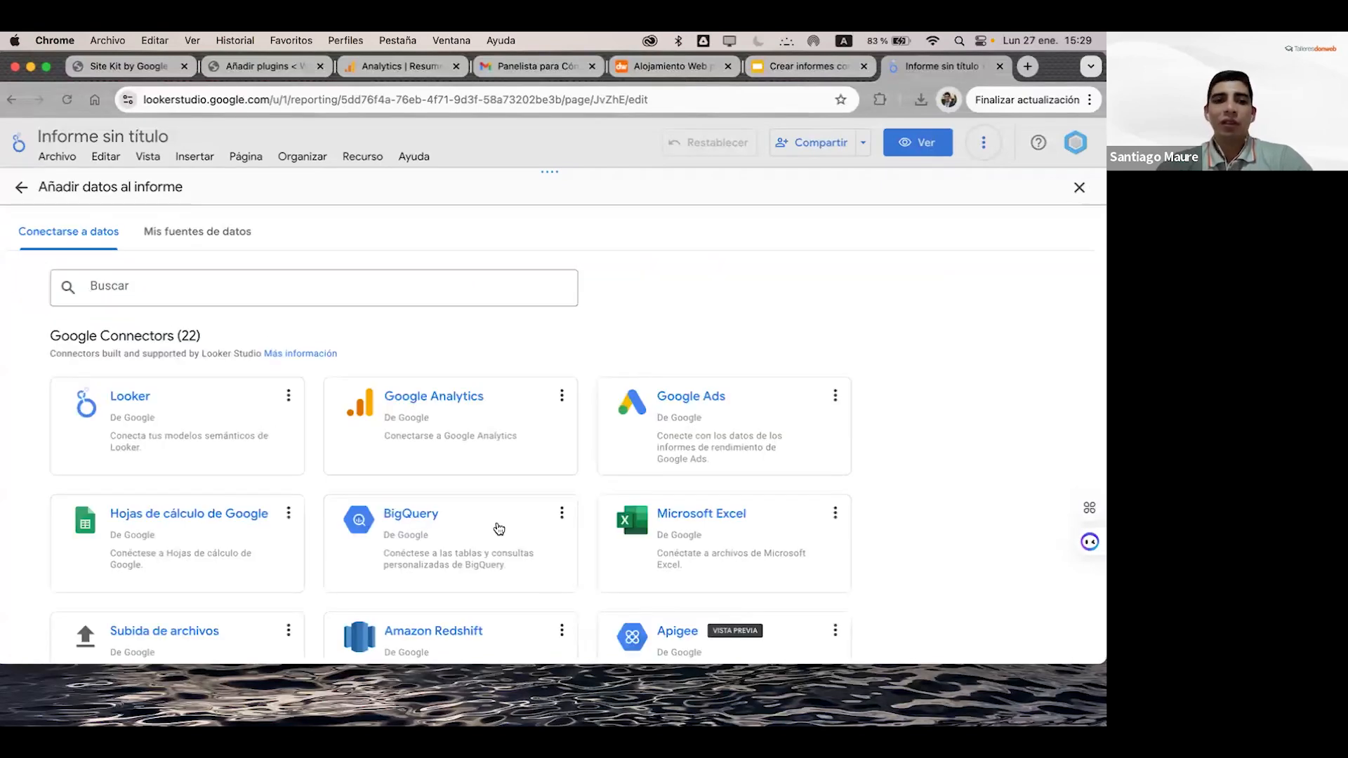
scroll(351, 482, down, 1)
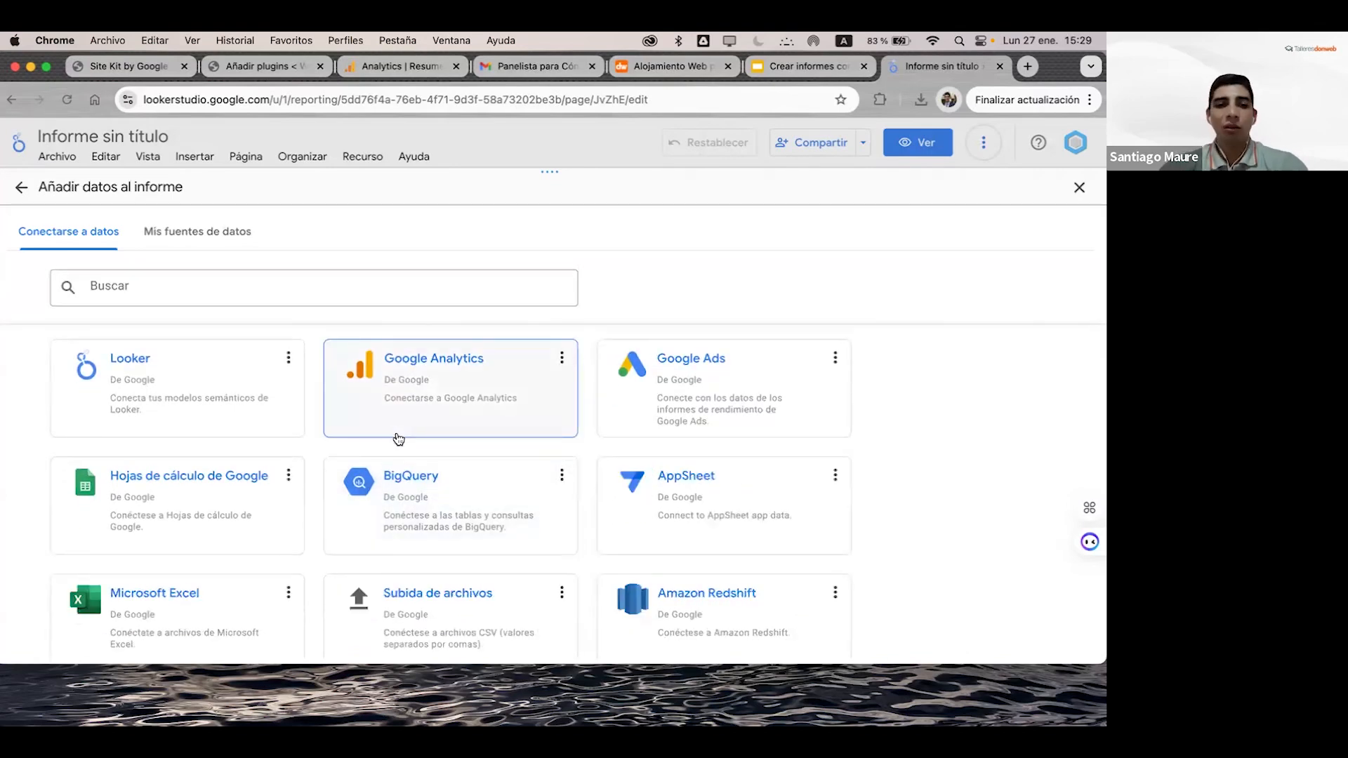
scroll(397, 441, down, 2)
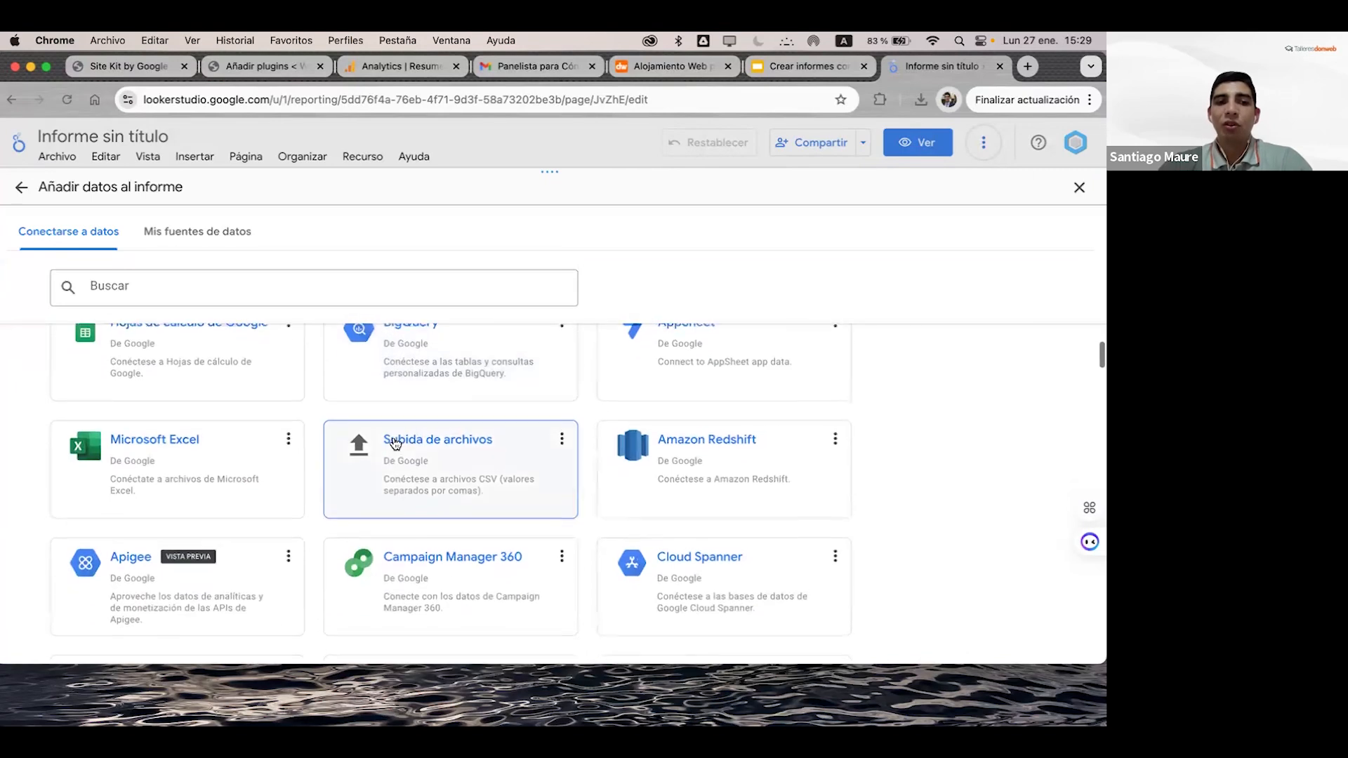
scroll(354, 442, up, 2)
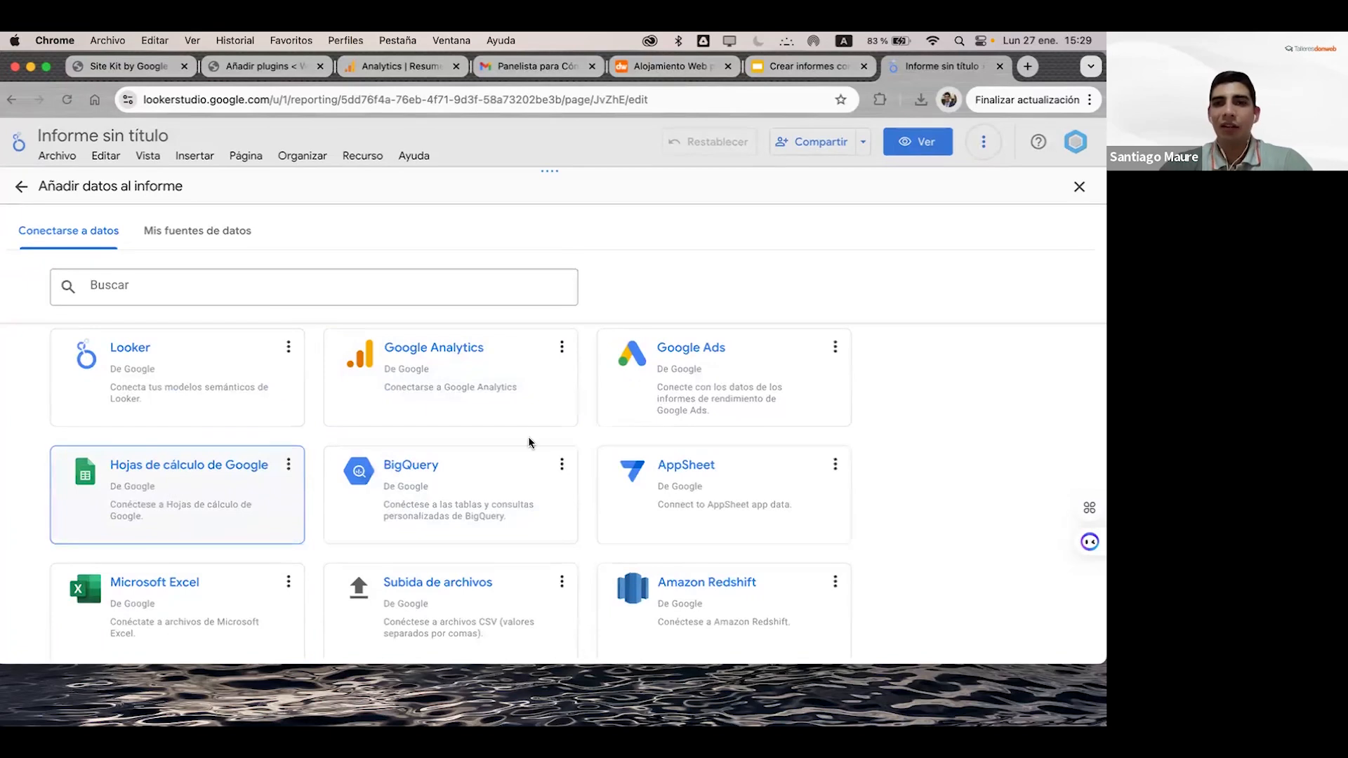
click(1079, 188)
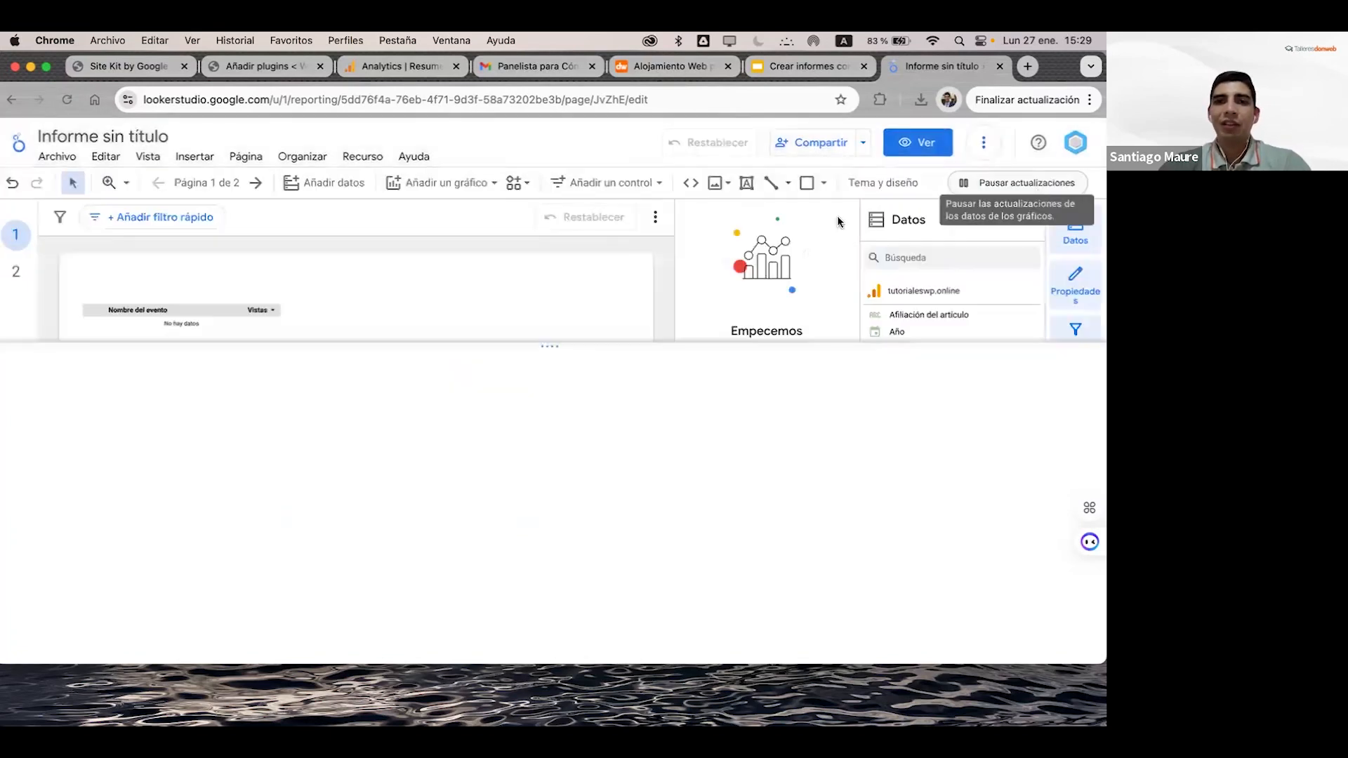
Step: Browse the community visualizations, chart types and data options available for the report
click(348, 163)
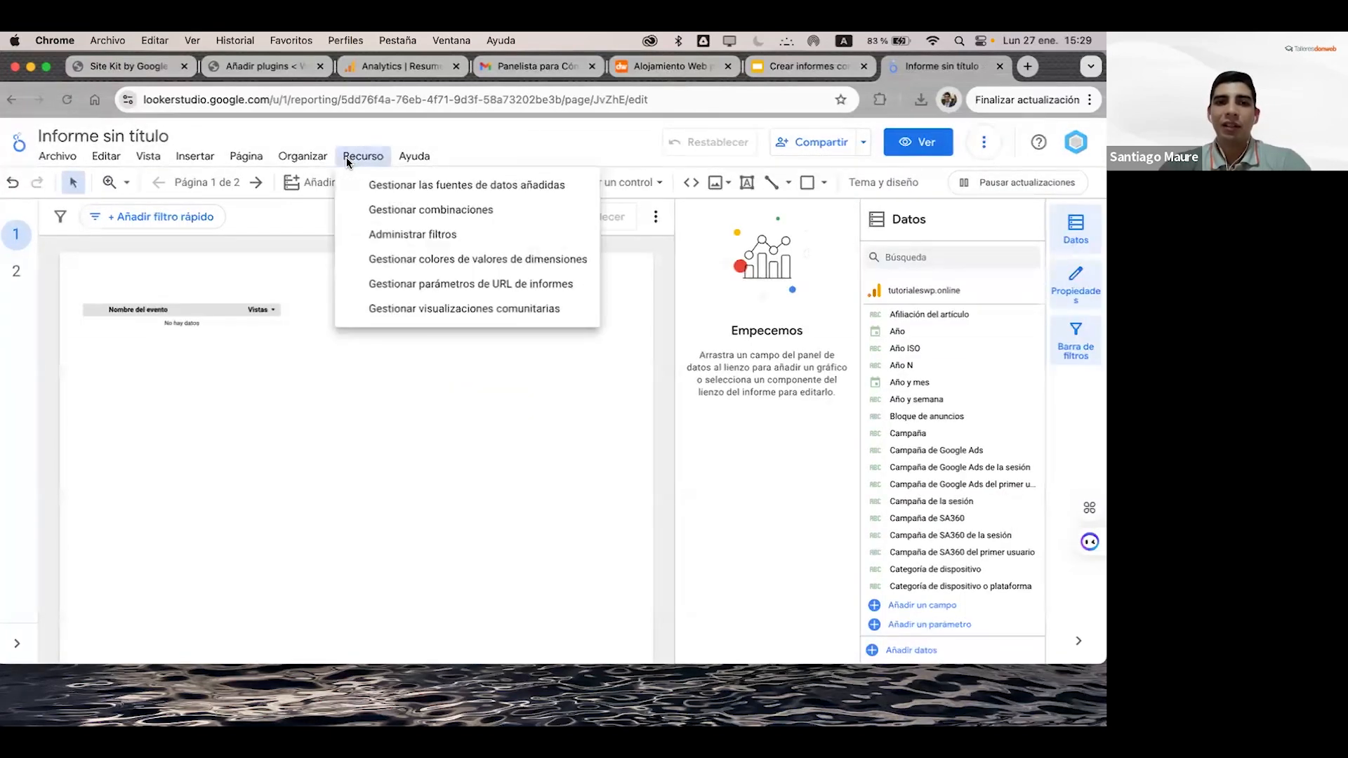
click(321, 435)
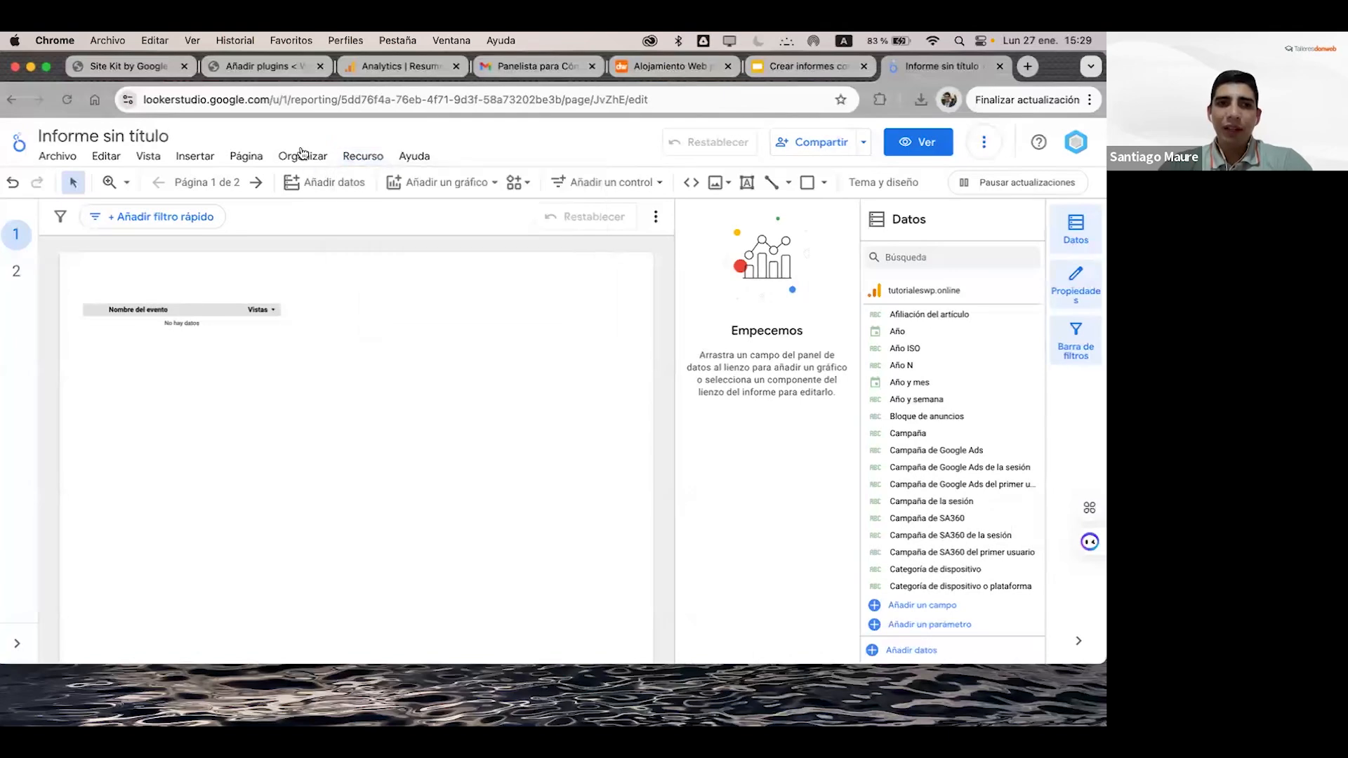
click(516, 183)
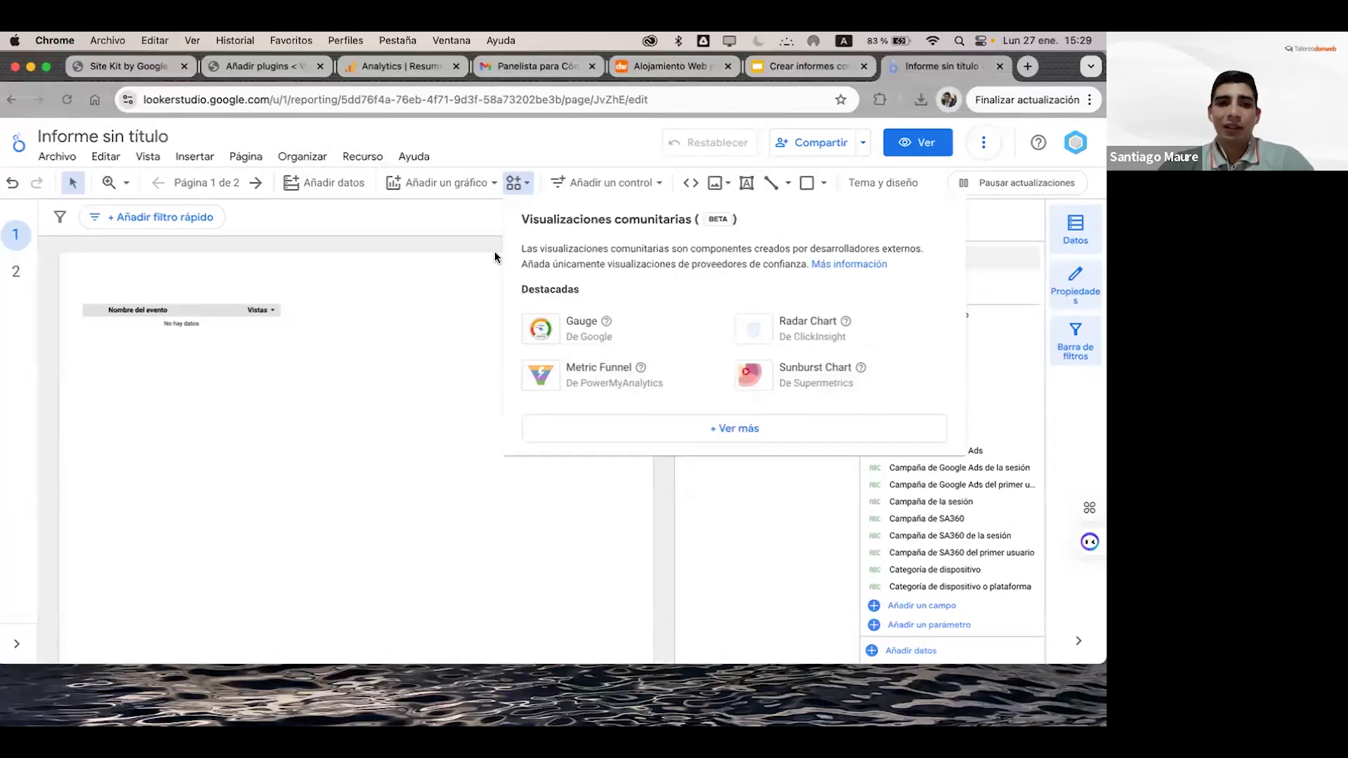
click(463, 269)
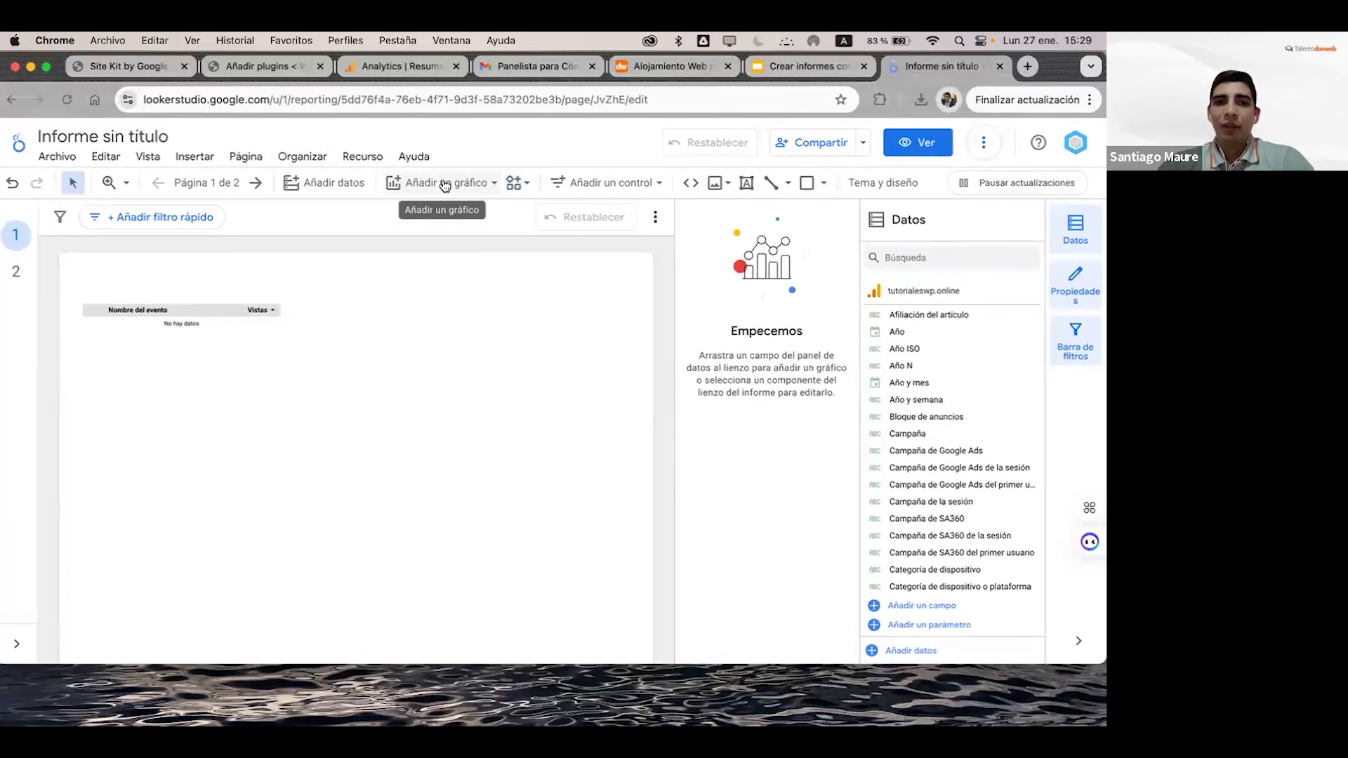
click(445, 185)
scroll(502, 390, down, 5)
scroll(503, 388, down, 4)
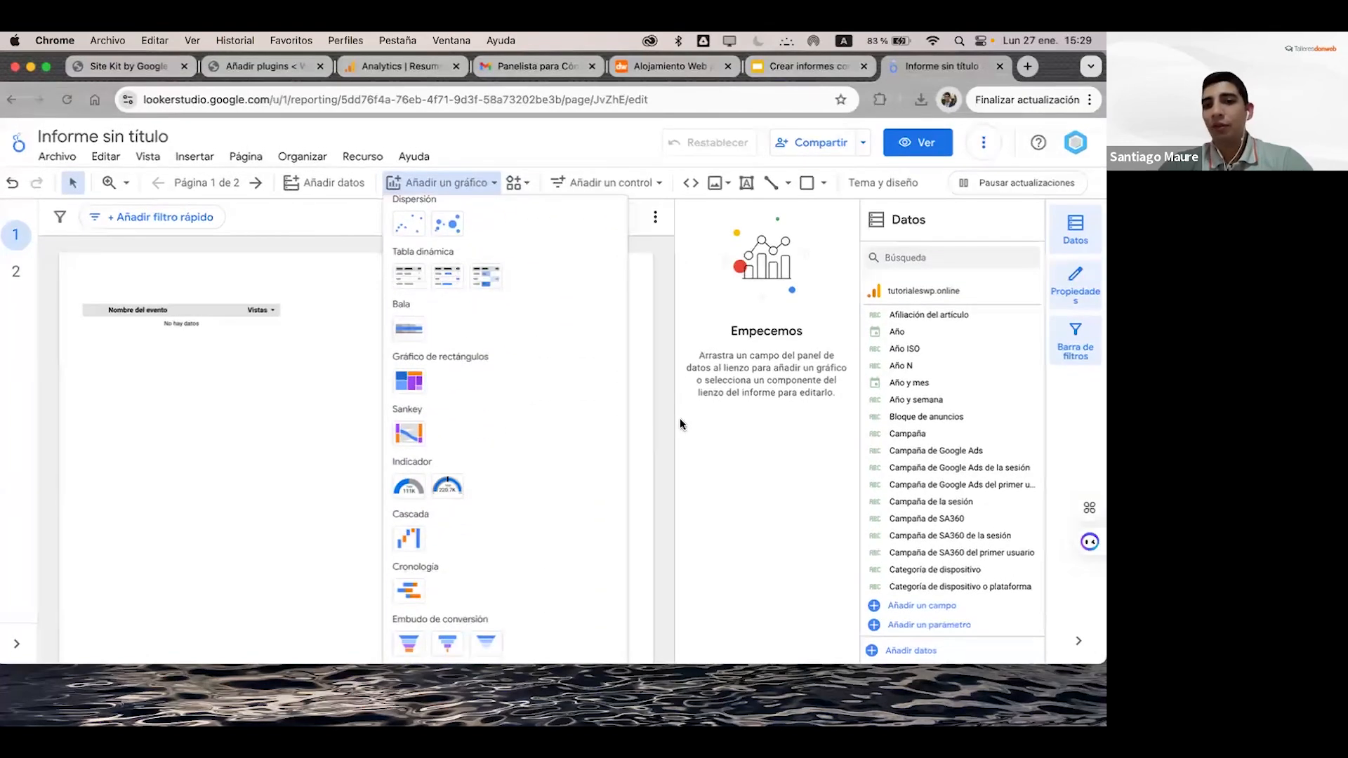
scroll(622, 417, up, 5)
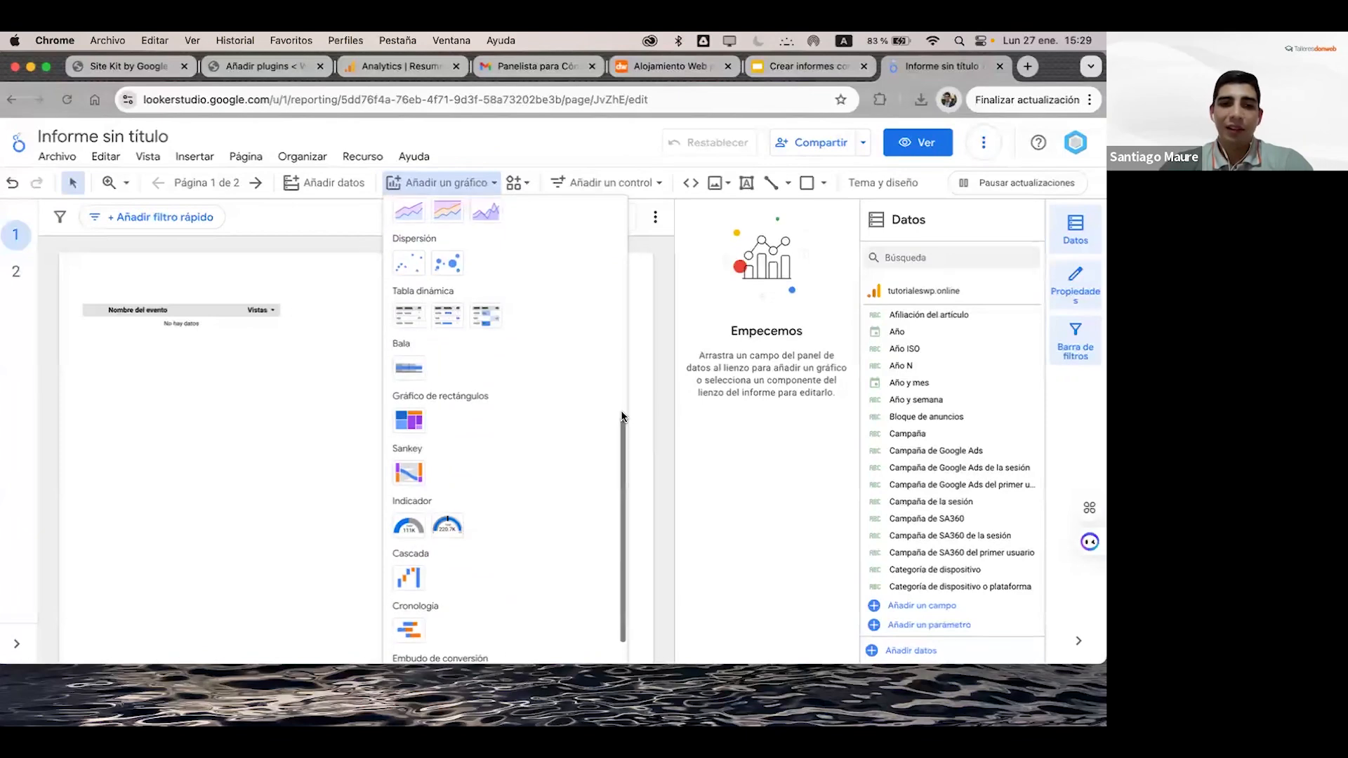
click(307, 365)
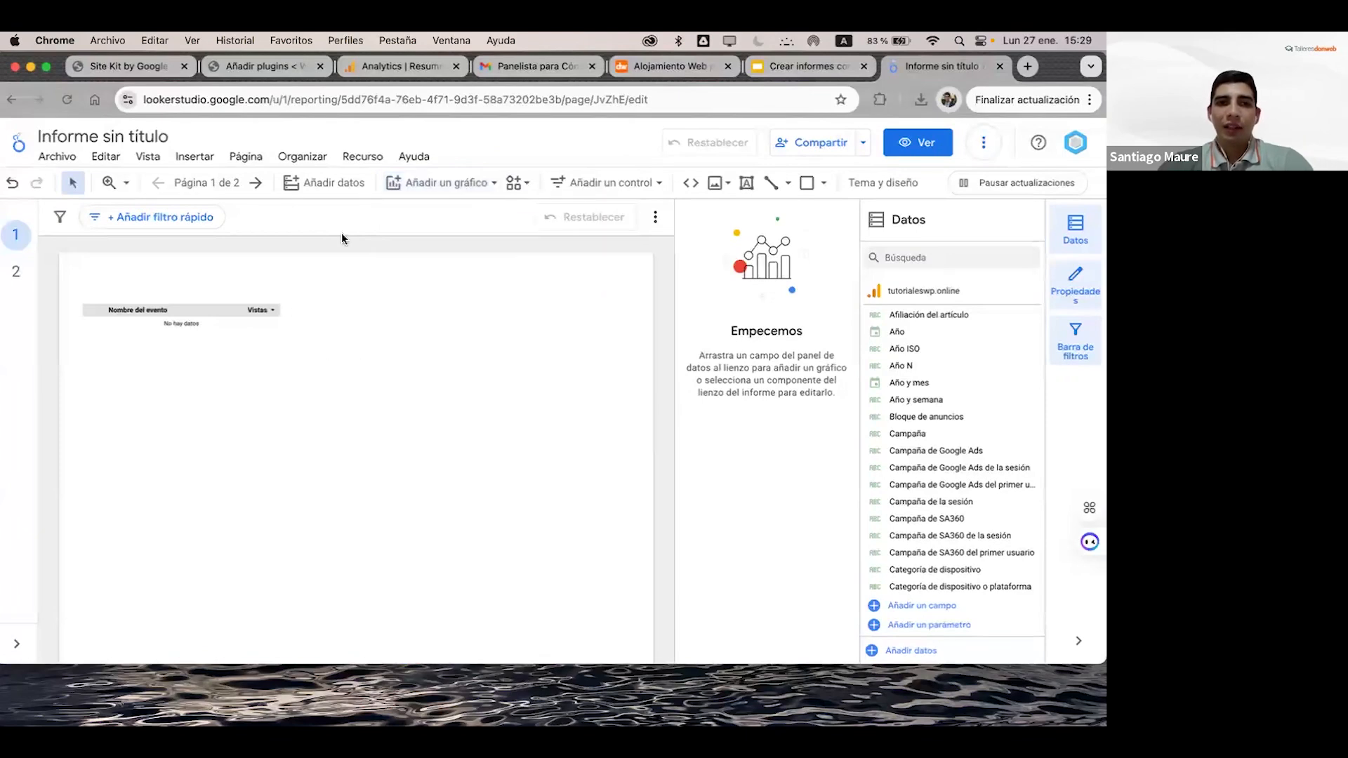
click(316, 182)
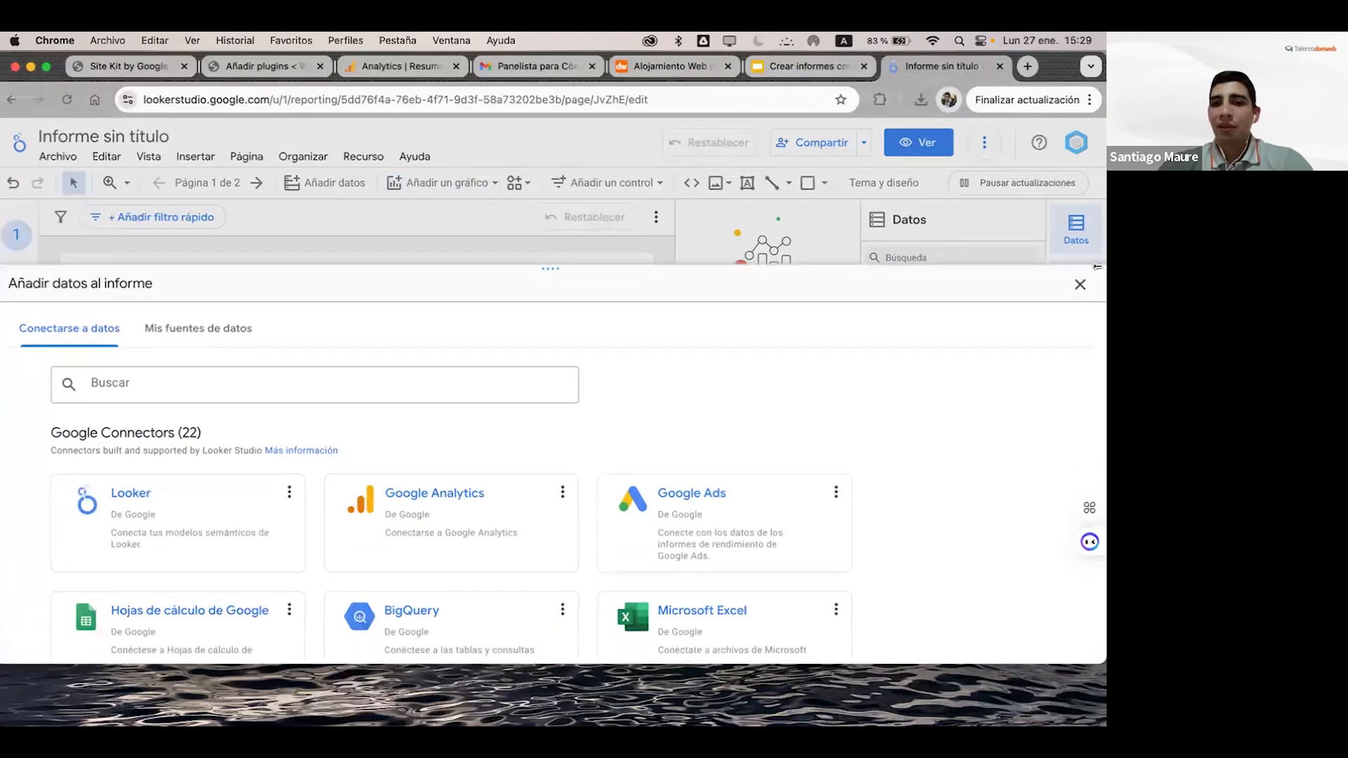
click(1079, 284)
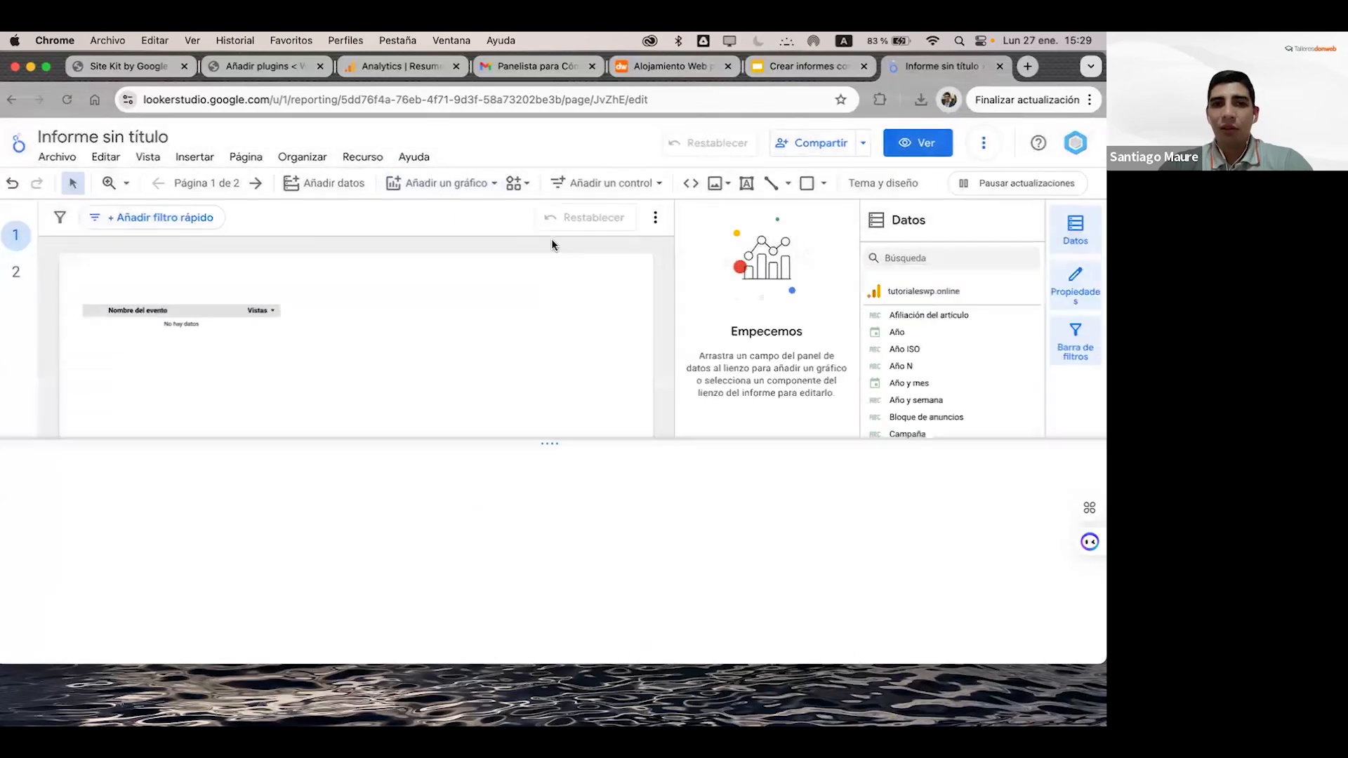
Step: Add a date range filter control above the table on page 1 and open its calendar
click(611, 183)
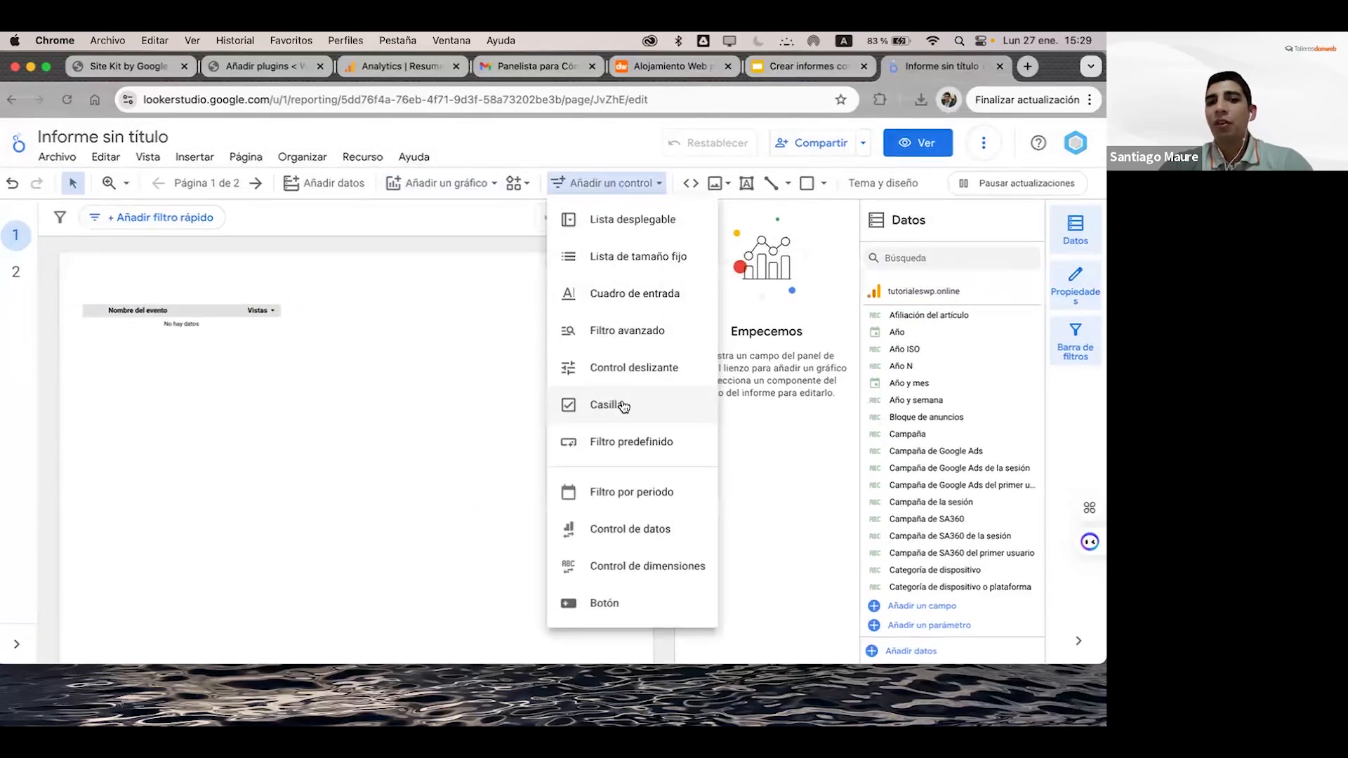
click(615, 492)
click(176, 274)
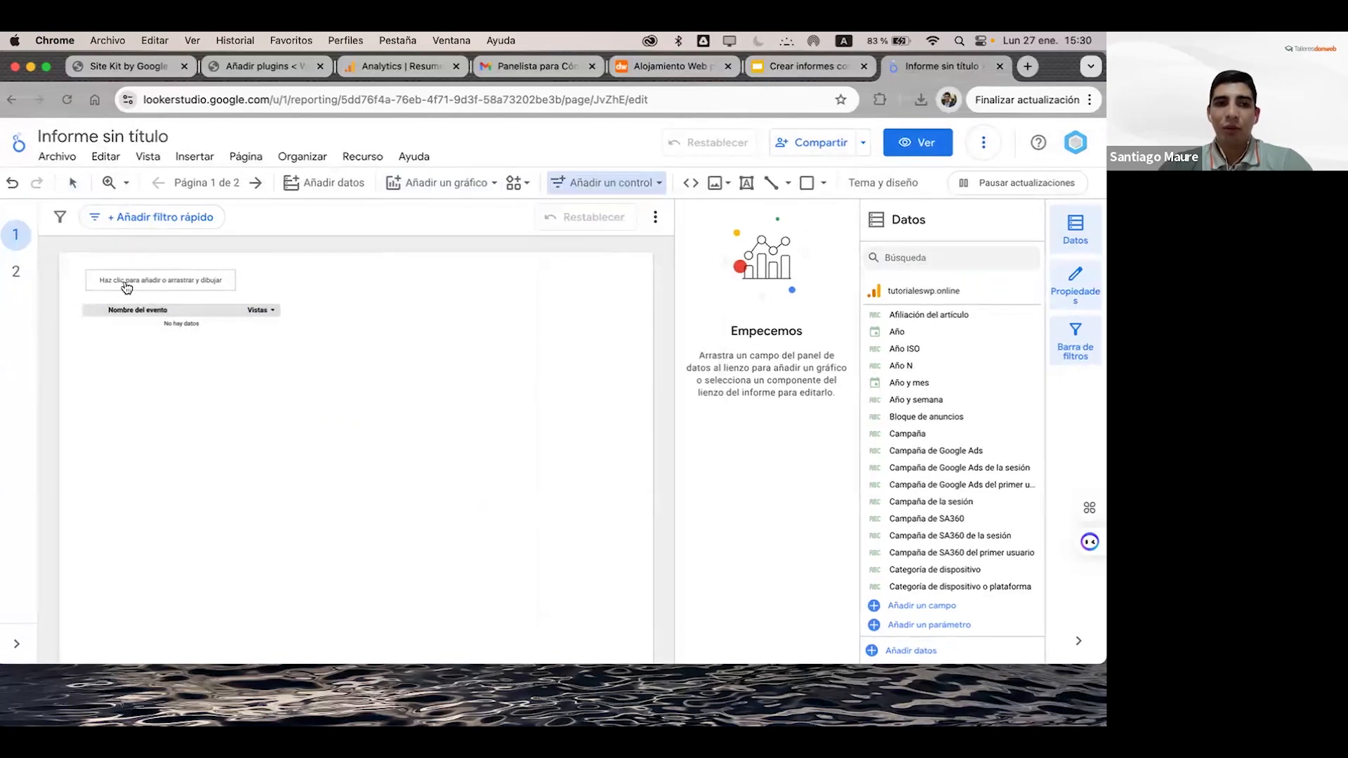
drag(239, 283, 280, 286)
click(351, 319)
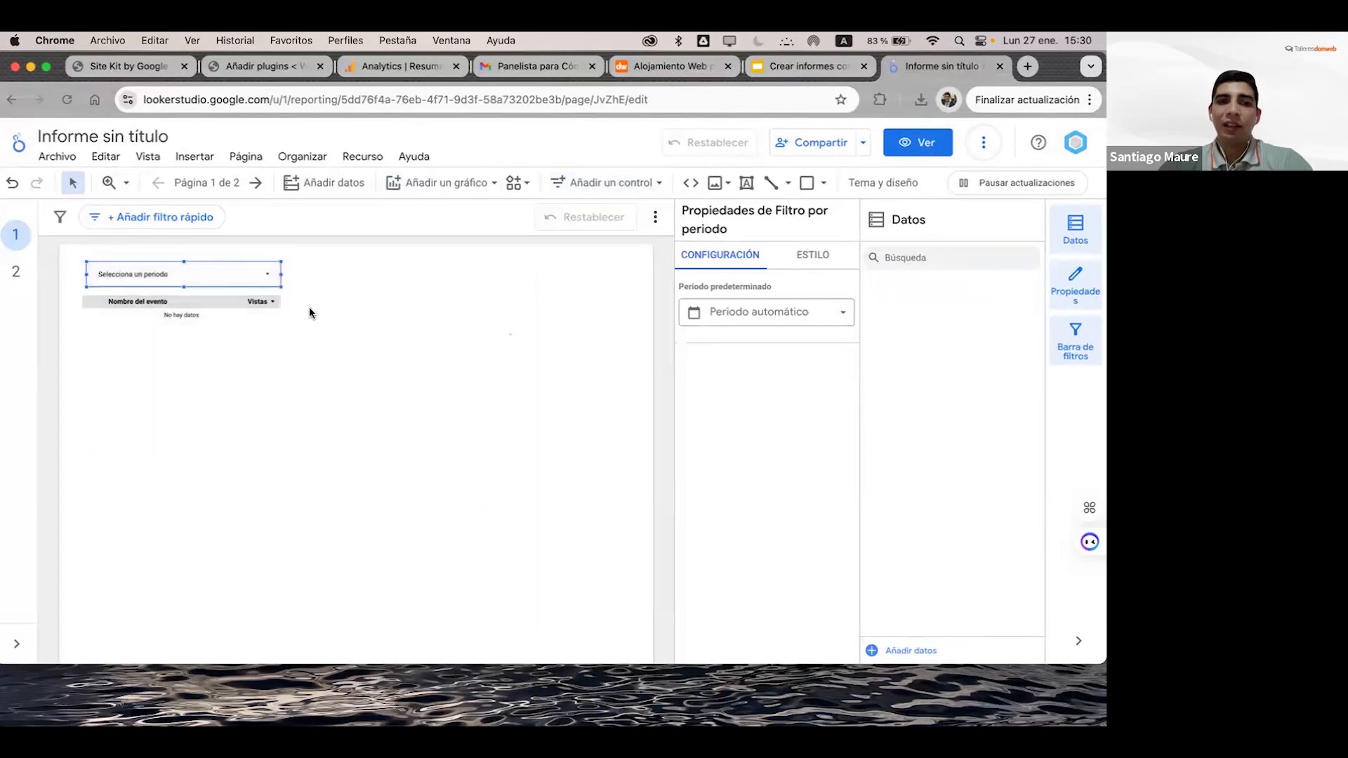
click(211, 274)
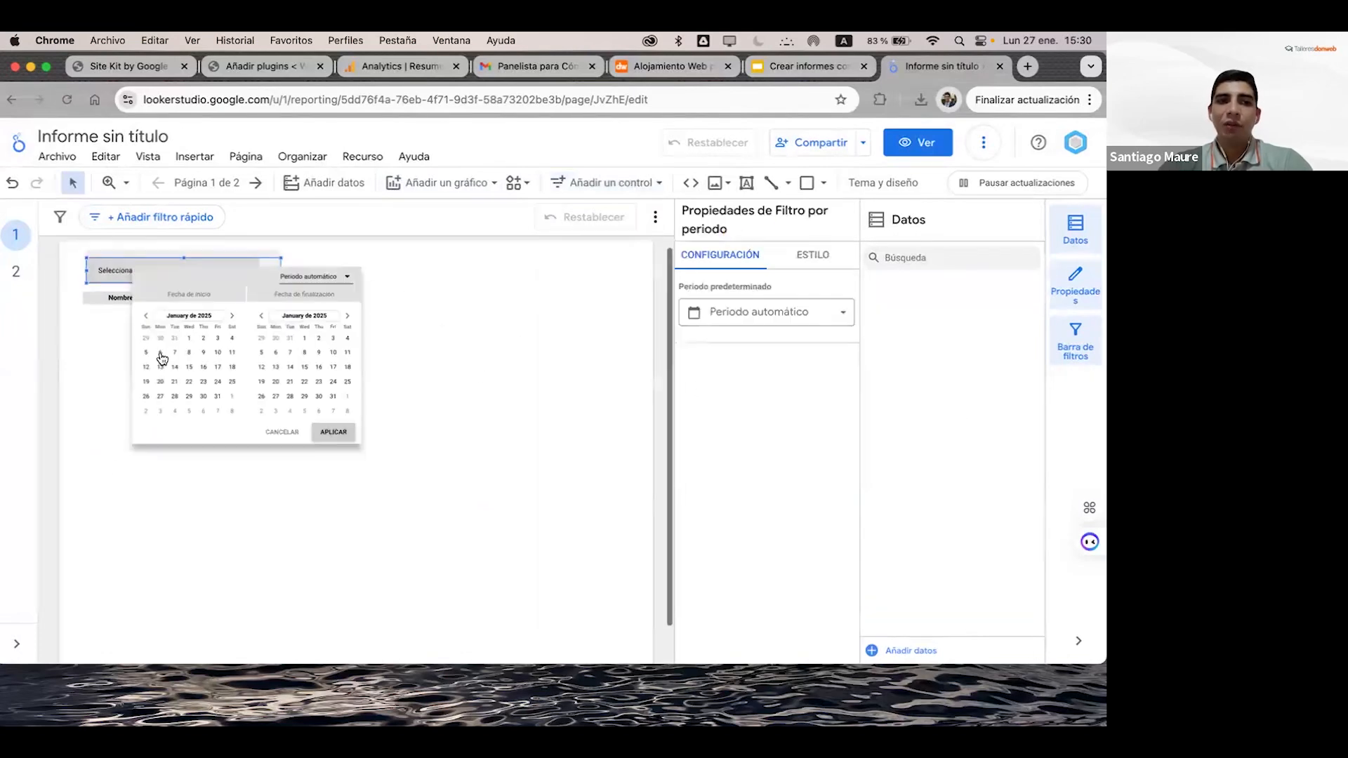
click(341, 278)
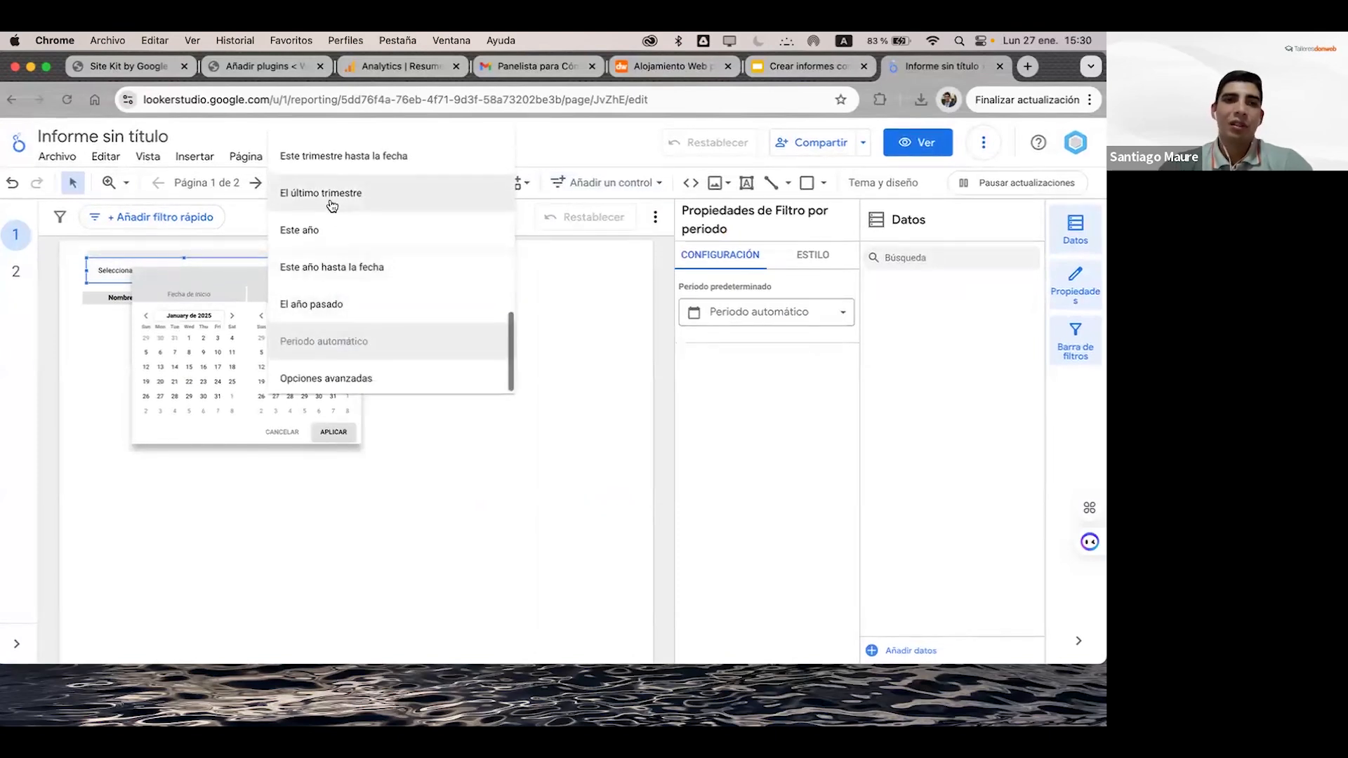
scroll(335, 205, up, 3)
scroll(335, 205, up, 5)
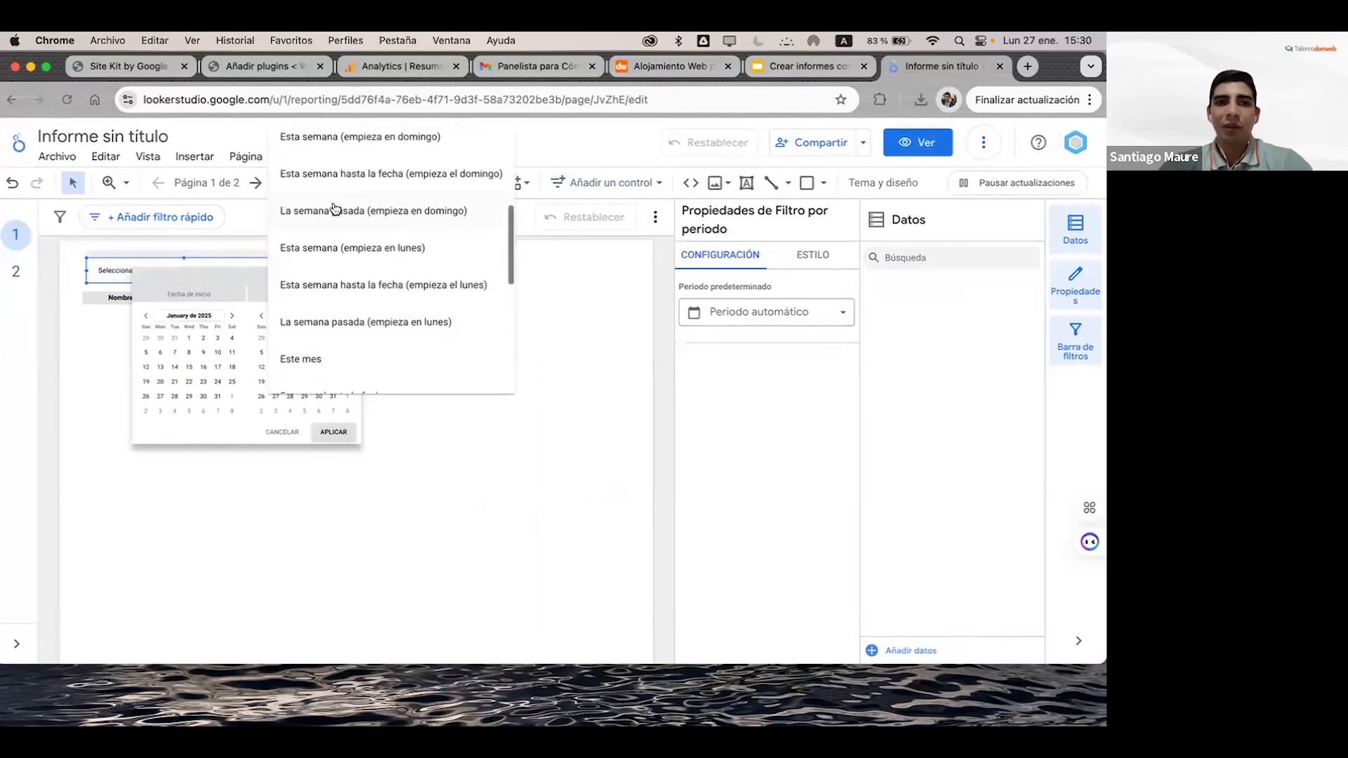
scroll(318, 167, up, 4)
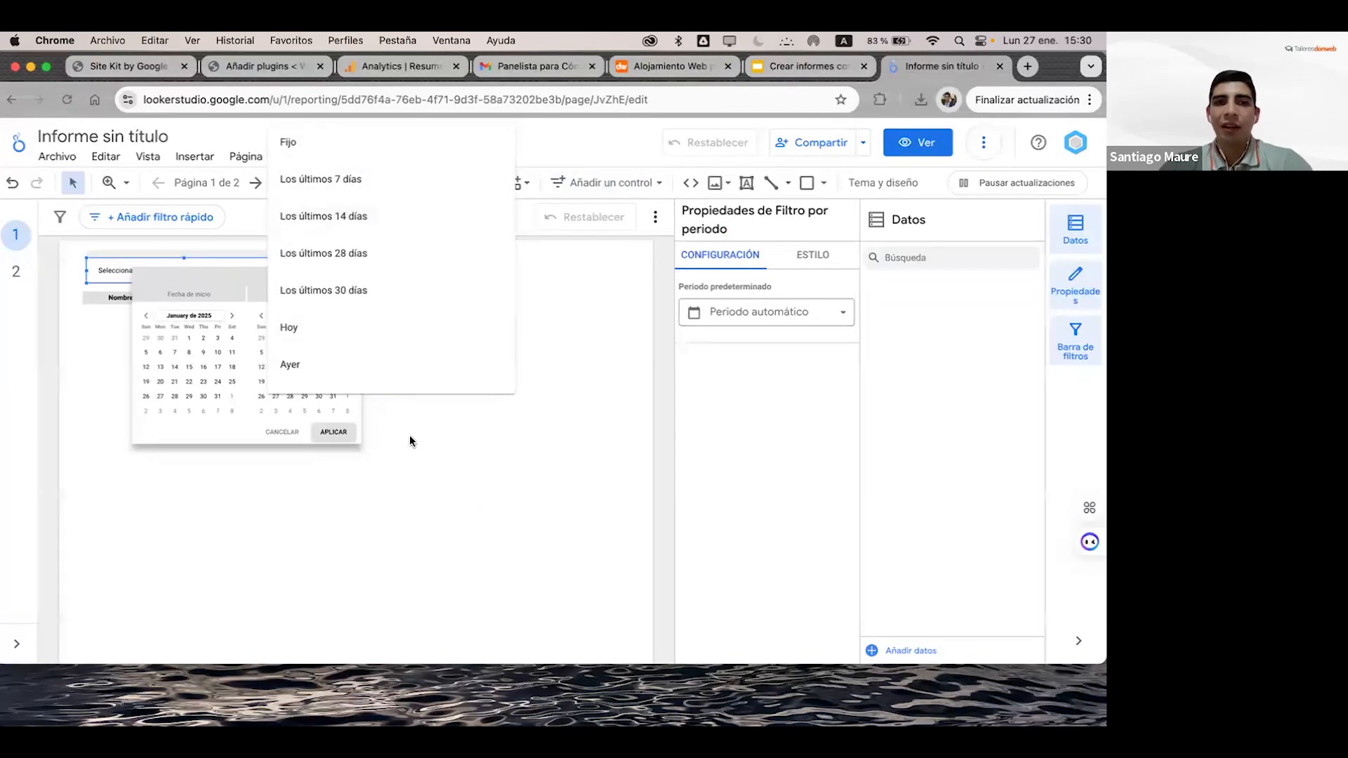
click(470, 424)
click(174, 352)
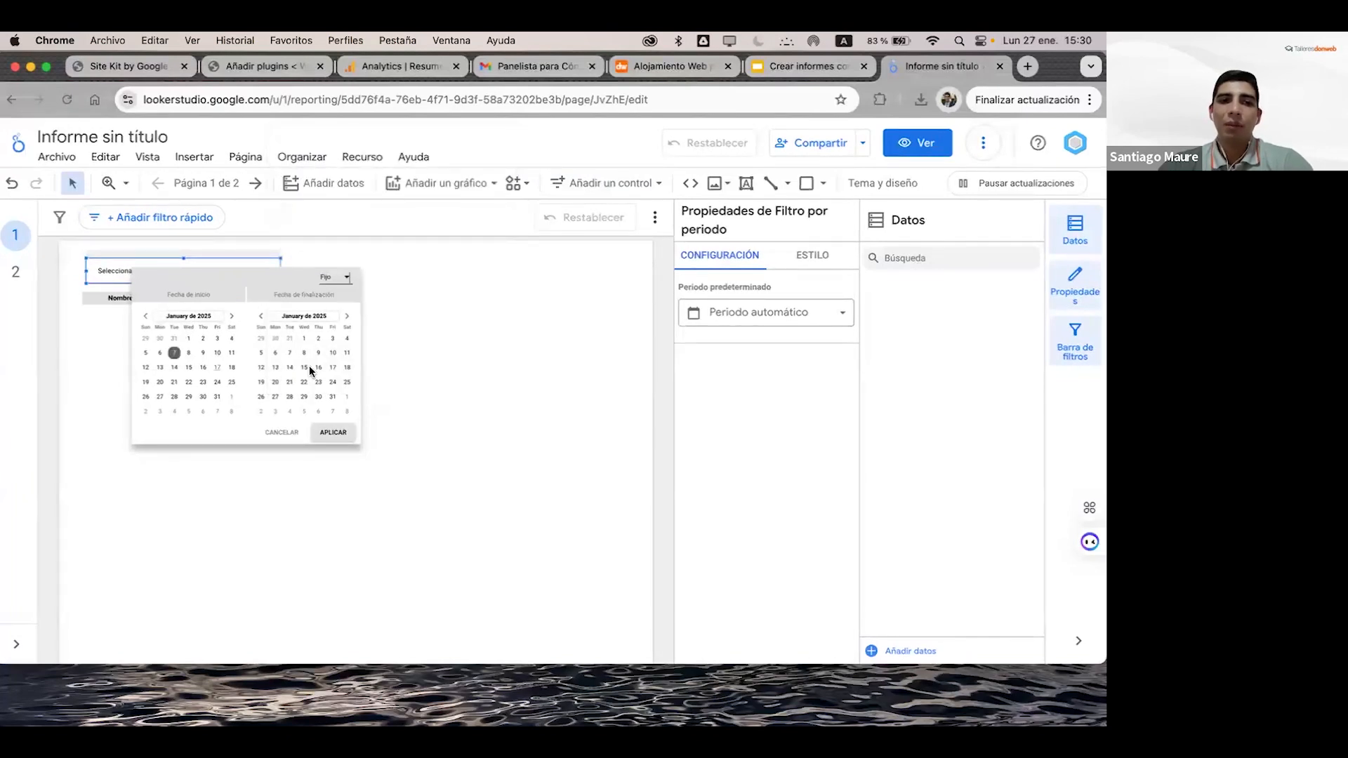
click(281, 430)
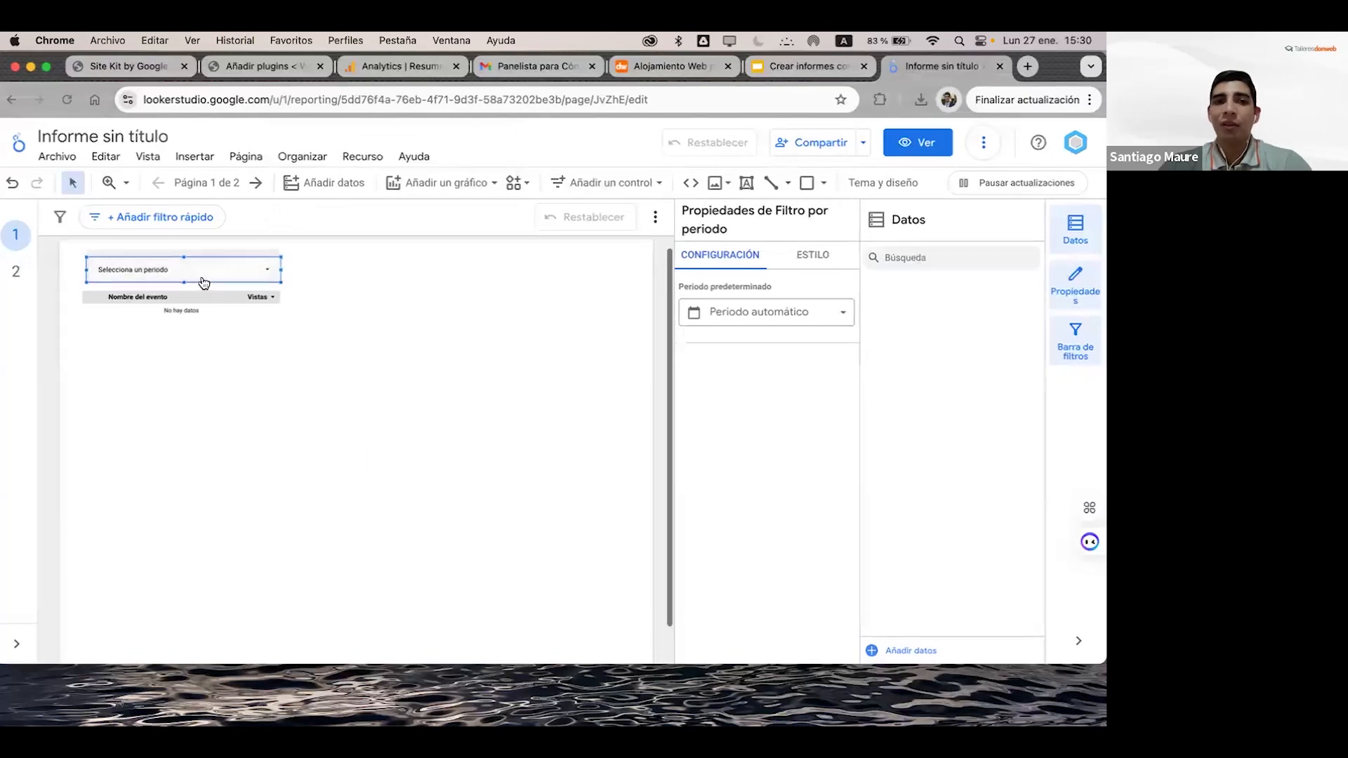
Step: Browse the chart types available for adding a chart to the report
click(268, 346)
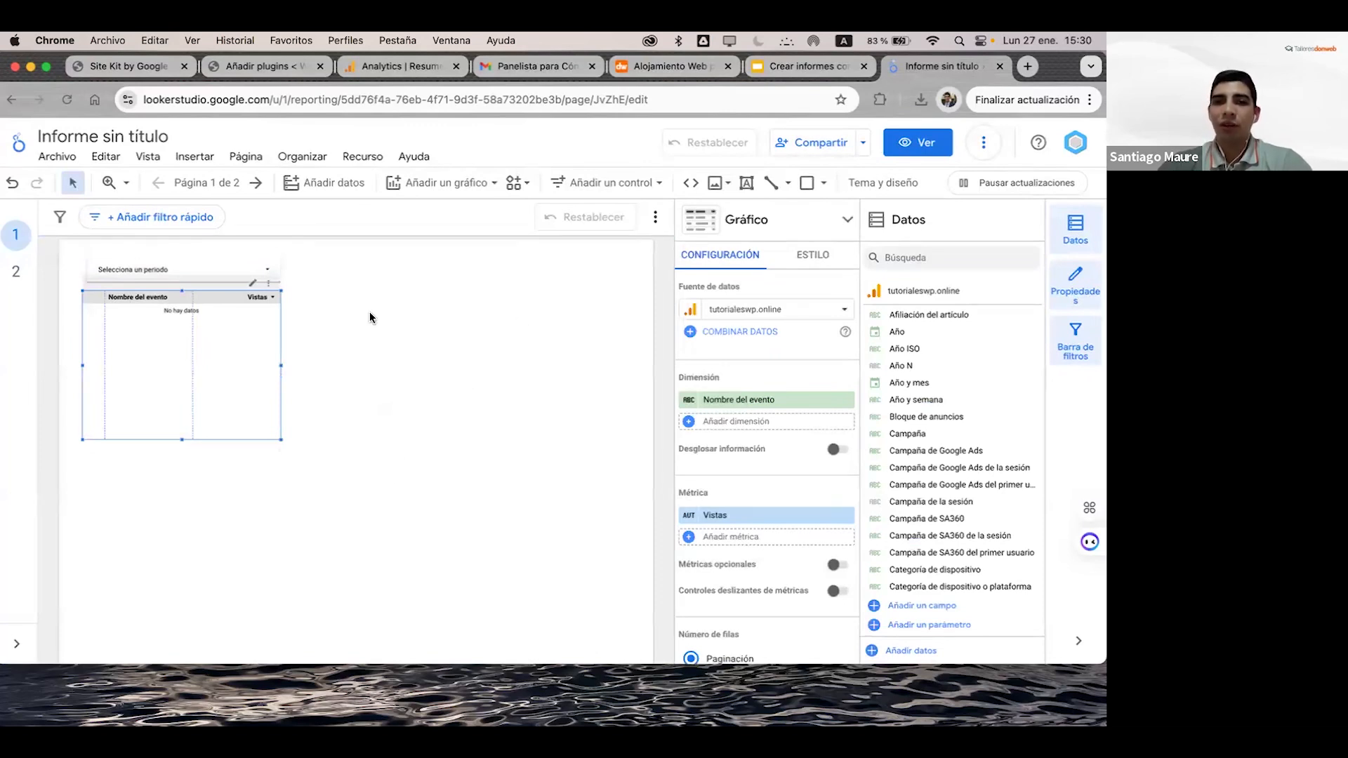
click(485, 373)
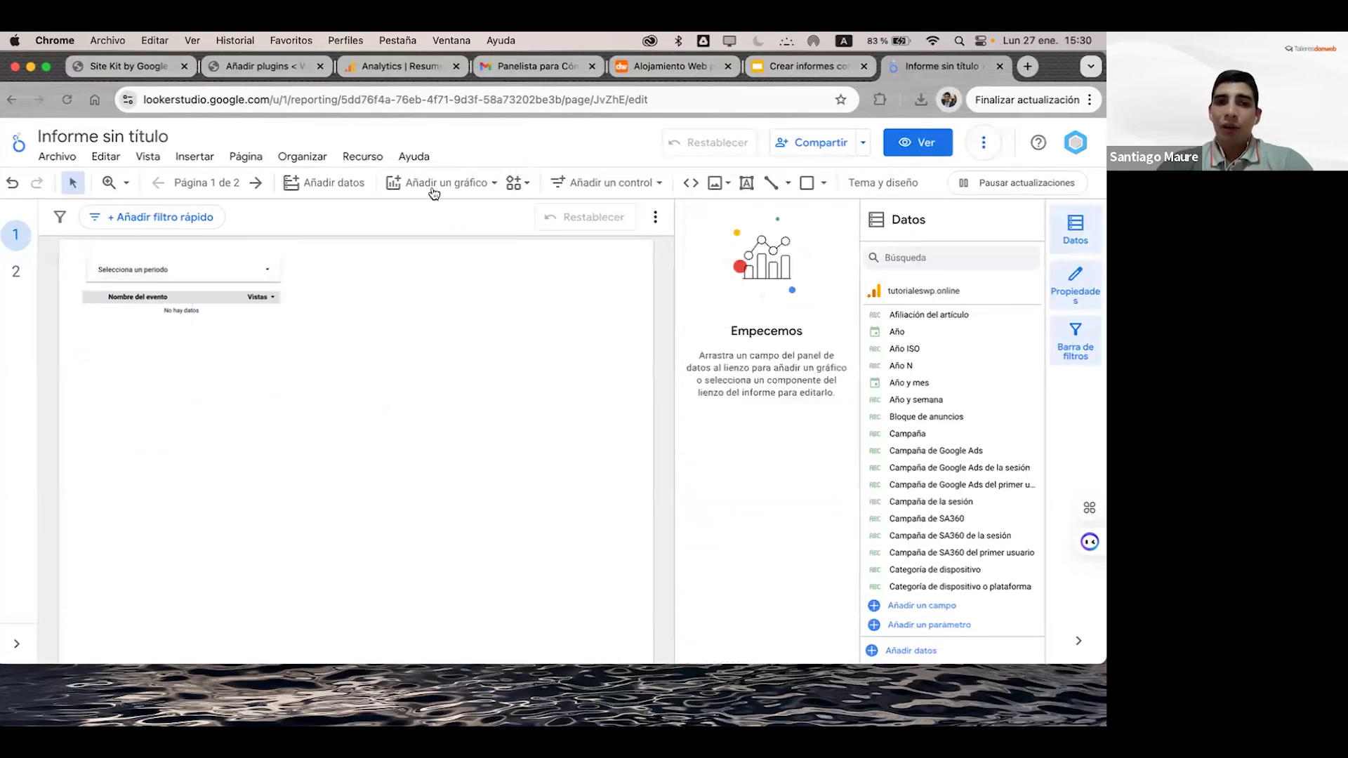
click(518, 183)
click(464, 183)
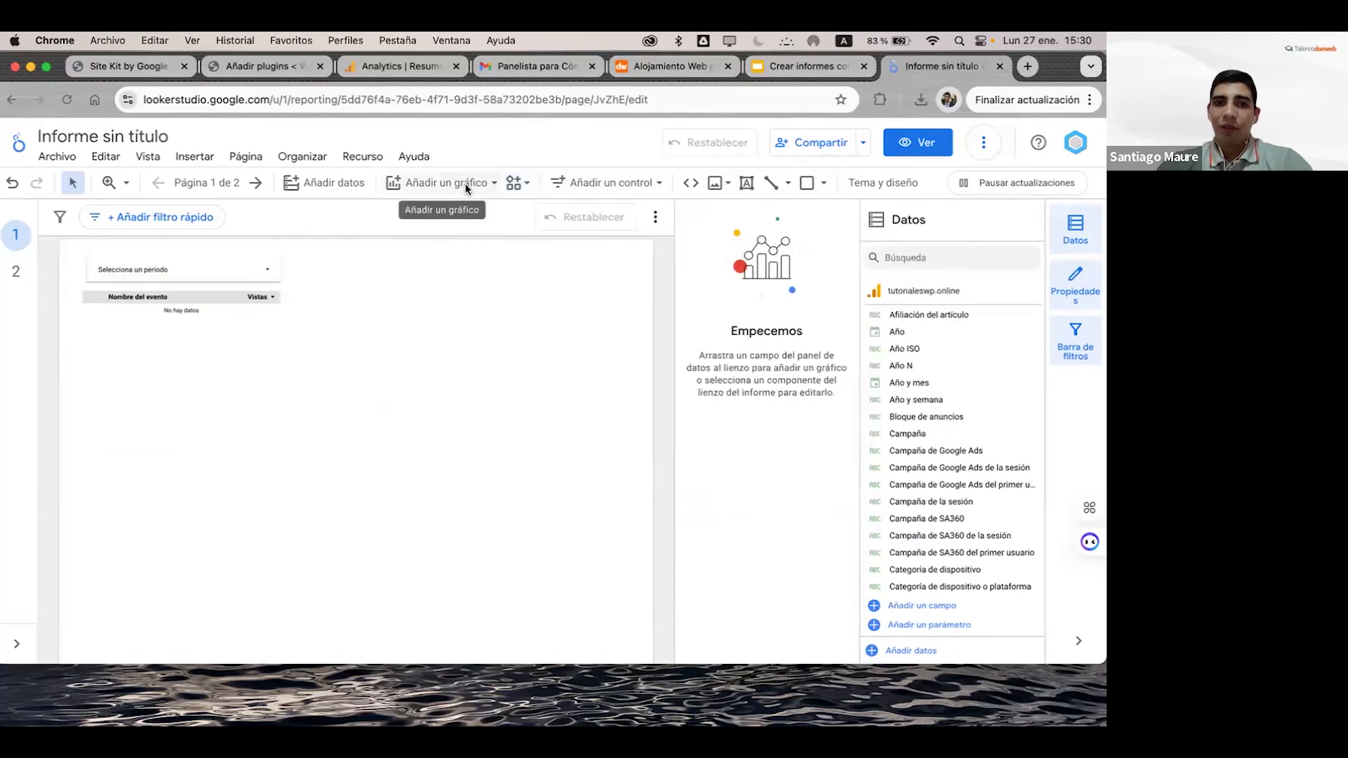
click(465, 183)
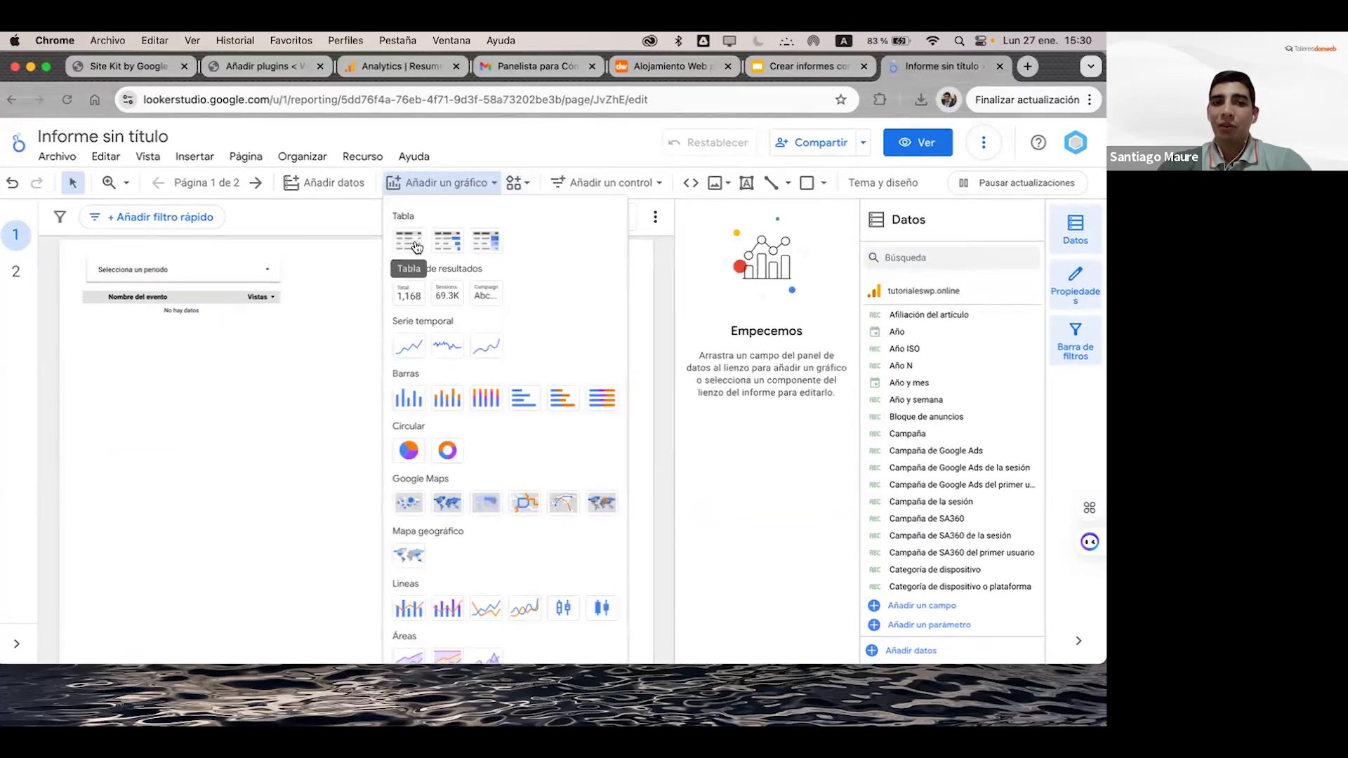
scroll(499, 482, down, 5)
scroll(458, 492, up, 5)
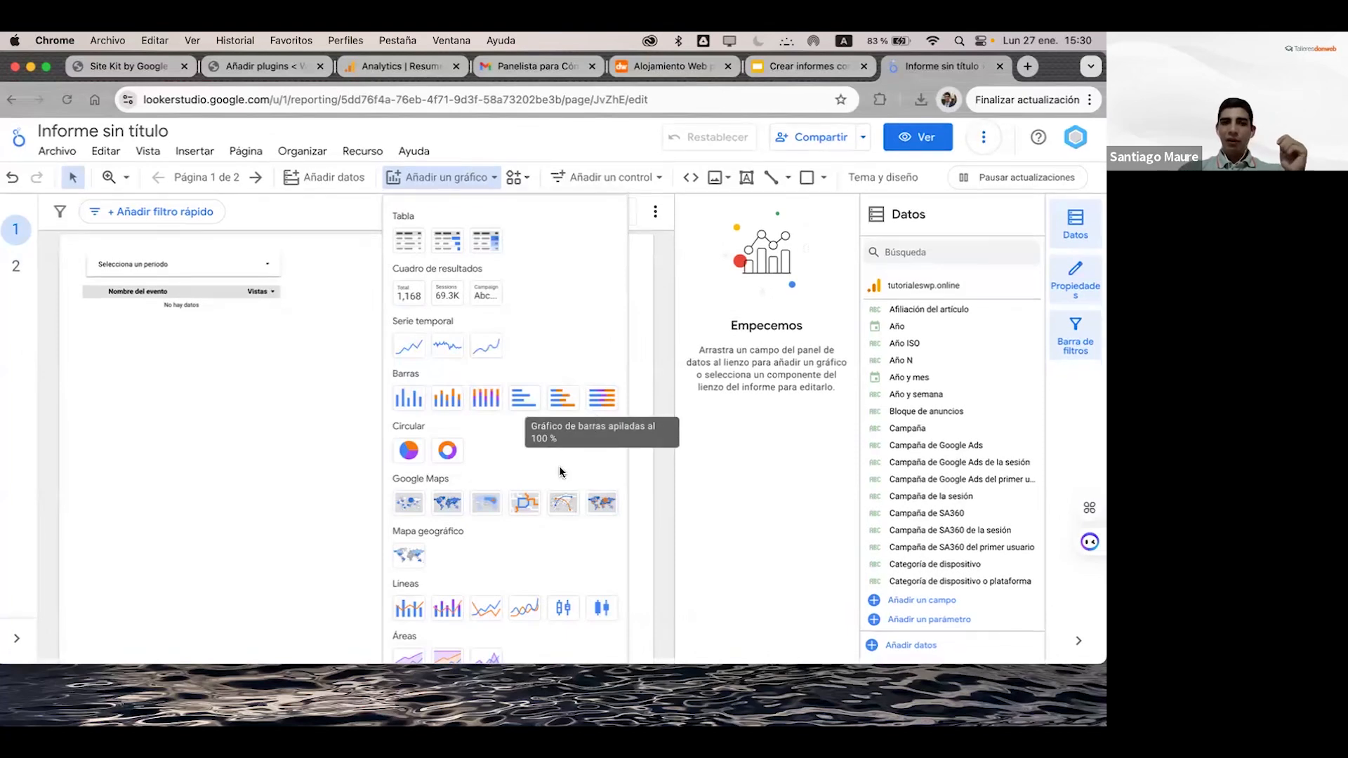
scroll(560, 465, down, 3)
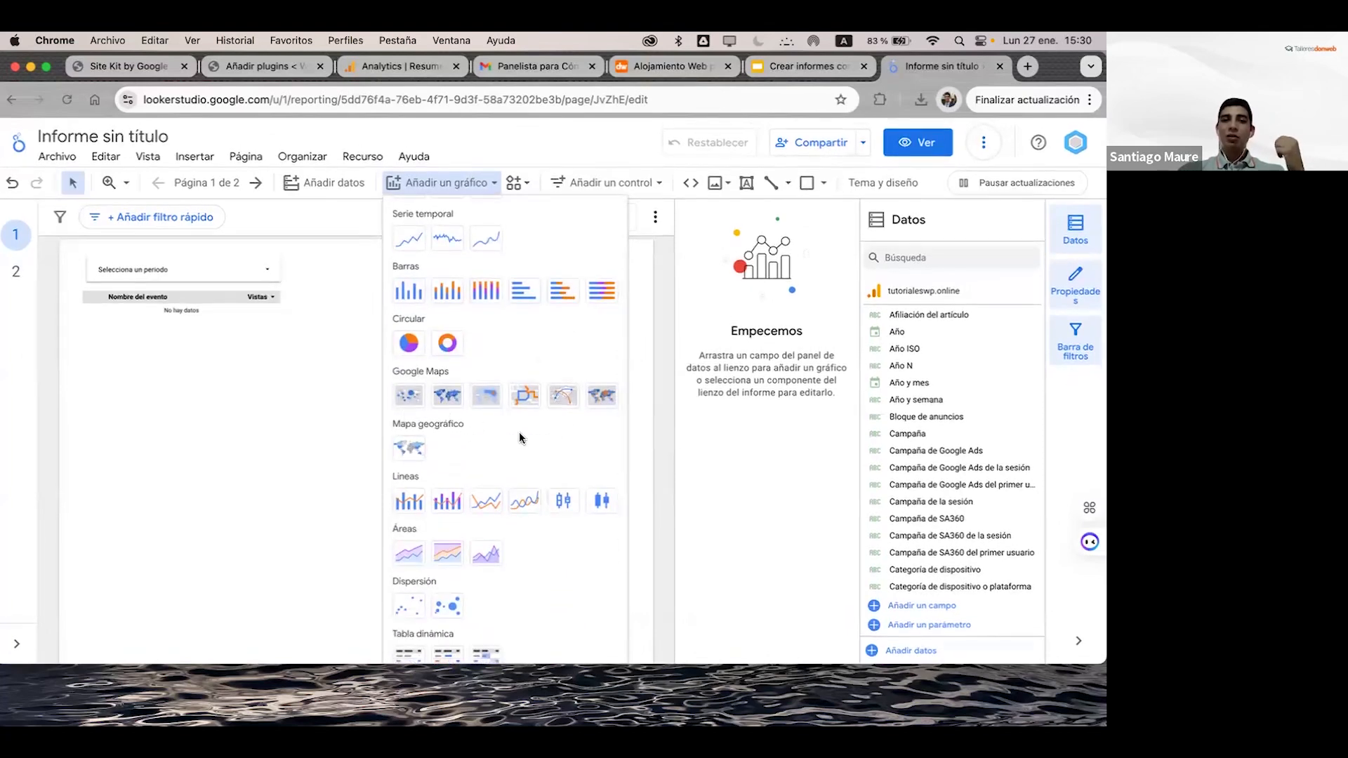
scroll(520, 432, down, 4)
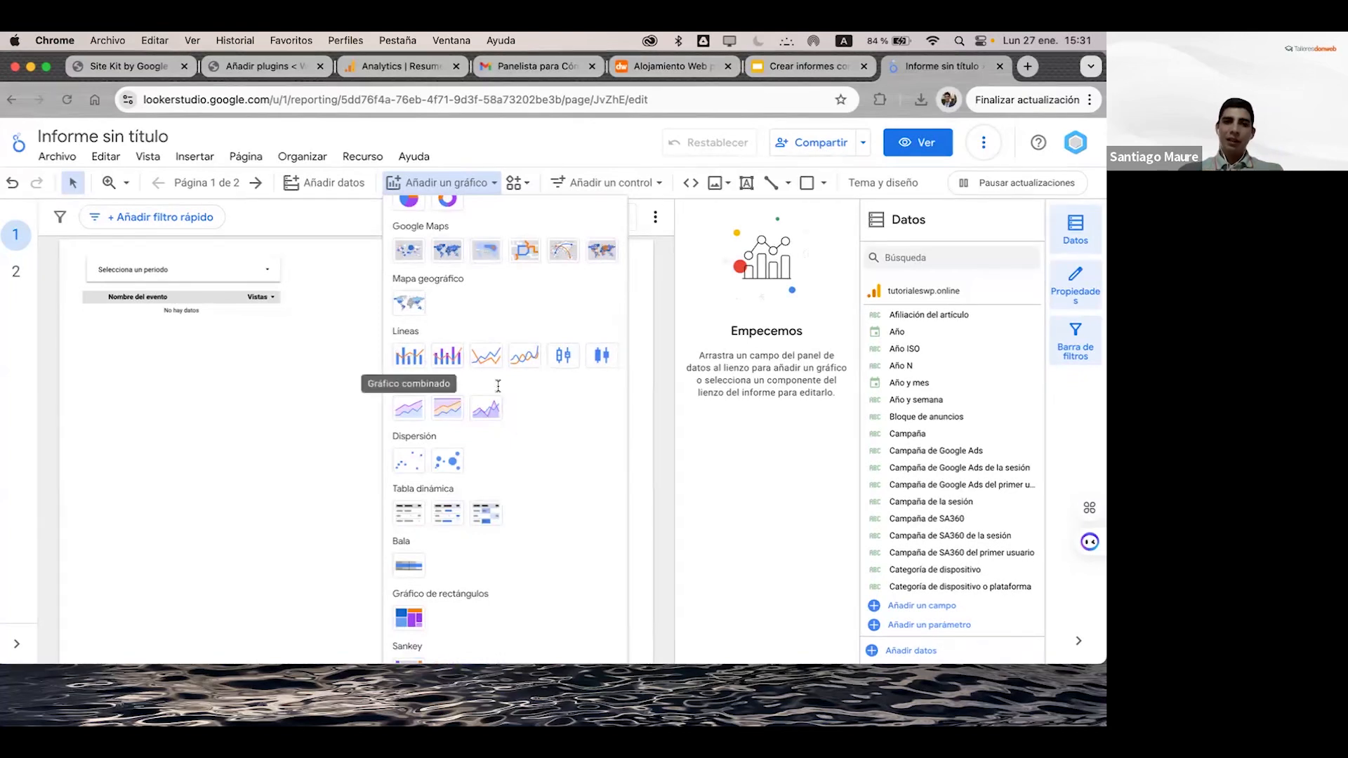
scroll(491, 417, down, 1)
scroll(457, 571, down, 4)
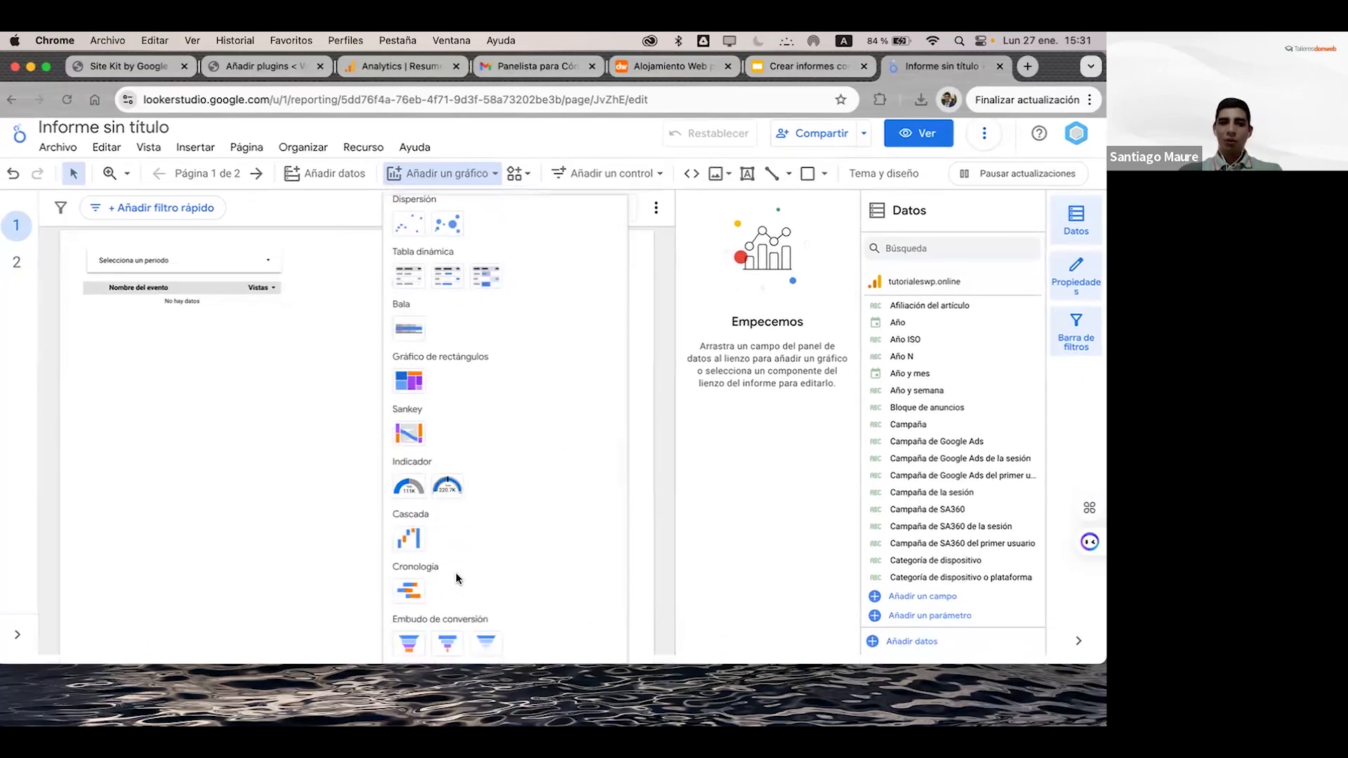
scroll(481, 625, up, 1)
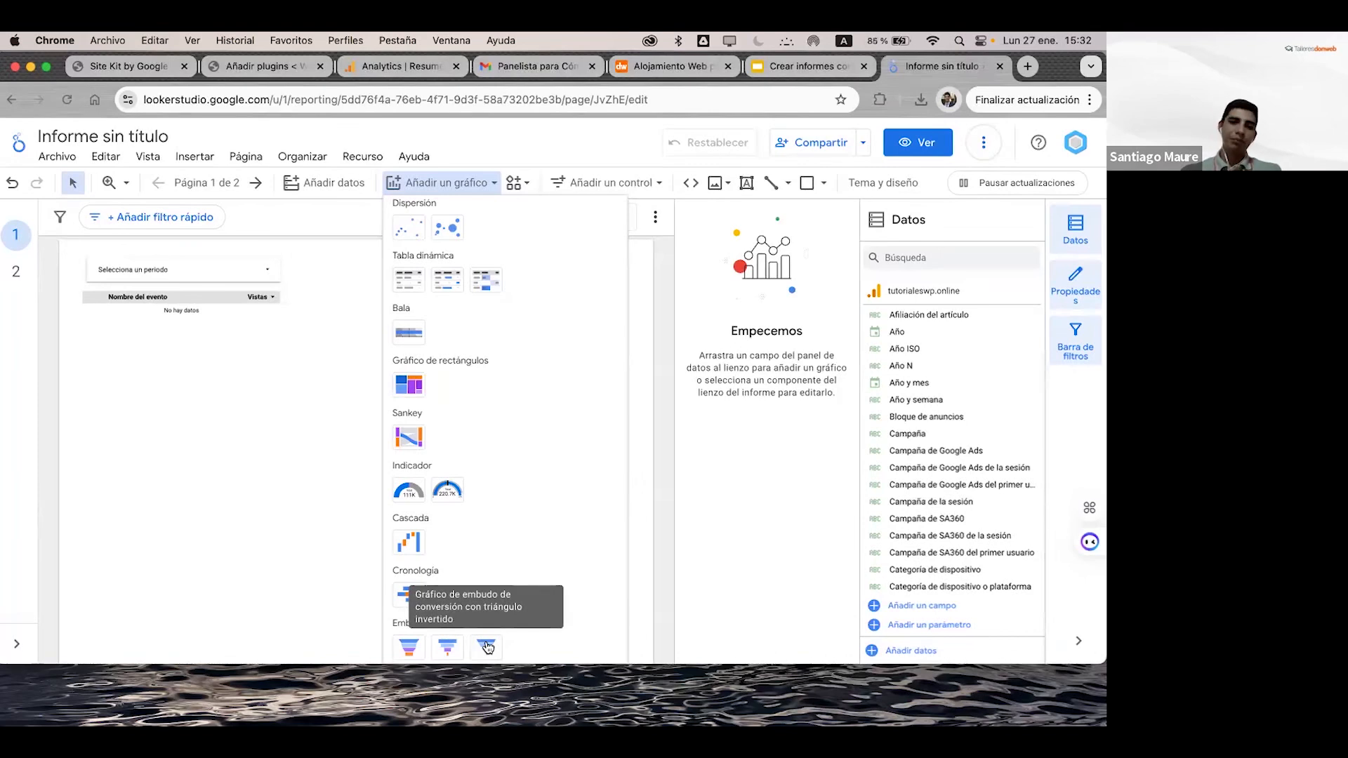
scroll(502, 372, up, 10)
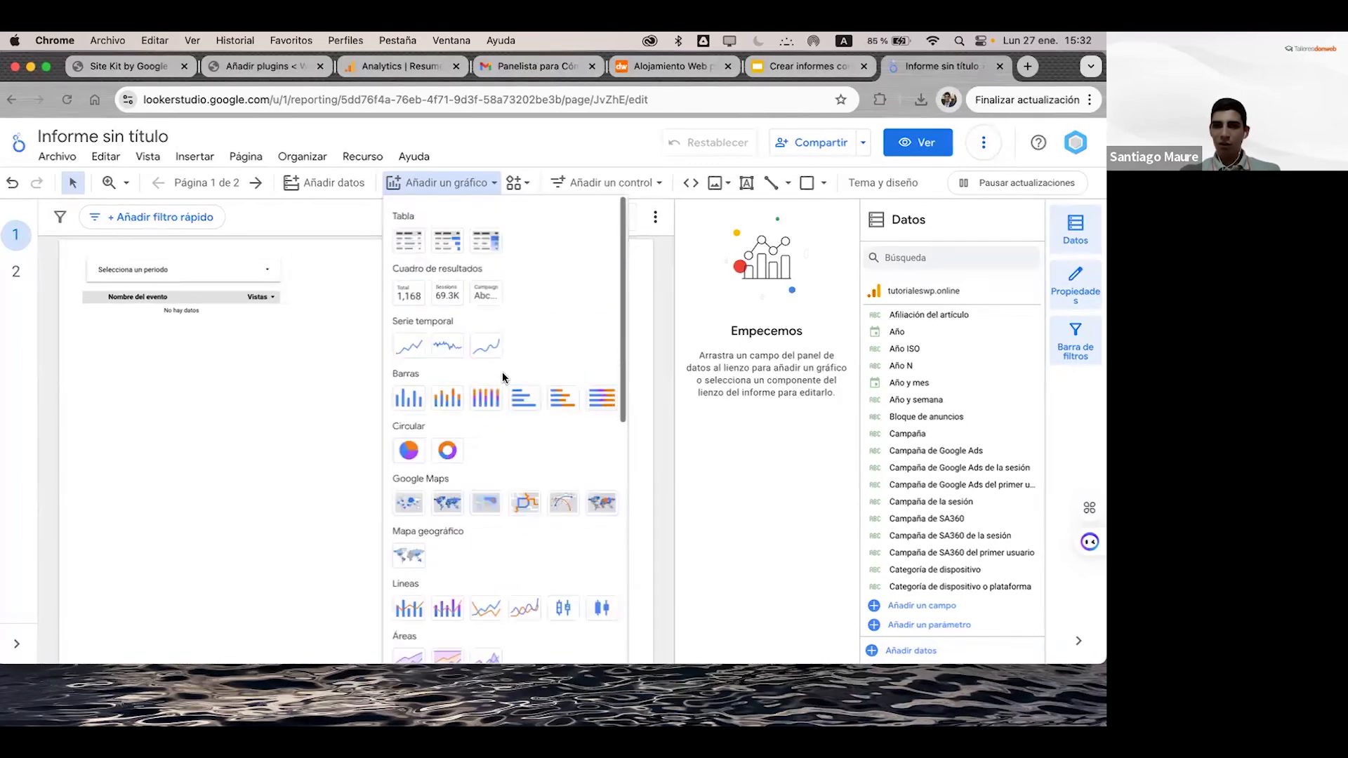
Step: Add a scorecard chart to page 1, placed to the right of the date range control
click(410, 299)
click(414, 356)
drag(417, 360, 432, 289)
click(460, 378)
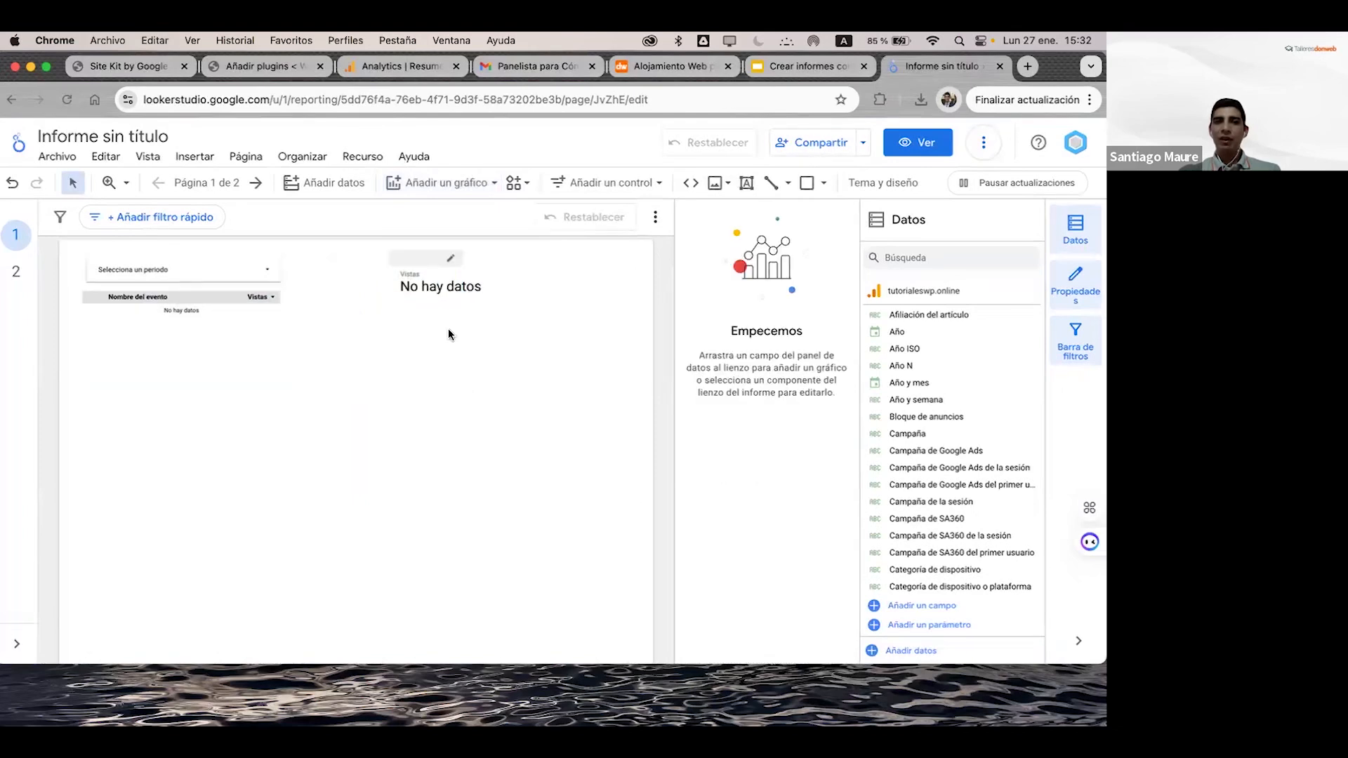
Step: Select the scorecard and review the list of data sources available for it
click(423, 289)
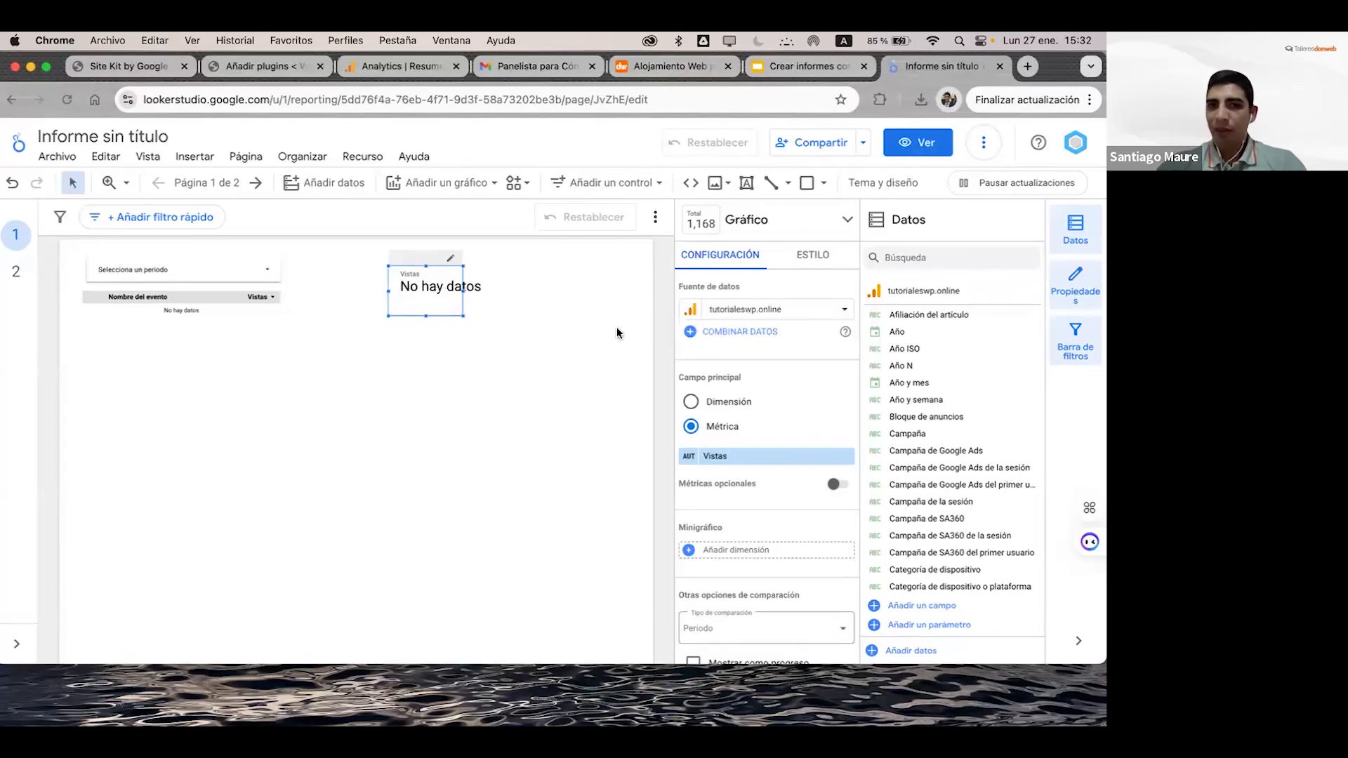
click(758, 310)
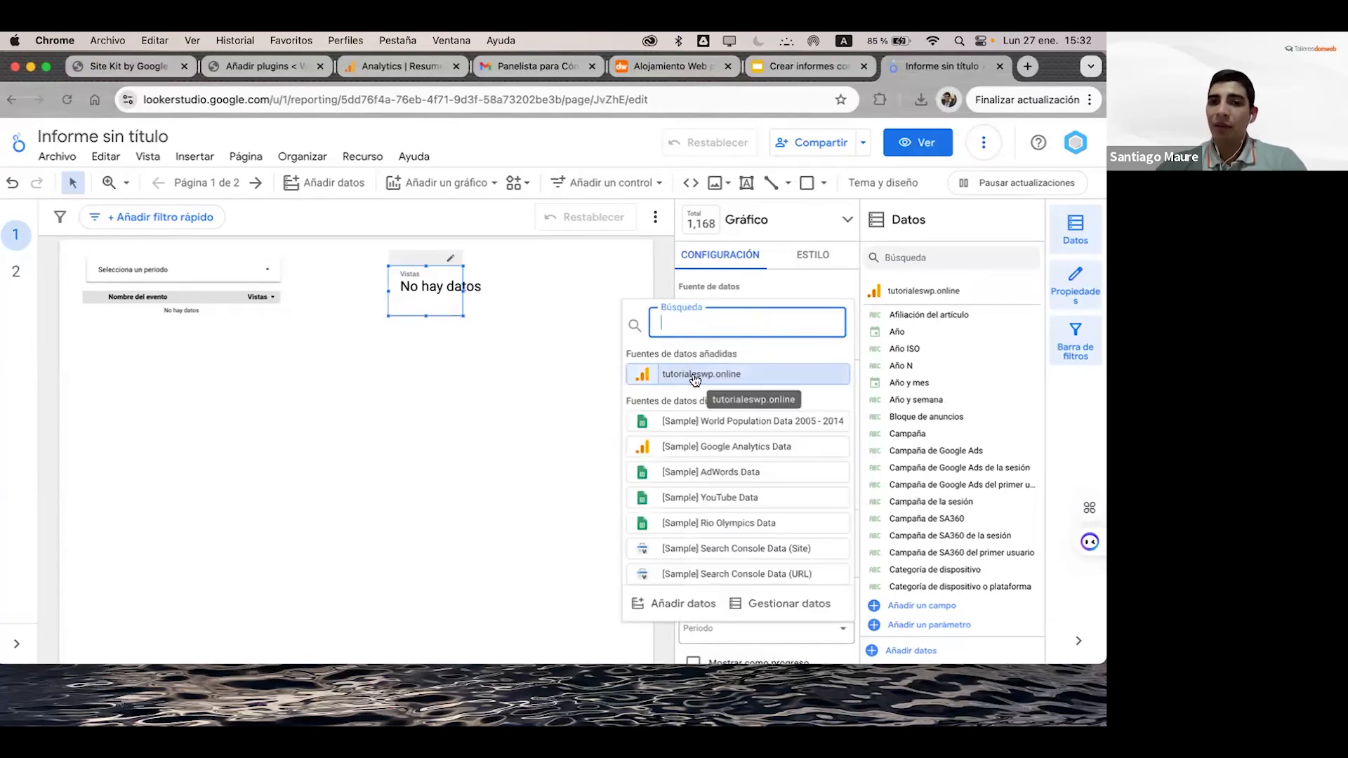
scroll(795, 467, down, 2)
scroll(792, 464, up, 3)
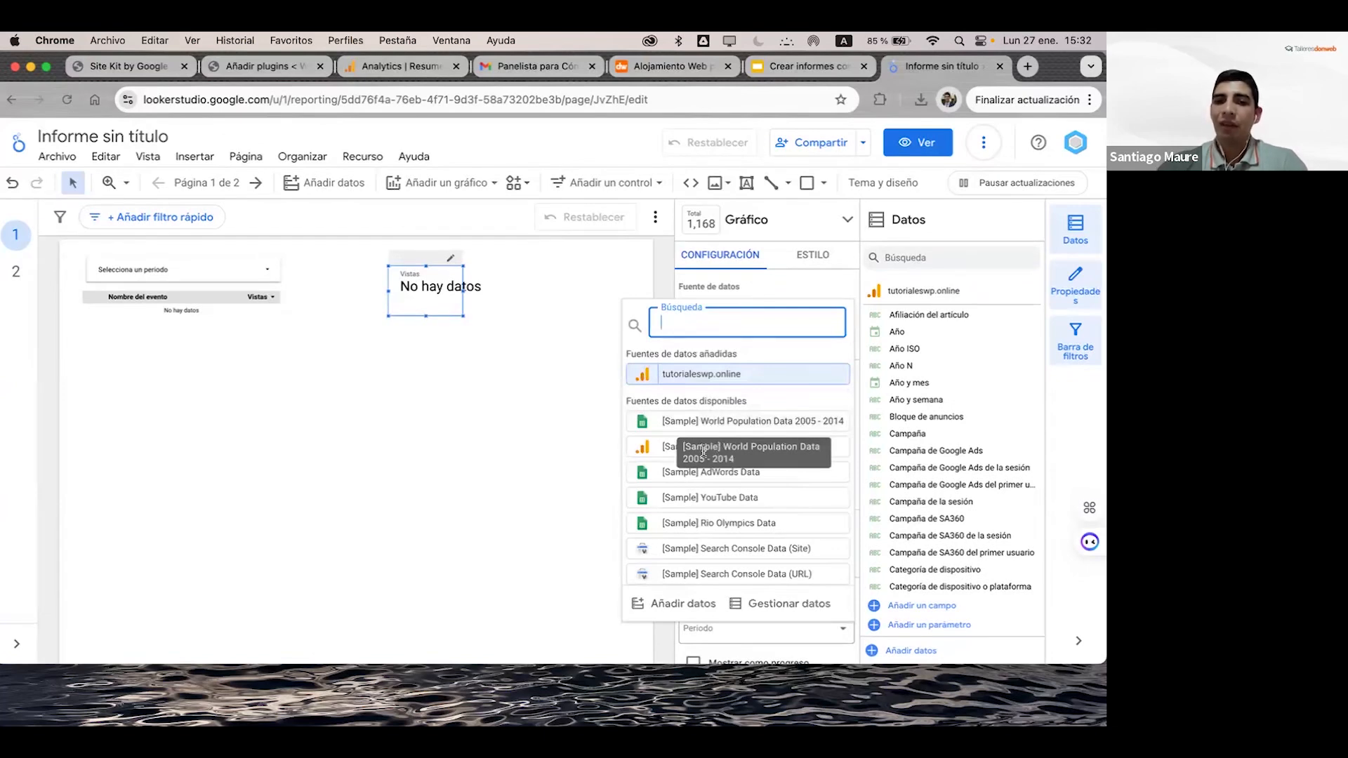
scroll(703, 451, down, 1)
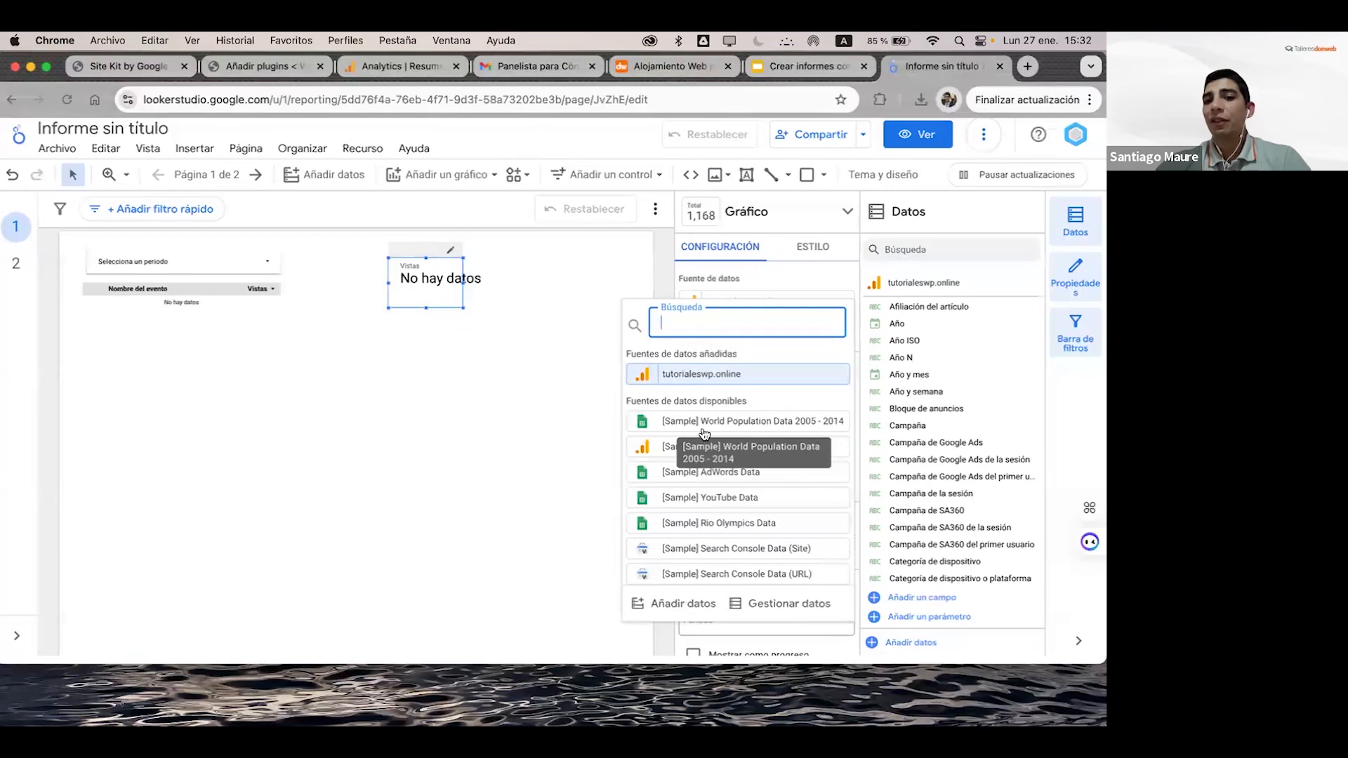
click(585, 328)
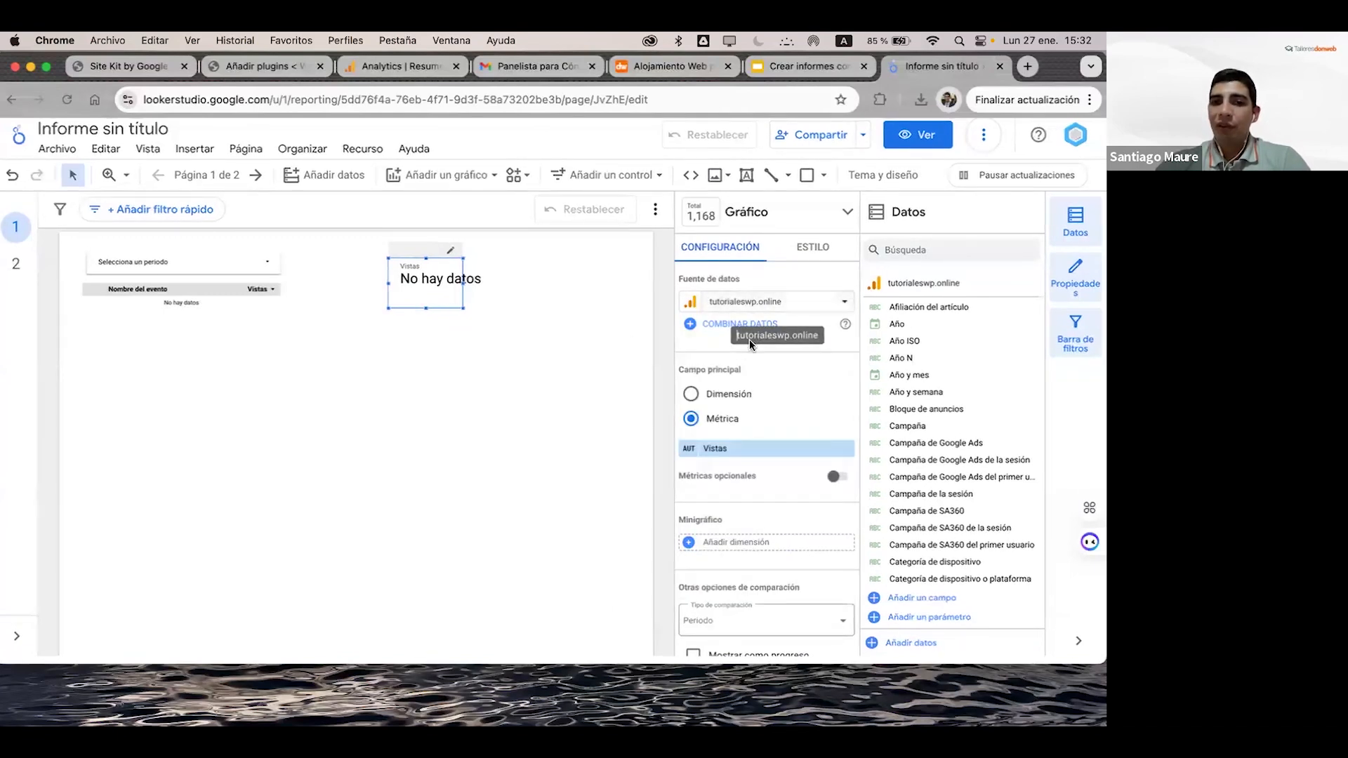
Step: Examine the scorecard's configuration settings, including primary field, sparkline and comparison options
scroll(748, 339, up, 1)
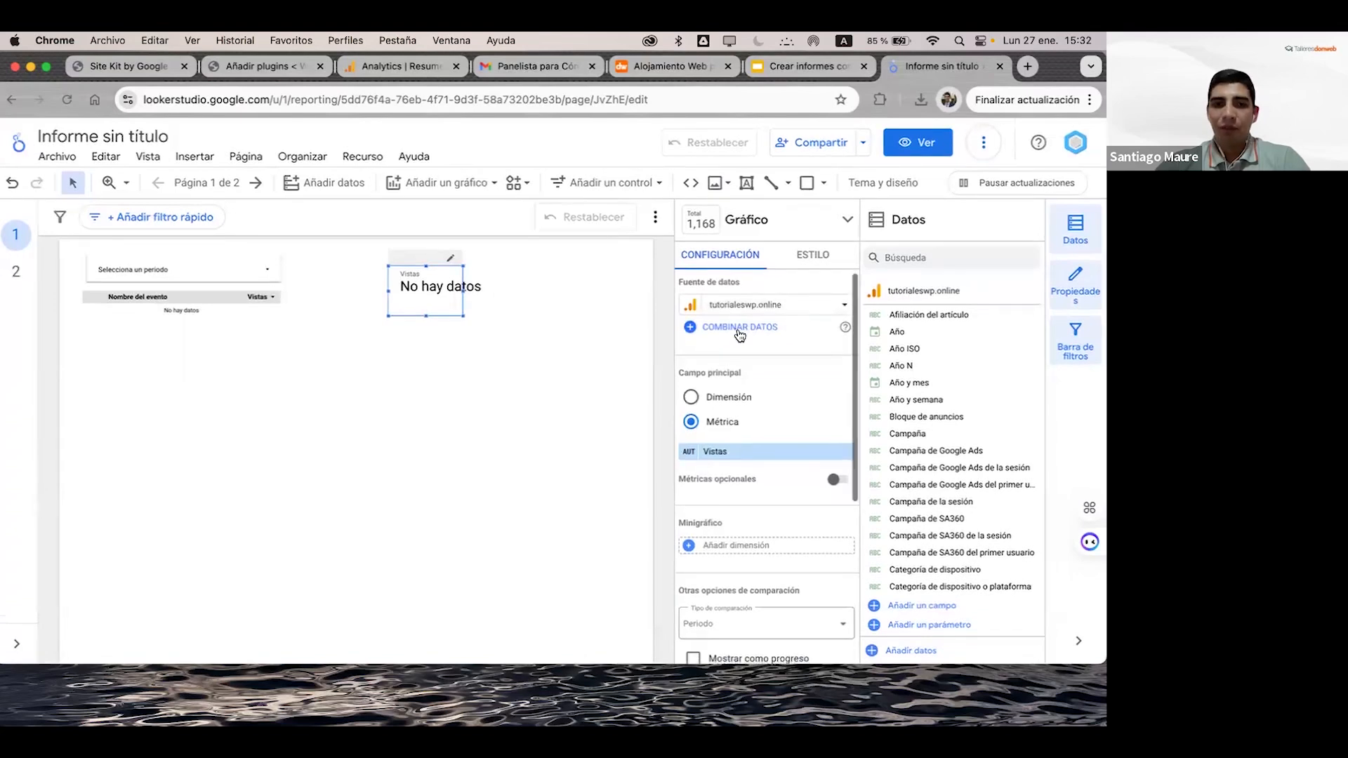
scroll(738, 337, down, 1)
scroll(694, 422, up, 1)
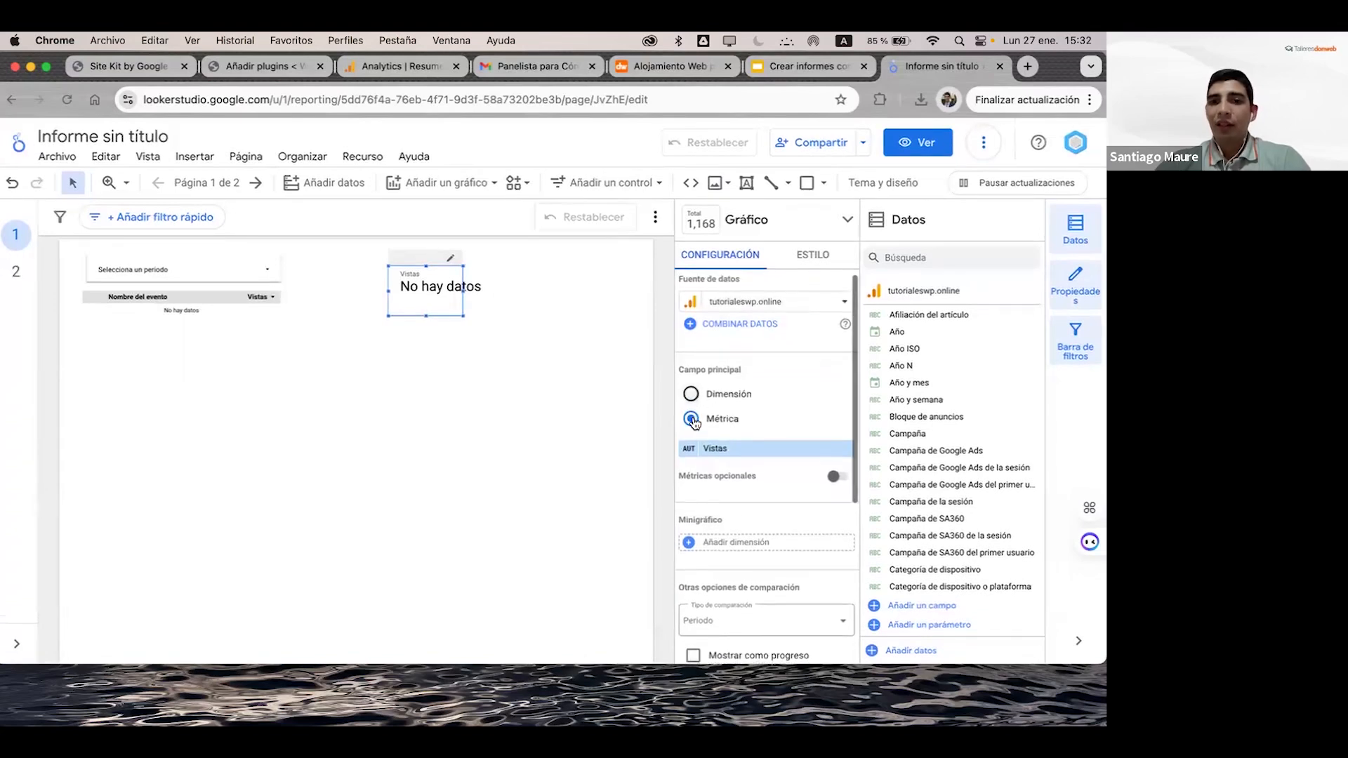
scroll(727, 399, down, 3)
scroll(728, 399, up, 1)
scroll(727, 416, down, 1)
scroll(718, 354, up, 3)
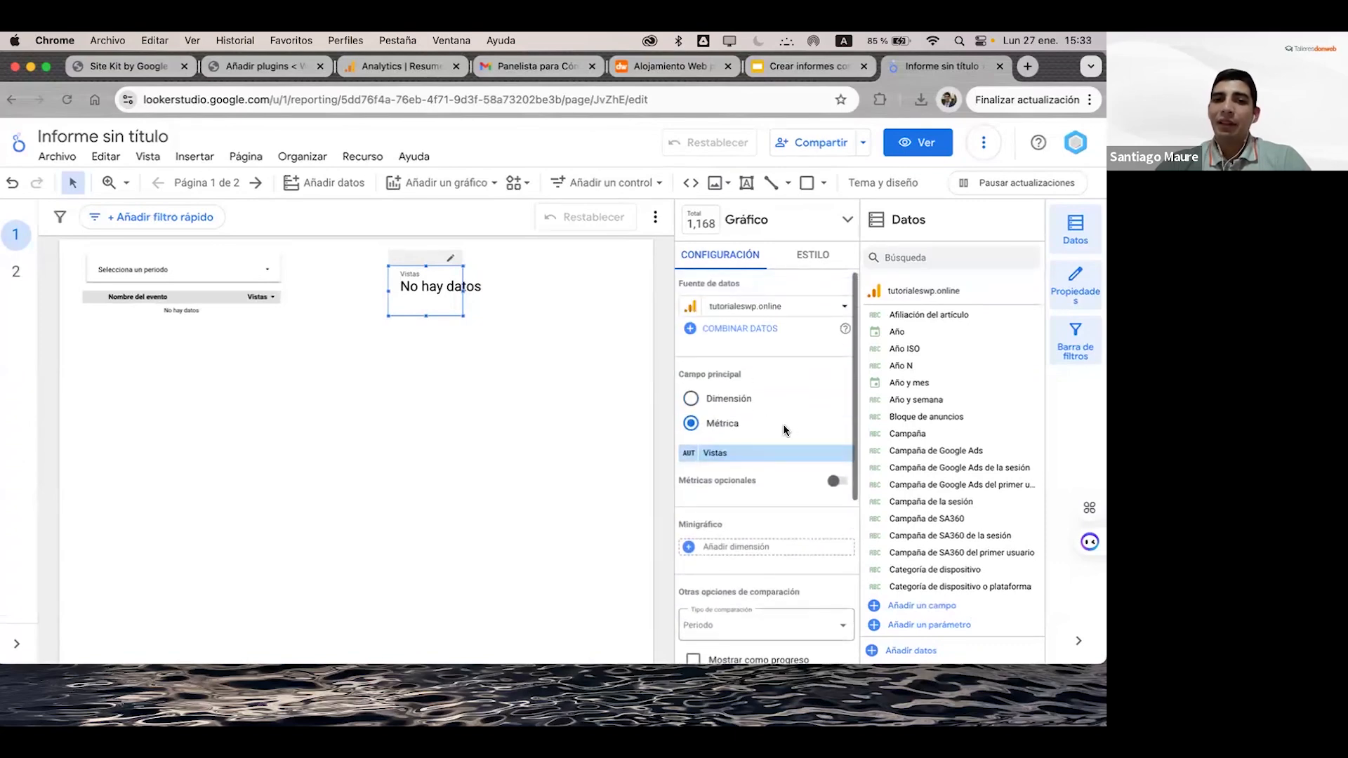
click(500, 311)
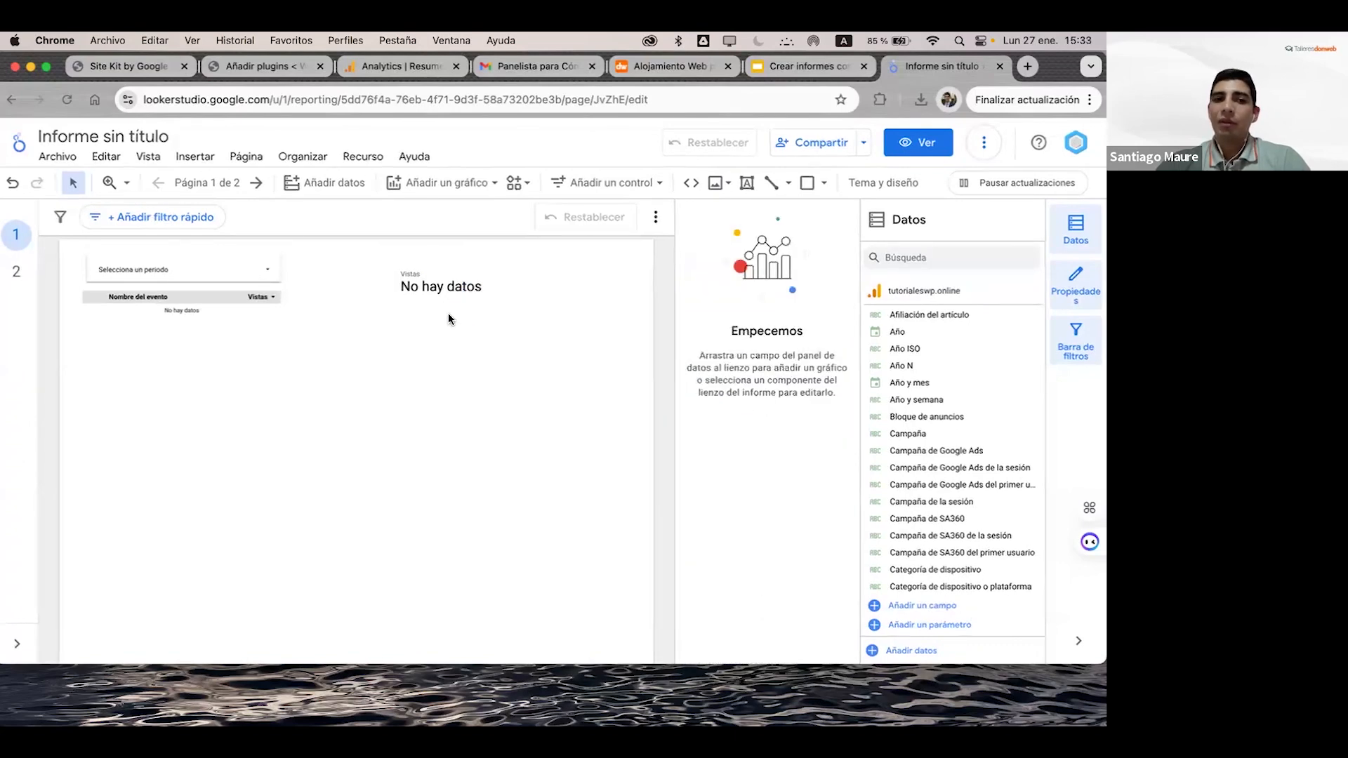
click(430, 302)
scroll(798, 473, down, 3)
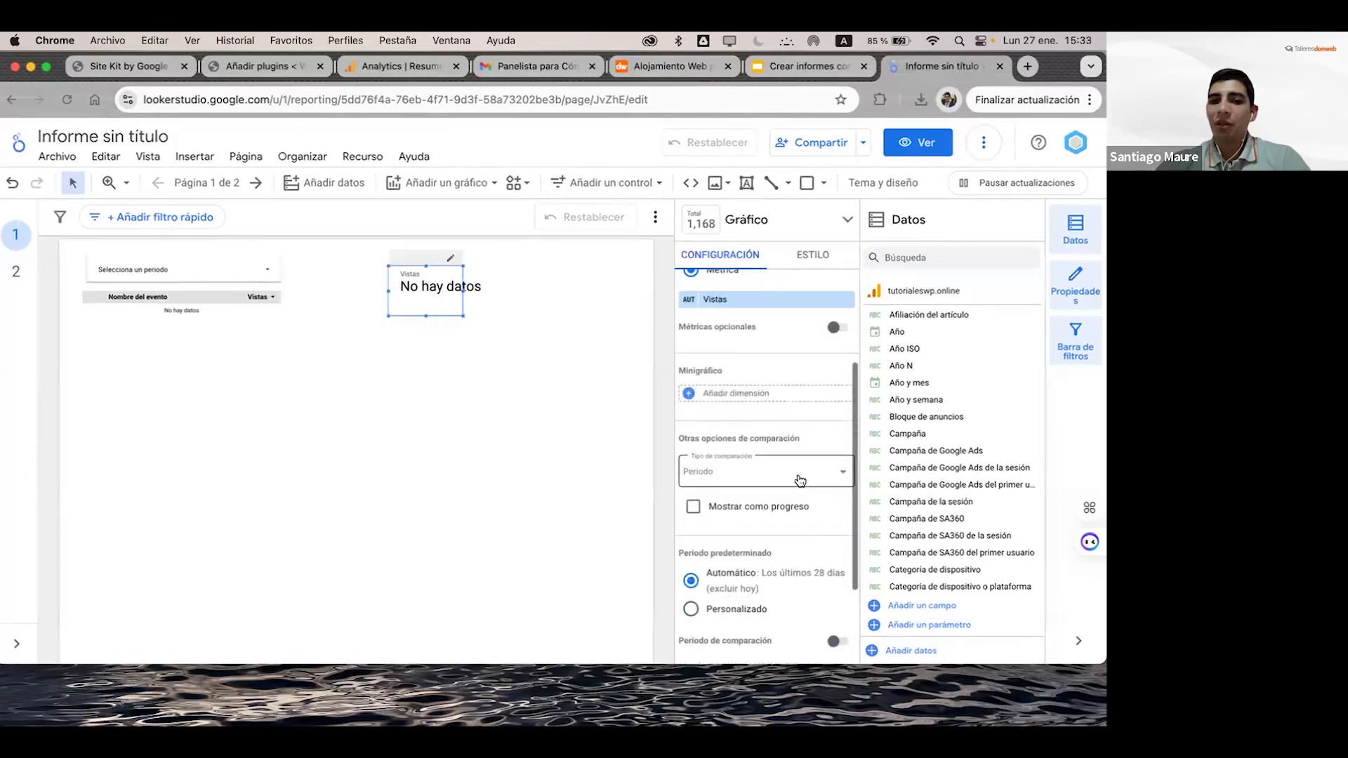
scroll(798, 473, up, 2)
scroll(797, 475, down, 1)
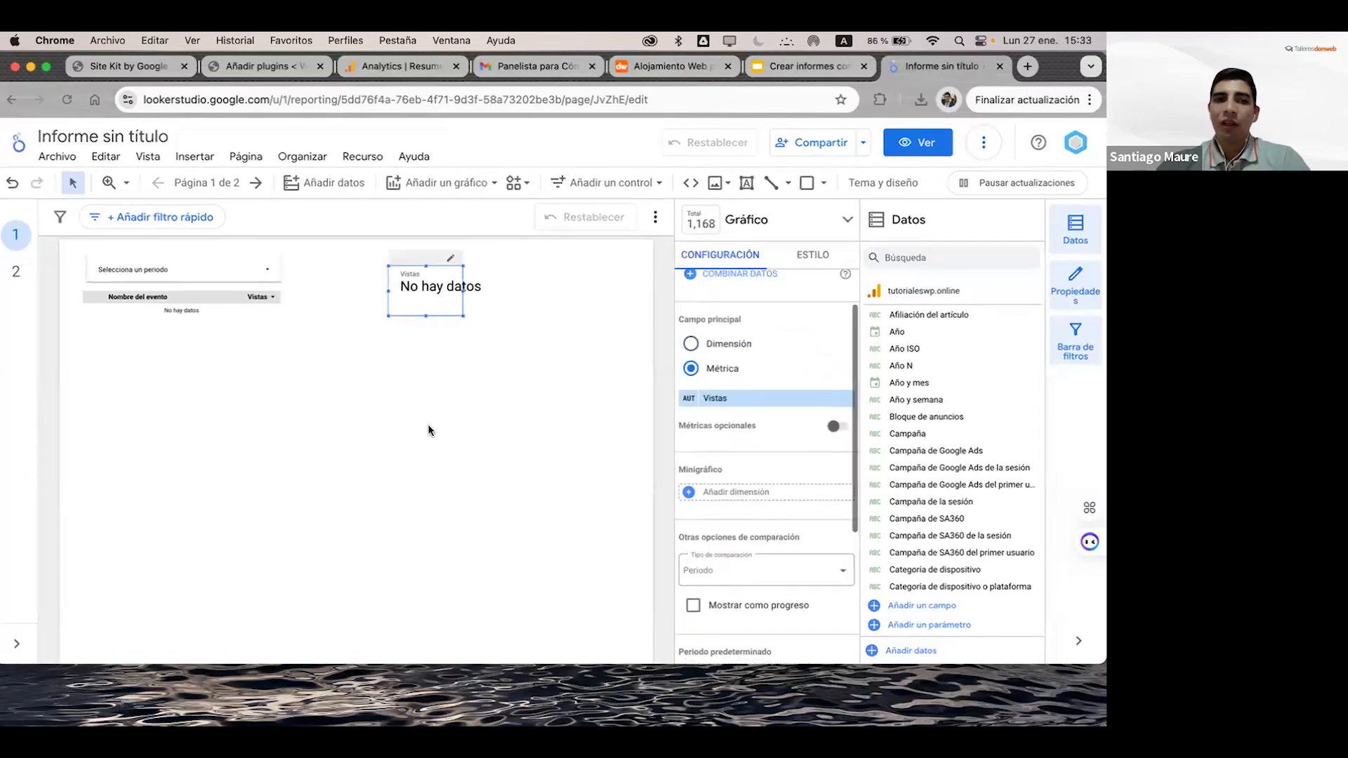
scroll(410, 423, up, 1)
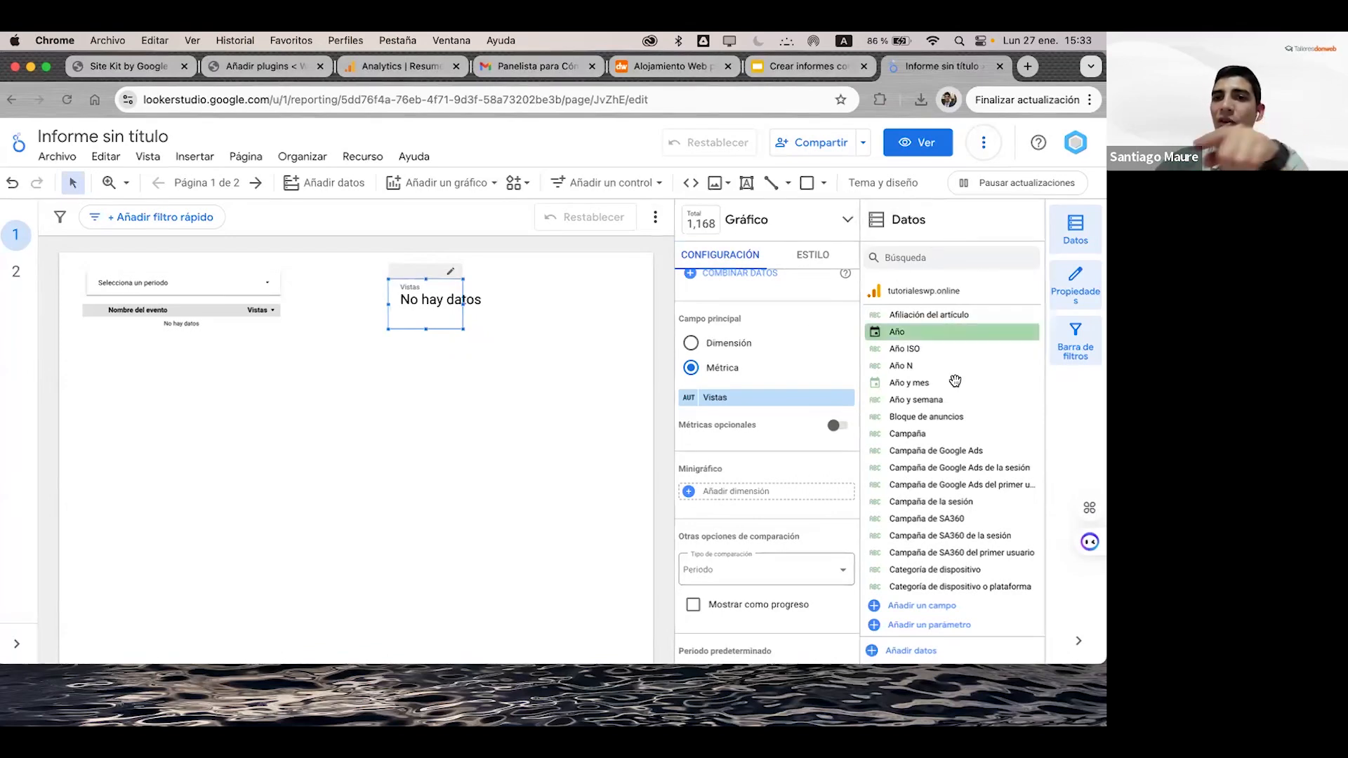
Step: Scroll through the tutorialeswp.online dimensions and metrics in the data panel
scroll(954, 379, down, 15)
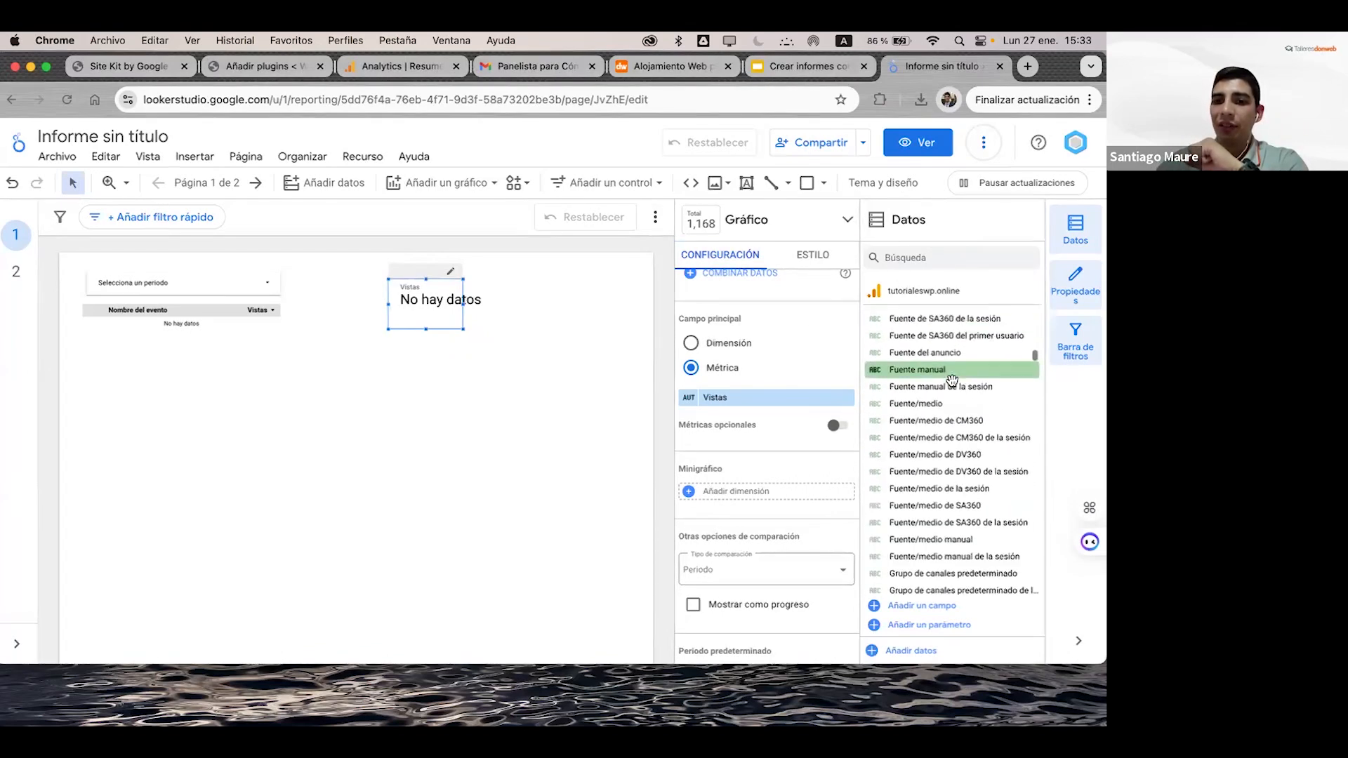
scroll(952, 380, down, 15)
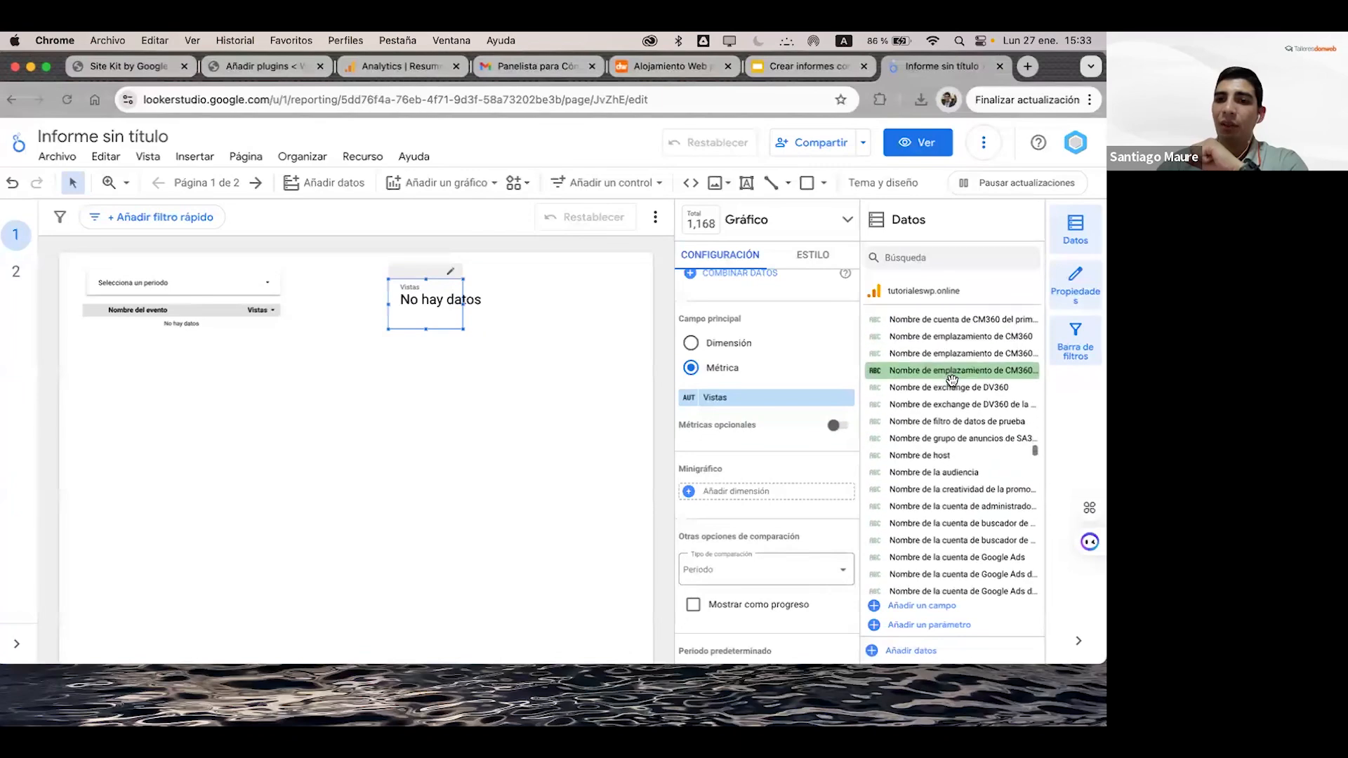
scroll(952, 380, down, 15)
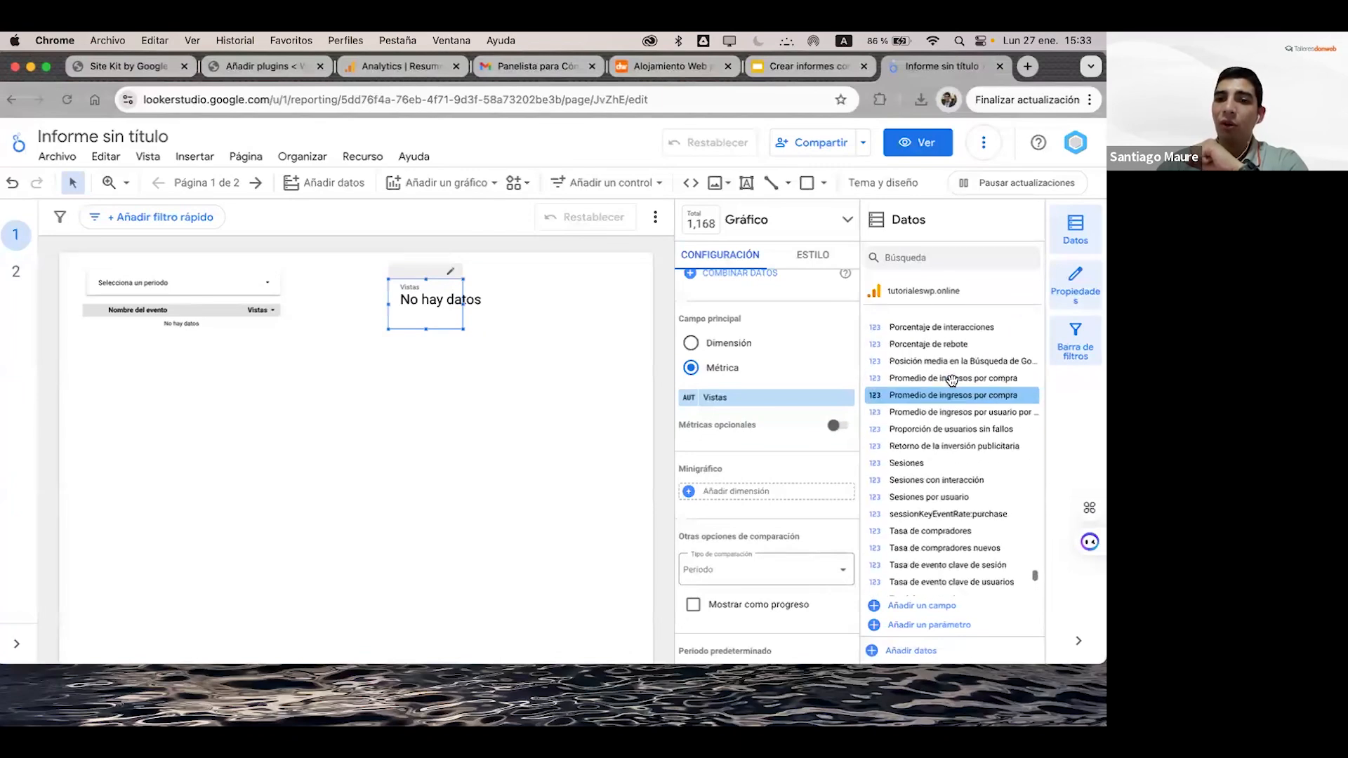
scroll(949, 379, up, 2)
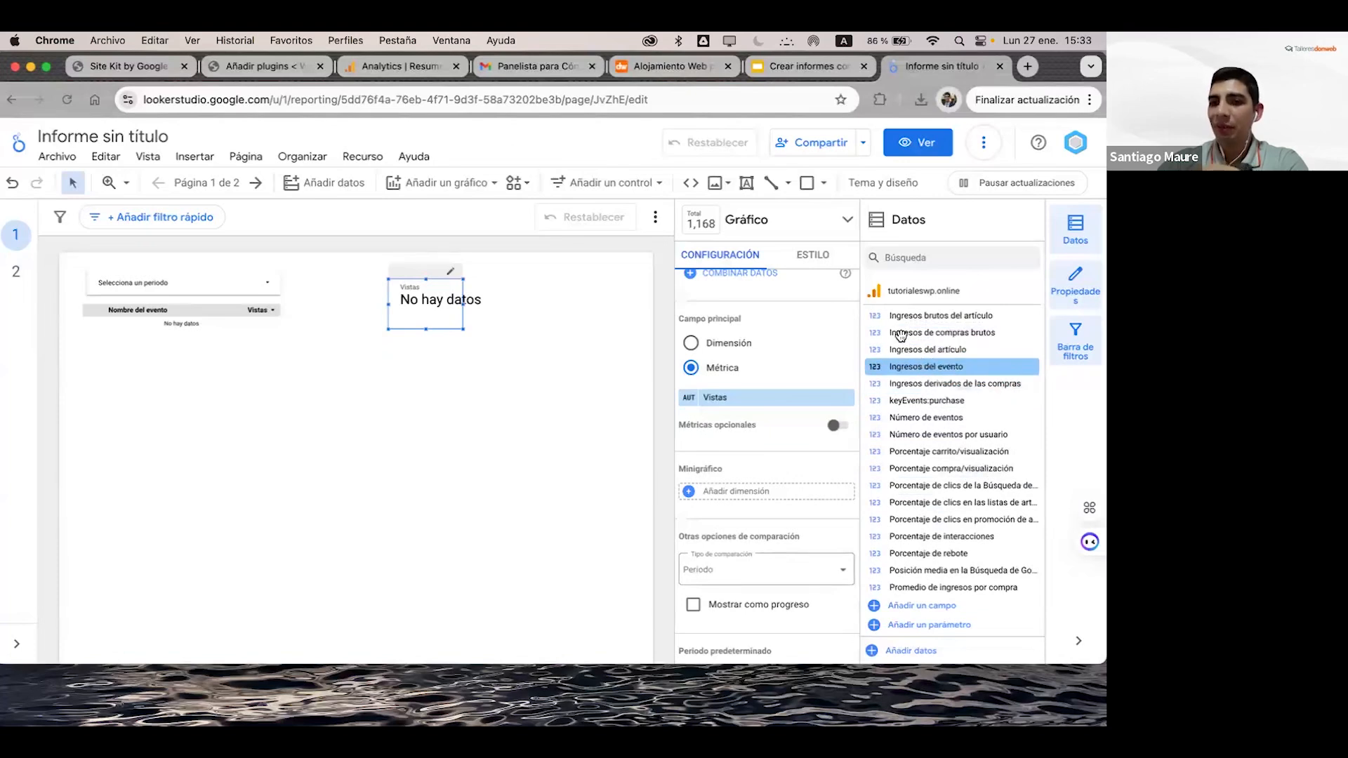
scroll(893, 356, up, 10)
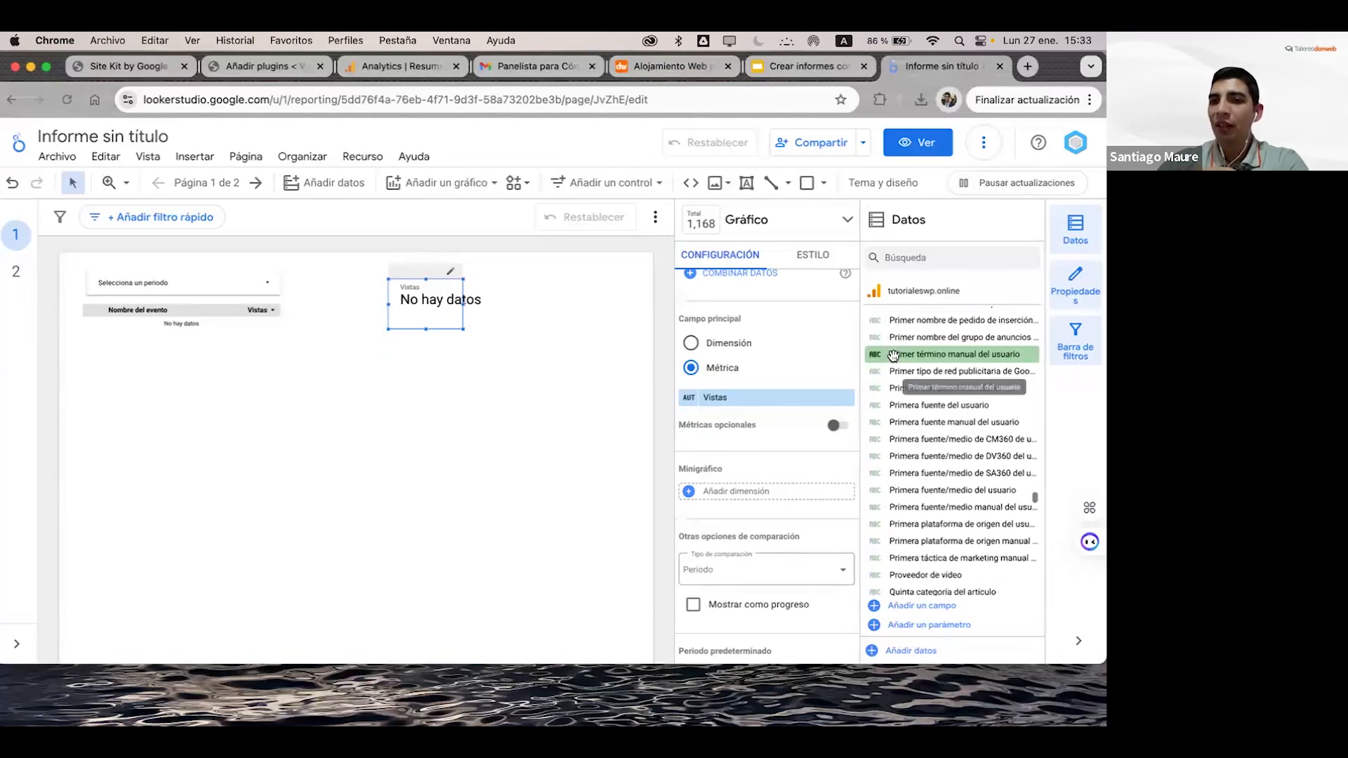
scroll(893, 355, up, 15)
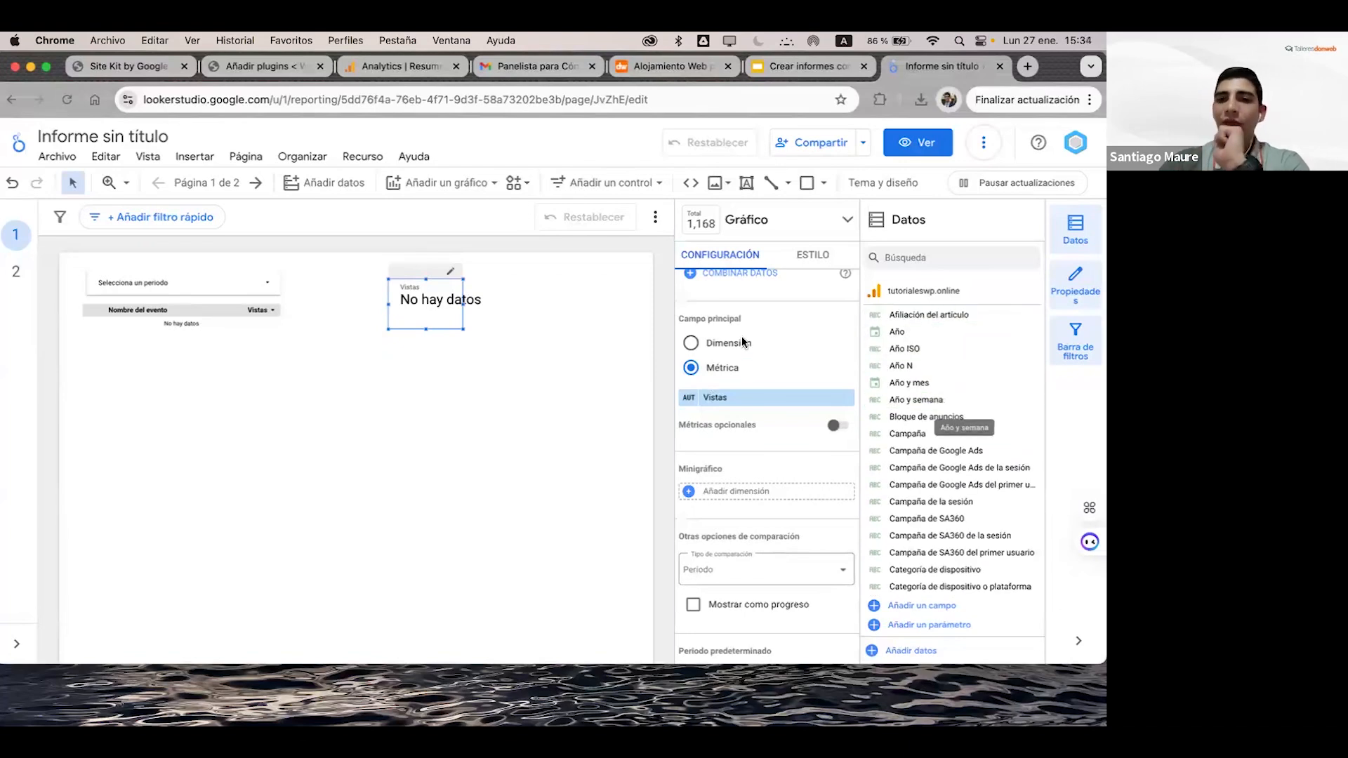
scroll(741, 339, up, 2)
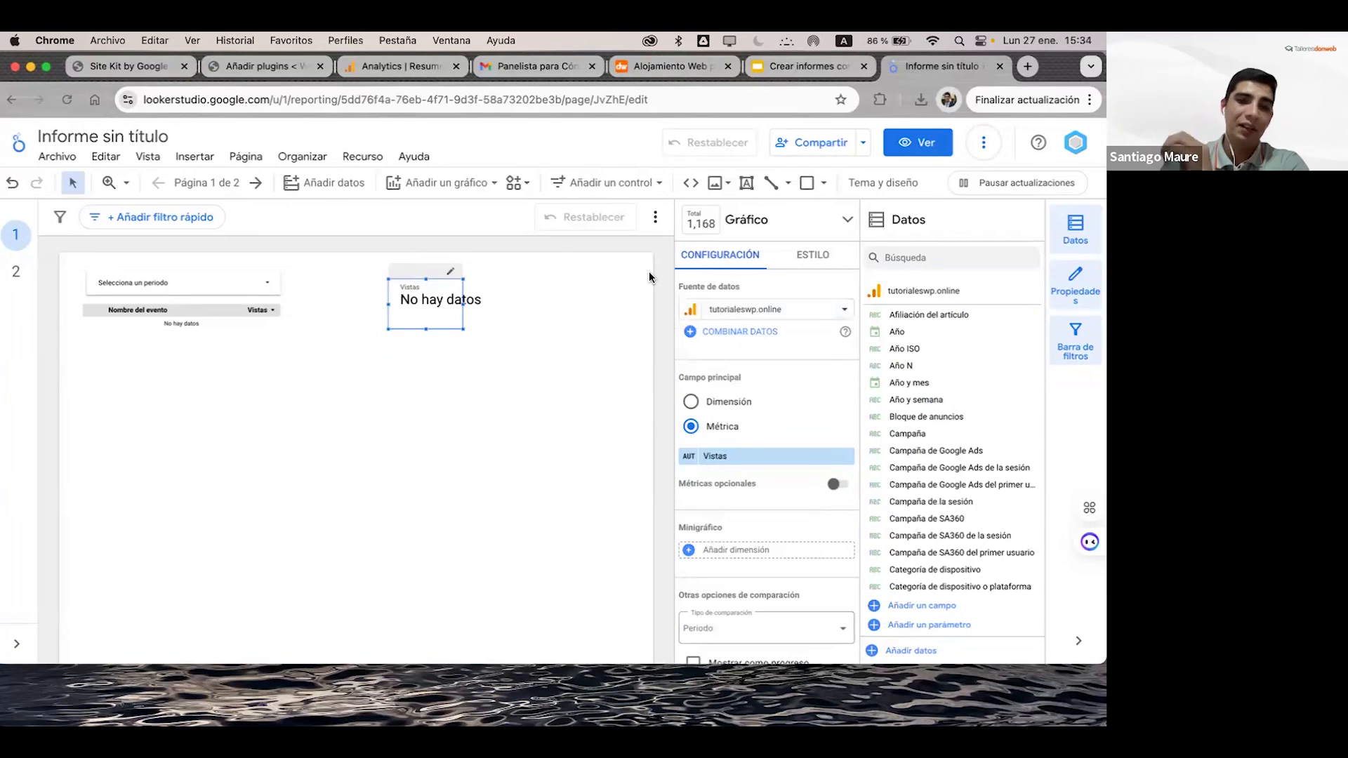
Step: Browse the chart-type and community visualization menus and scroll through the scorecard's settings
click(373, 356)
click(403, 313)
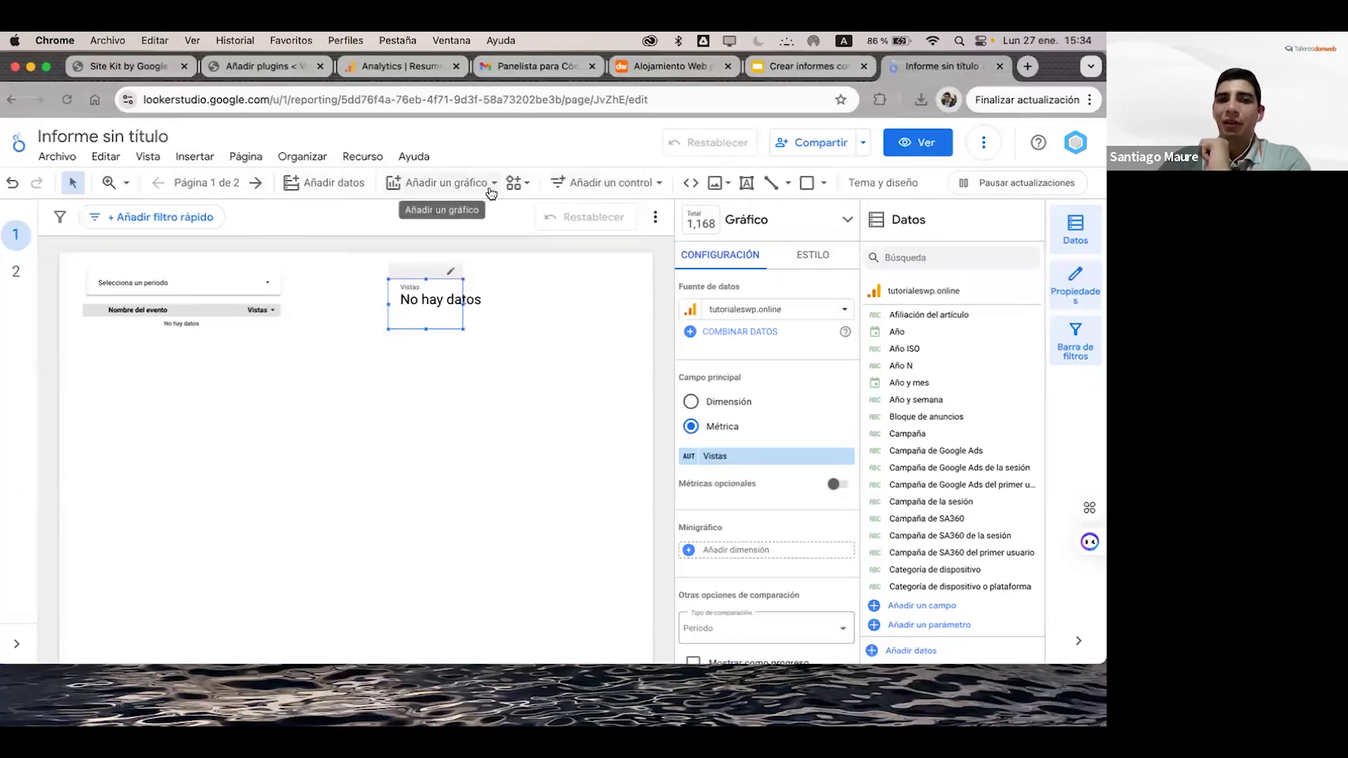
click(511, 182)
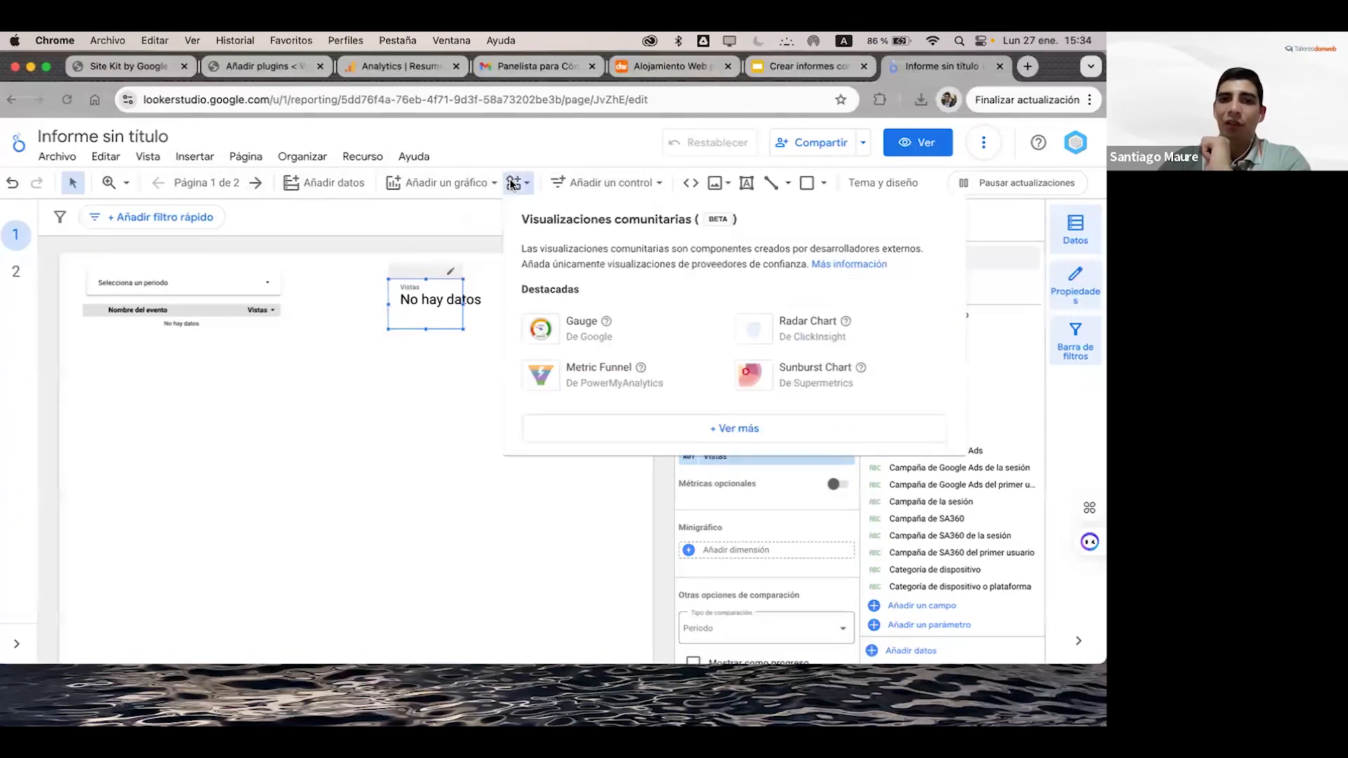
click(441, 409)
click(443, 182)
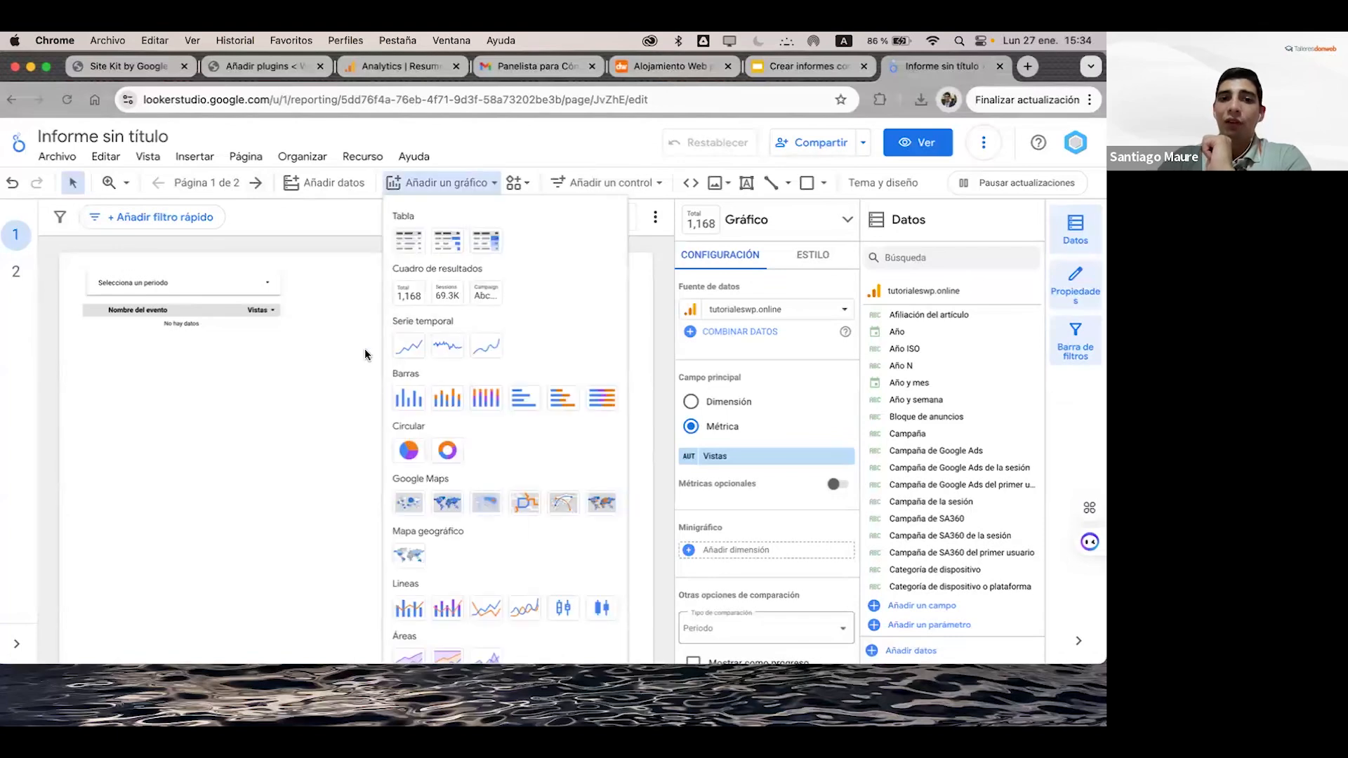
click(367, 355)
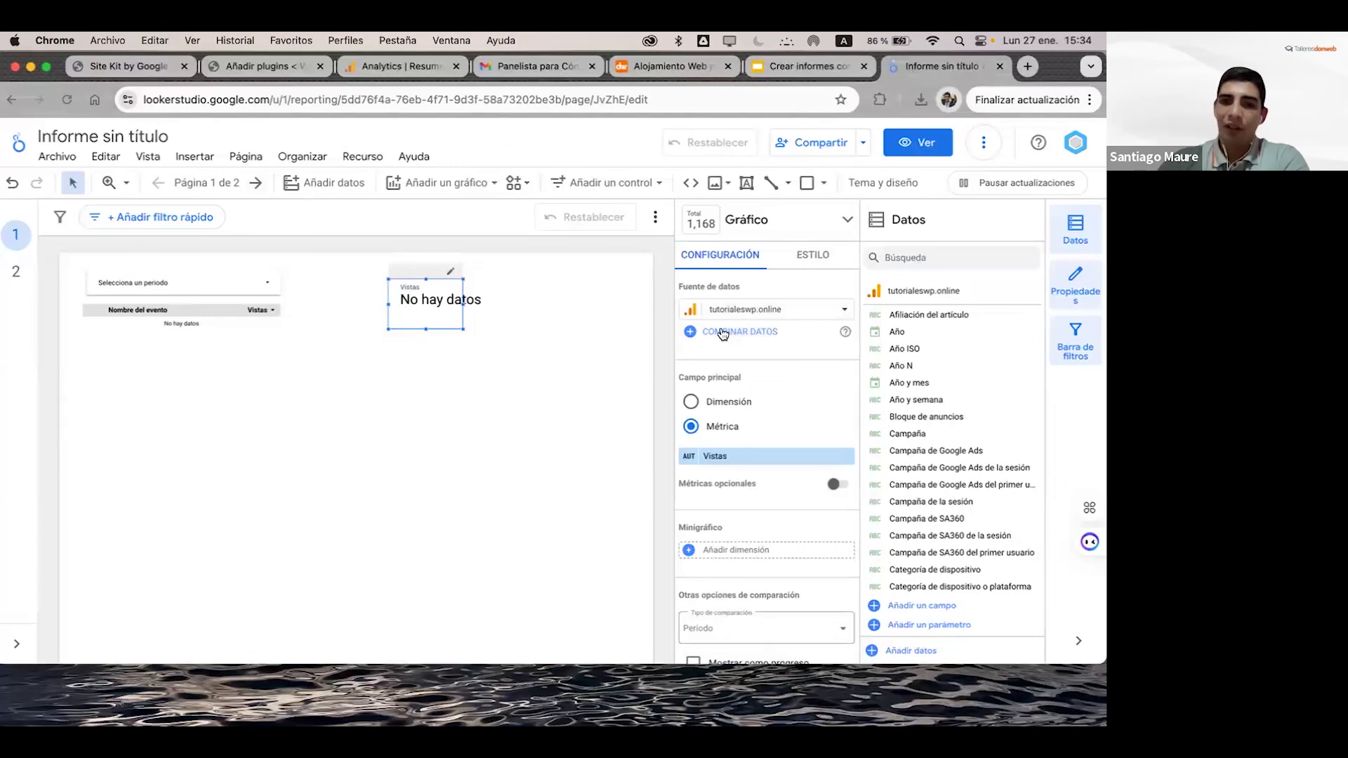
scroll(730, 330, down, 3)
scroll(722, 333, down, 1)
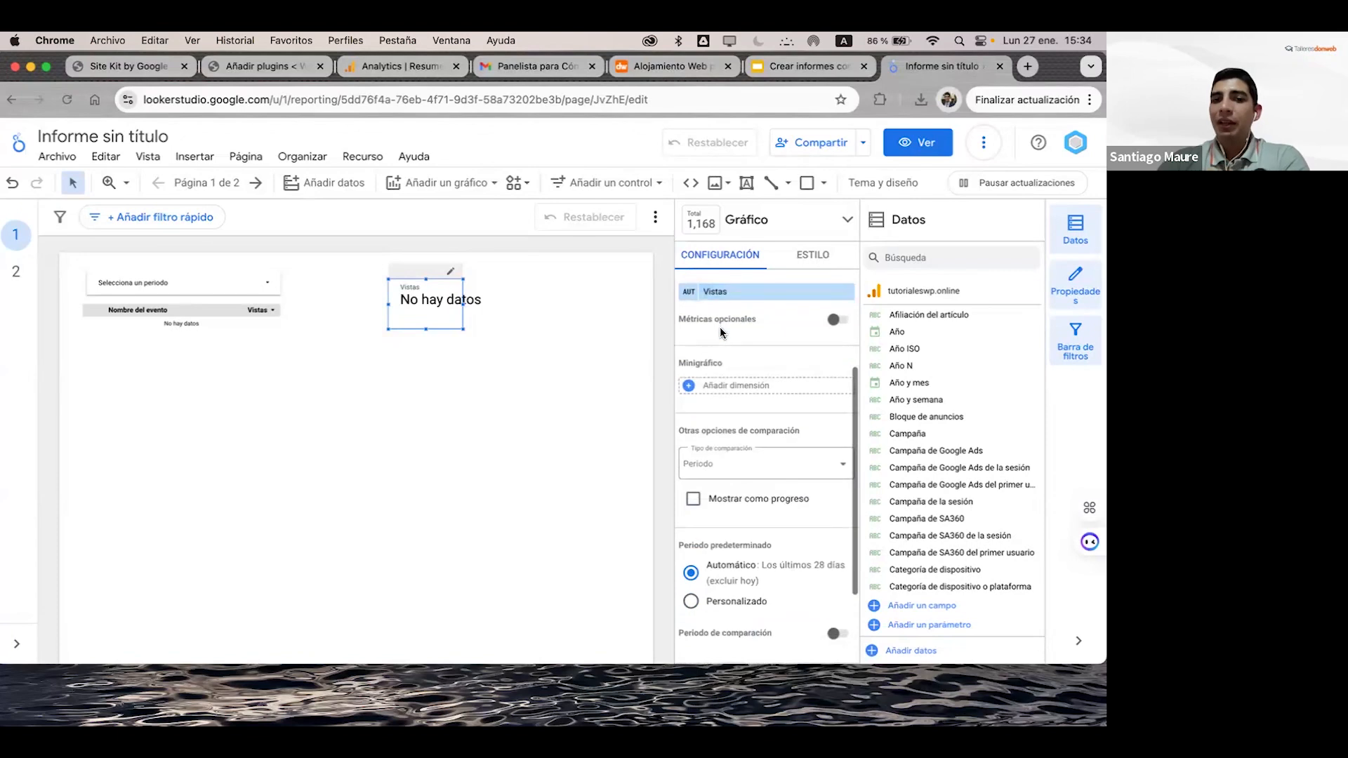
scroll(772, 392, up, 4)
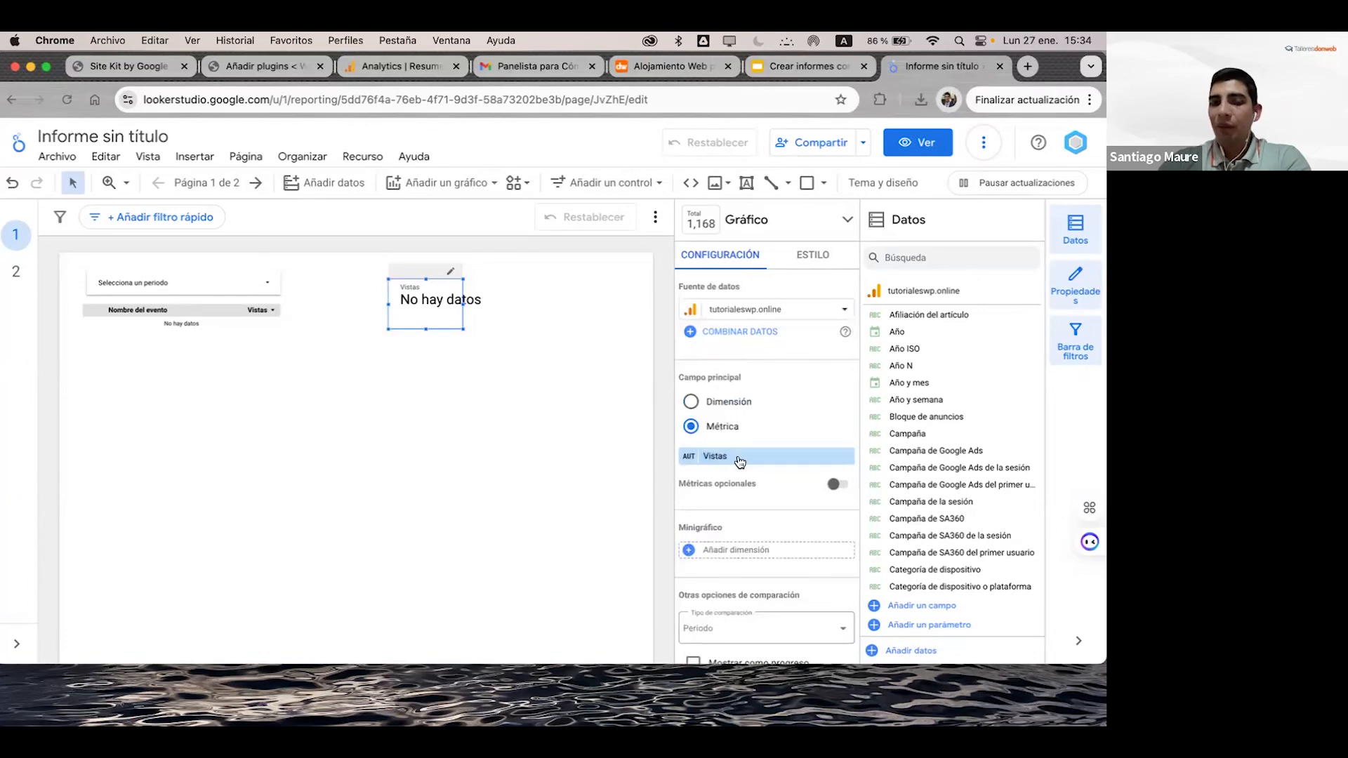
Step: Search the fields for "visi" and set the scorecard's metric to Visitas por usuario
click(699, 458)
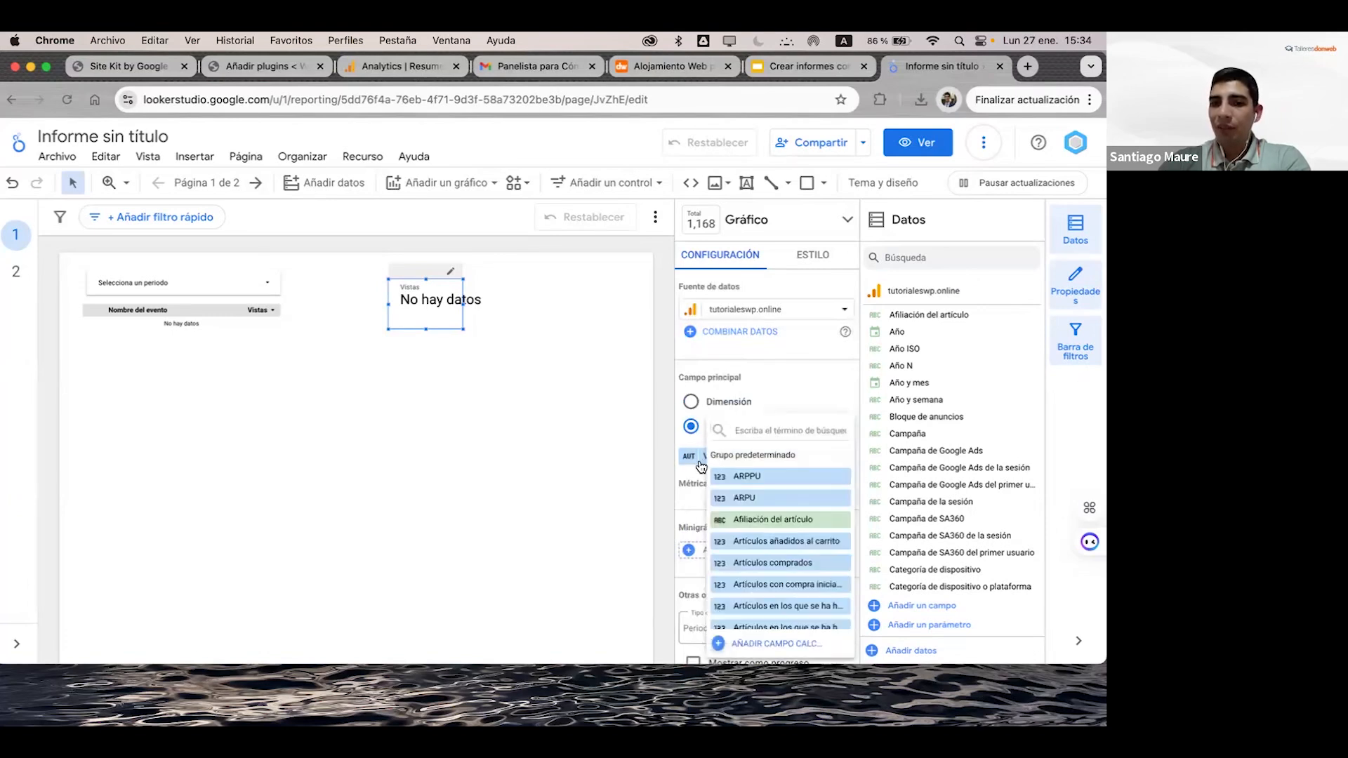
click(700, 464)
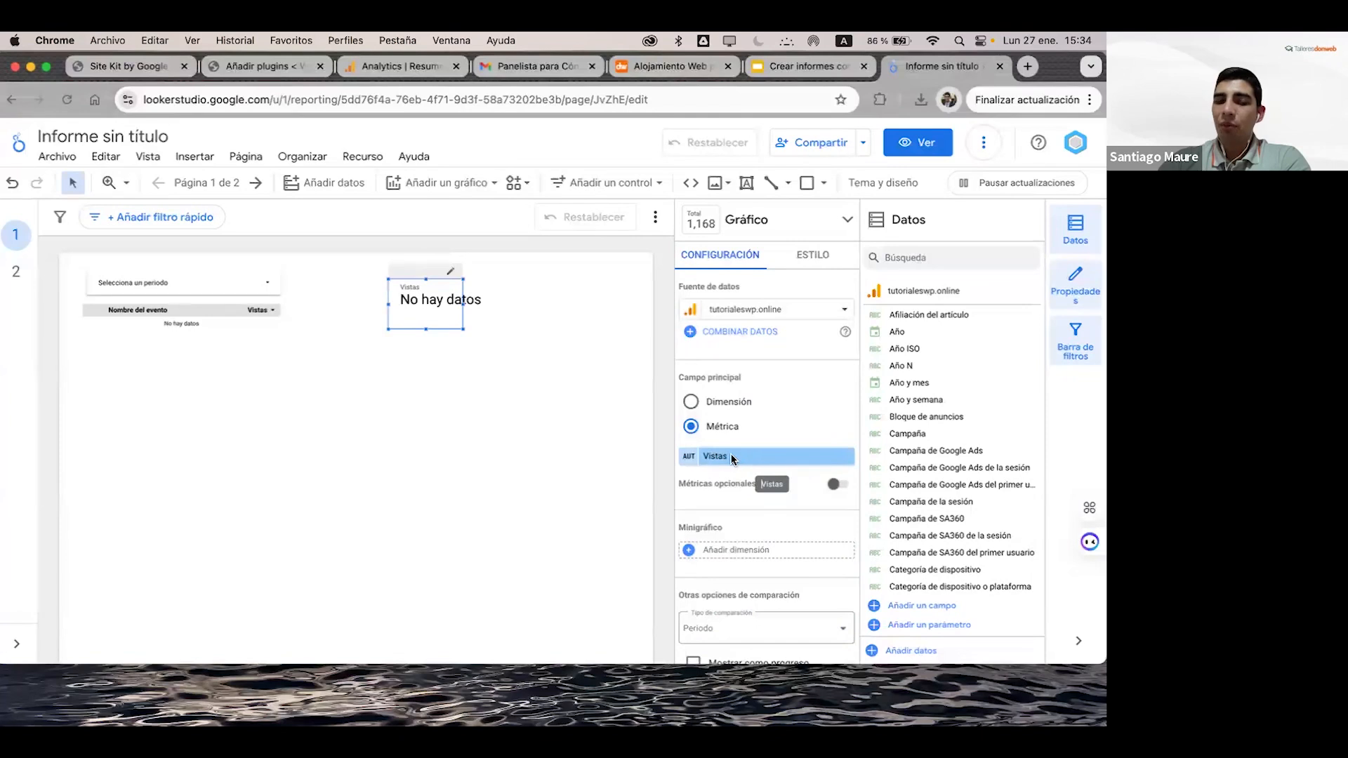
click(730, 458)
scroll(749, 498, down, 3)
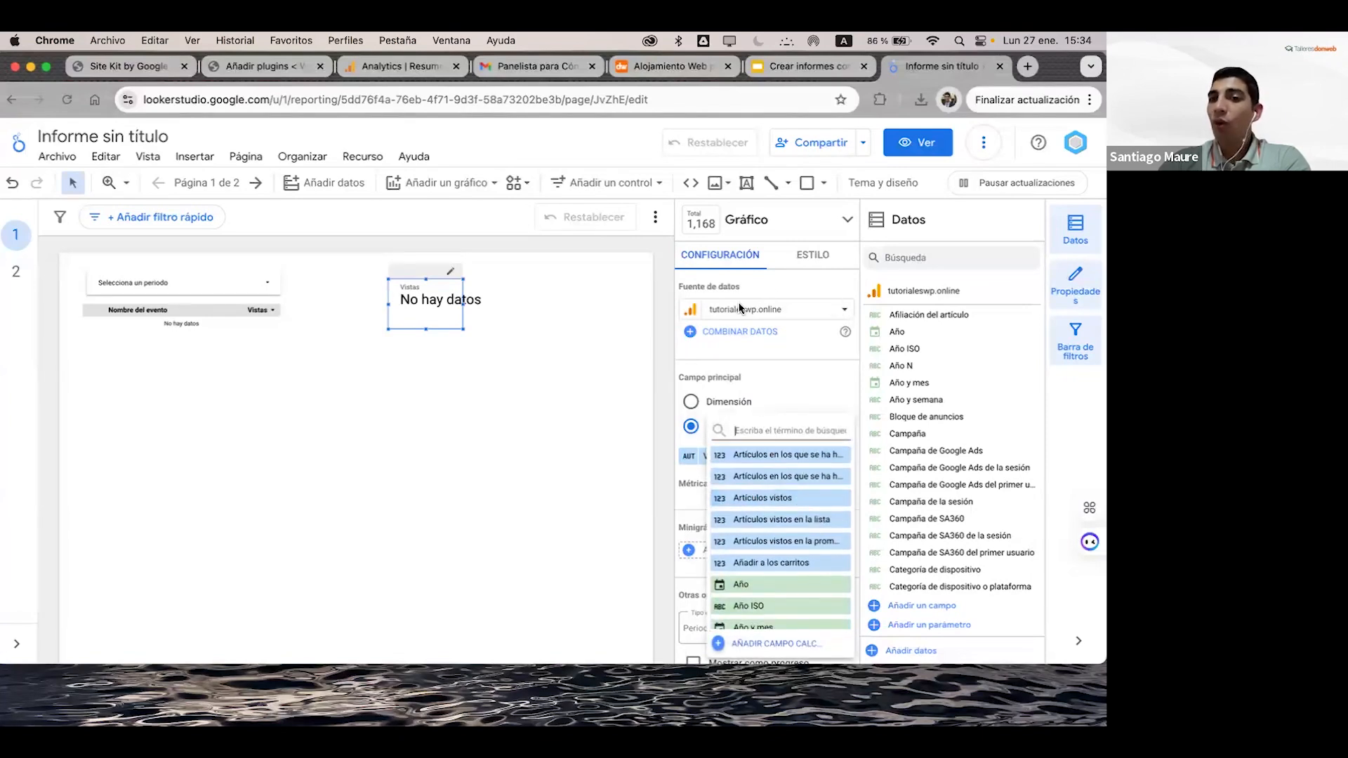
click(803, 390)
scroll(902, 407, down, 10)
scroll(902, 407, down, 20)
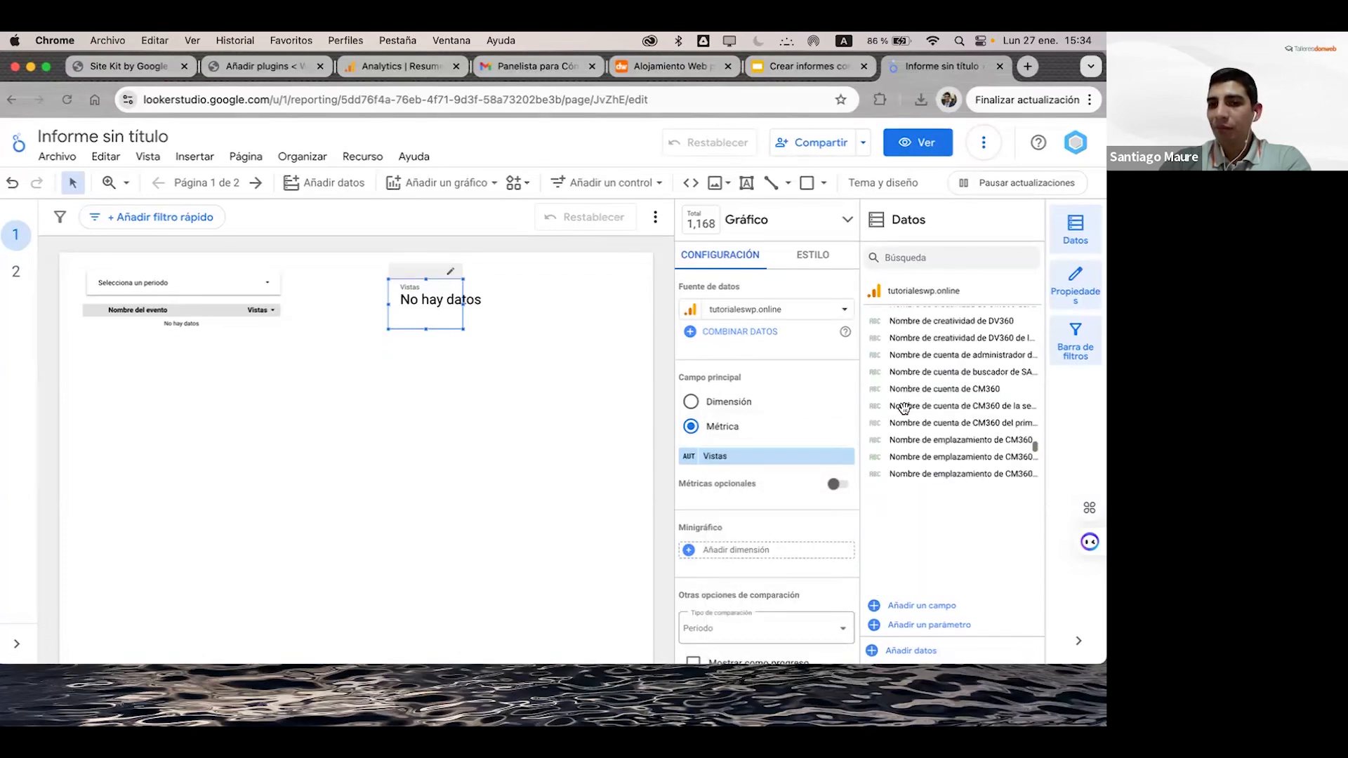
scroll(902, 407, down, 10)
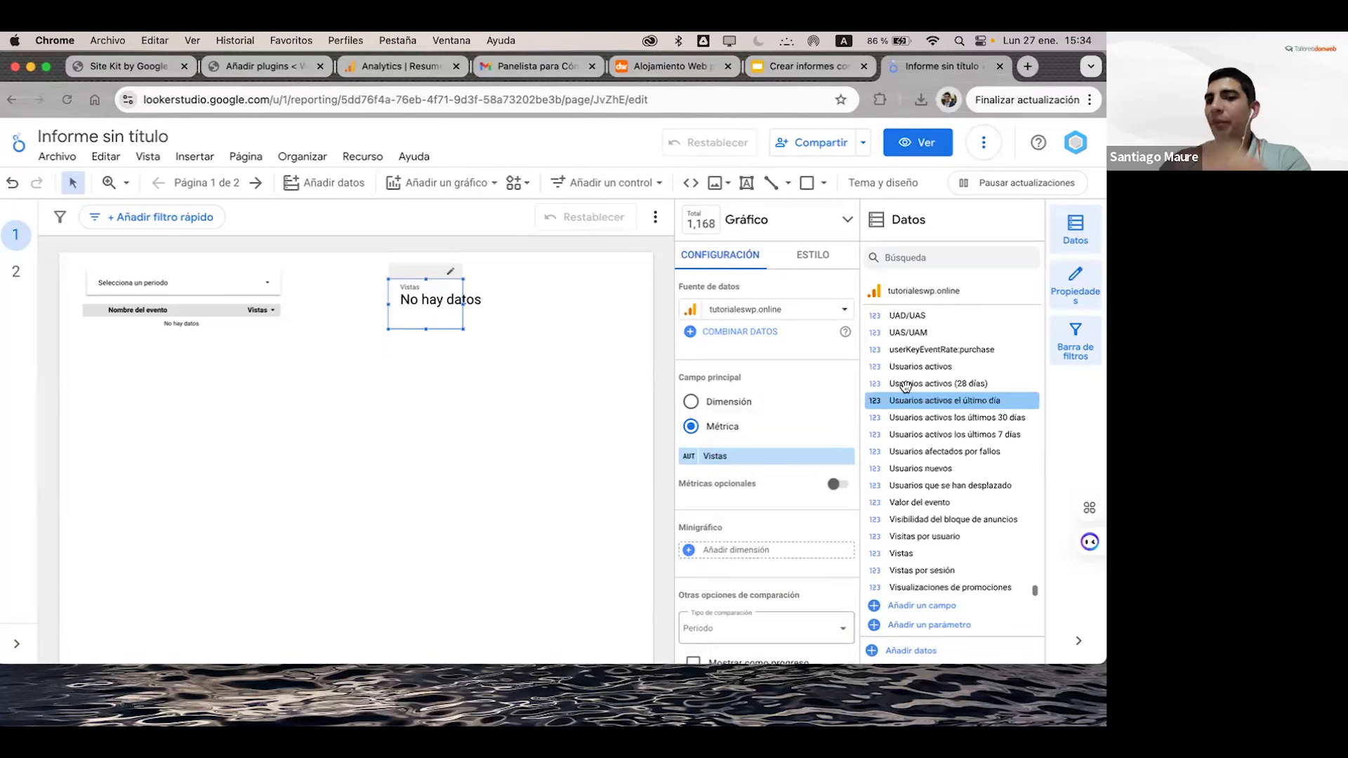
click(895, 259)
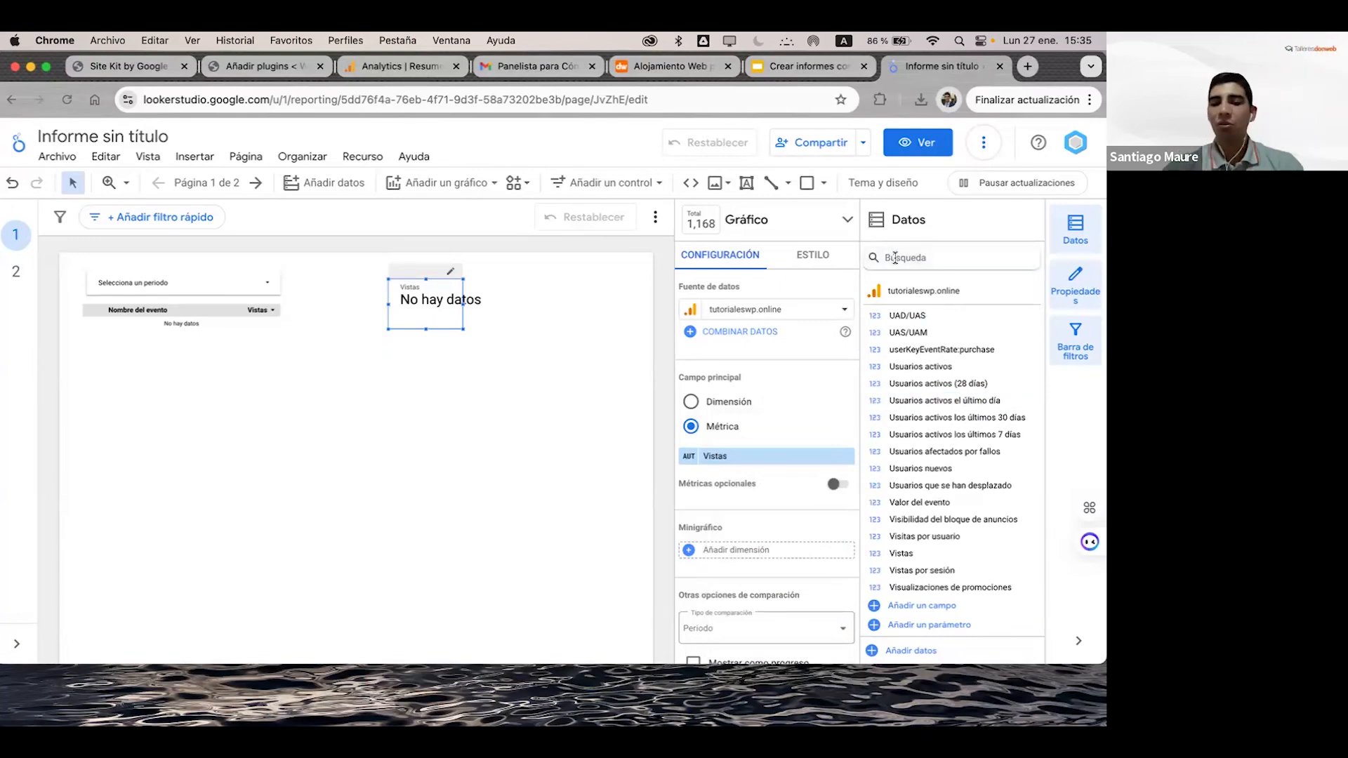
text(visi)
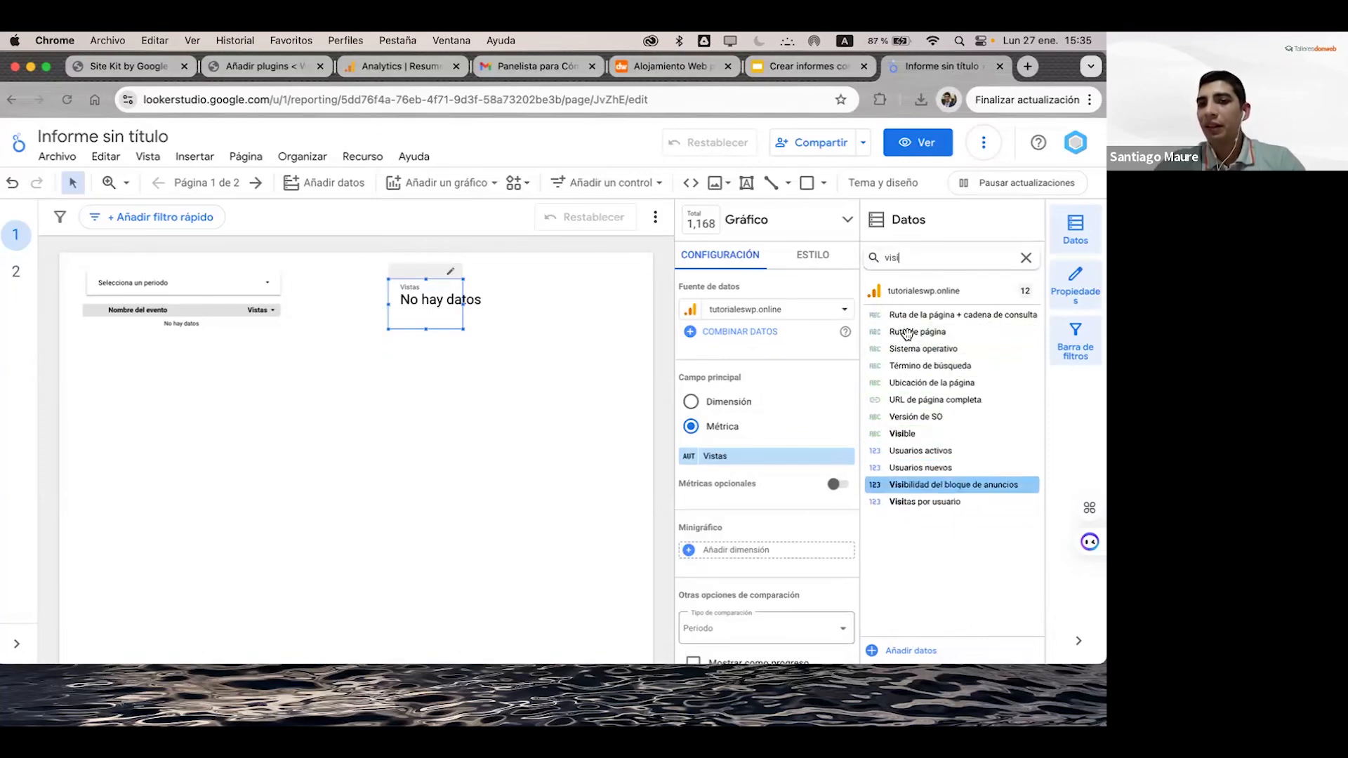
drag(896, 502, 713, 466)
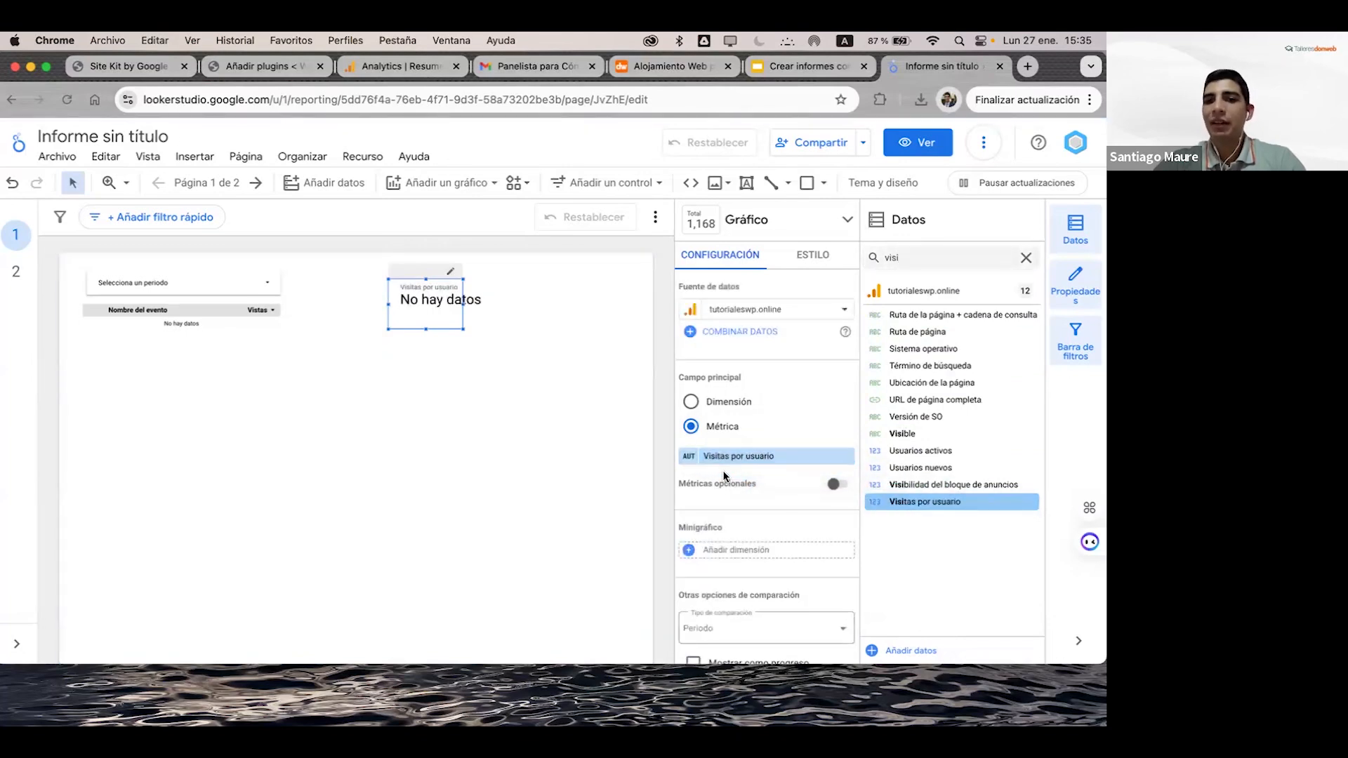
Step: Rename the scorecard's metric to Visitas Ejemplo DonWeb, keeping its data type as Número
click(687, 458)
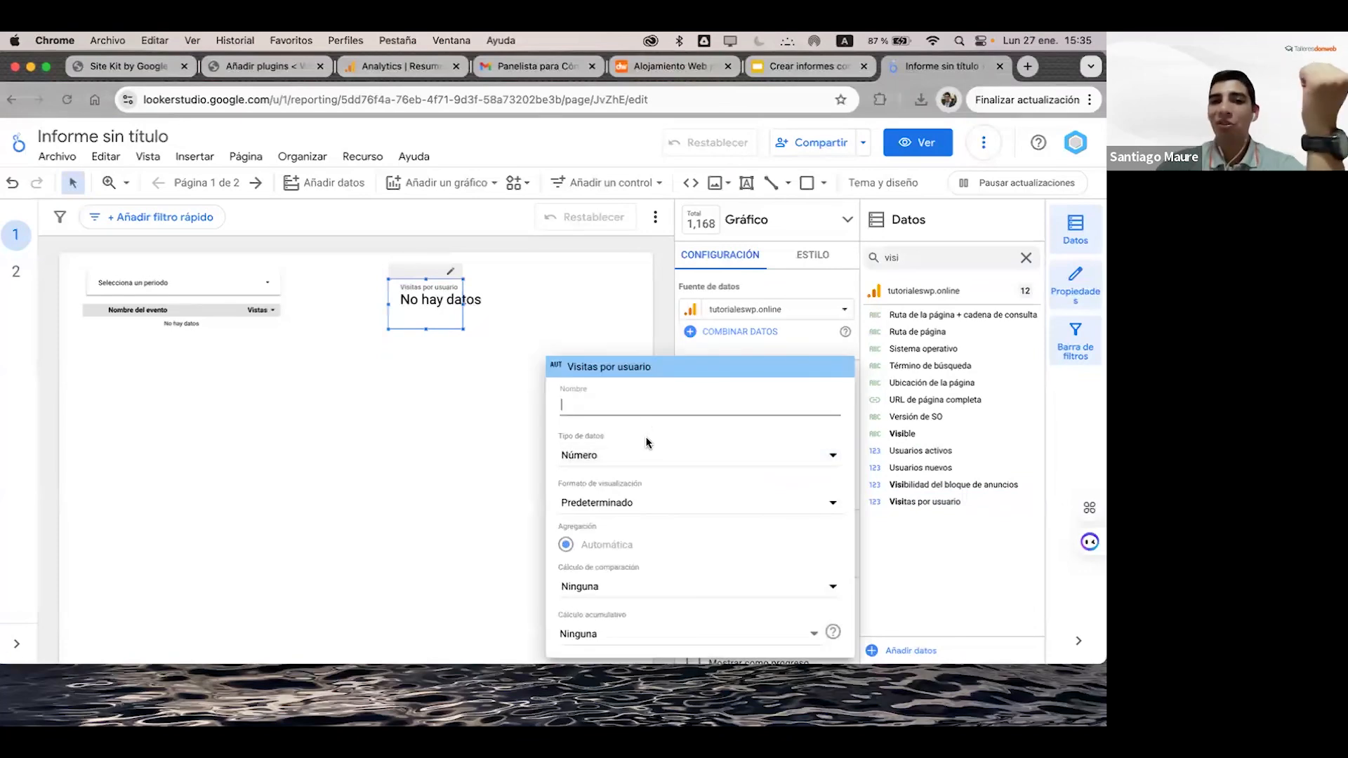
click(626, 455)
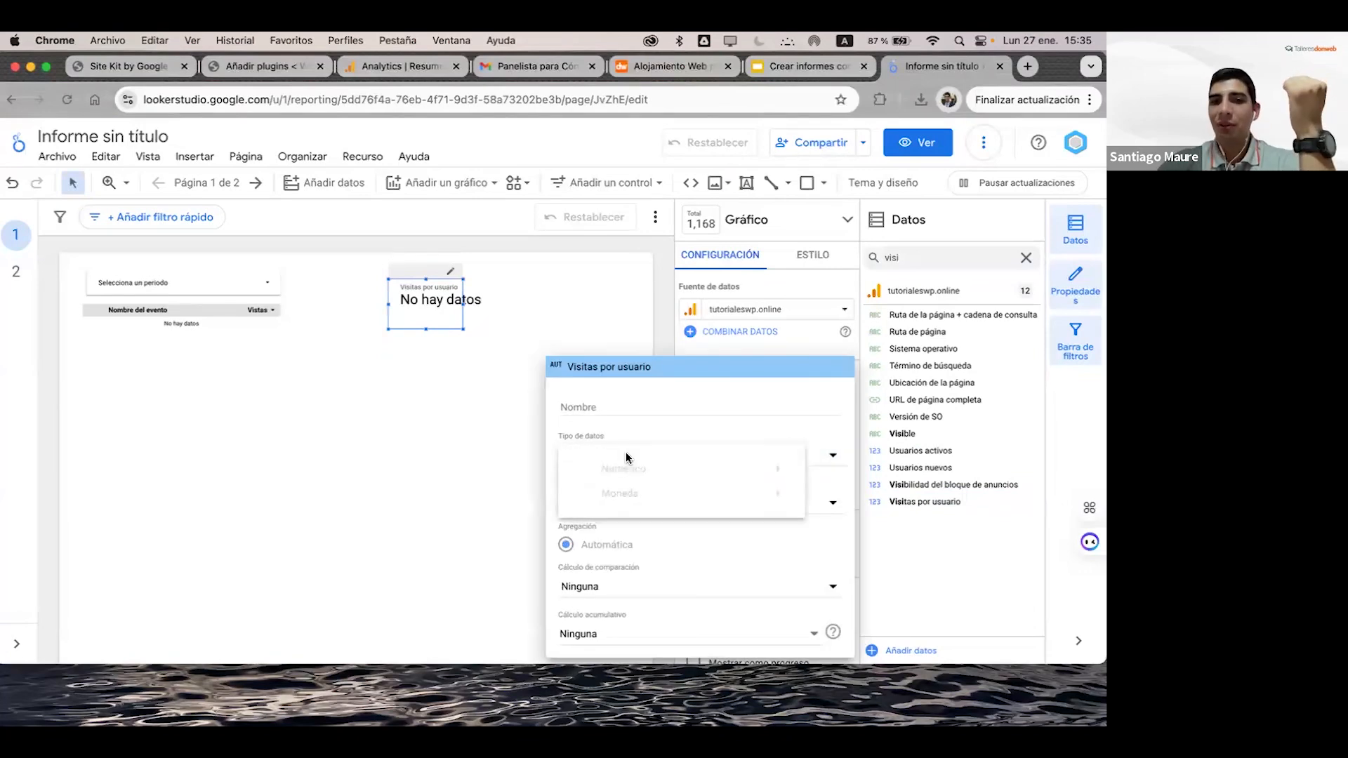
mouse_move(688, 496)
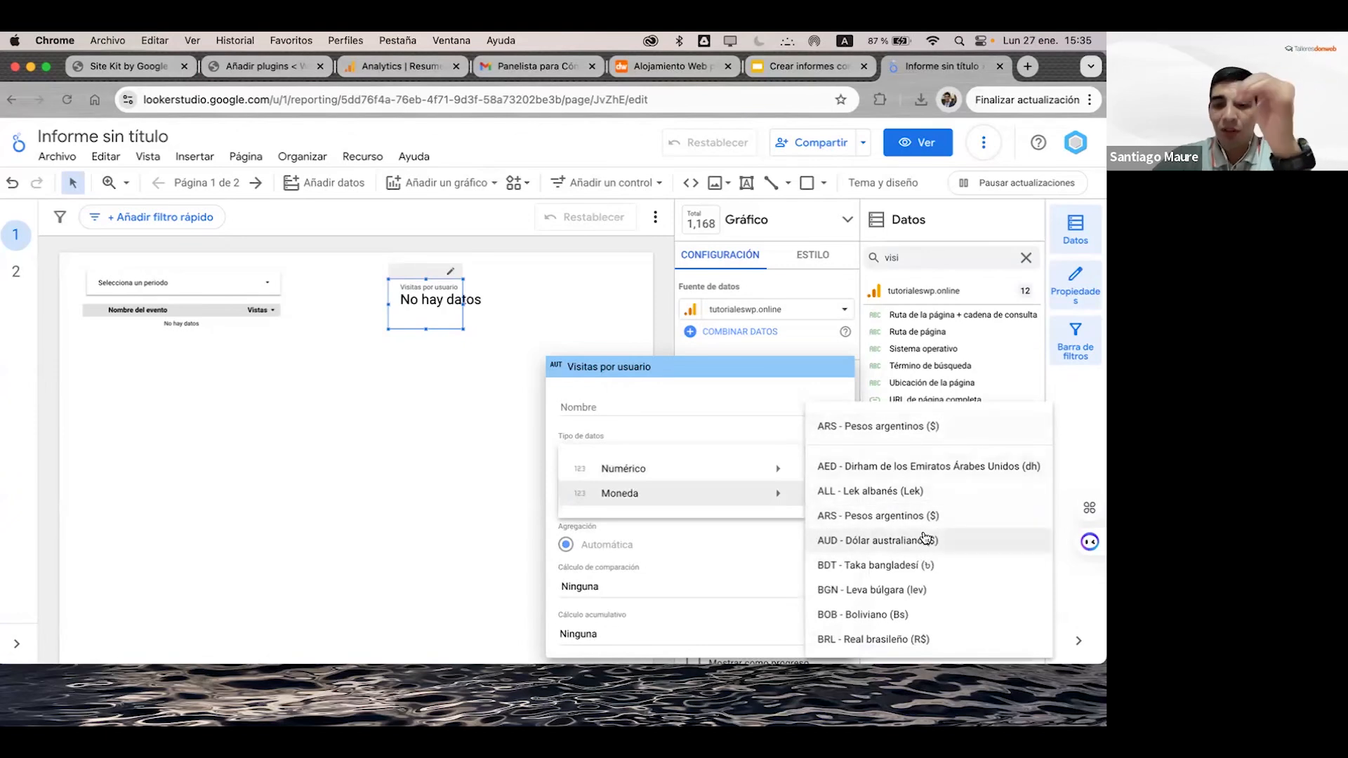
click(678, 542)
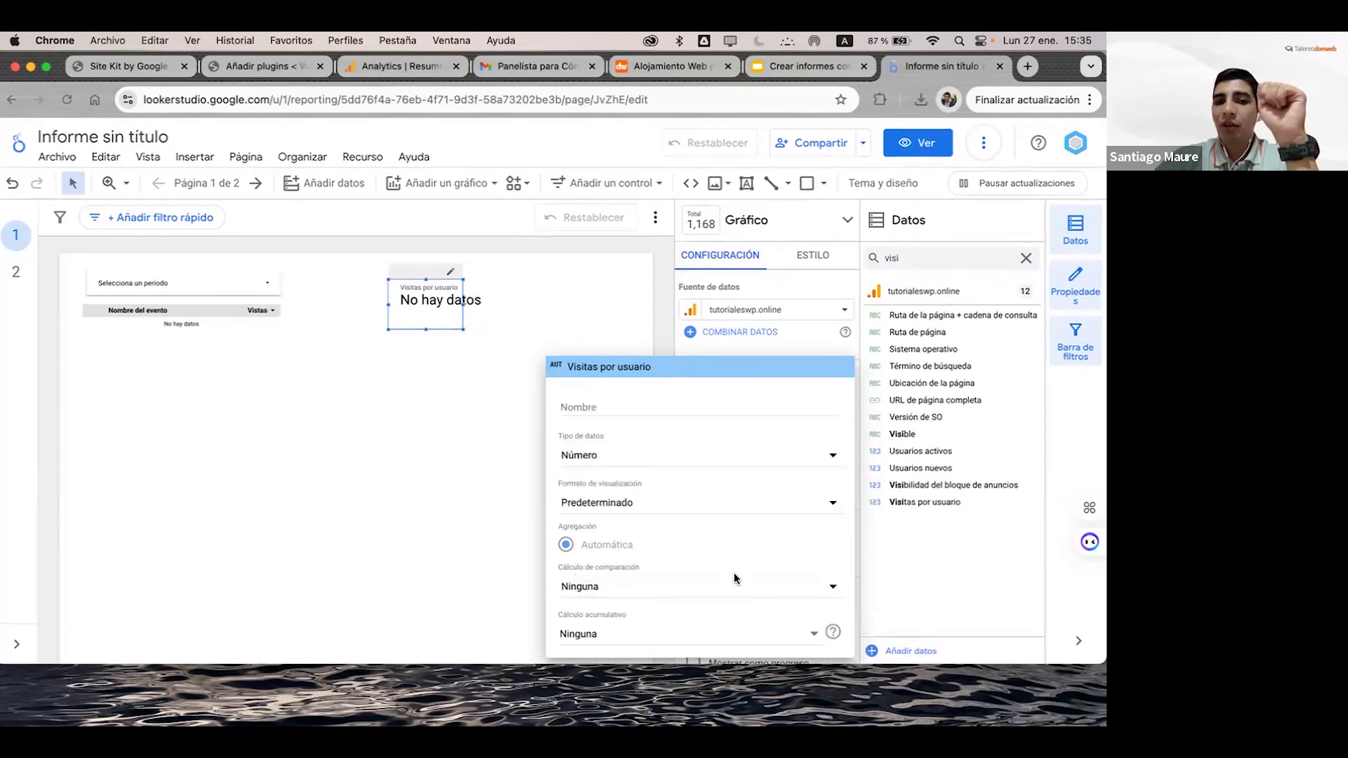
click(594, 412)
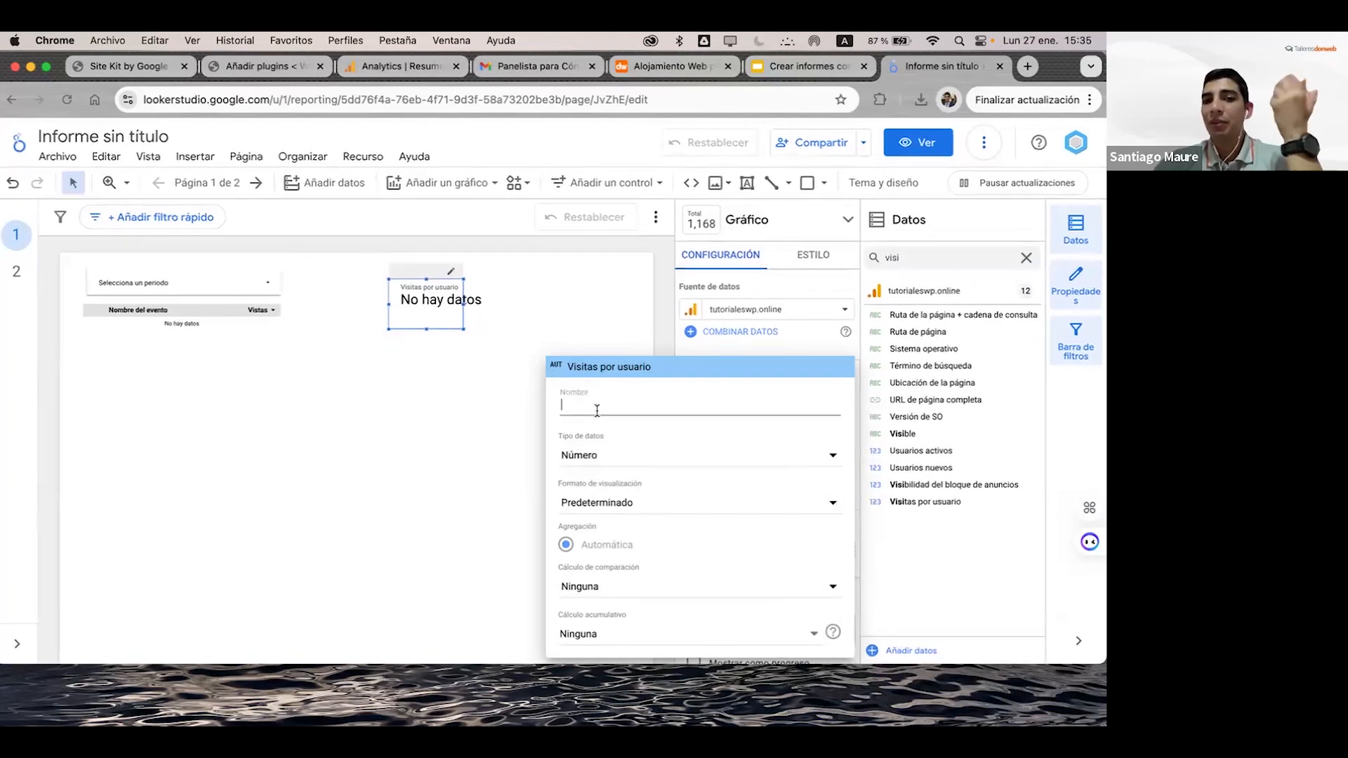
text(Vi)
key(BackSpace)
key(BackSpace)
text(Visitas)
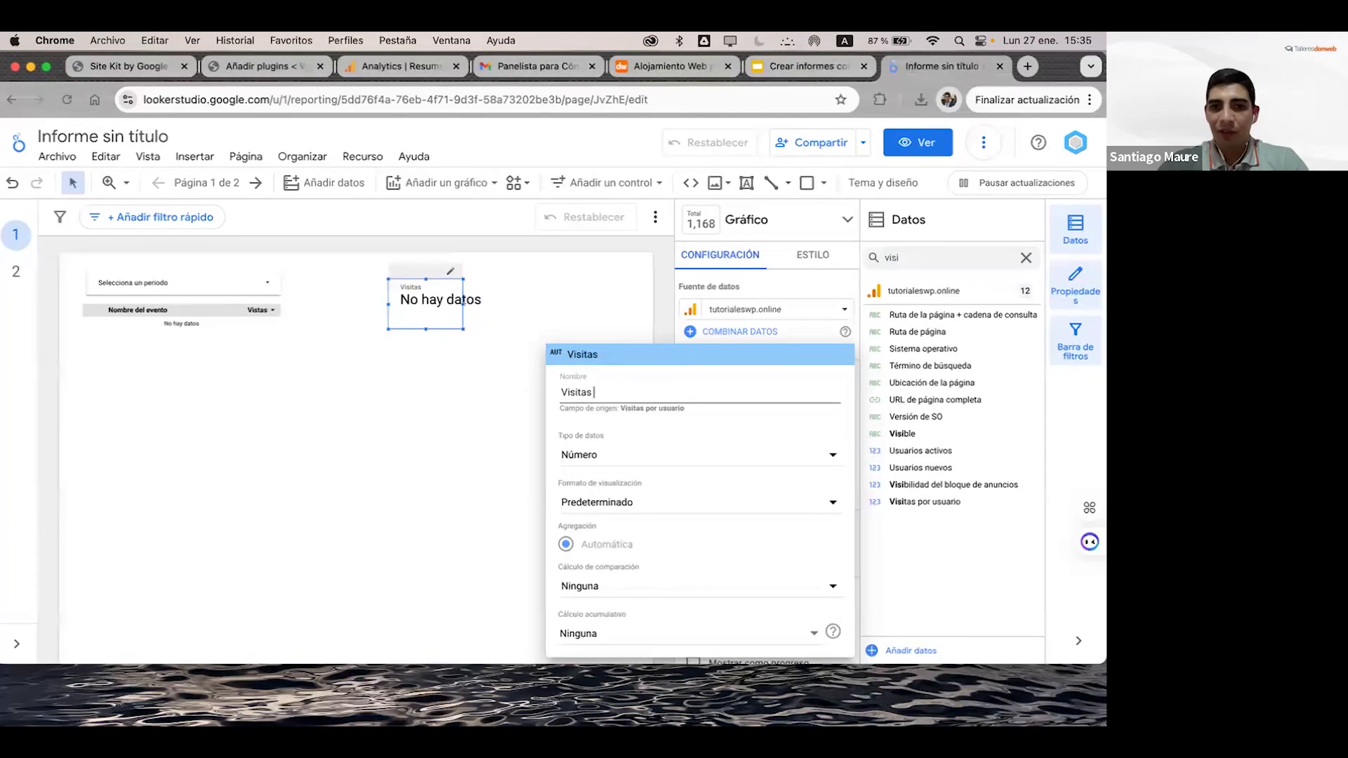
text( Ejemp)
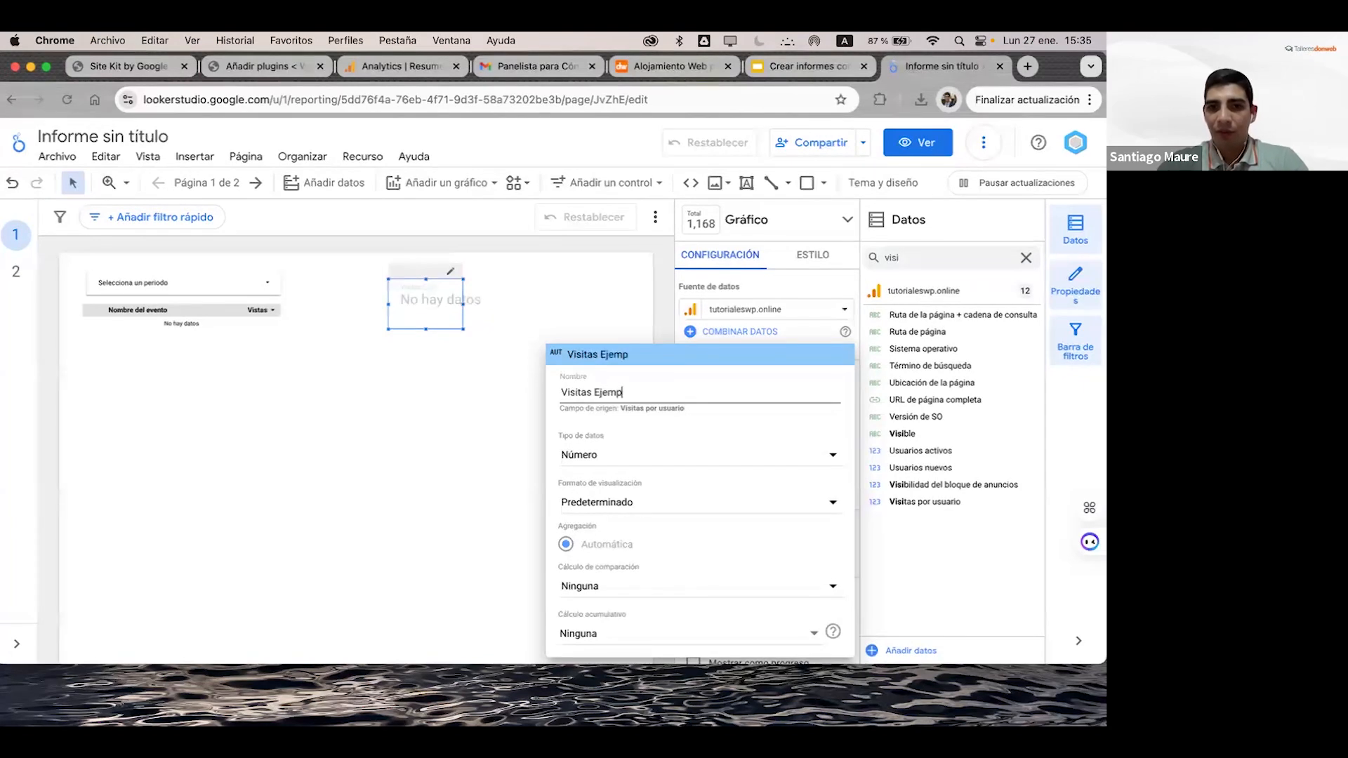
text(lo DonWeb)
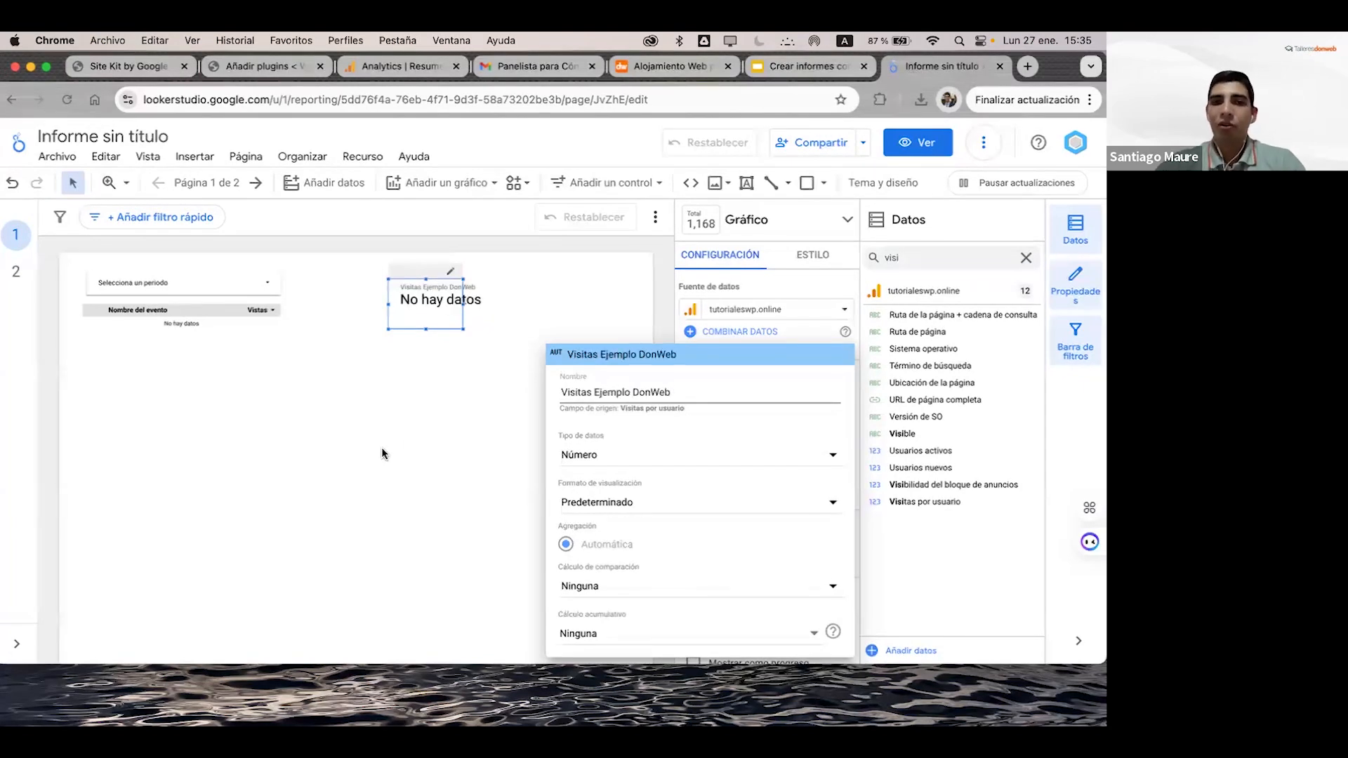
click(516, 420)
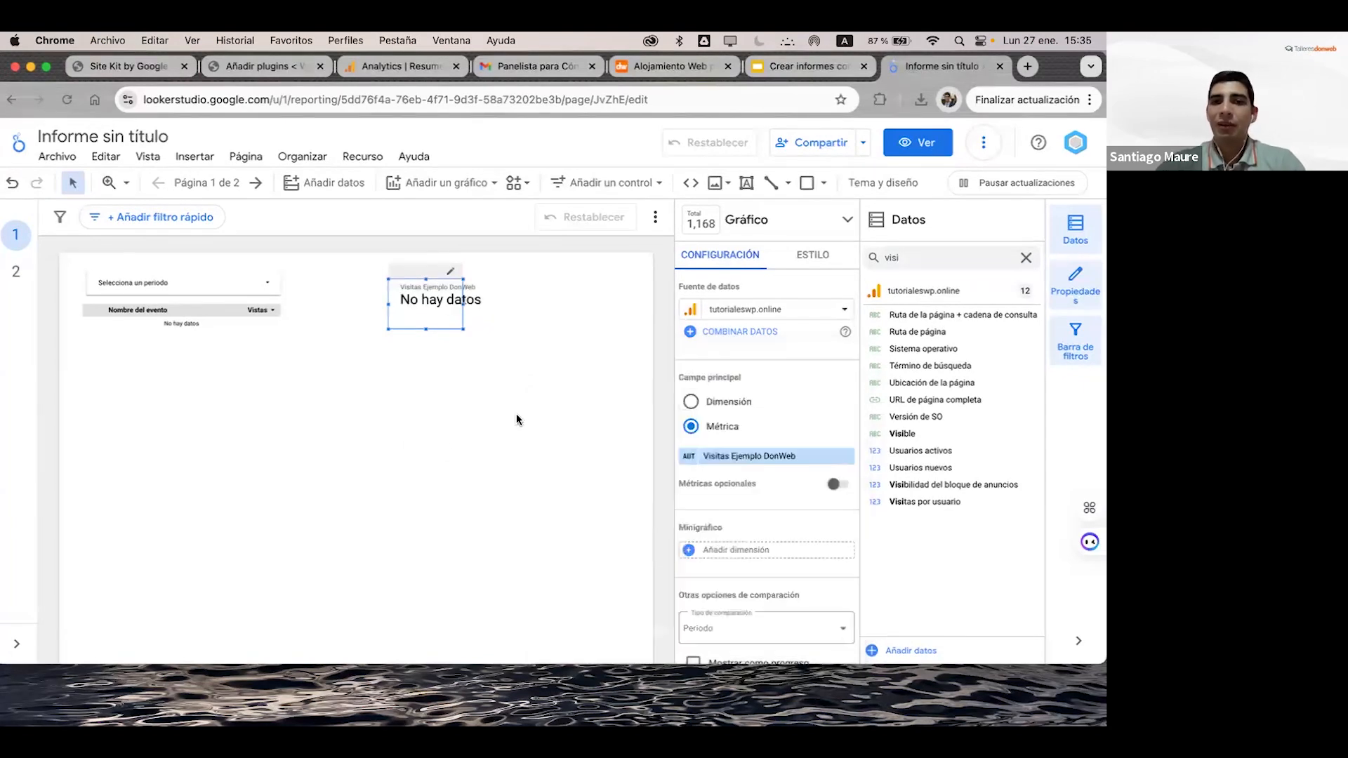
Step: Select the events table, clear the field search and review the table's settings and data field list
click(458, 367)
click(450, 318)
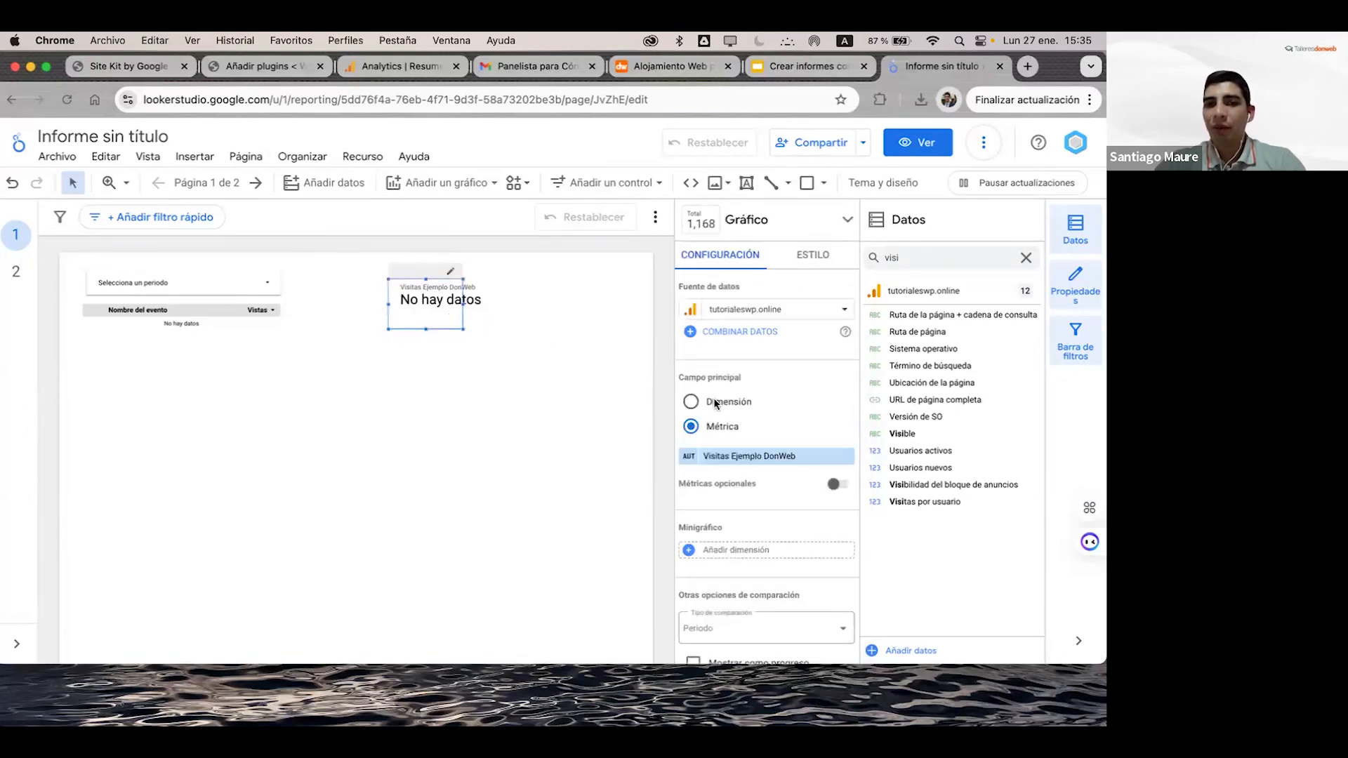
click(219, 322)
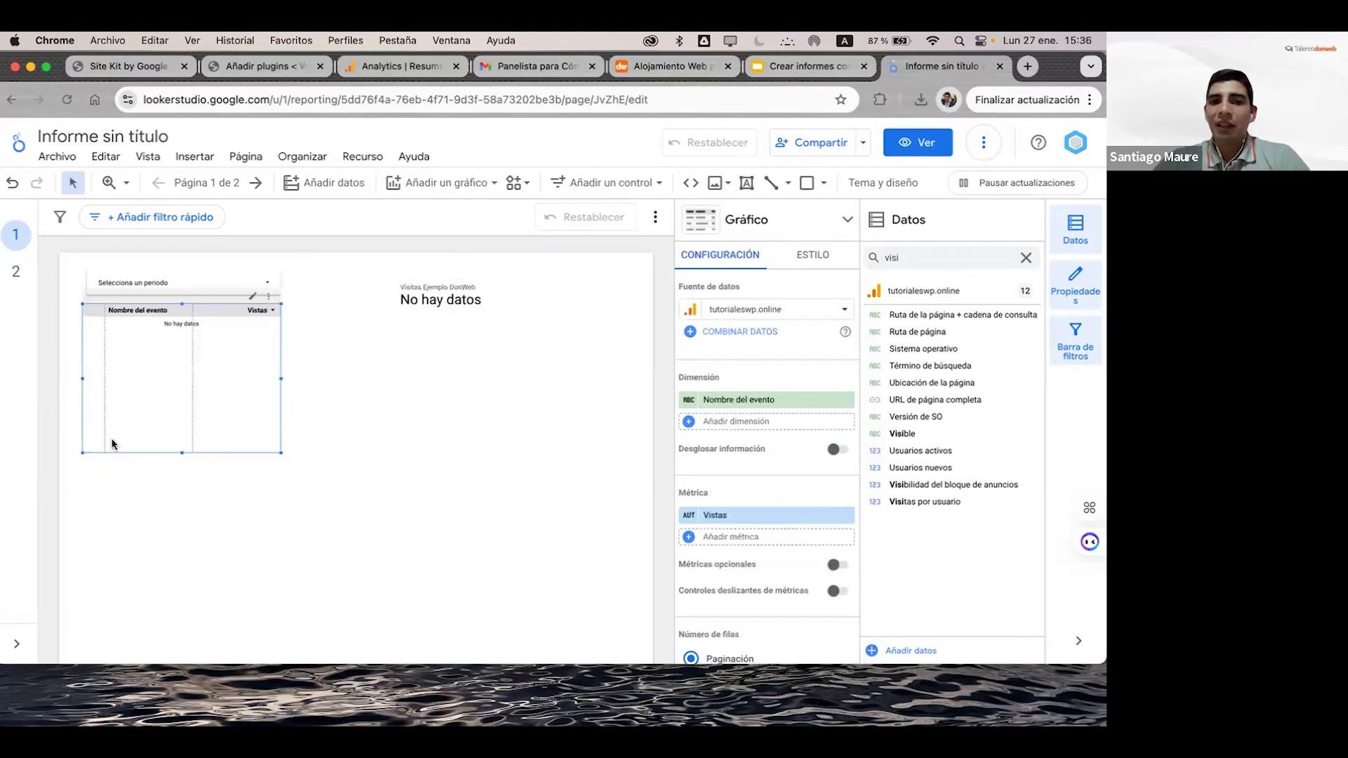
scroll(781, 433, down, 3)
scroll(702, 347, up, 3)
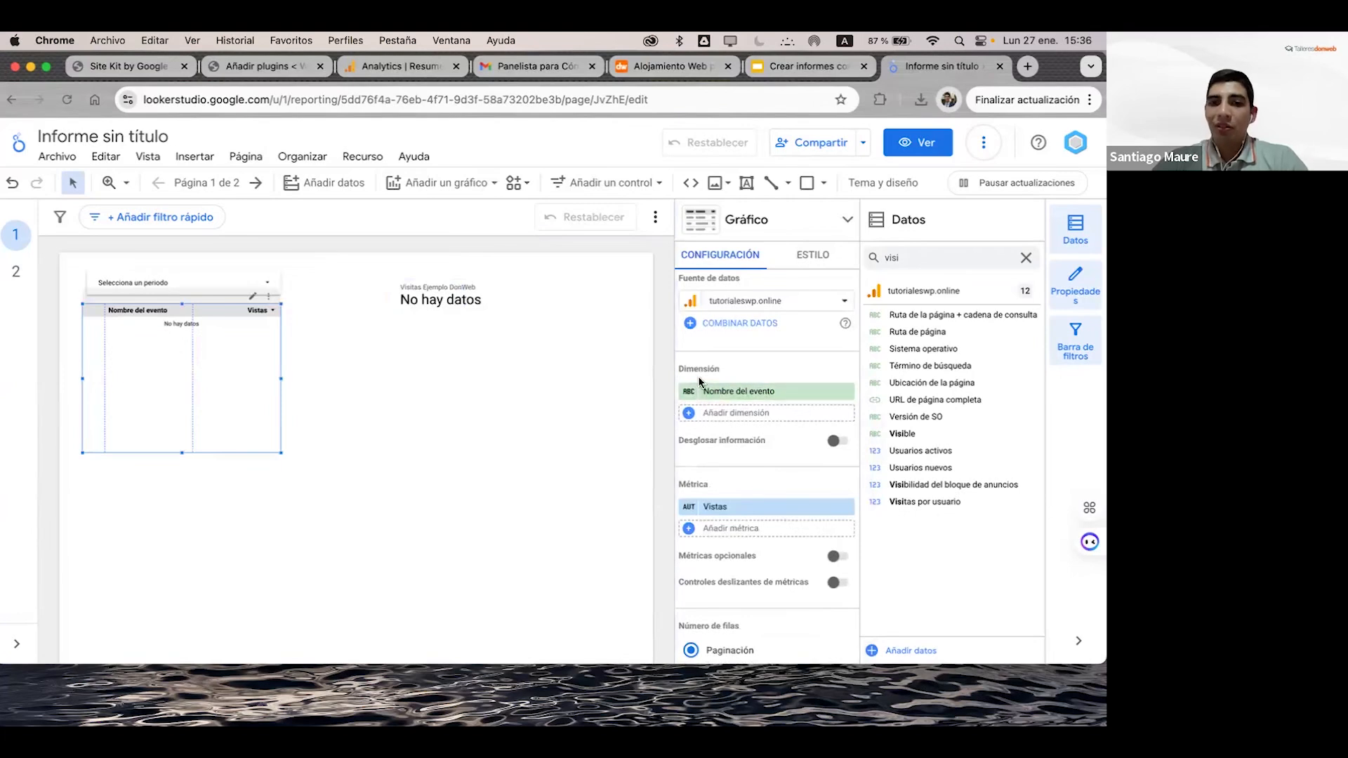
scroll(920, 382, up, 1)
click(1026, 262)
scroll(981, 391, up, 15)
scroll(981, 391, down, 10)
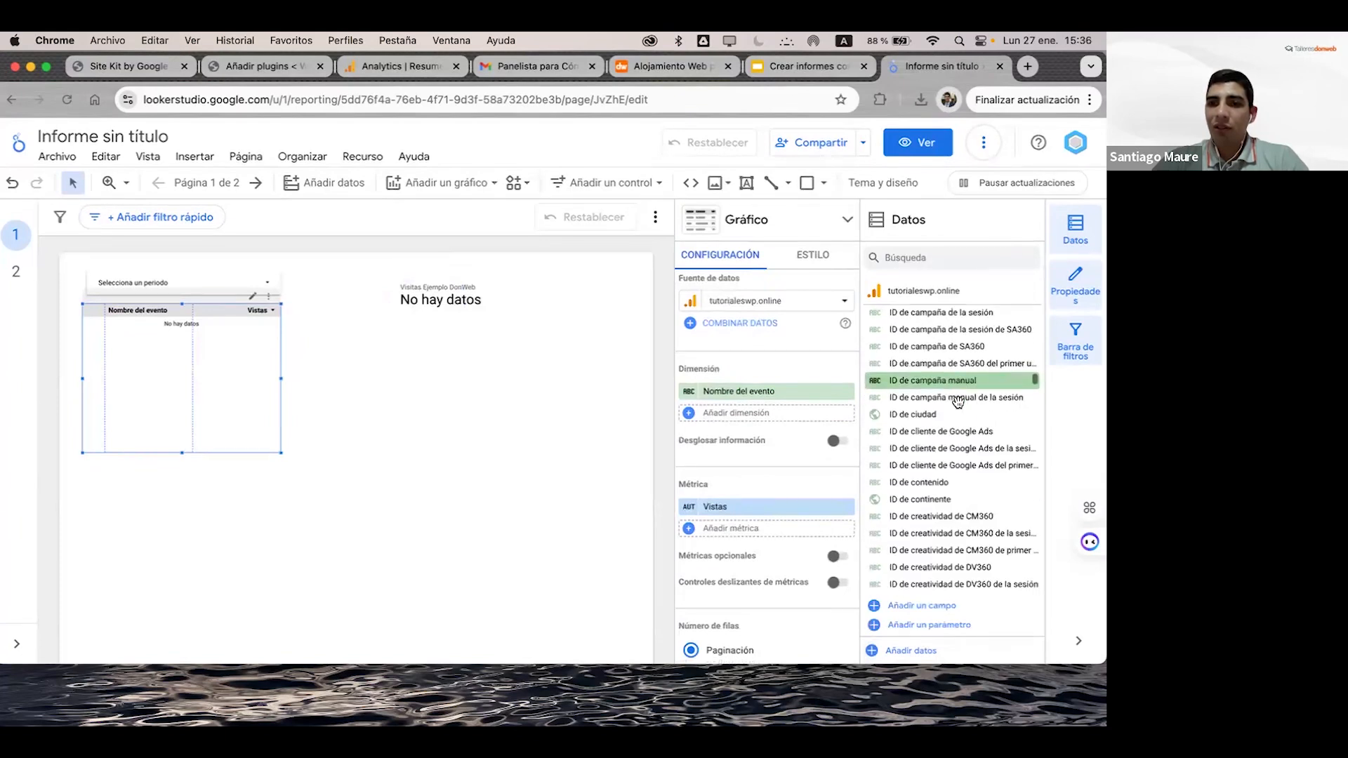
drag(1034, 380, 1013, 310)
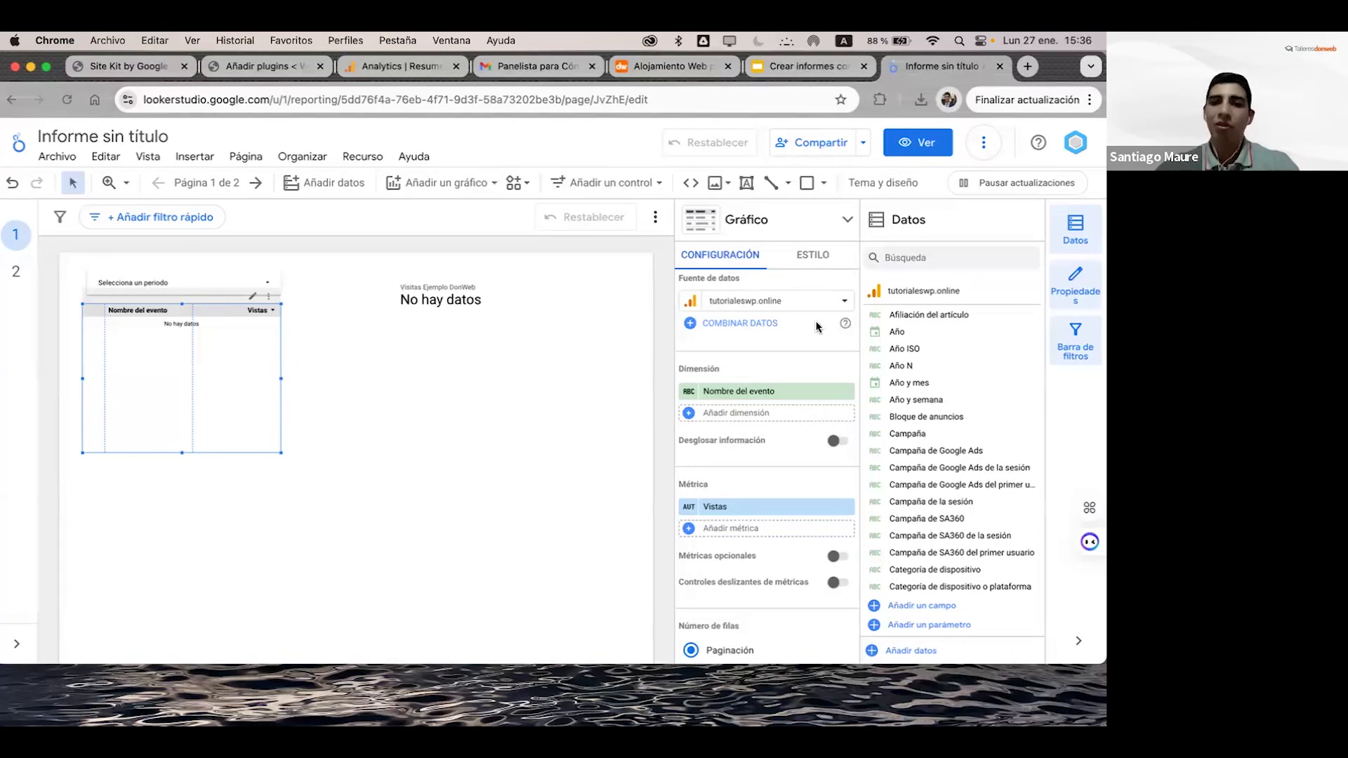
scroll(764, 355, down, 3)
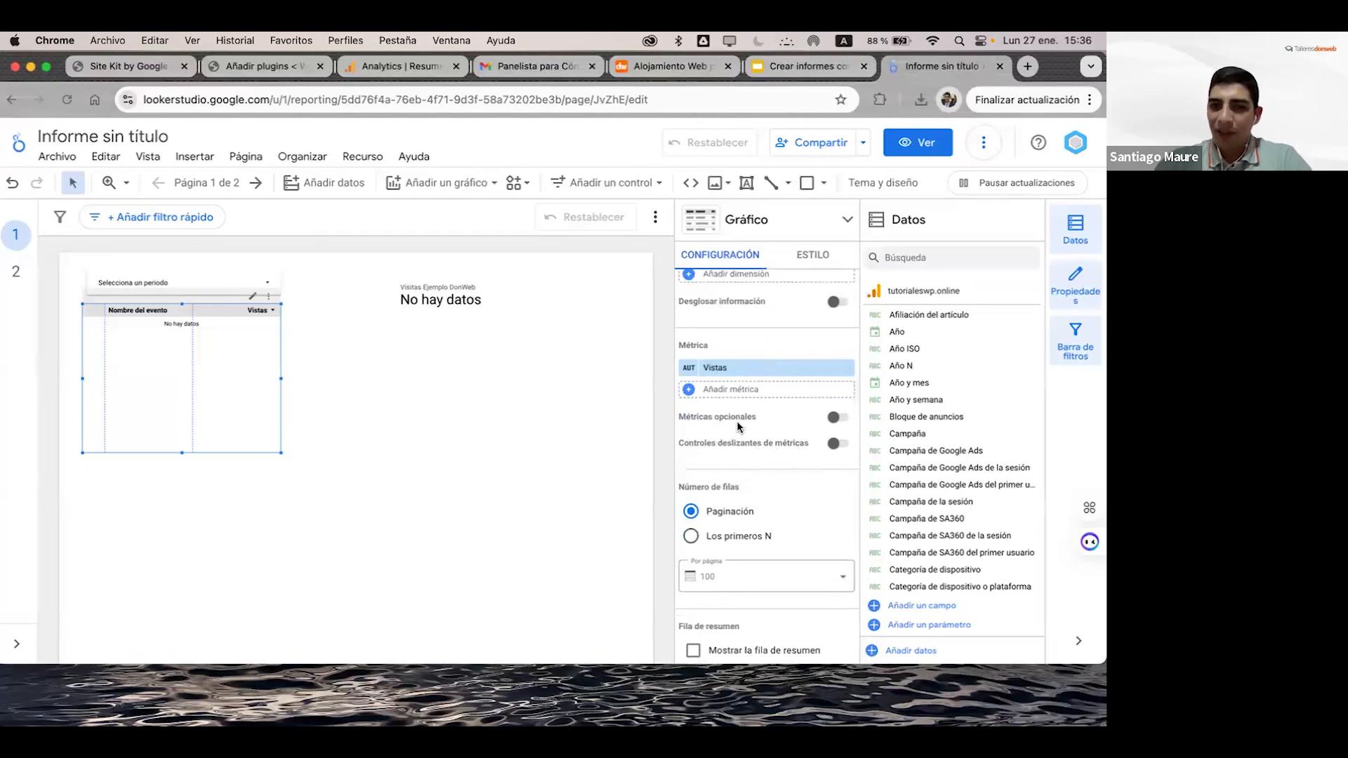
Step: Switch the table's optional metrics on and back off
click(838, 419)
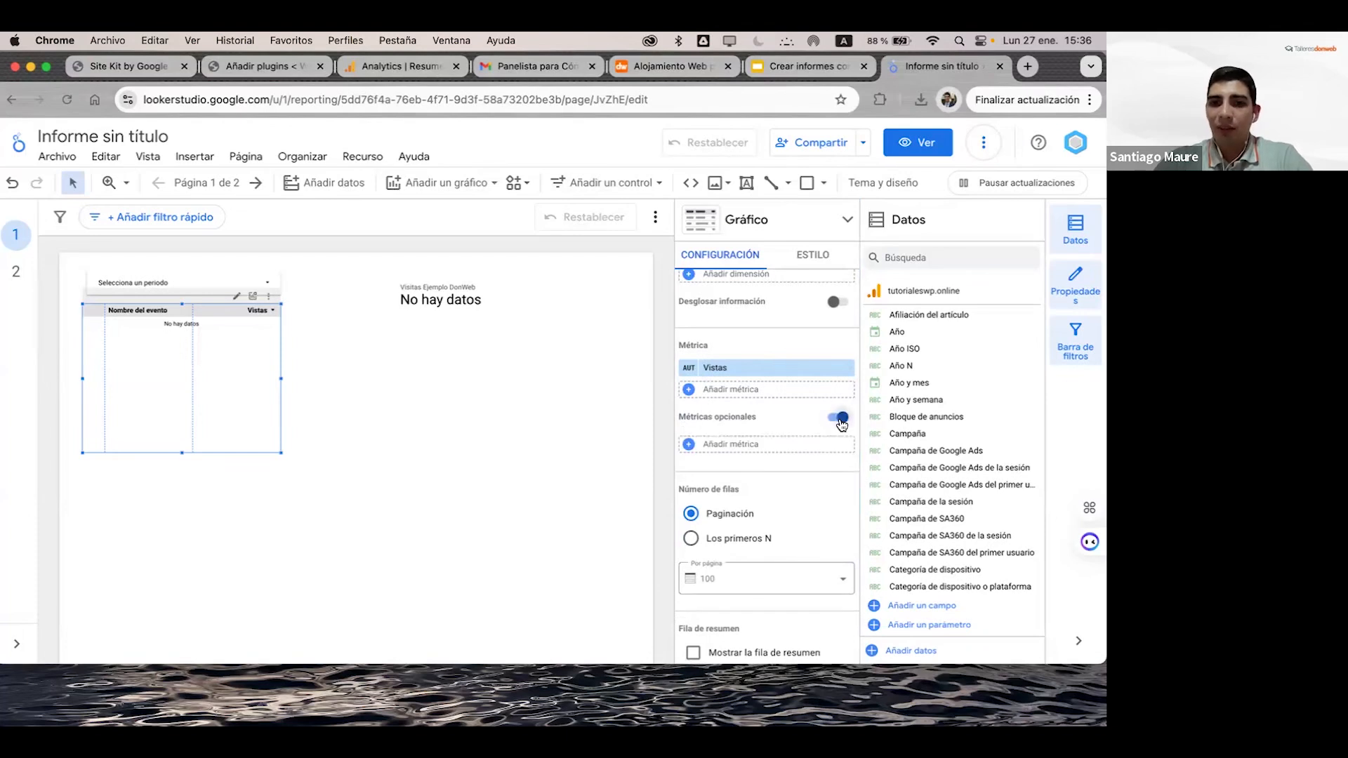
click(839, 420)
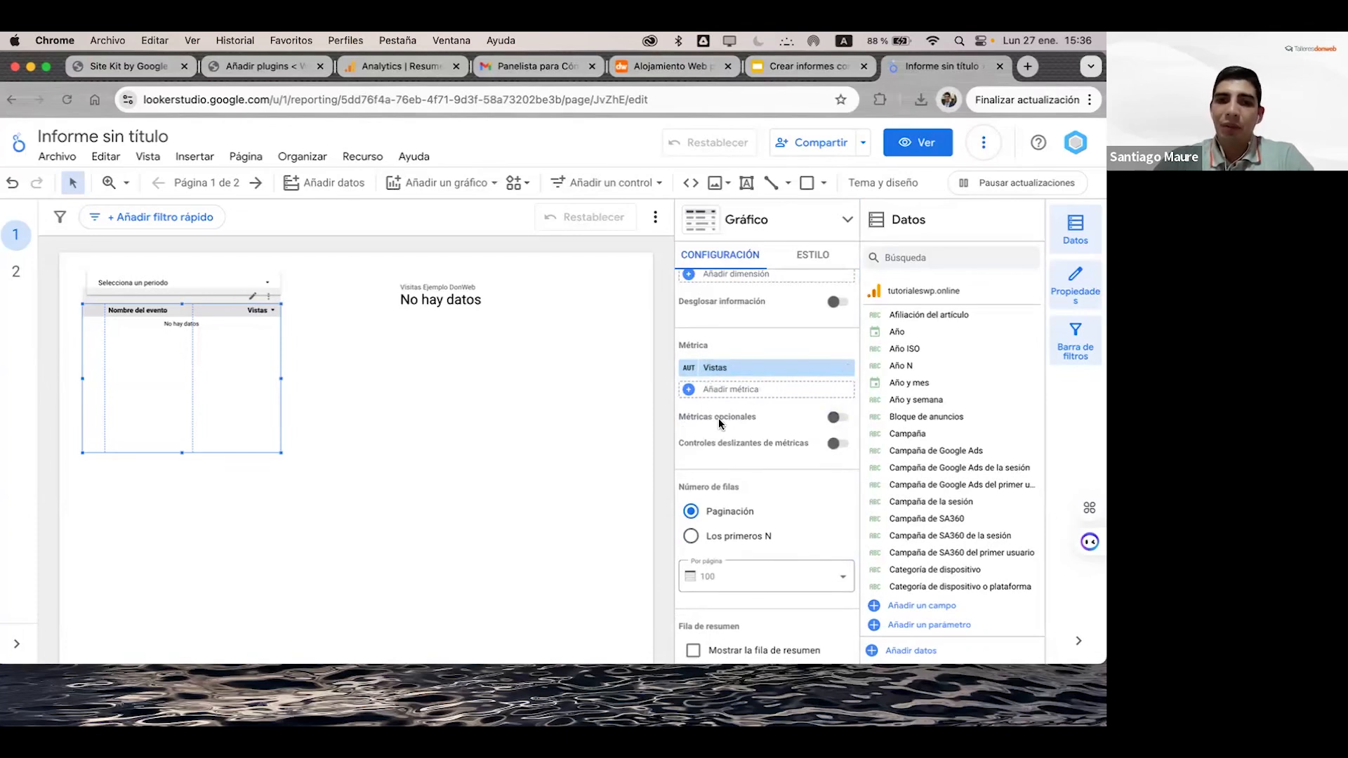
scroll(267, 317, down, 1)
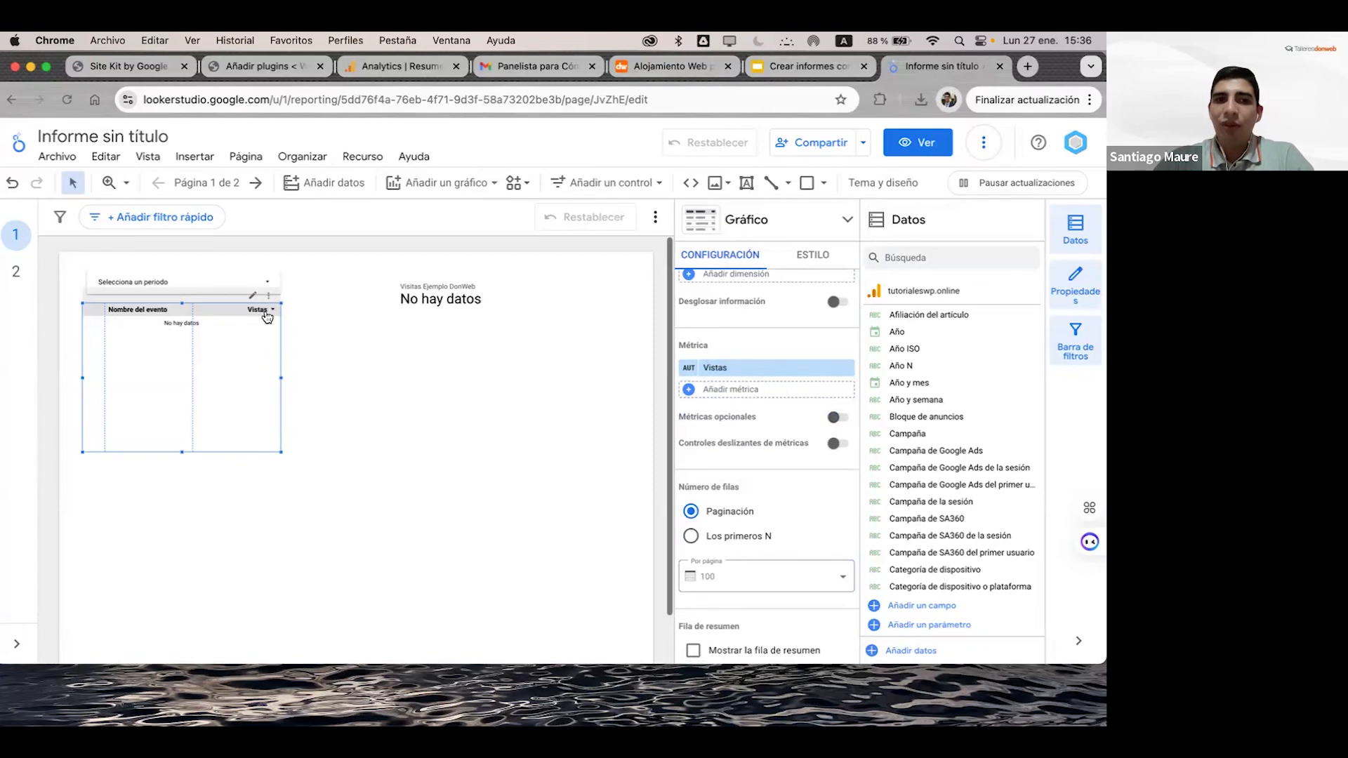
scroll(267, 317, down, 1)
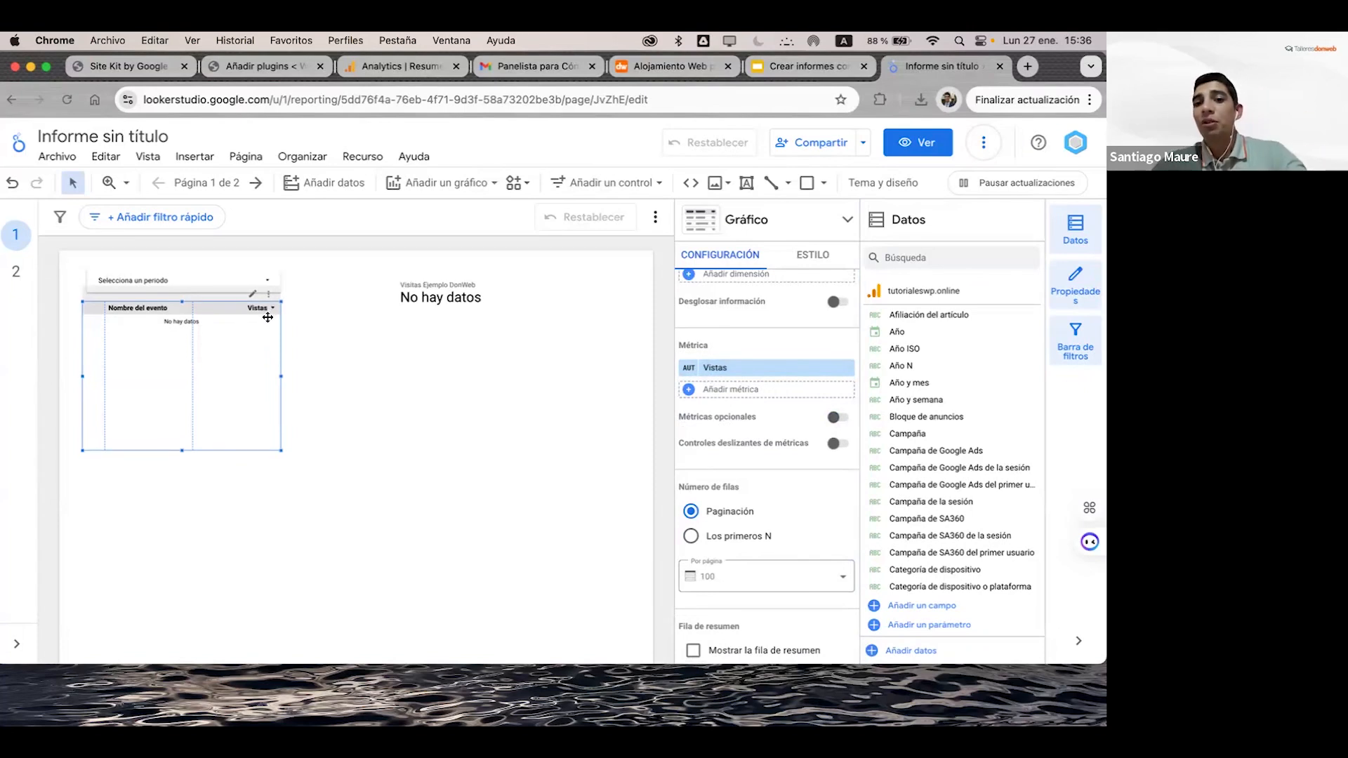
scroll(544, 435, up, 1)
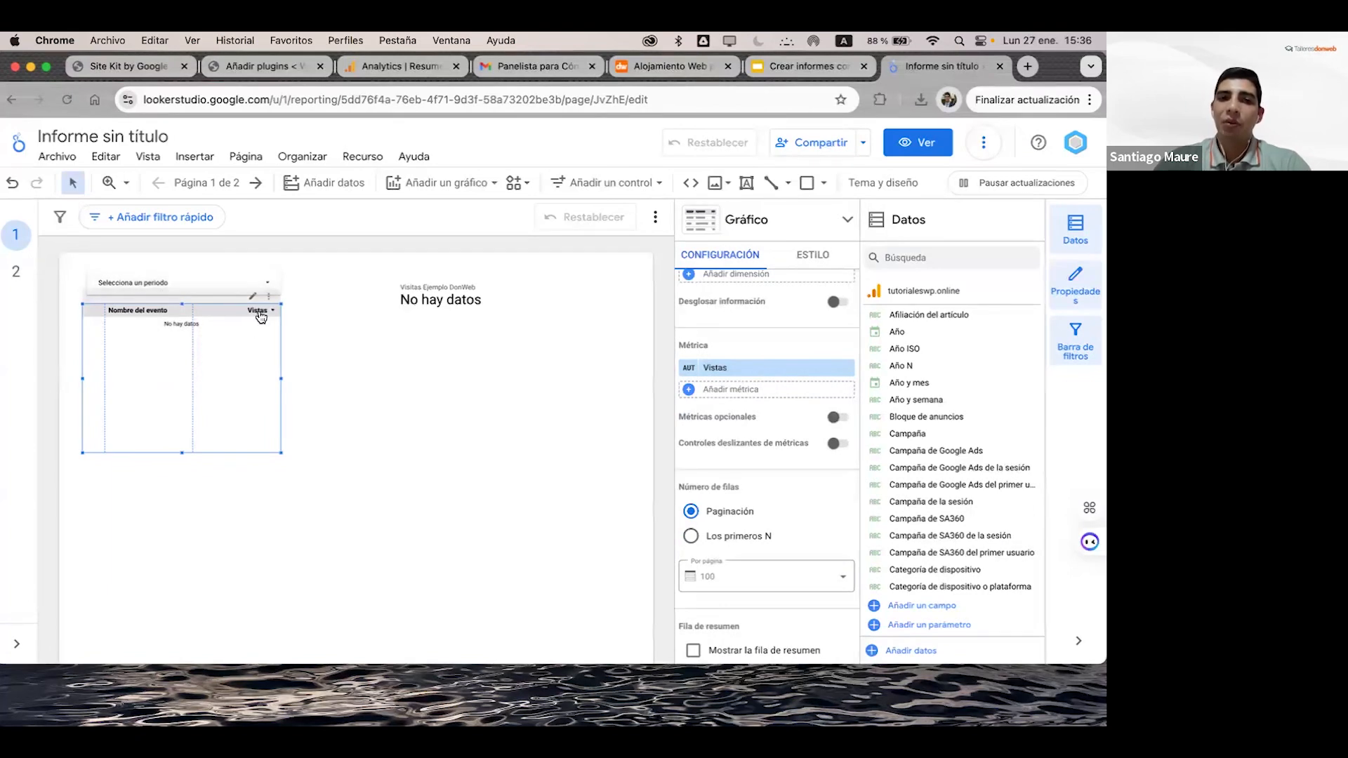
Step: Add a drop-down list control for Nombre del evento and place it beside the scorecard at the top of the page
click(591, 184)
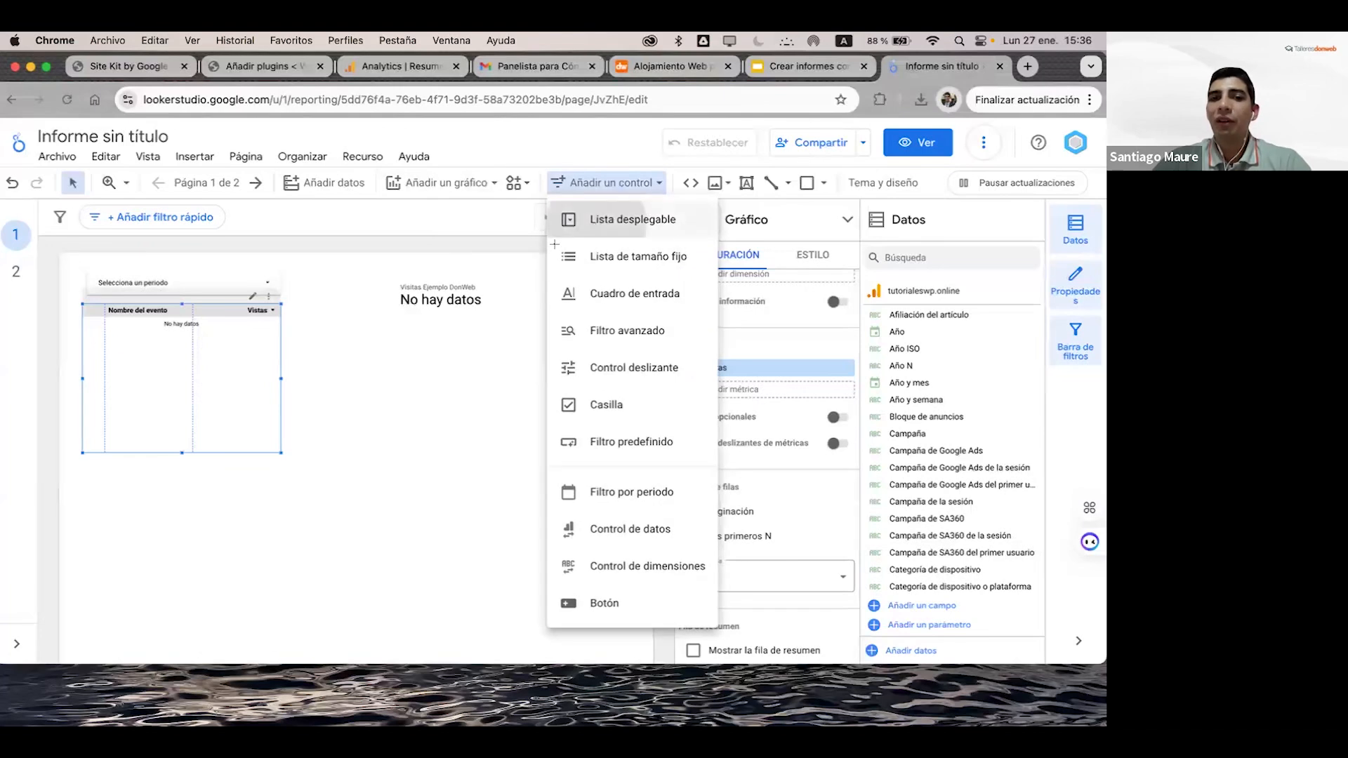
click(587, 220)
click(367, 341)
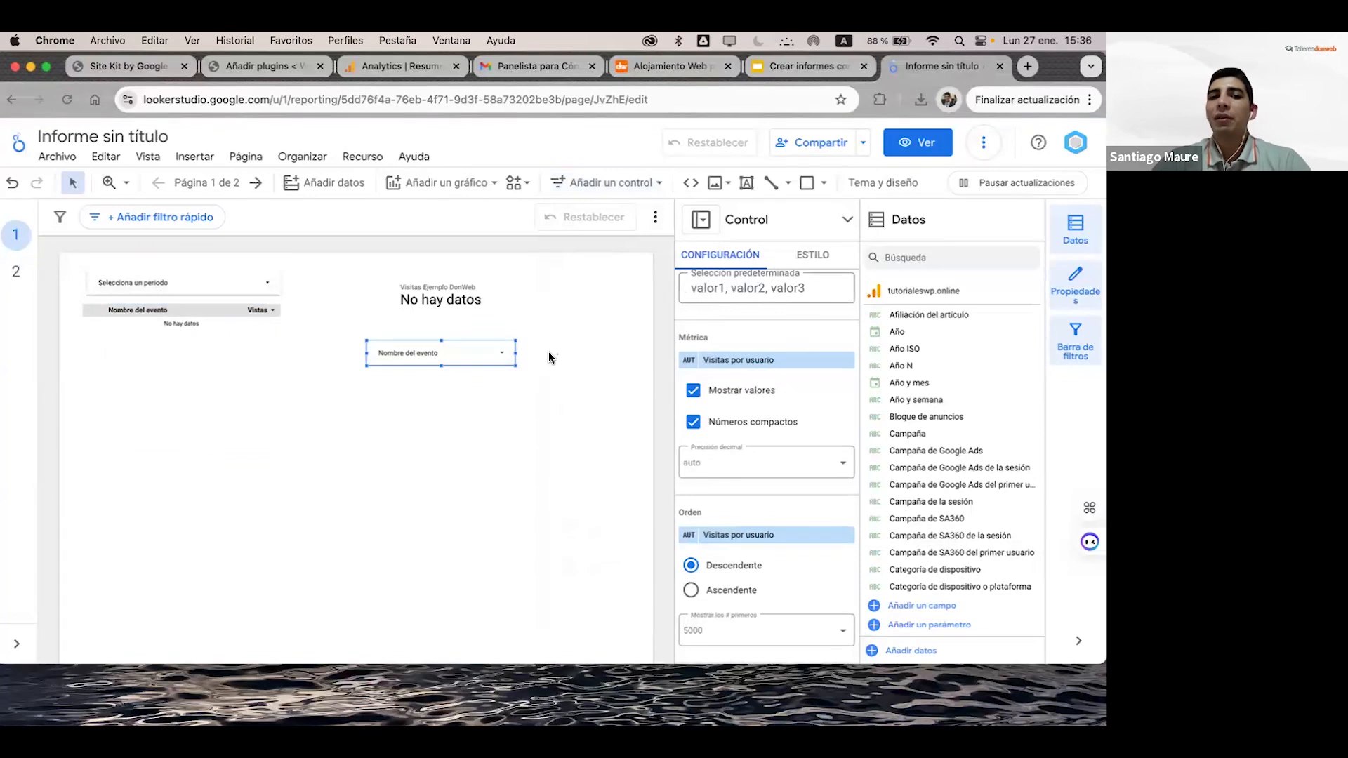
drag(466, 355, 593, 292)
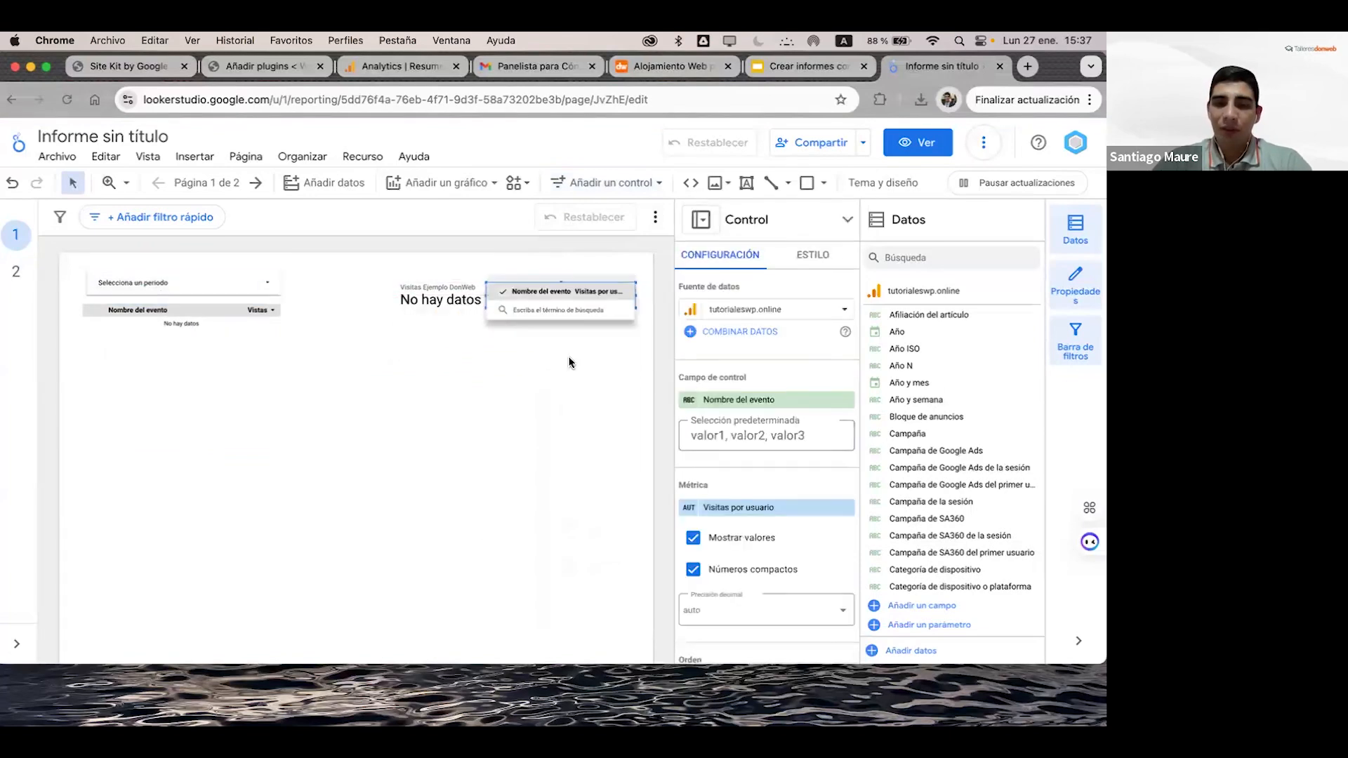
Step: Move the Visitas Ejemplo DonWeb scorecard slightly to the left
click(422, 295)
click(434, 297)
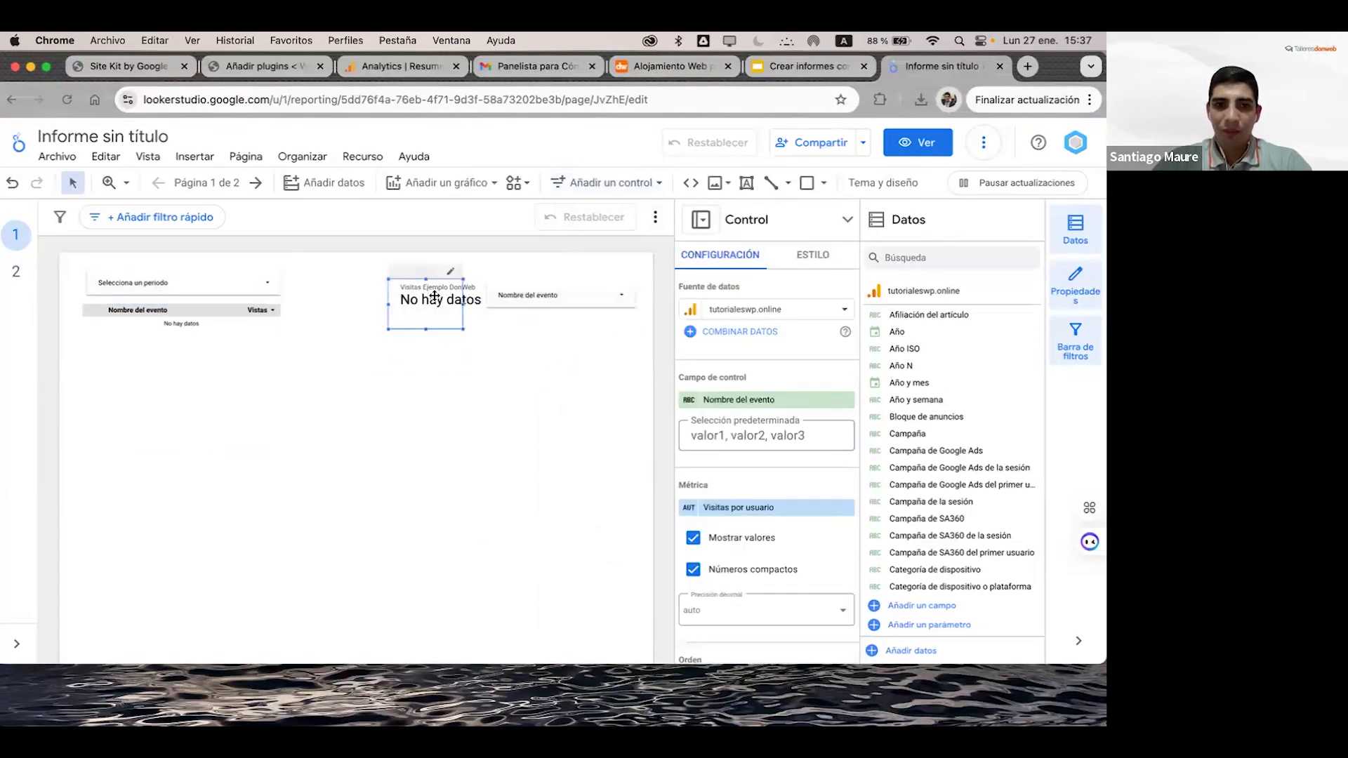
drag(434, 296, 415, 297)
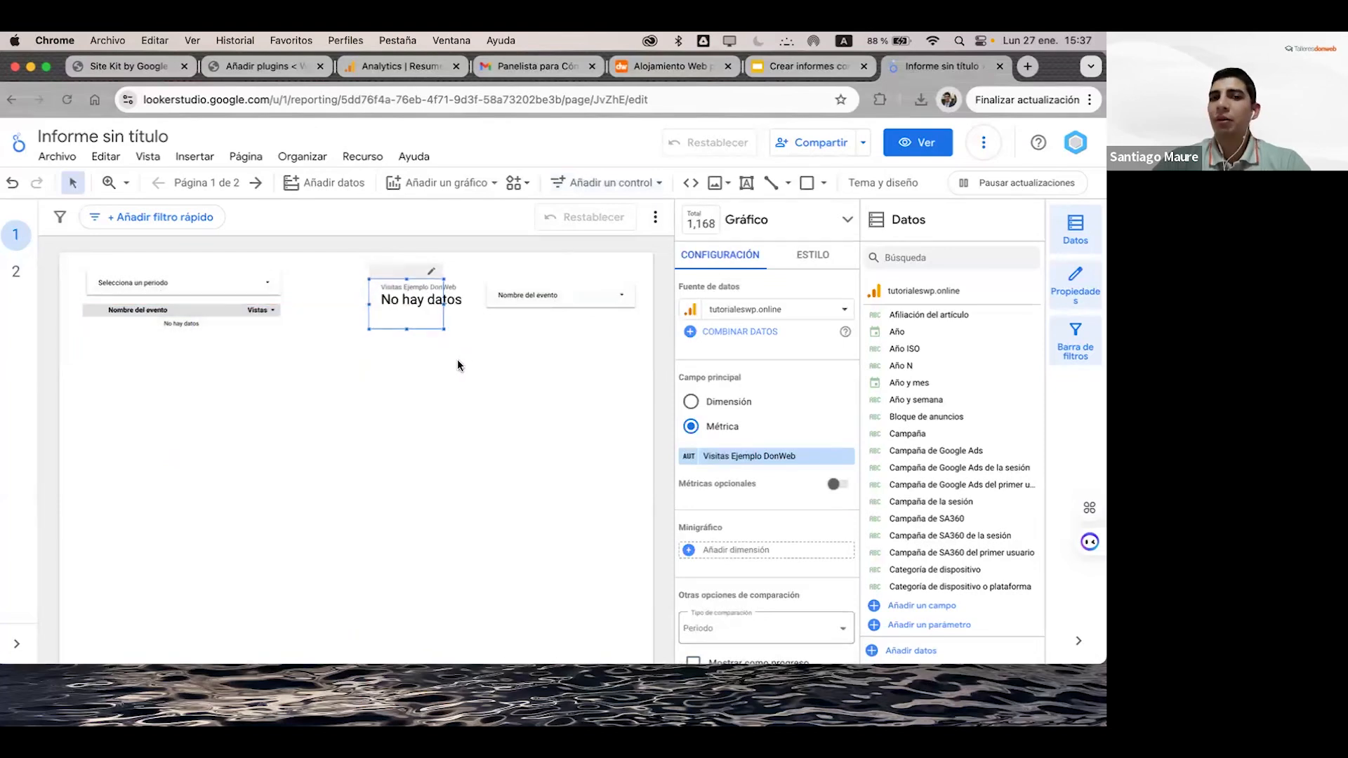
click(457, 365)
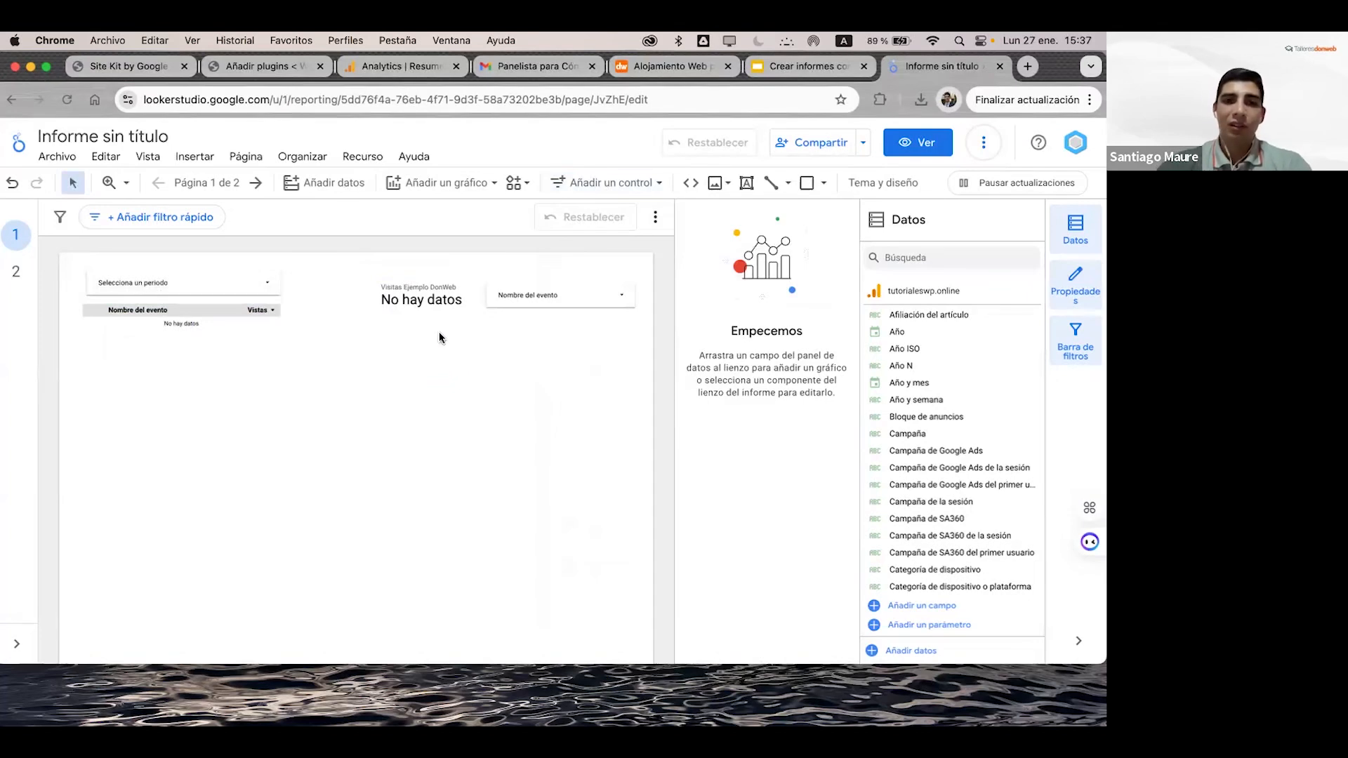
Step: Review the drop-down control's settings and scroll through the events table's configuration options
click(439, 330)
click(547, 300)
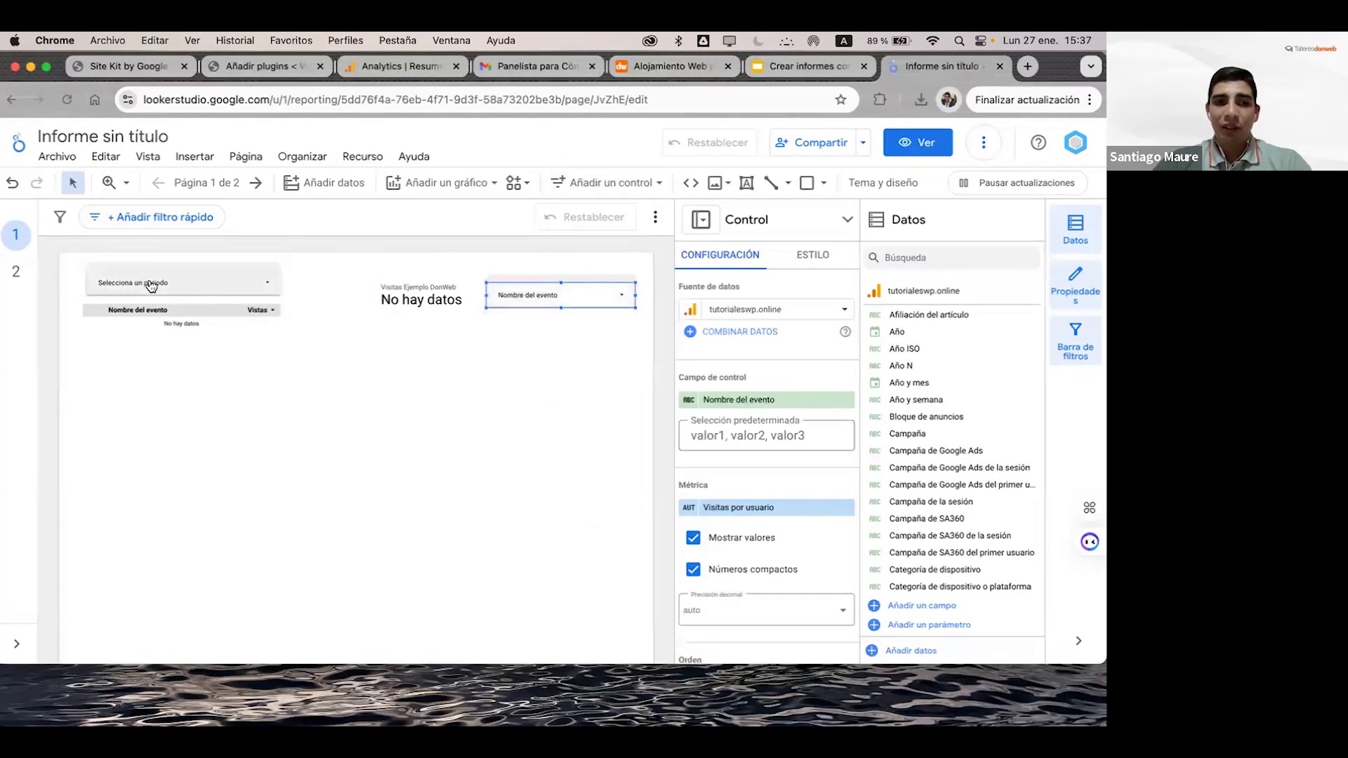
click(226, 325)
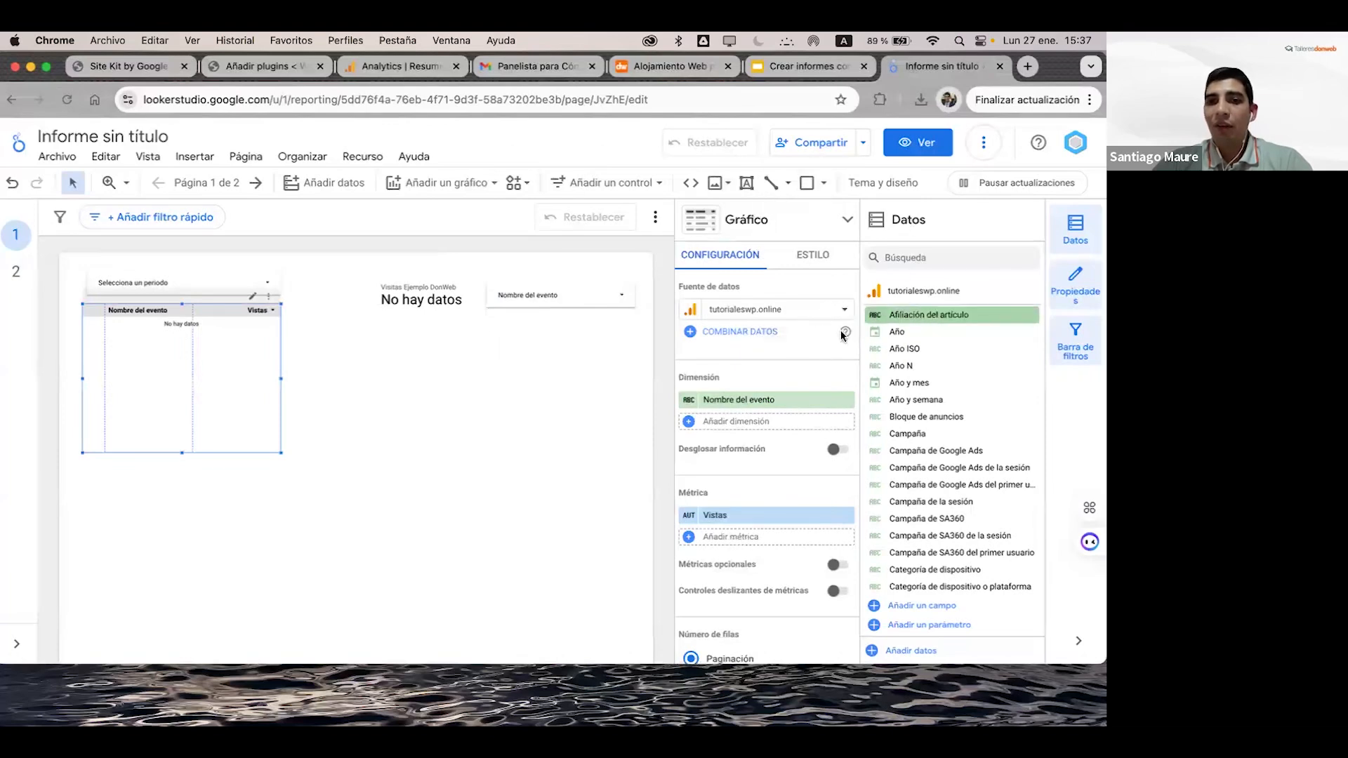
scroll(811, 357, down, 3)
scroll(811, 346, down, 3)
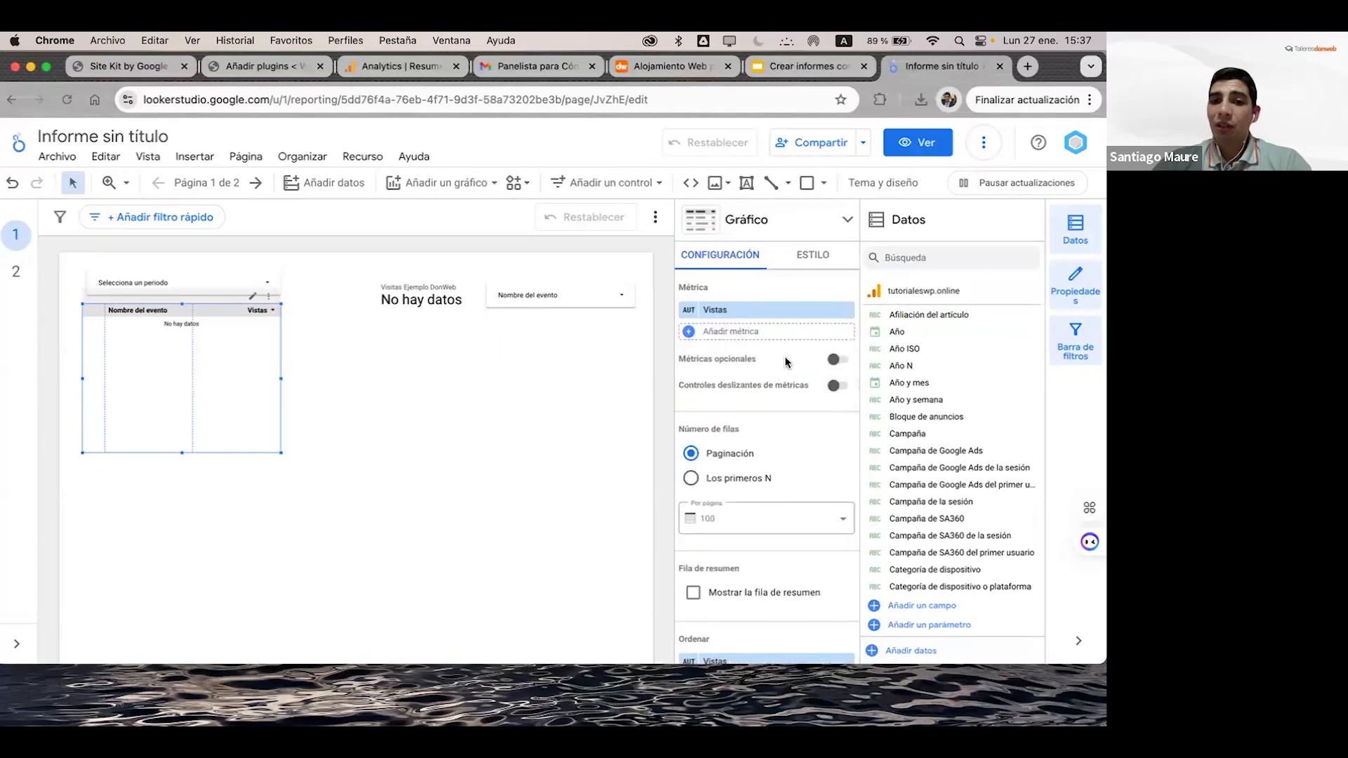
scroll(765, 390, down, 2)
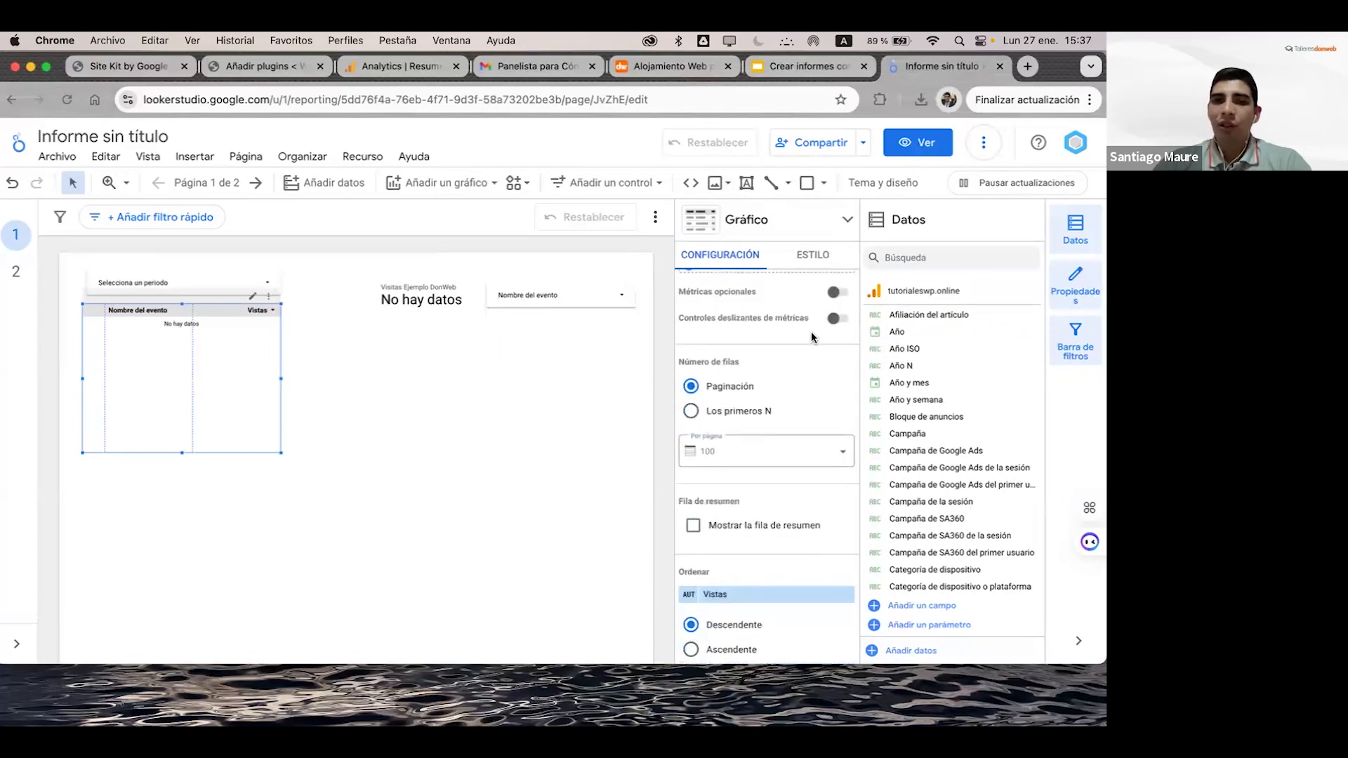
scroll(811, 331, down, 2)
scroll(446, 403, down, 2)
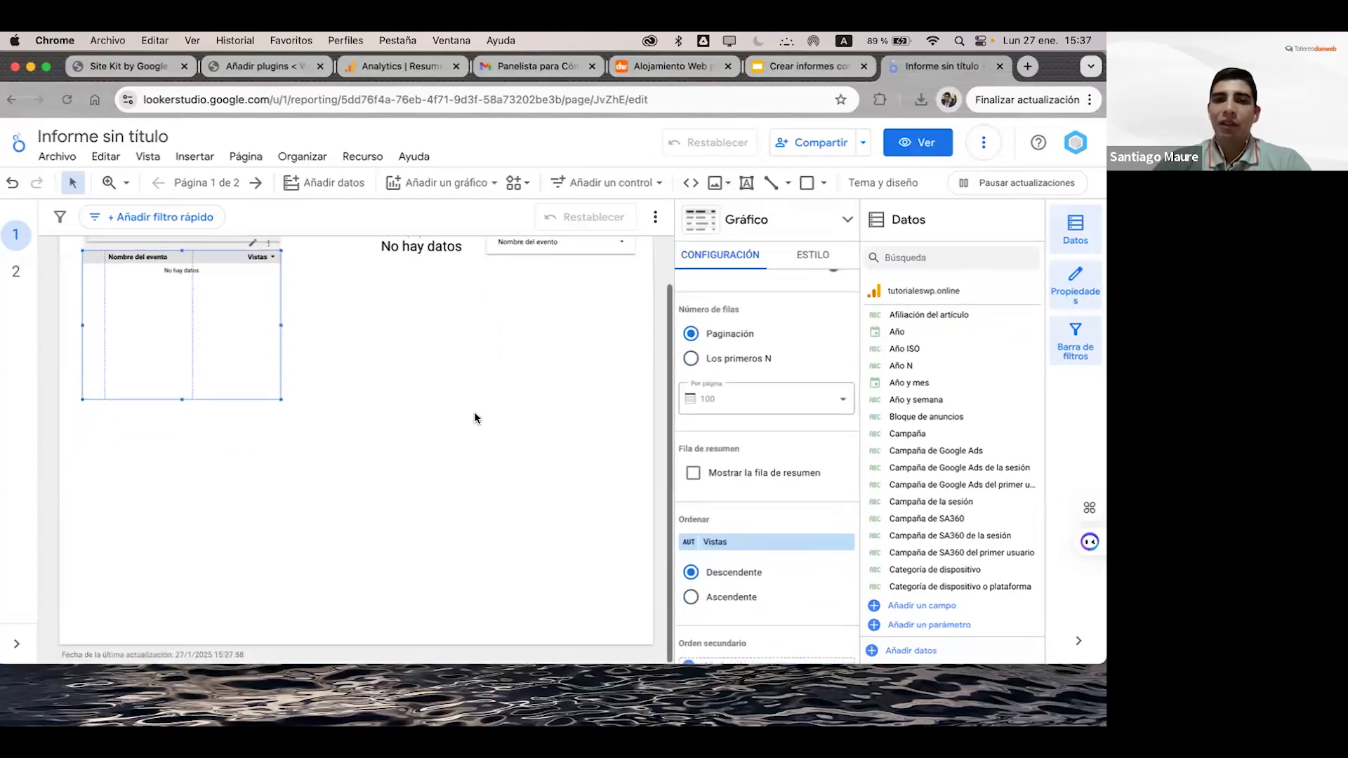
scroll(474, 412, up, 1)
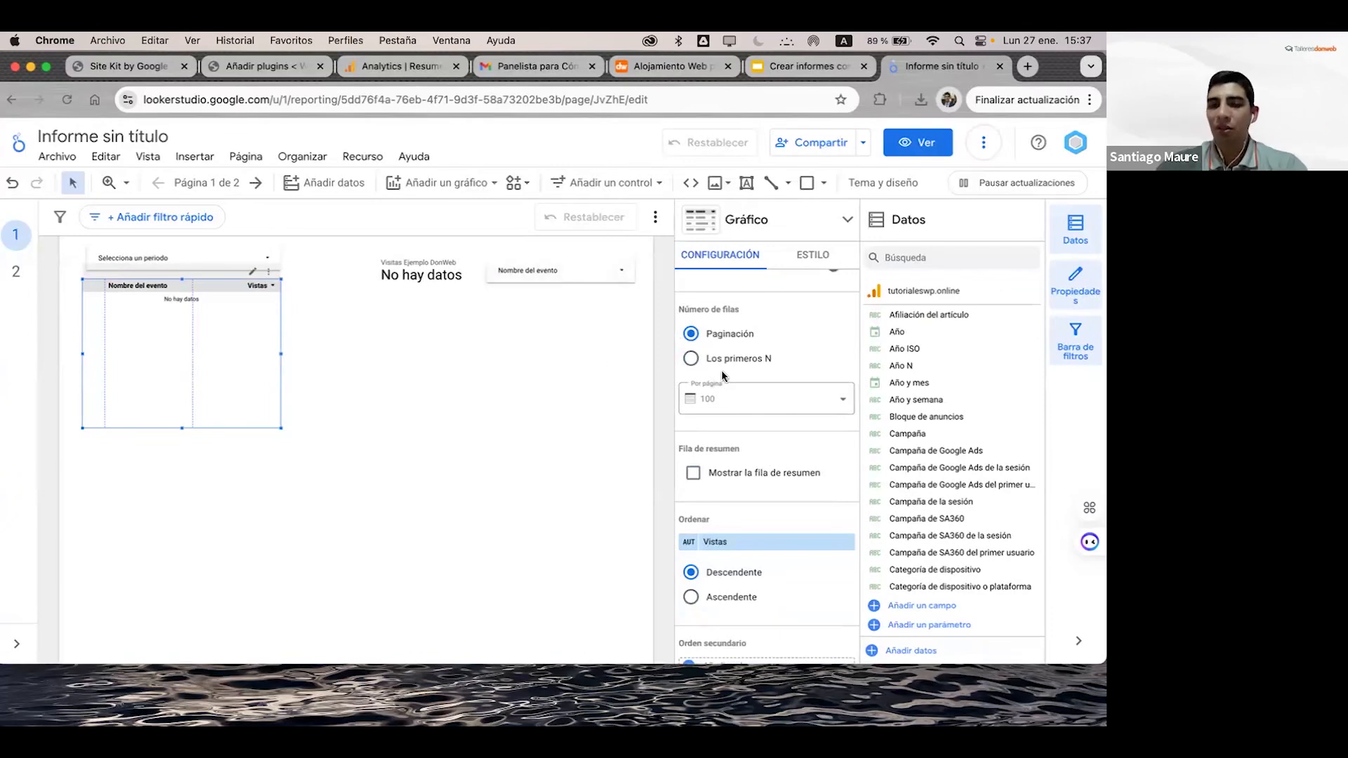
scroll(722, 370, down, 2)
scroll(719, 379, down, 1)
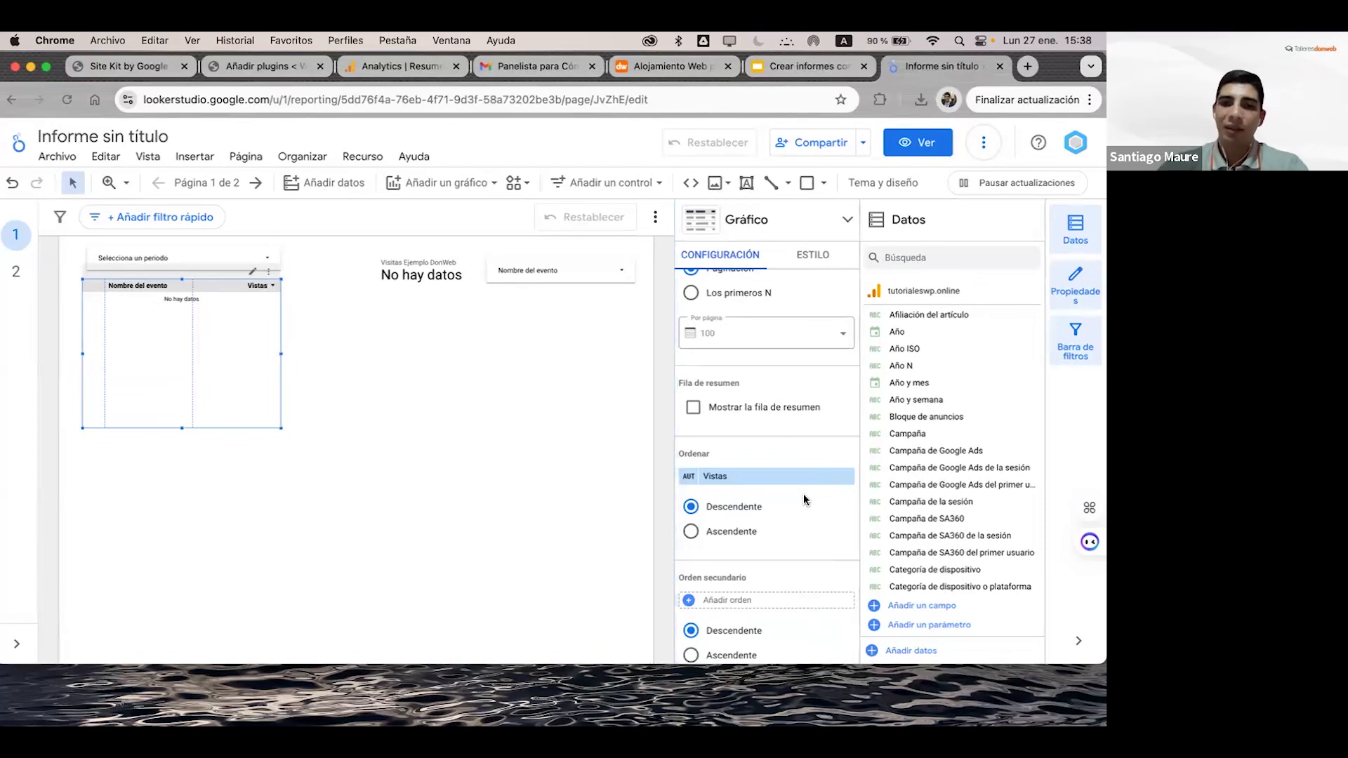
scroll(803, 494, down, 3)
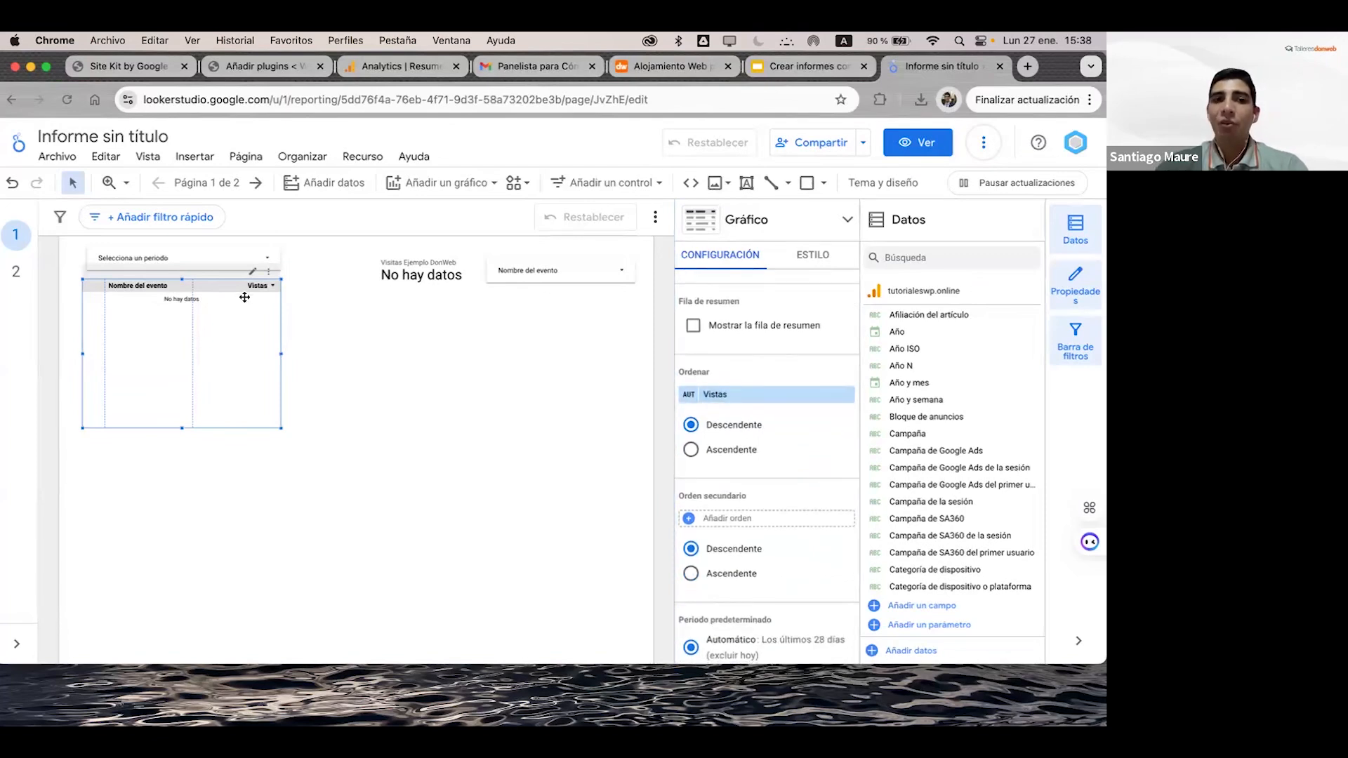
scroll(713, 421, down, 5)
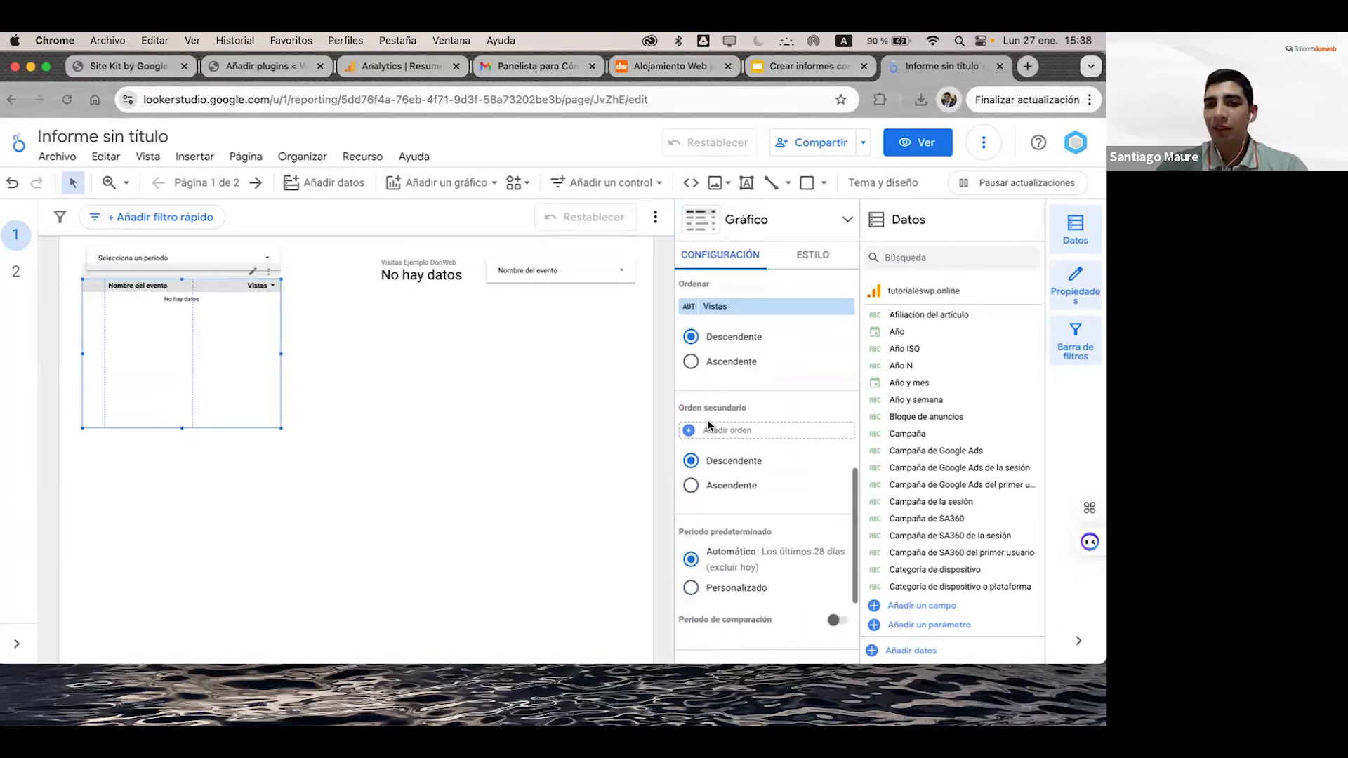
scroll(853, 505, down, 2)
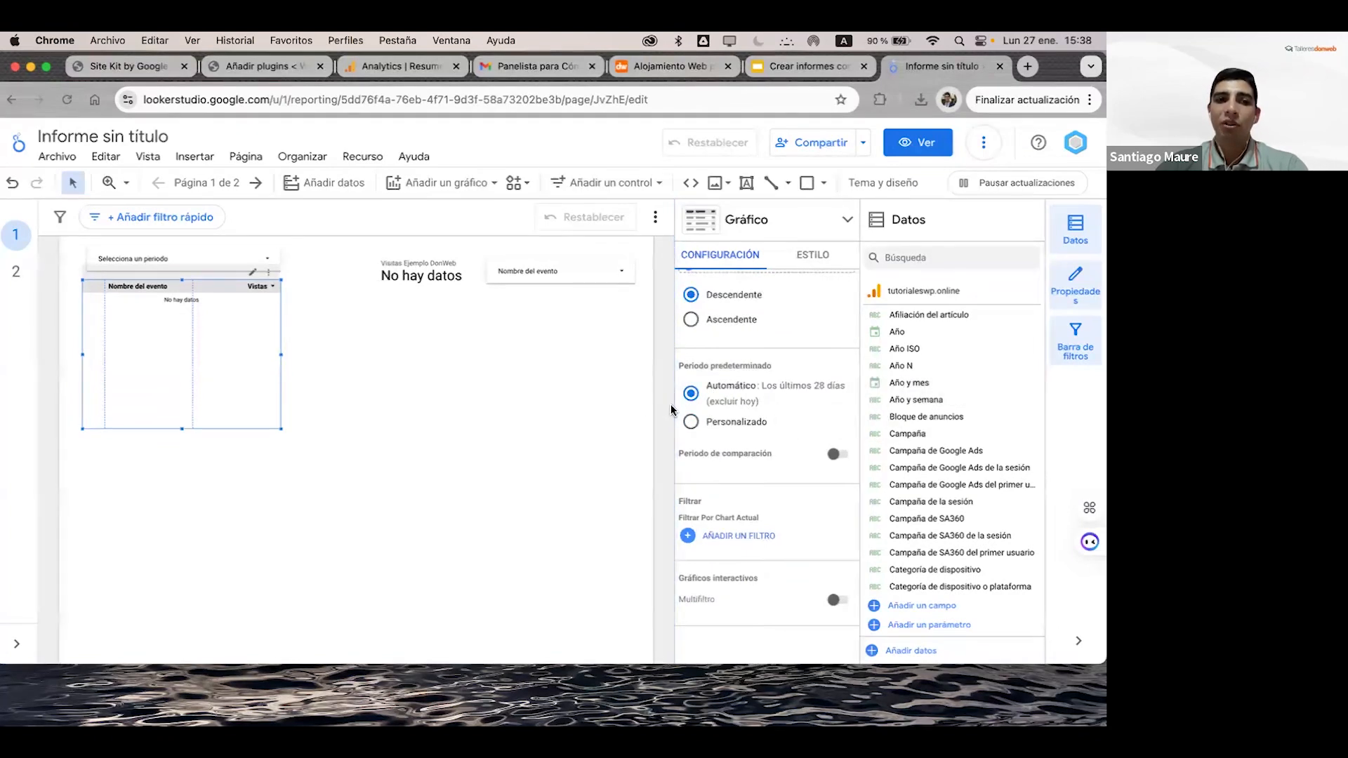
scroll(255, 251, up, 1)
Step: Open the date range control's calendar and browse its preset period options without applying one
click(238, 284)
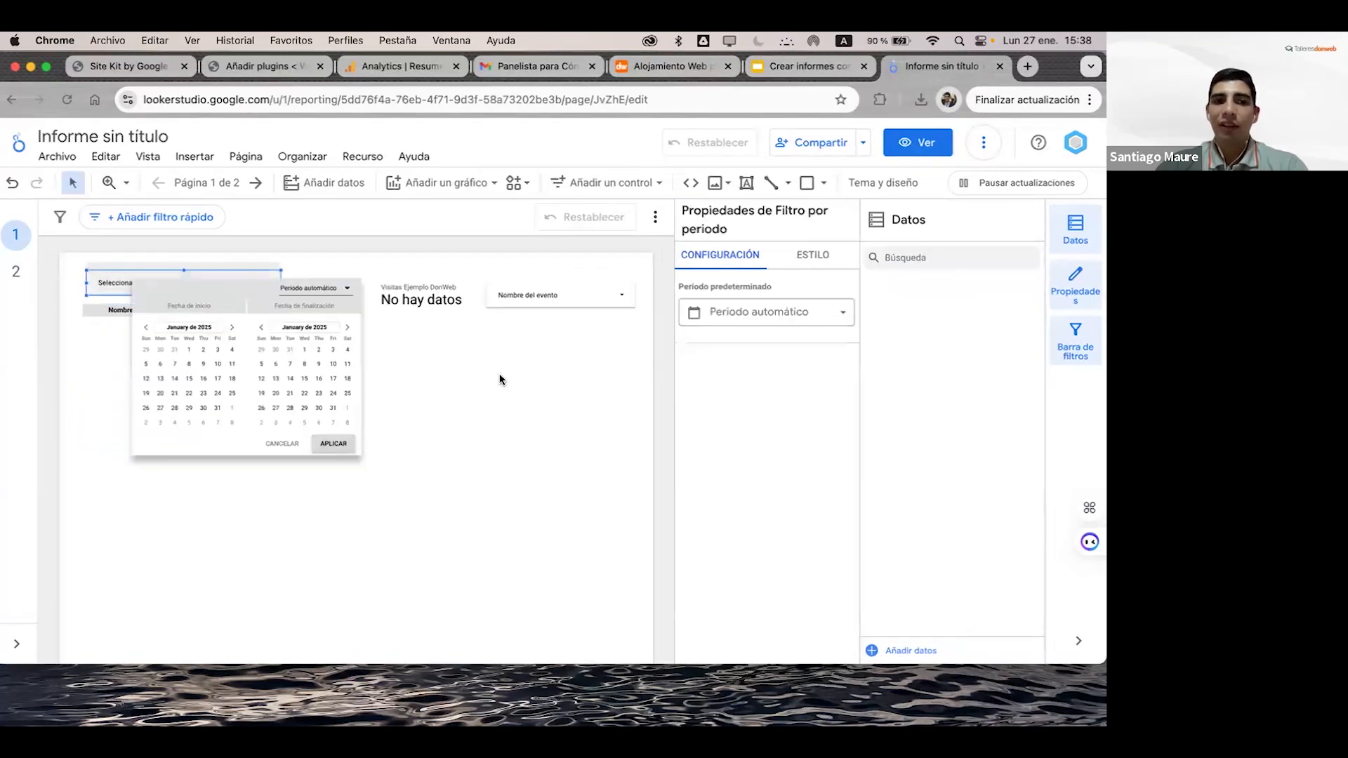
click(344, 292)
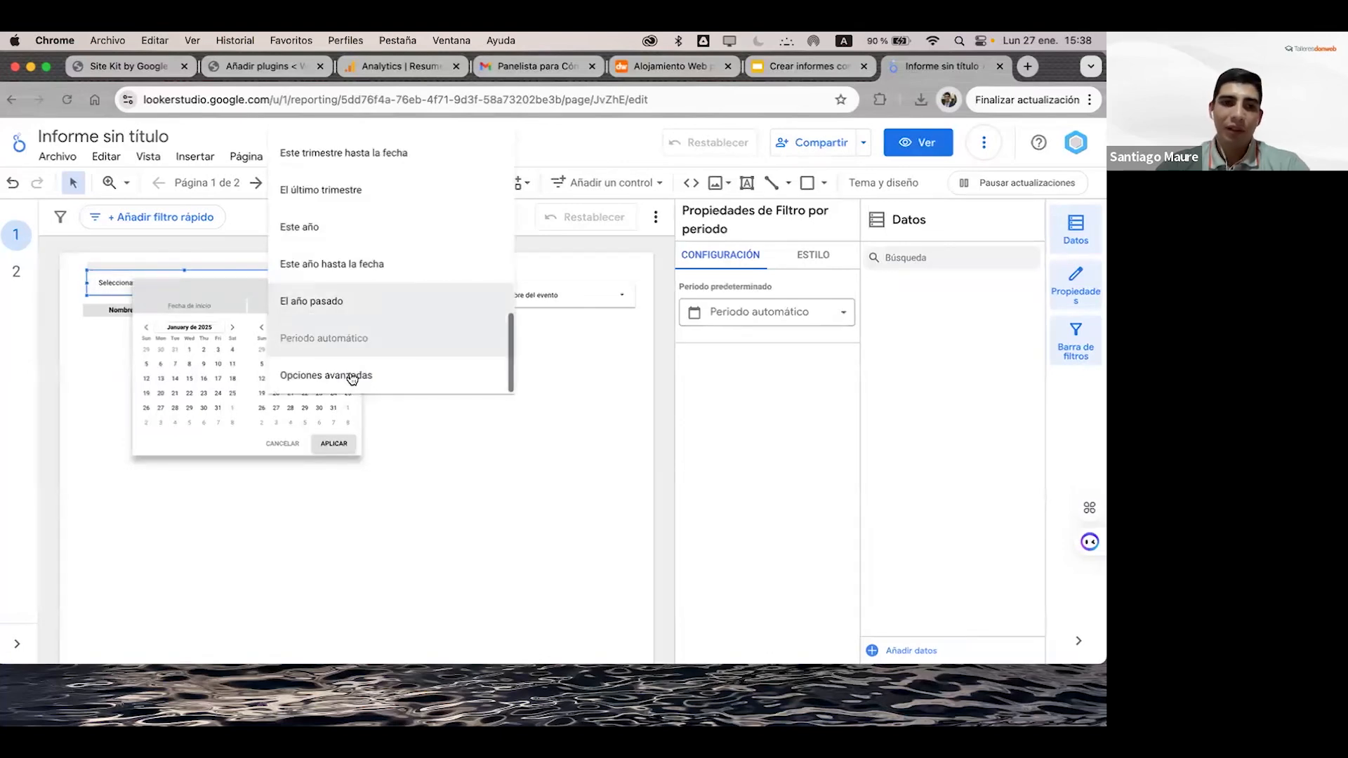
click(326, 298)
click(503, 440)
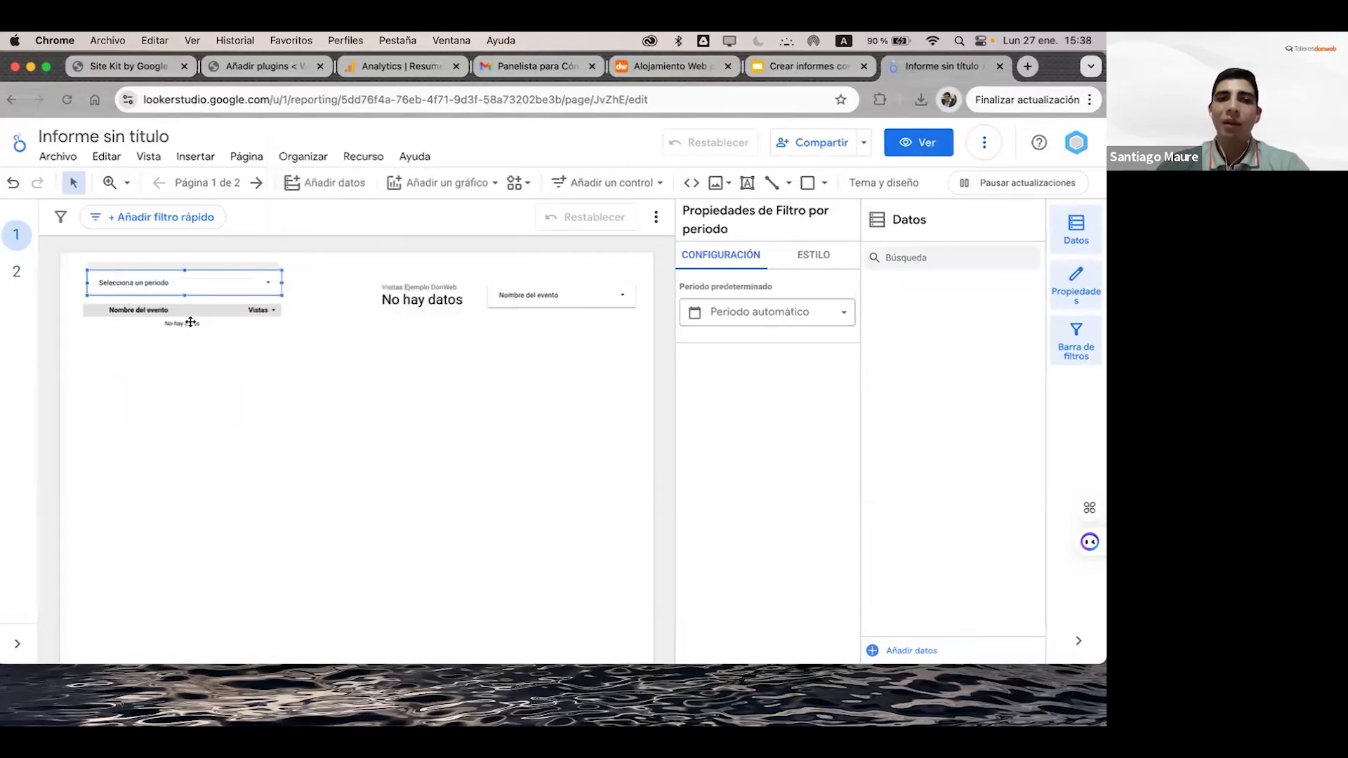
Step: Examine the default period settings of the date range control and of the events table
click(261, 280)
click(374, 335)
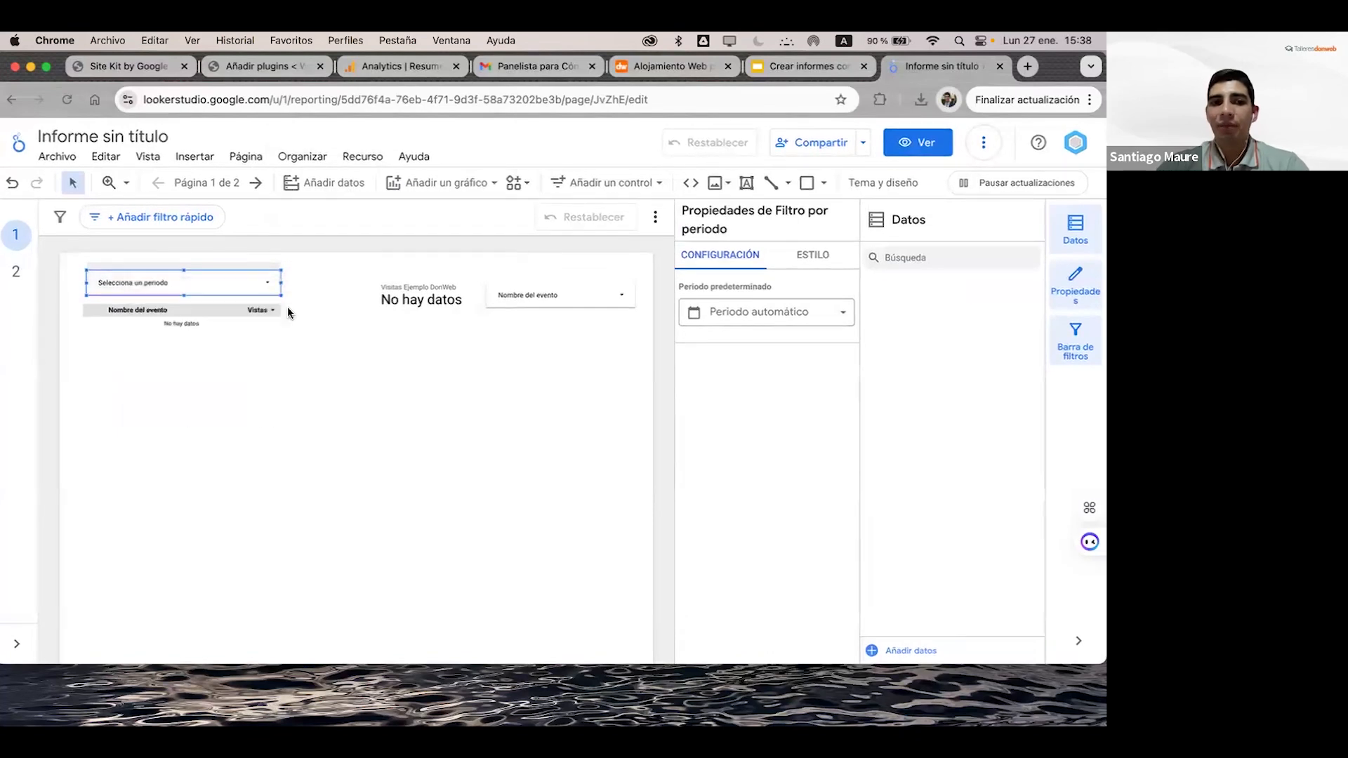
click(811, 311)
click(394, 330)
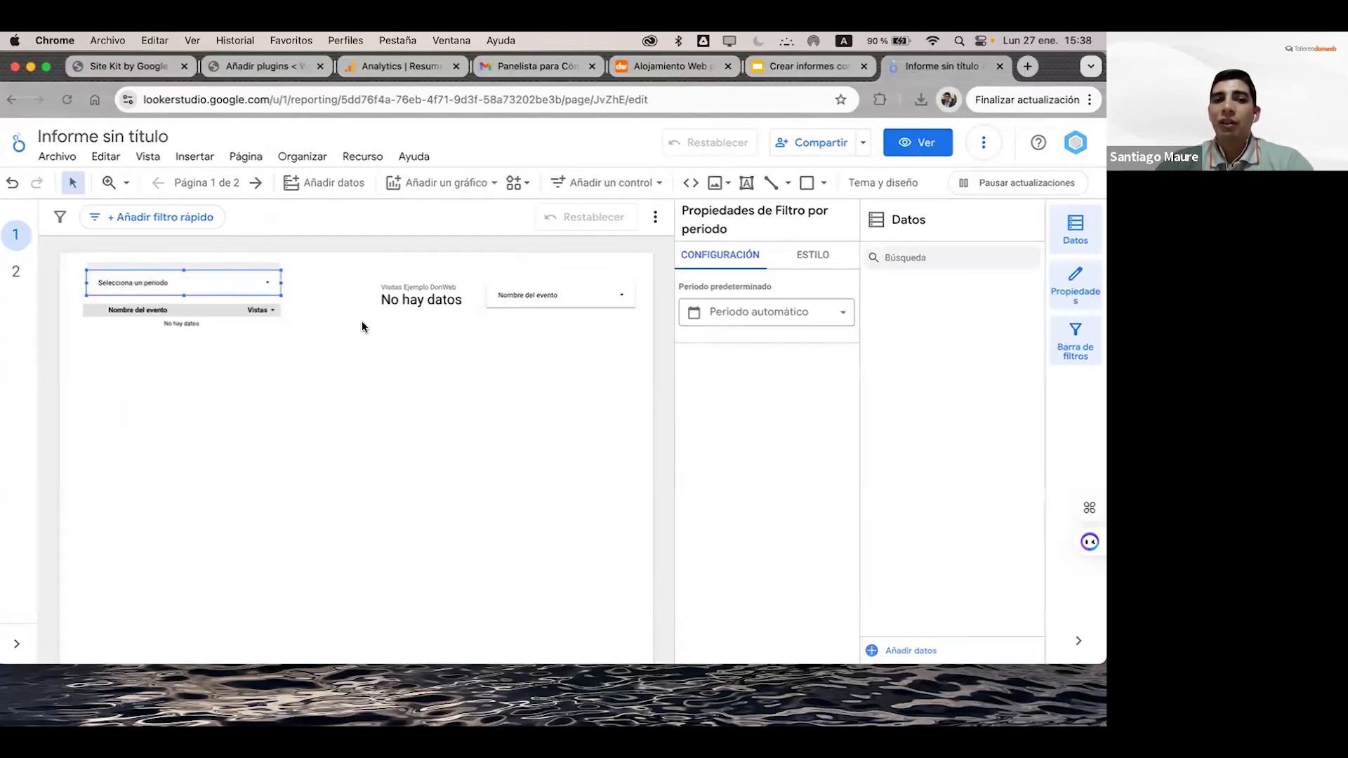
click(254, 316)
scroll(748, 413, down, 10)
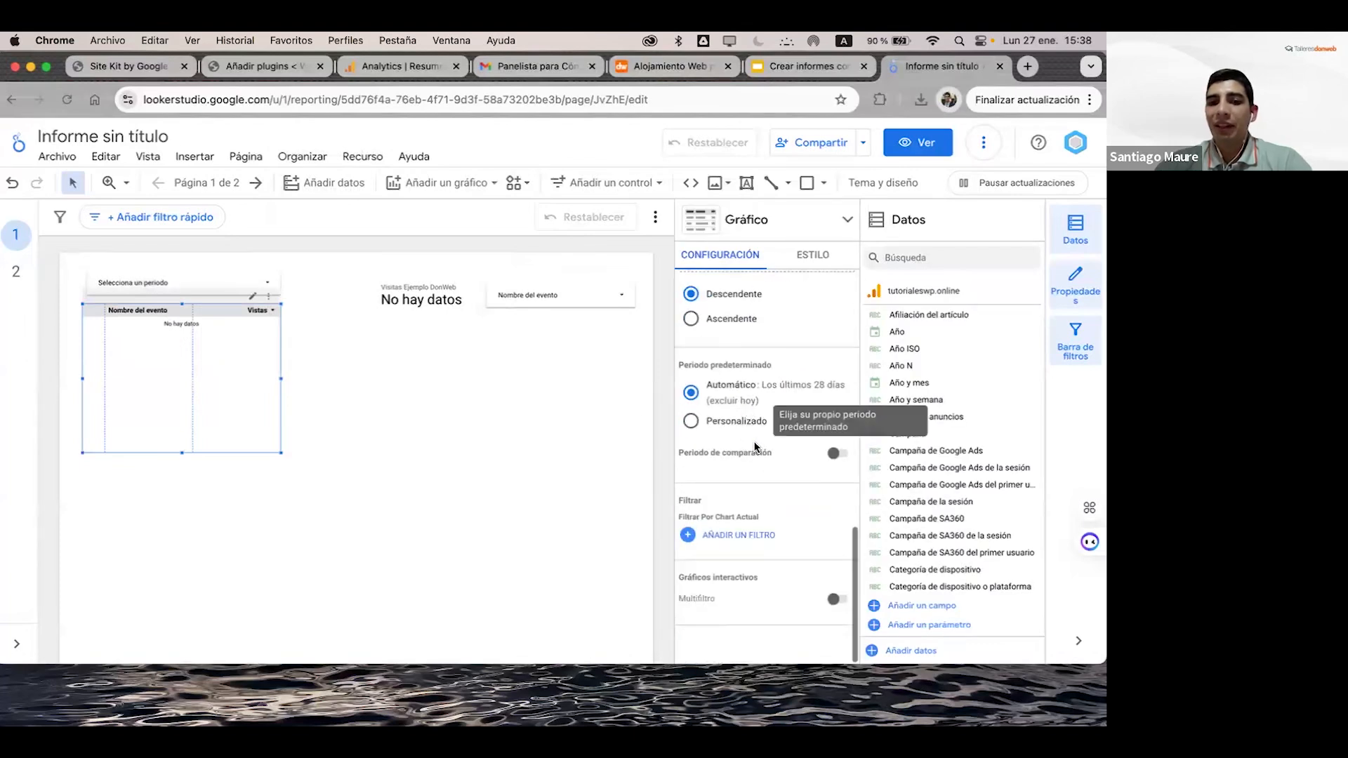
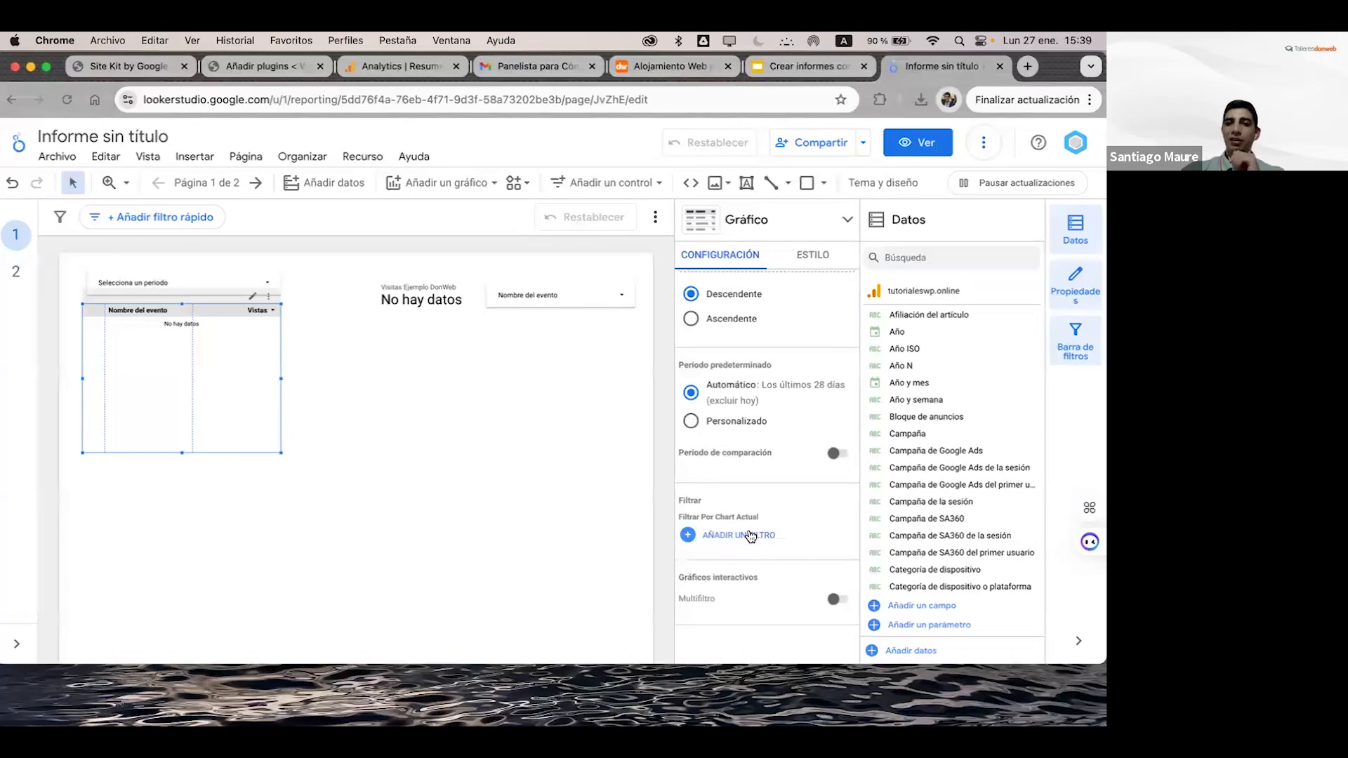
Step: Scroll through the events table's configuration options and the data source's field list
scroll(761, 520, up, 10)
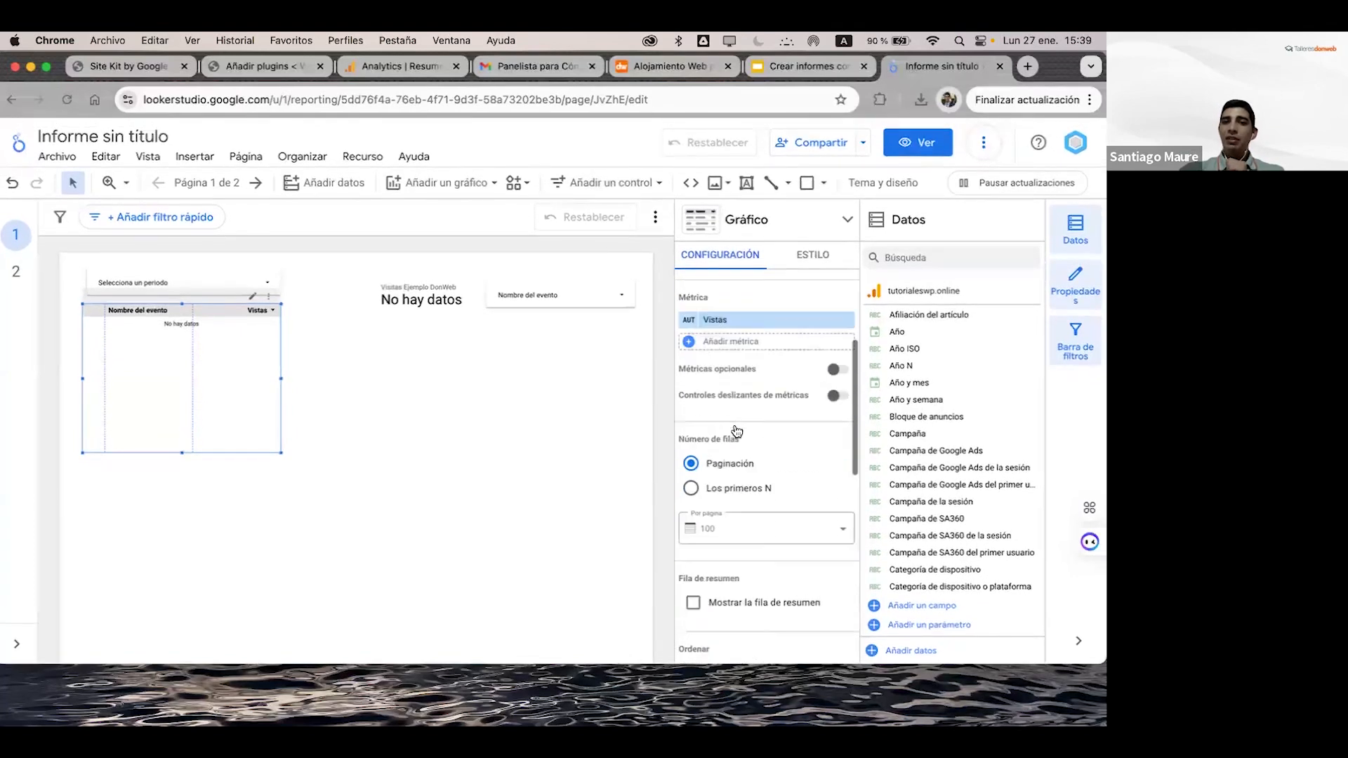
scroll(872, 395, down, 5)
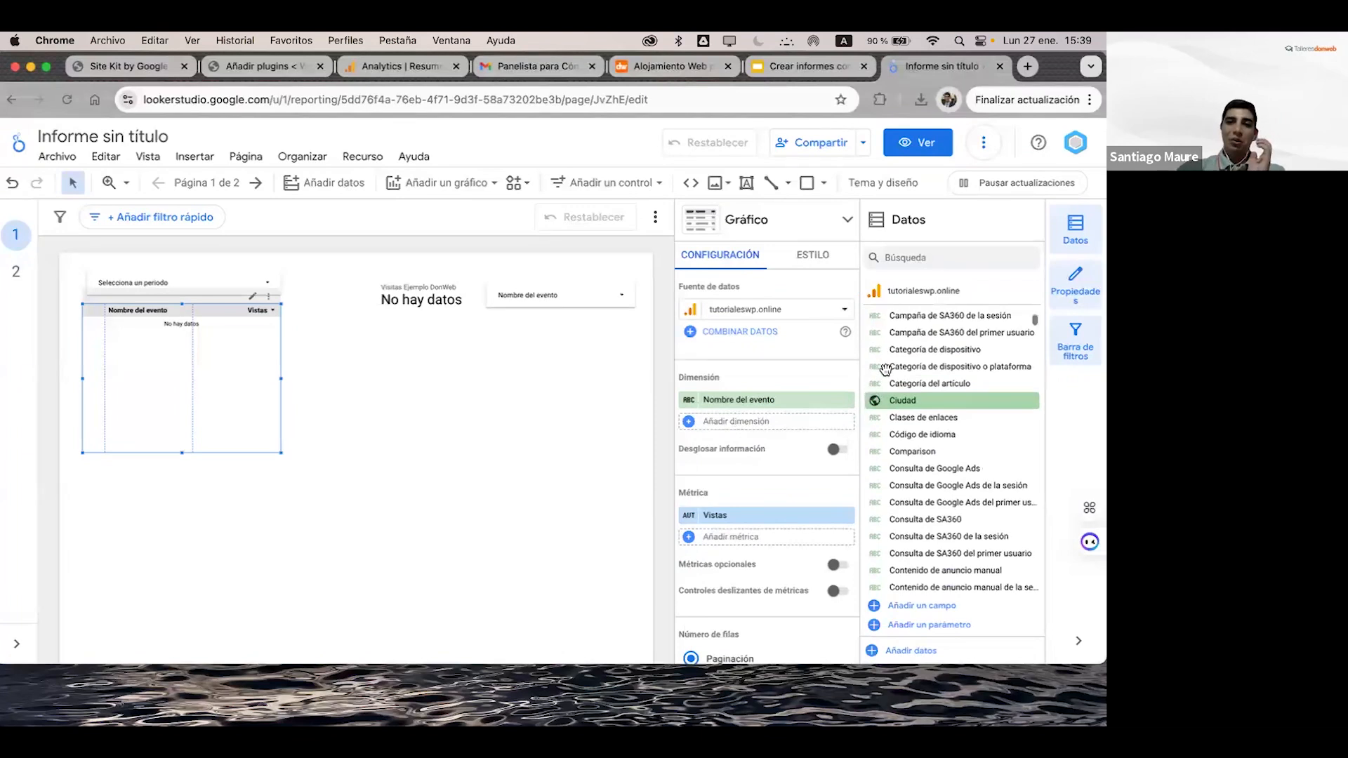
scroll(895, 359, down, 5)
scroll(897, 360, down, 2)
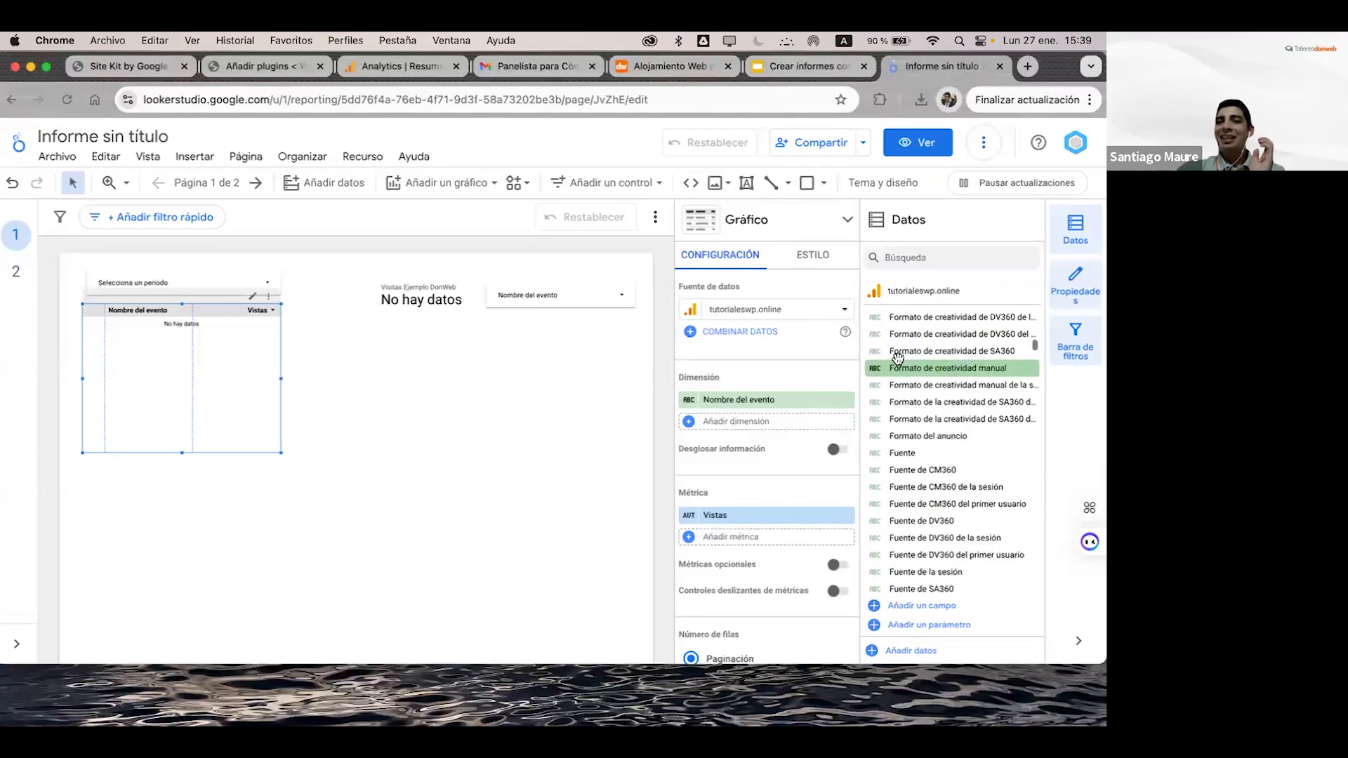
scroll(897, 359, up, 2)
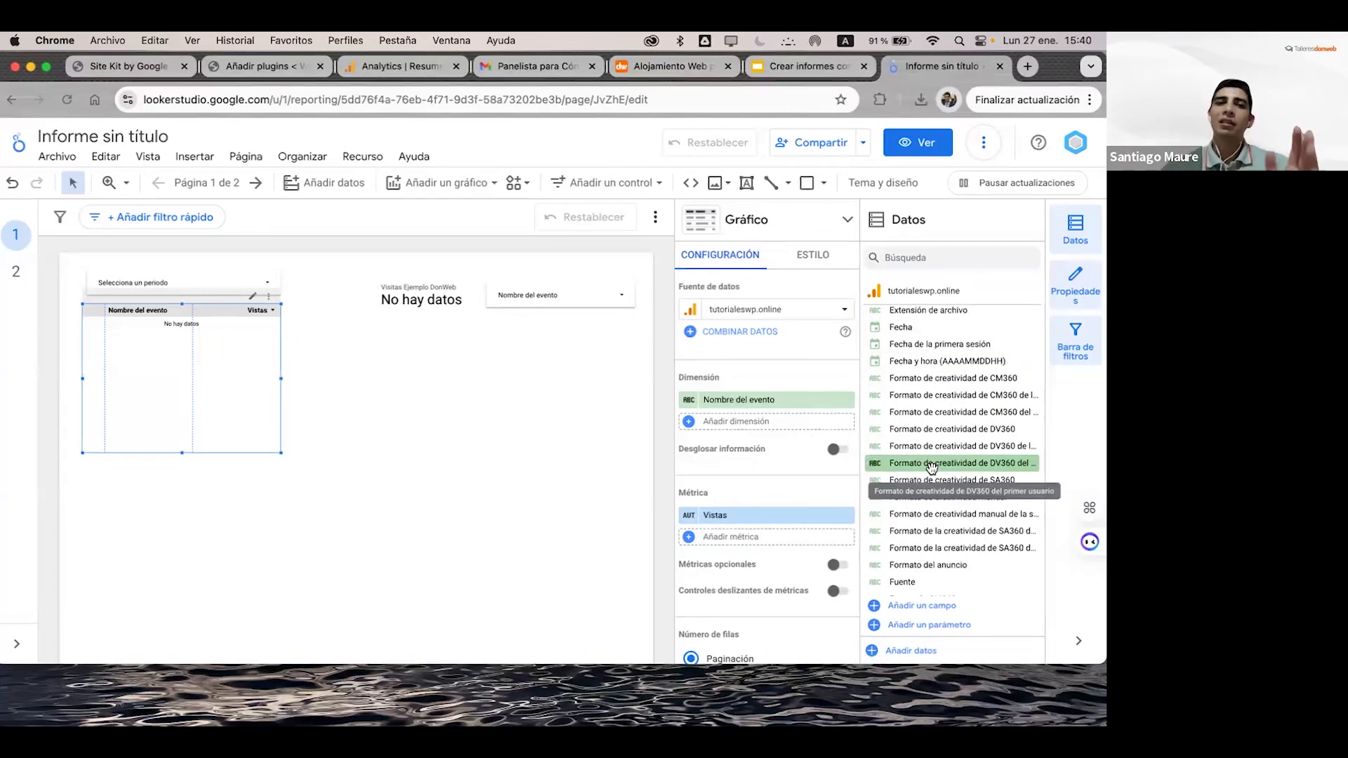
Step: Browse the Events and User attributes overview reports in the Analytics property, then return to the report
click(430, 68)
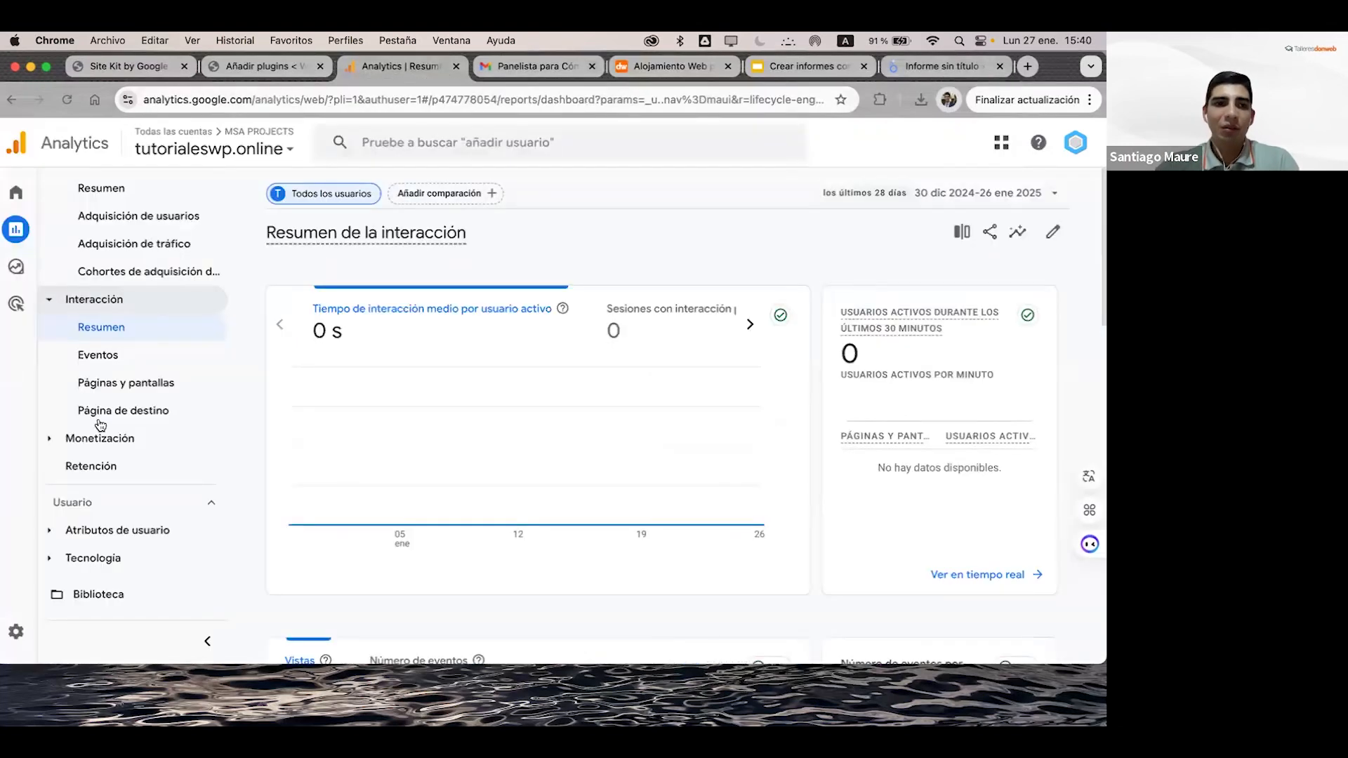
click(123, 355)
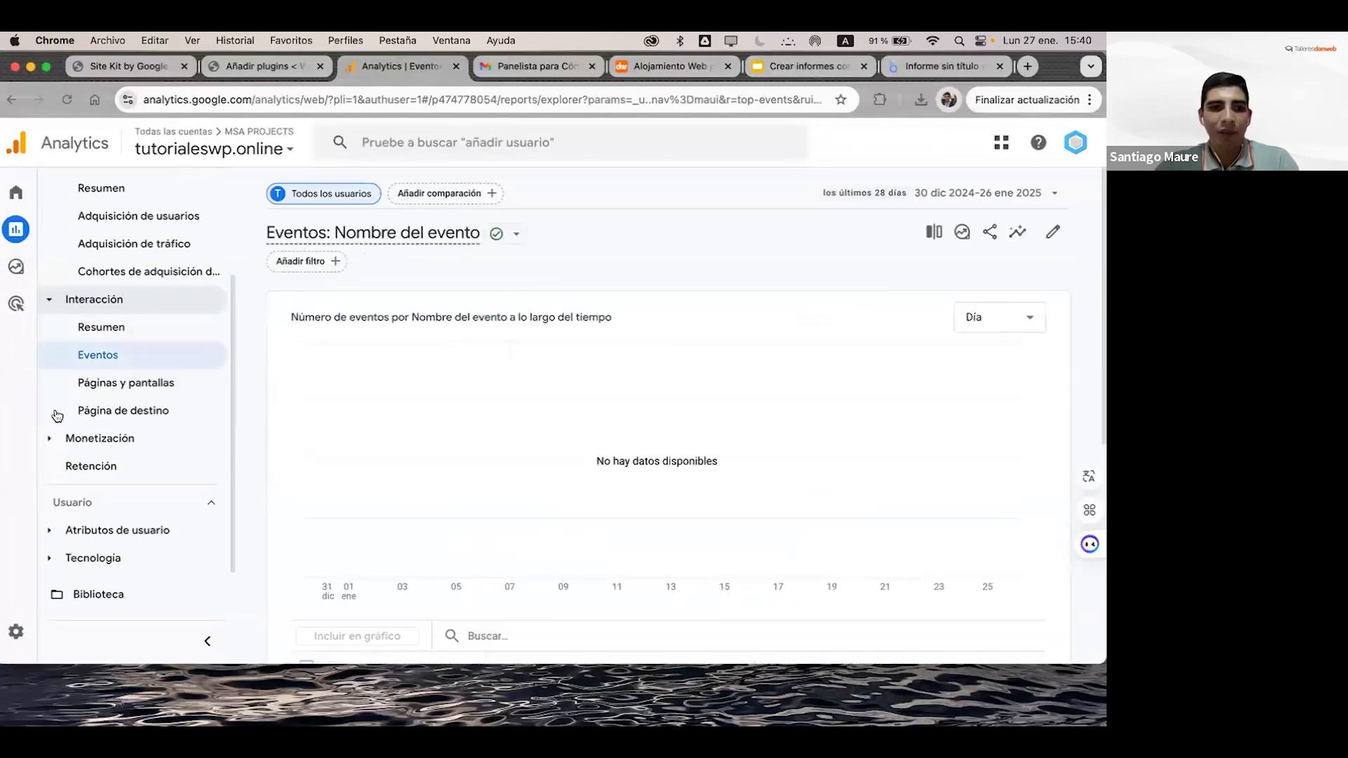
click(136, 538)
click(133, 556)
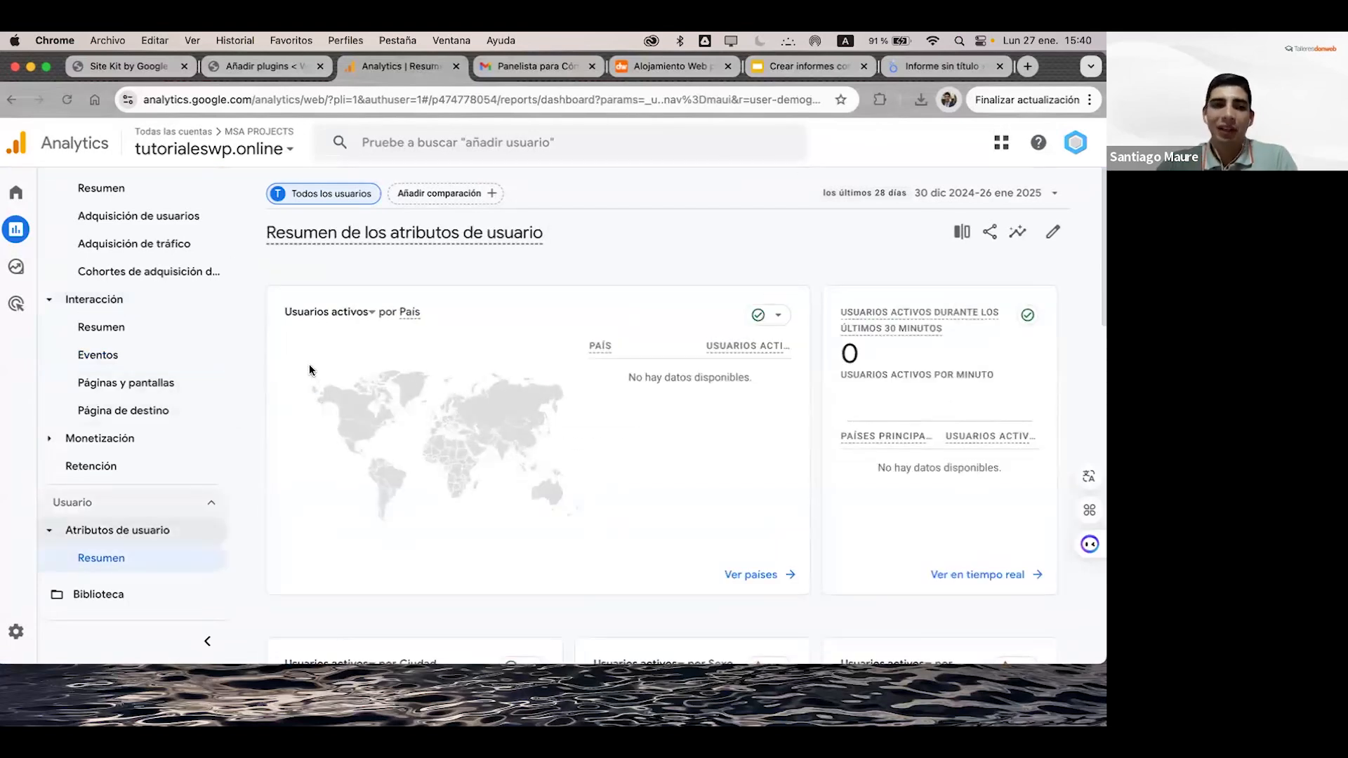
click(916, 69)
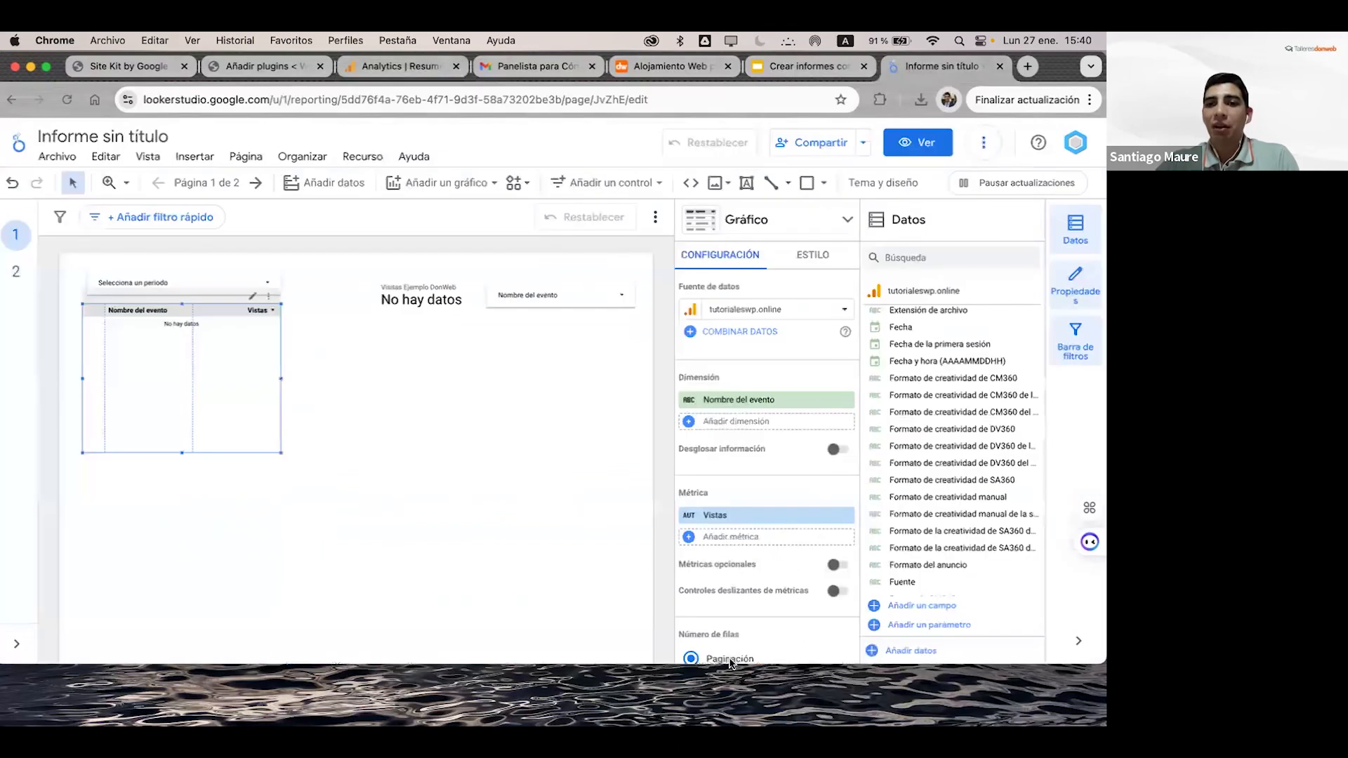
Step: Scroll through the available dimensions in the tutorialeswp.online data field list
drag(909, 360, 918, 377)
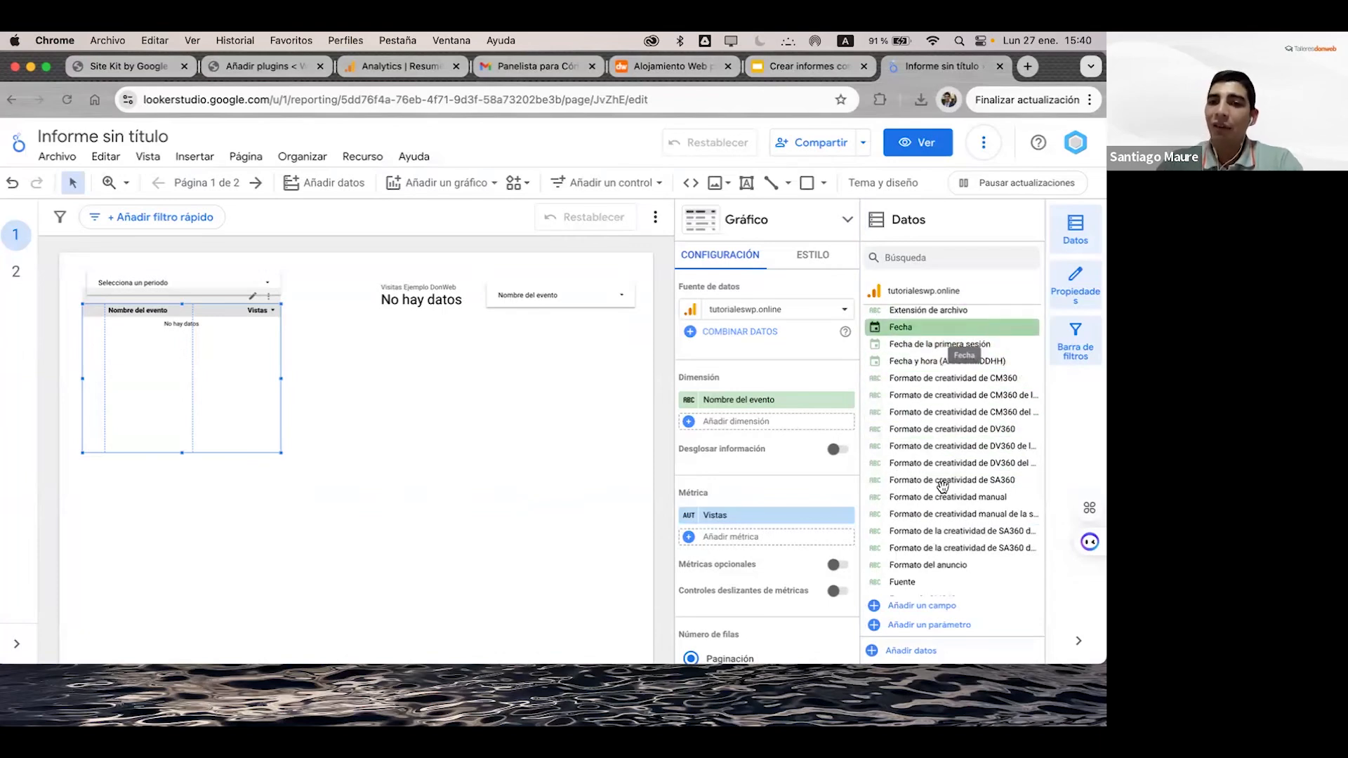
scroll(955, 463, down, 3)
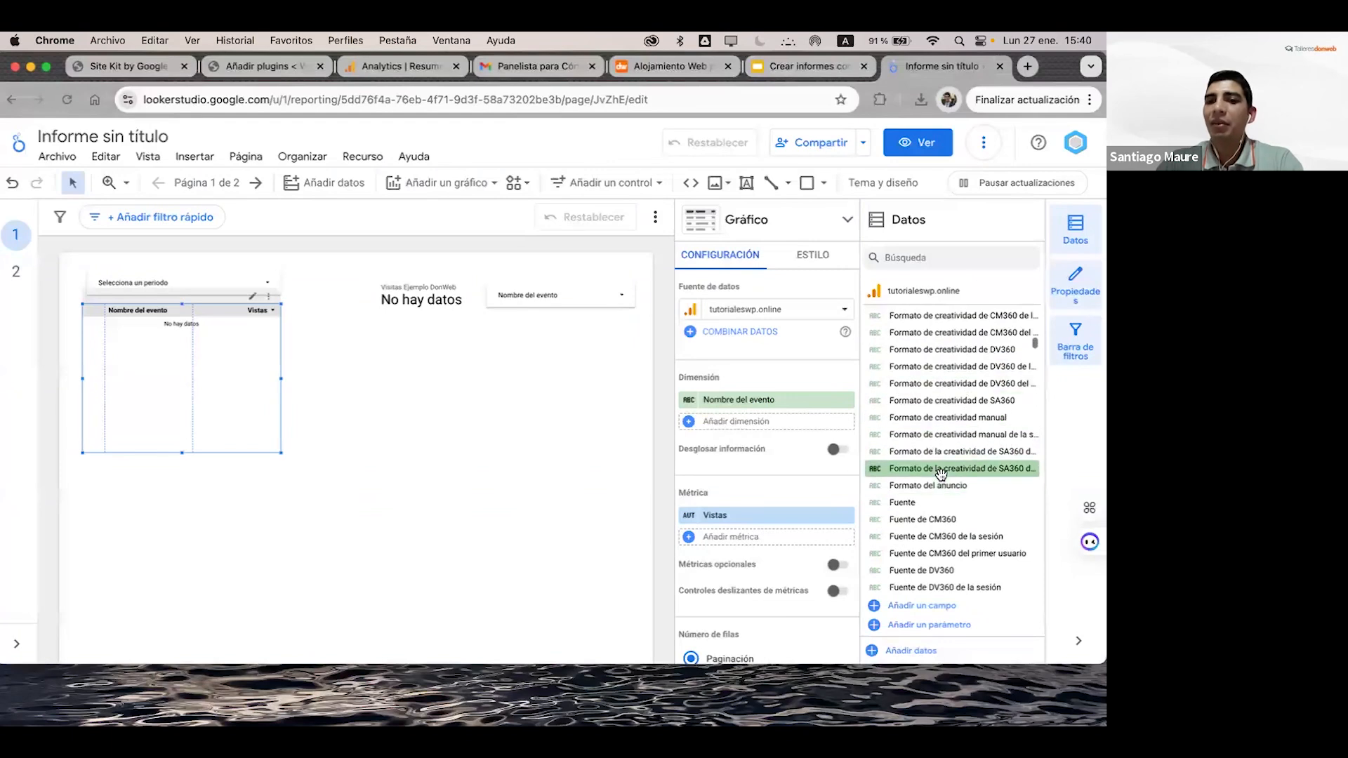
scroll(918, 425, down, 3)
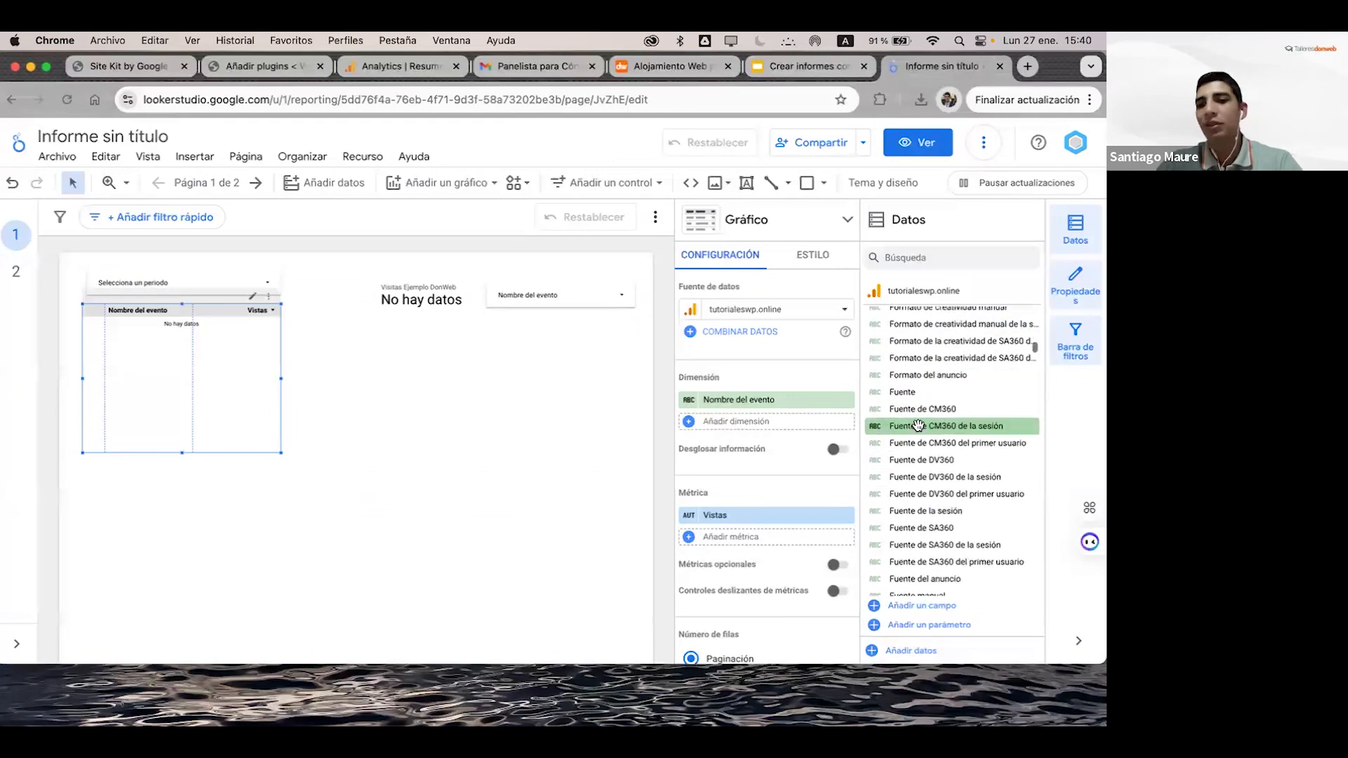
scroll(918, 426, down, 2)
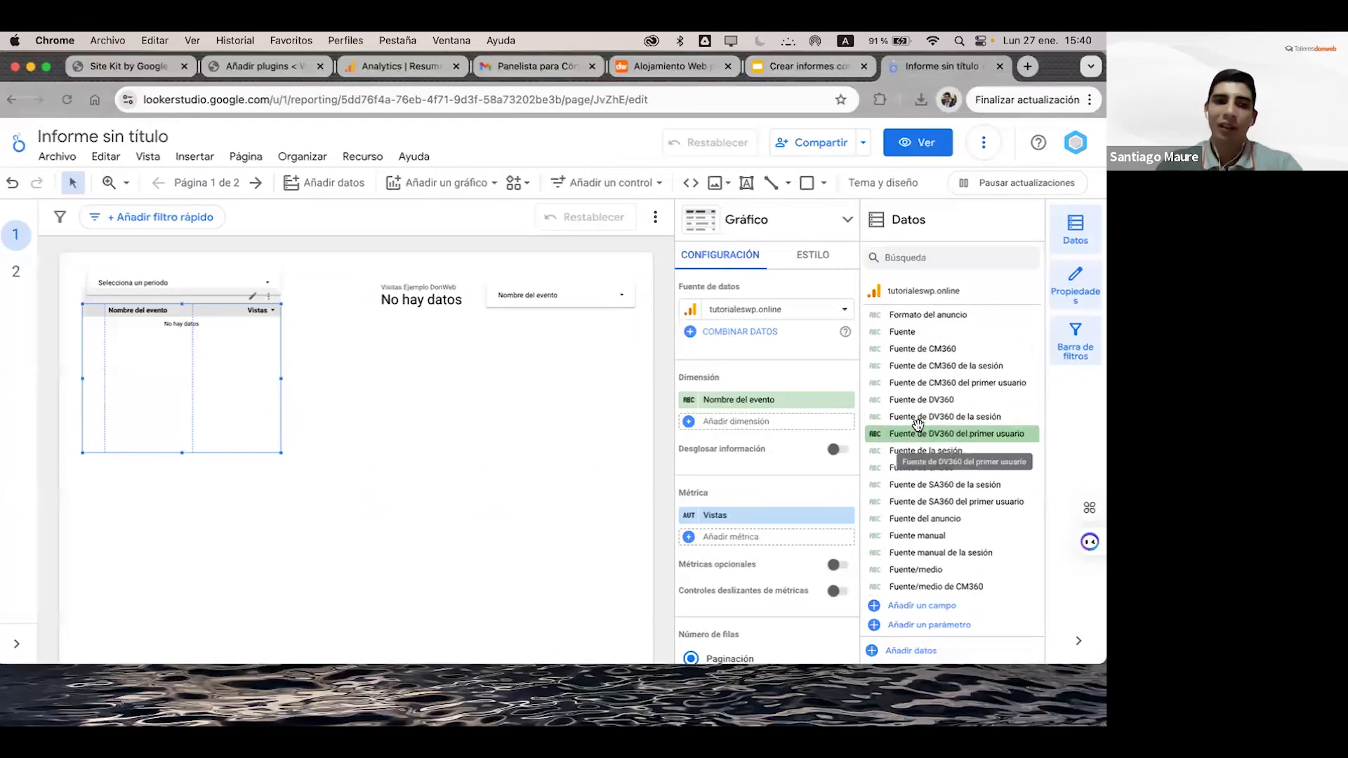
scroll(918, 425, down, 10)
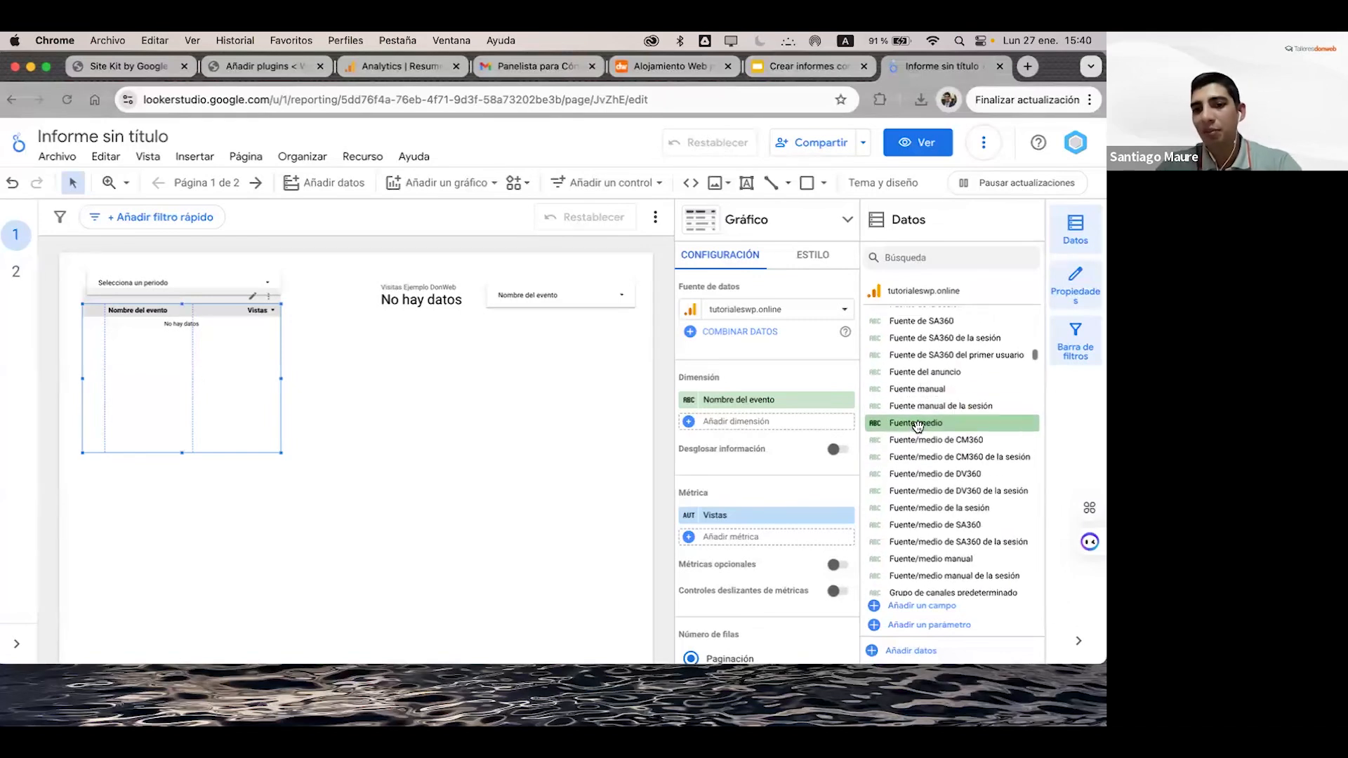
scroll(878, 414, down, 6)
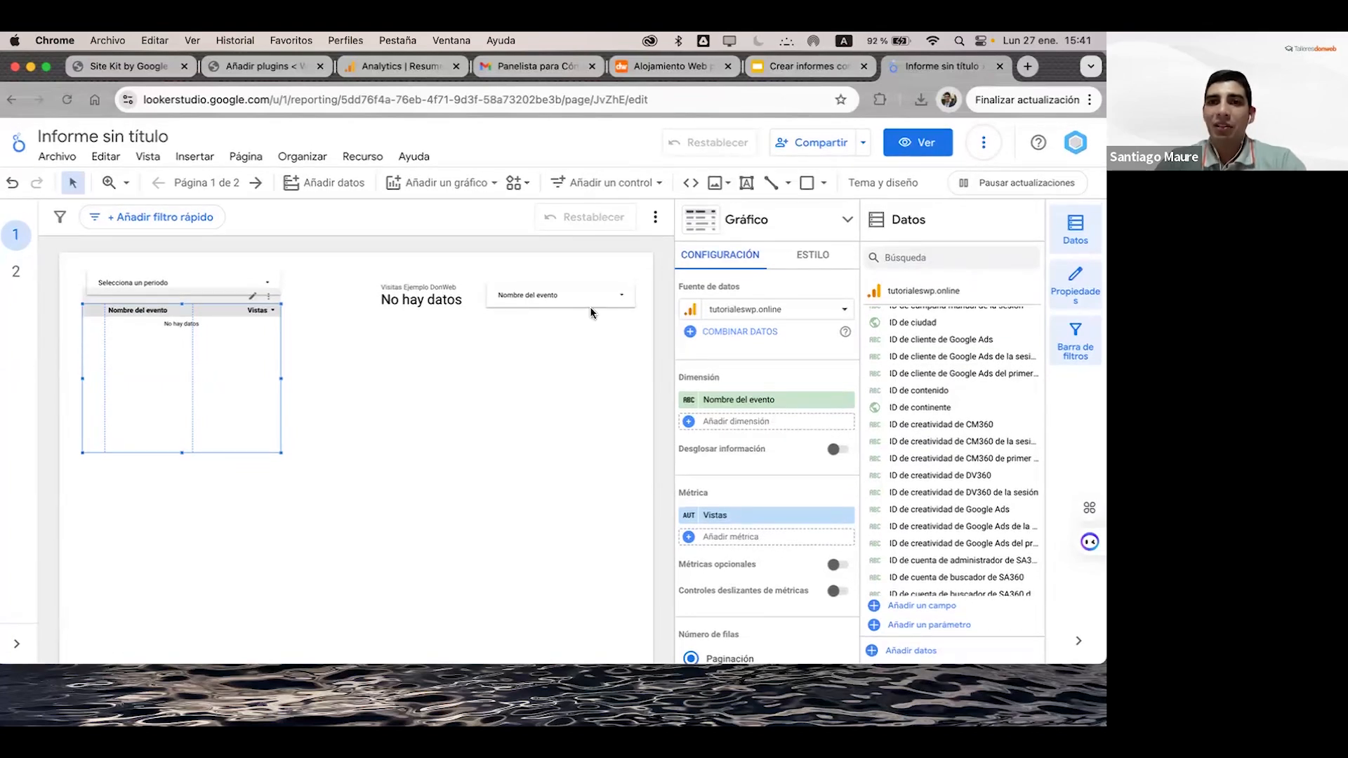
Step: Switch to the other Chrome profile's Looker Studio and open the existing Informe sin título report in edit mode
click(948, 99)
click(845, 442)
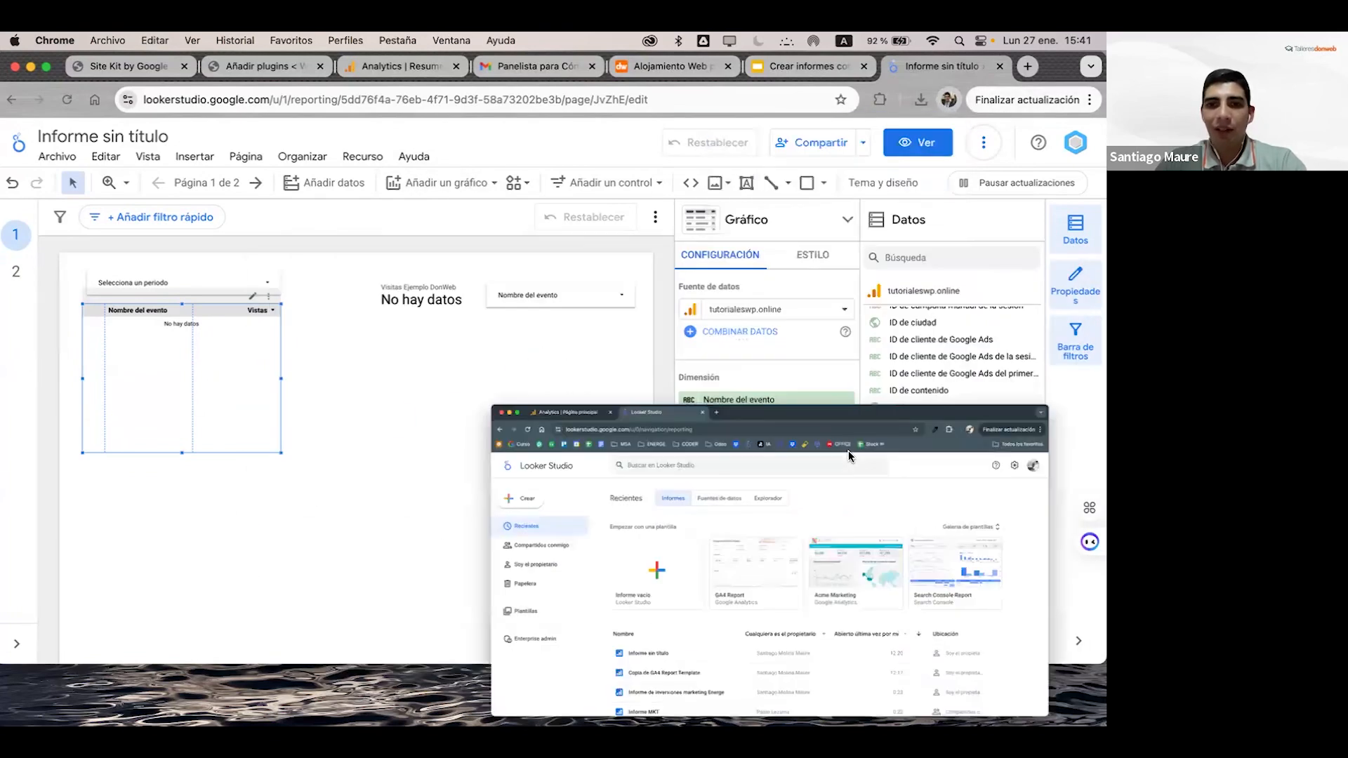
scroll(427, 382, down, 3)
scroll(425, 379, up, 3)
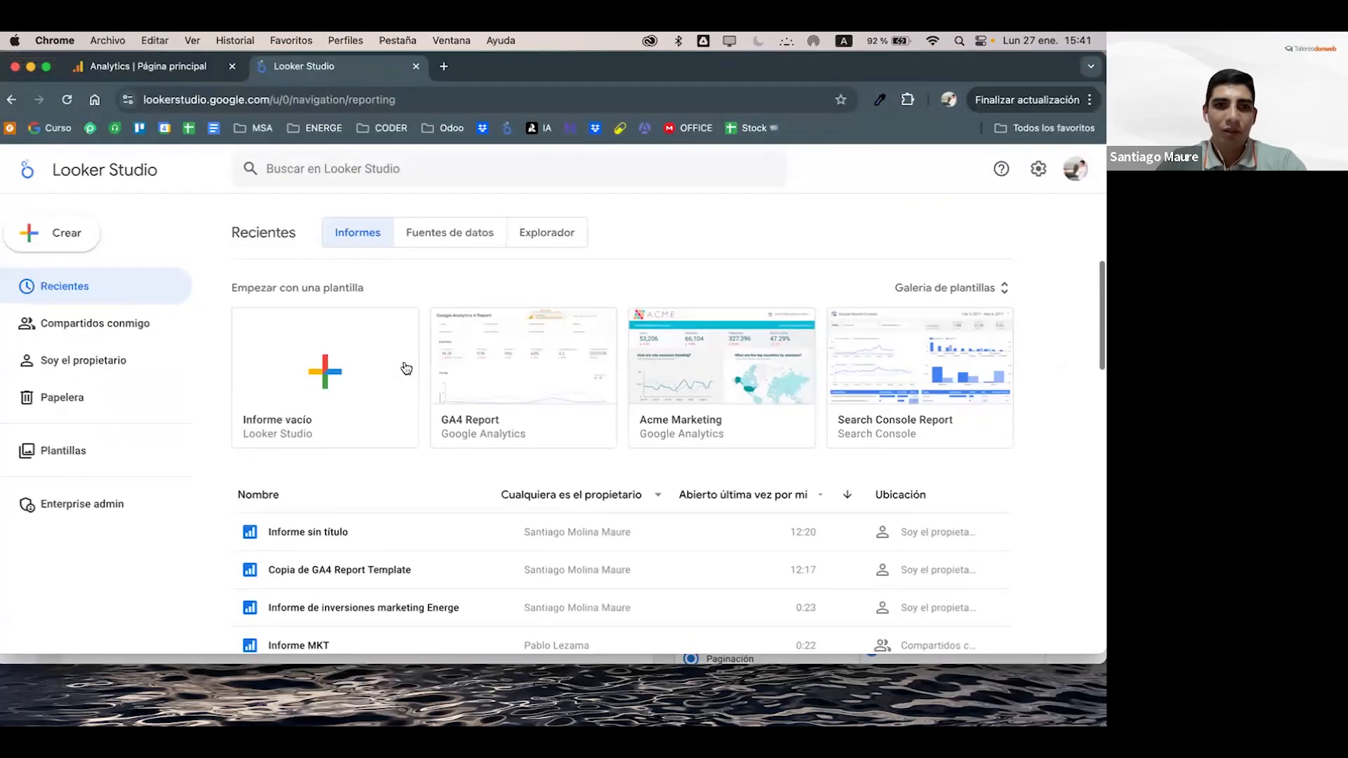
click(313, 531)
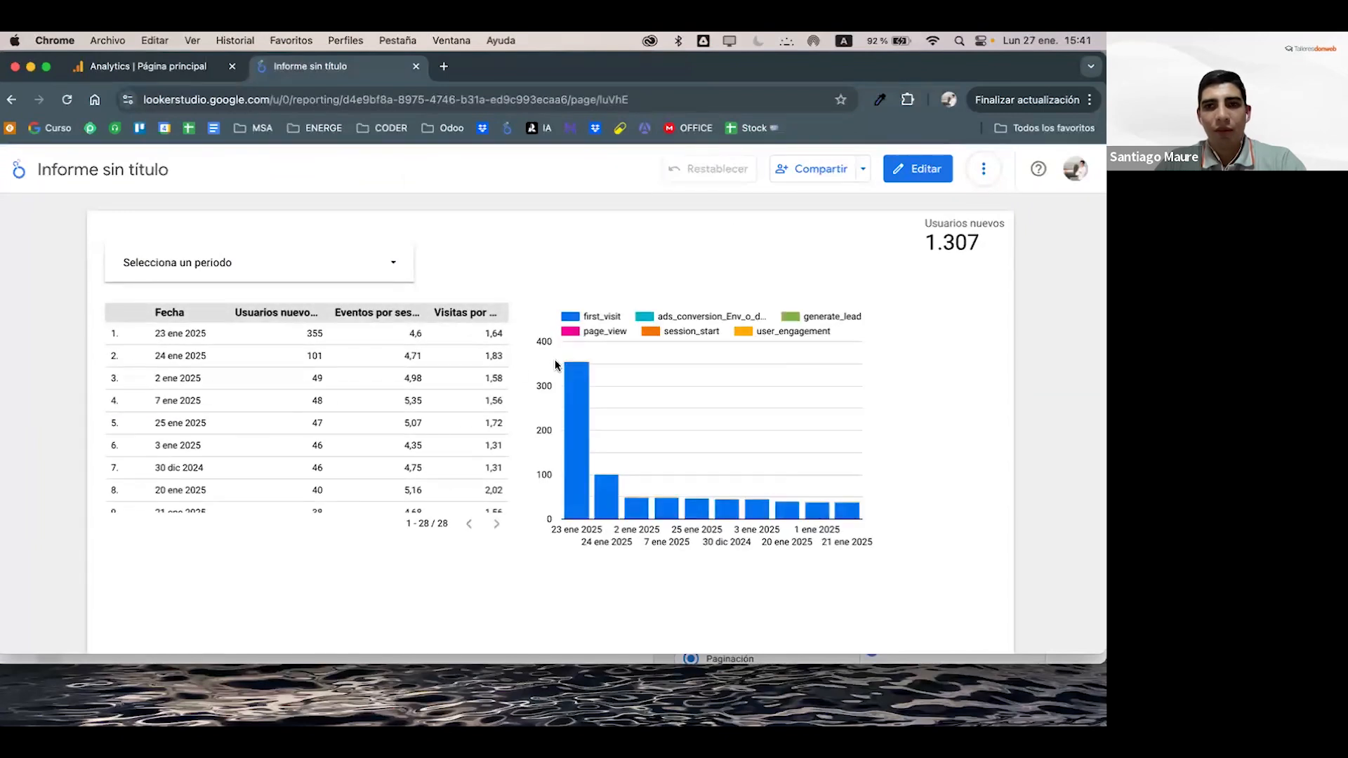
click(916, 168)
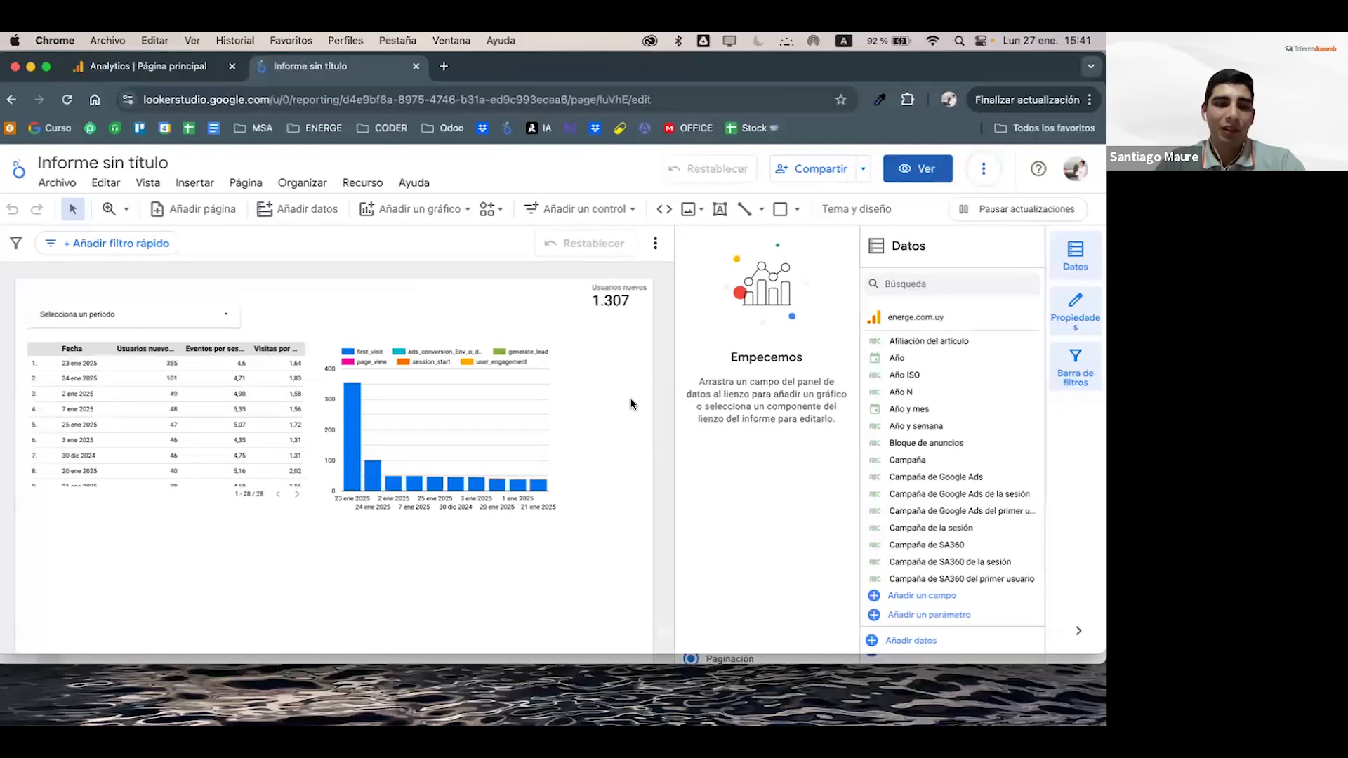
Step: Select the date table and remove its Eventos por sesión metric
click(133, 389)
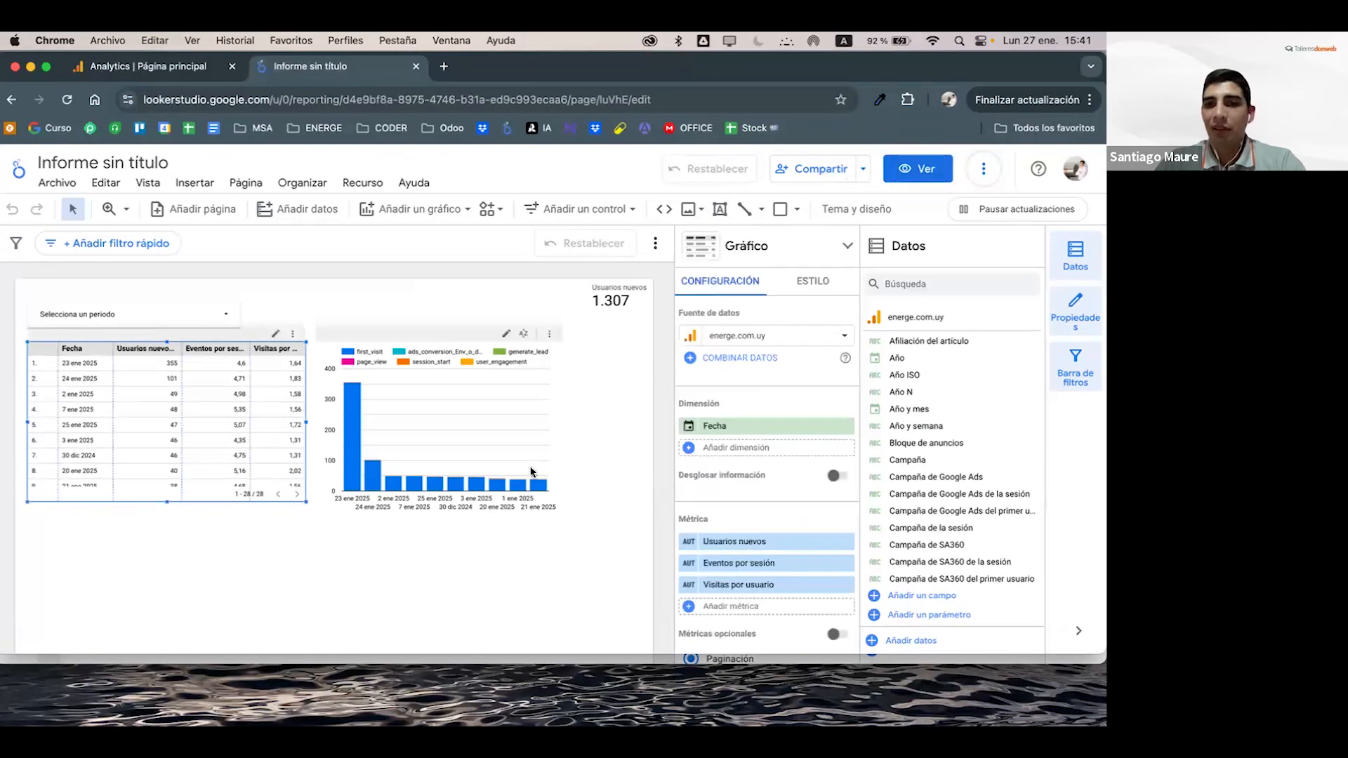
scroll(783, 414, down, 2)
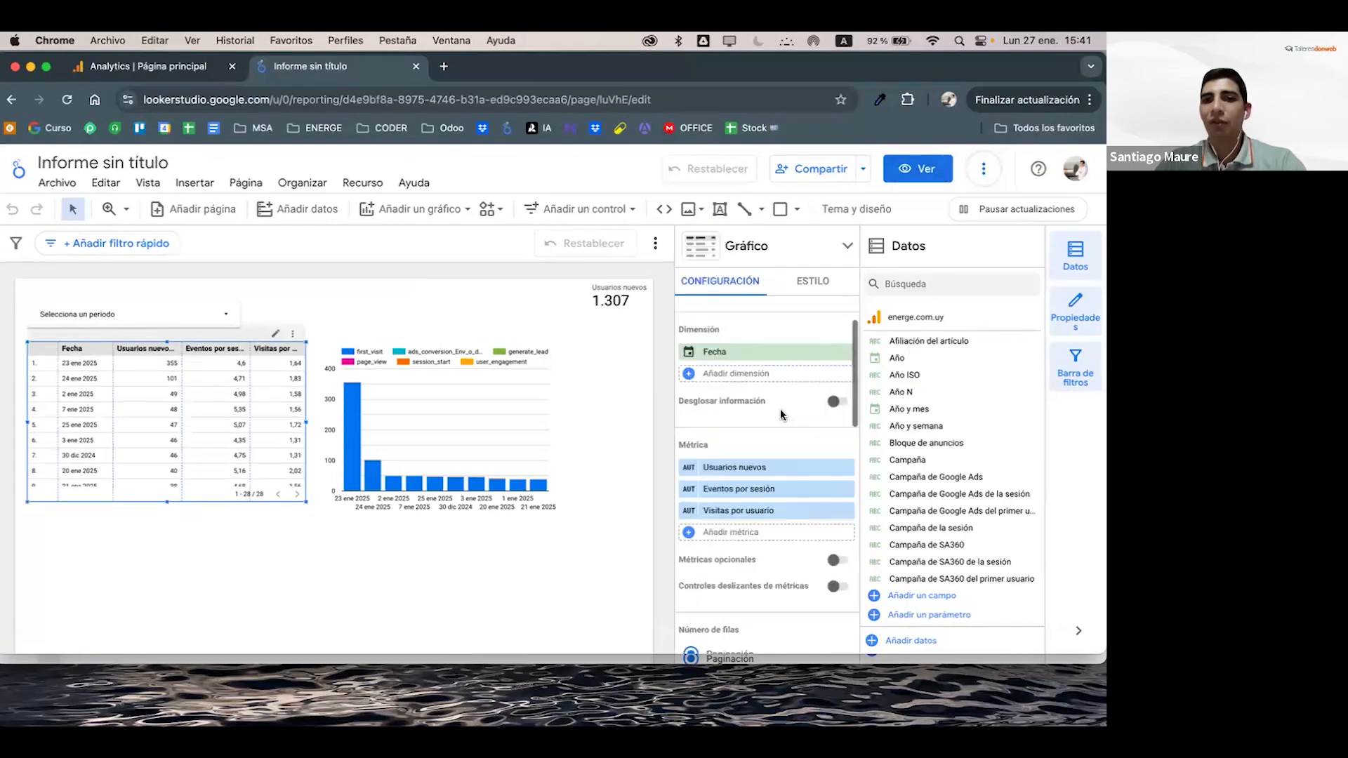
scroll(781, 414, up, 2)
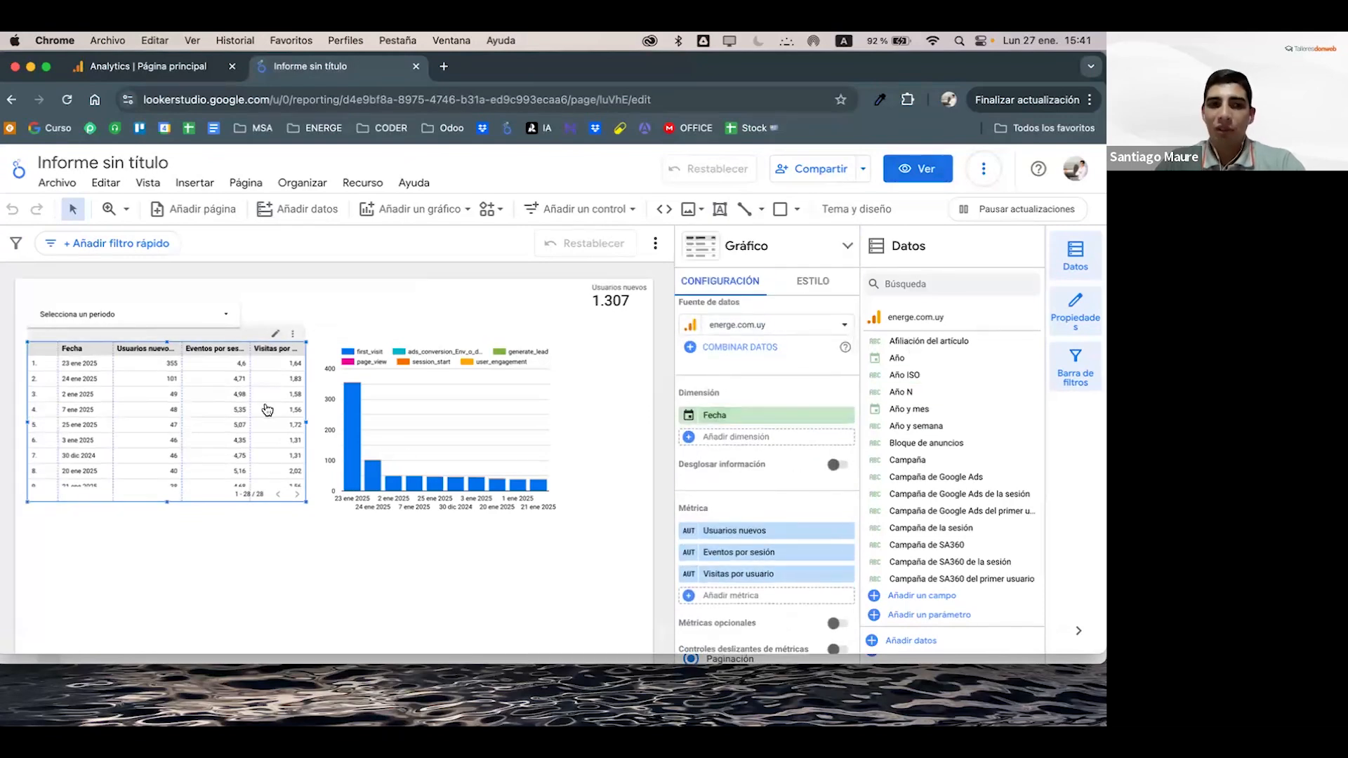
scroll(267, 410, down, 1)
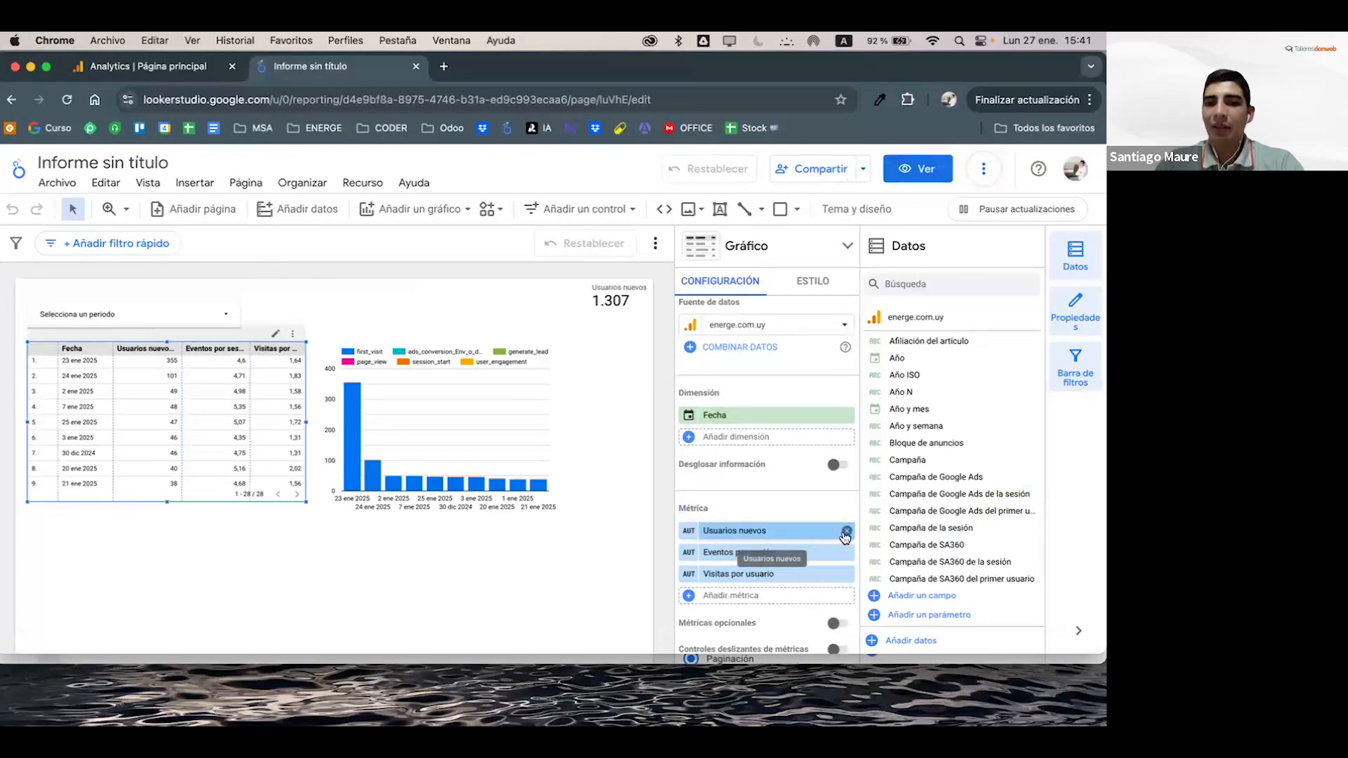
scroll(845, 537, down, 2)
click(848, 503)
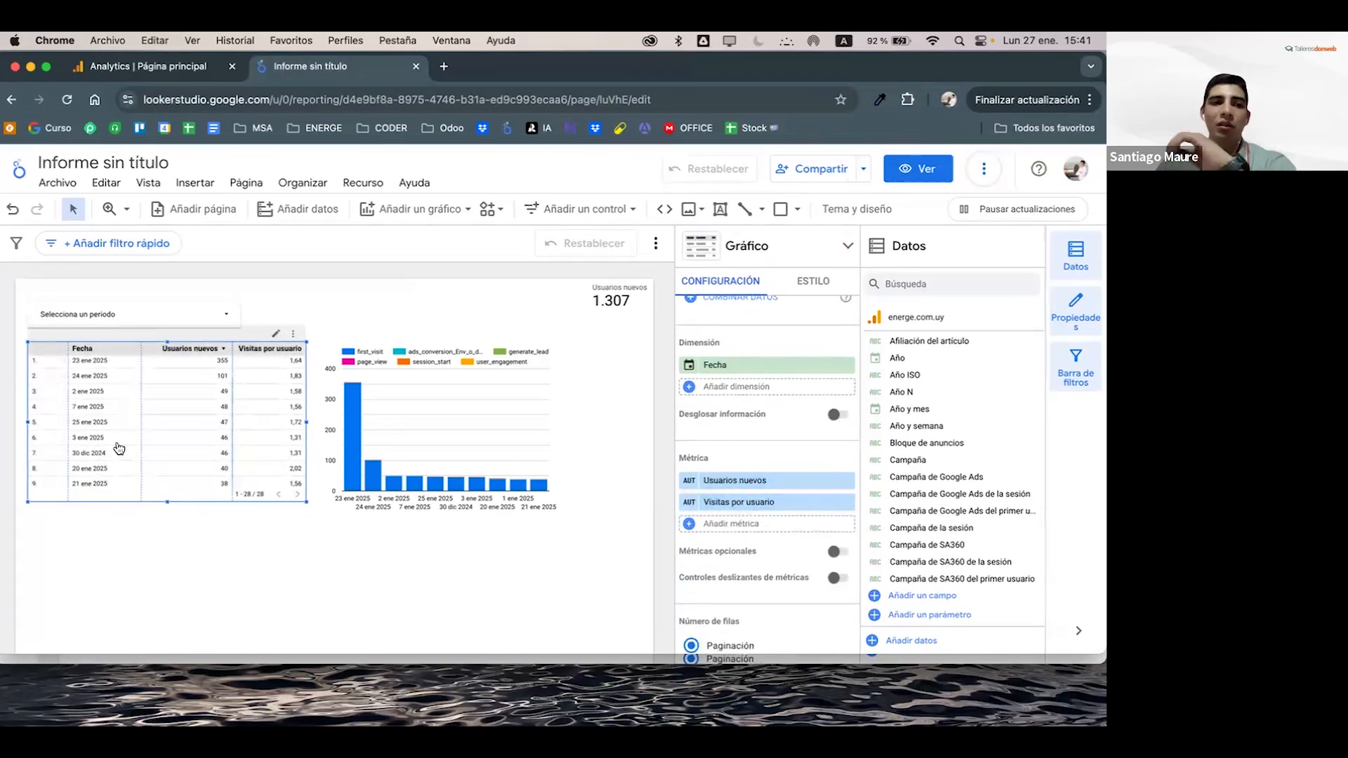
Step: Select the bar chart, search the fields for "vist" and replace its Usuarios nuevos metric with Vistas
scroll(121, 453, down, 1)
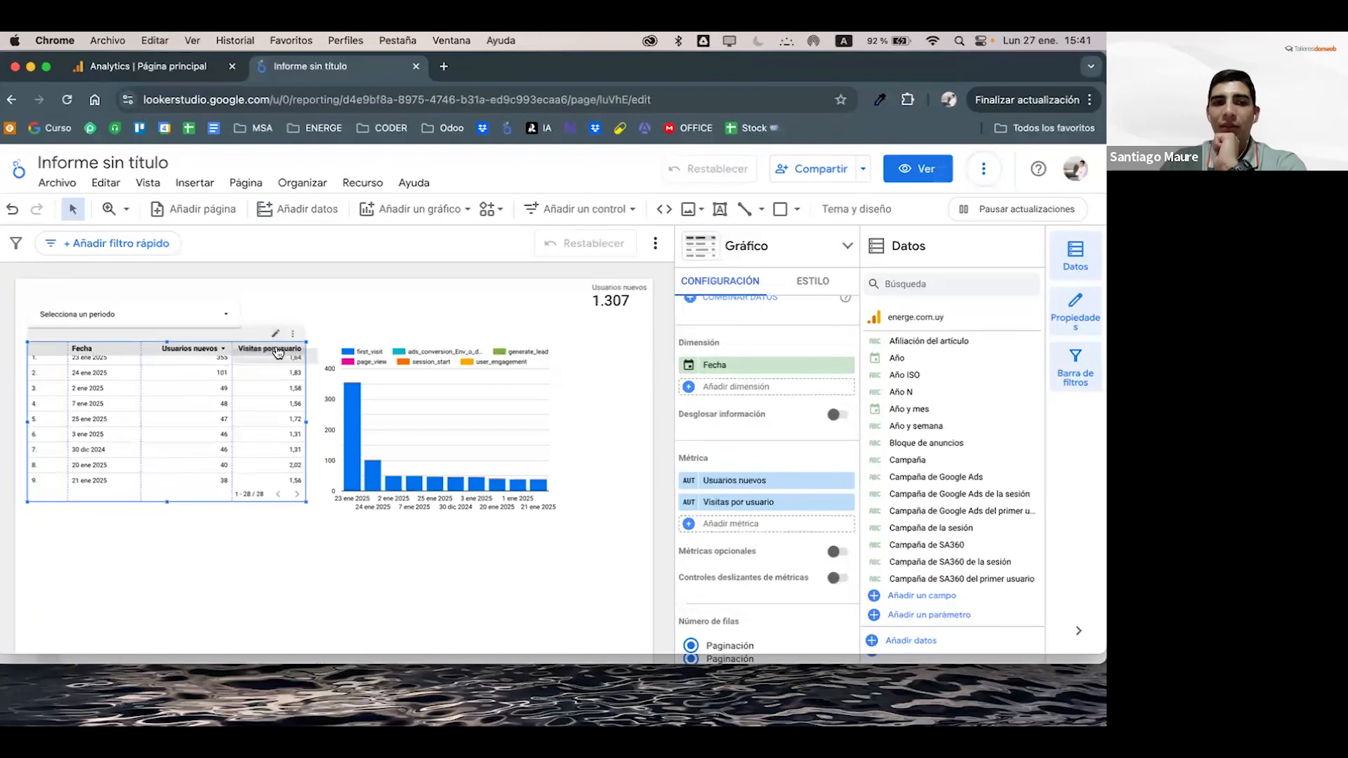
click(524, 430)
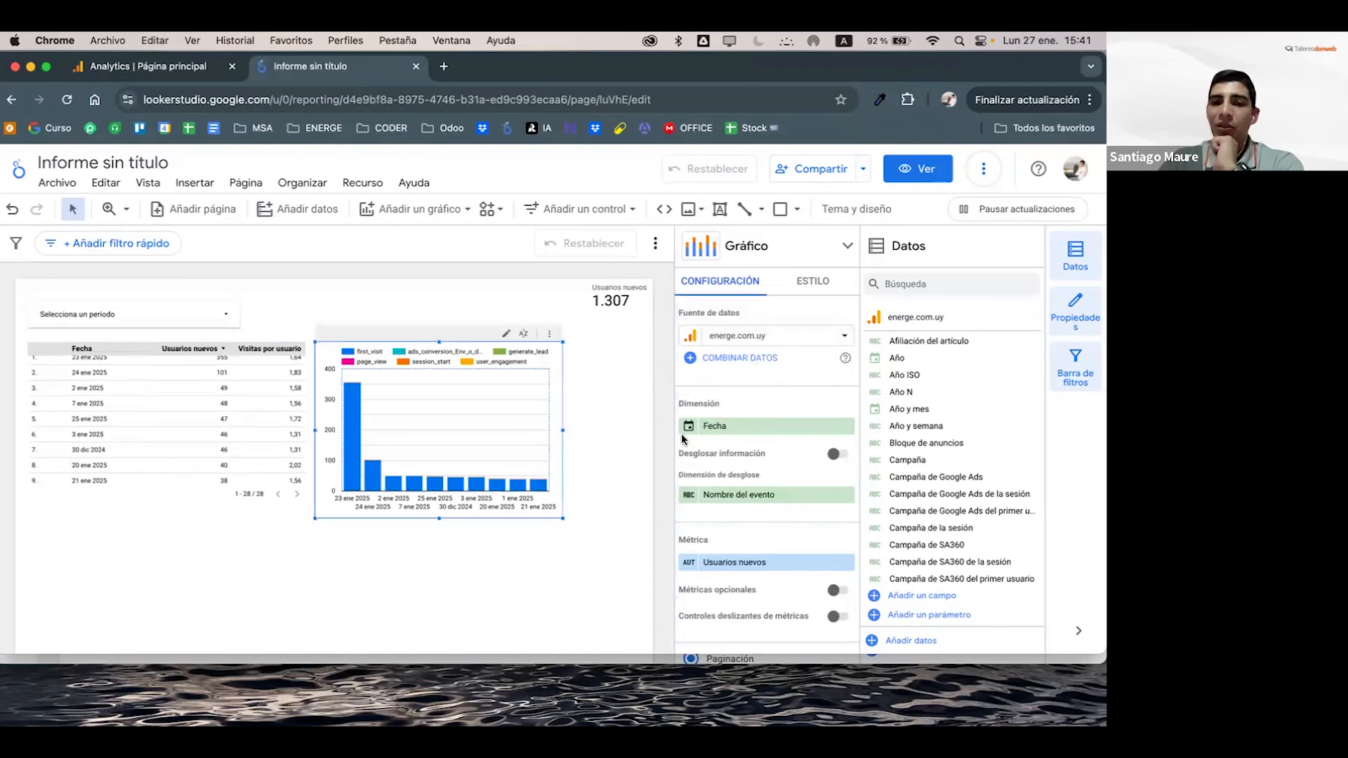
scroll(807, 498, down, 2)
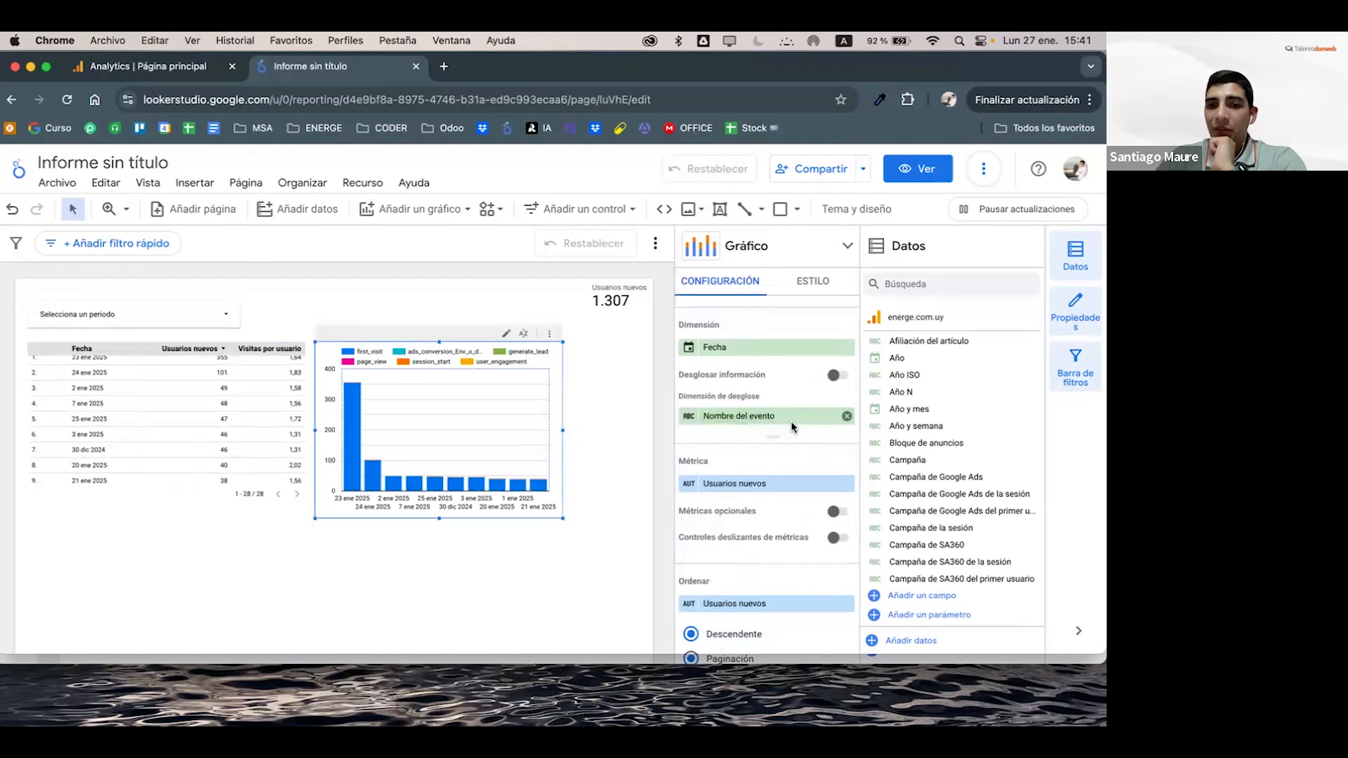
scroll(779, 426, down, 3)
scroll(760, 425, up, 2)
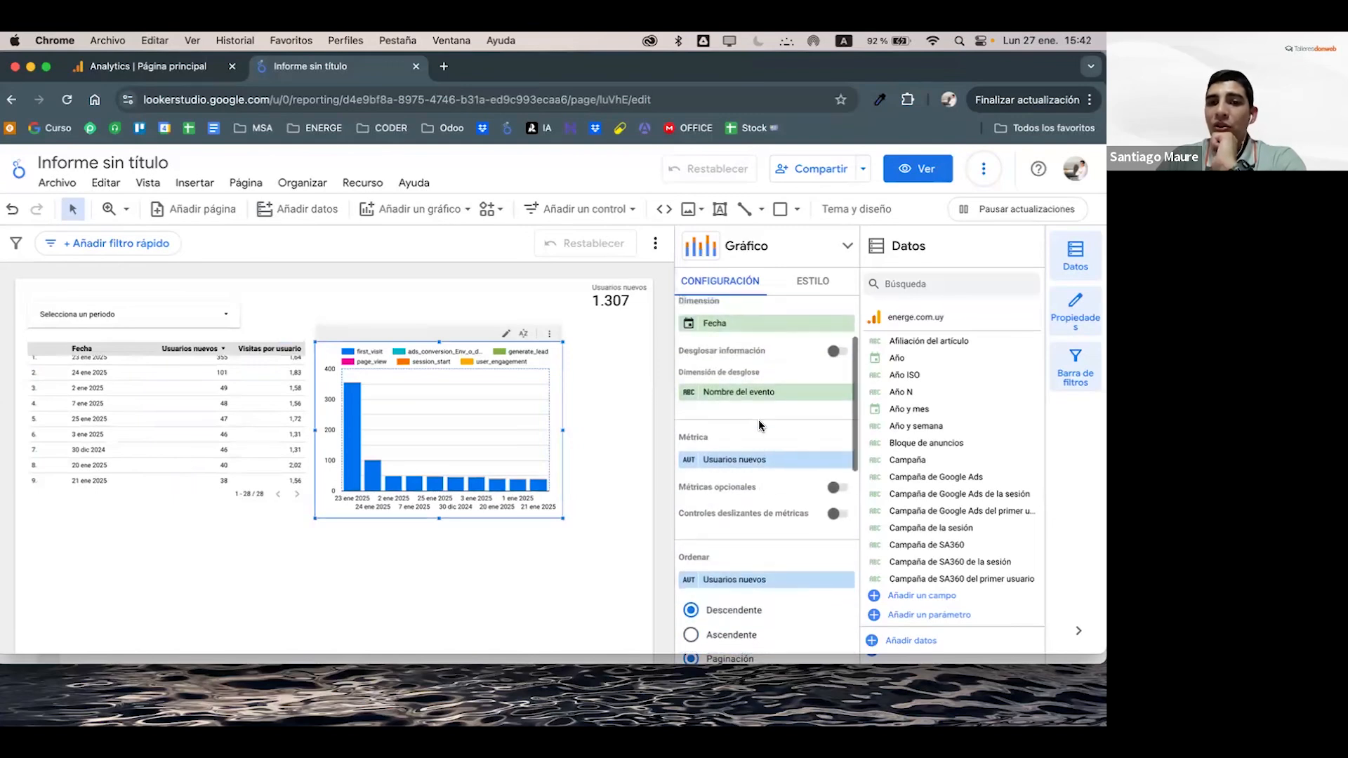
scroll(759, 426, down, 1)
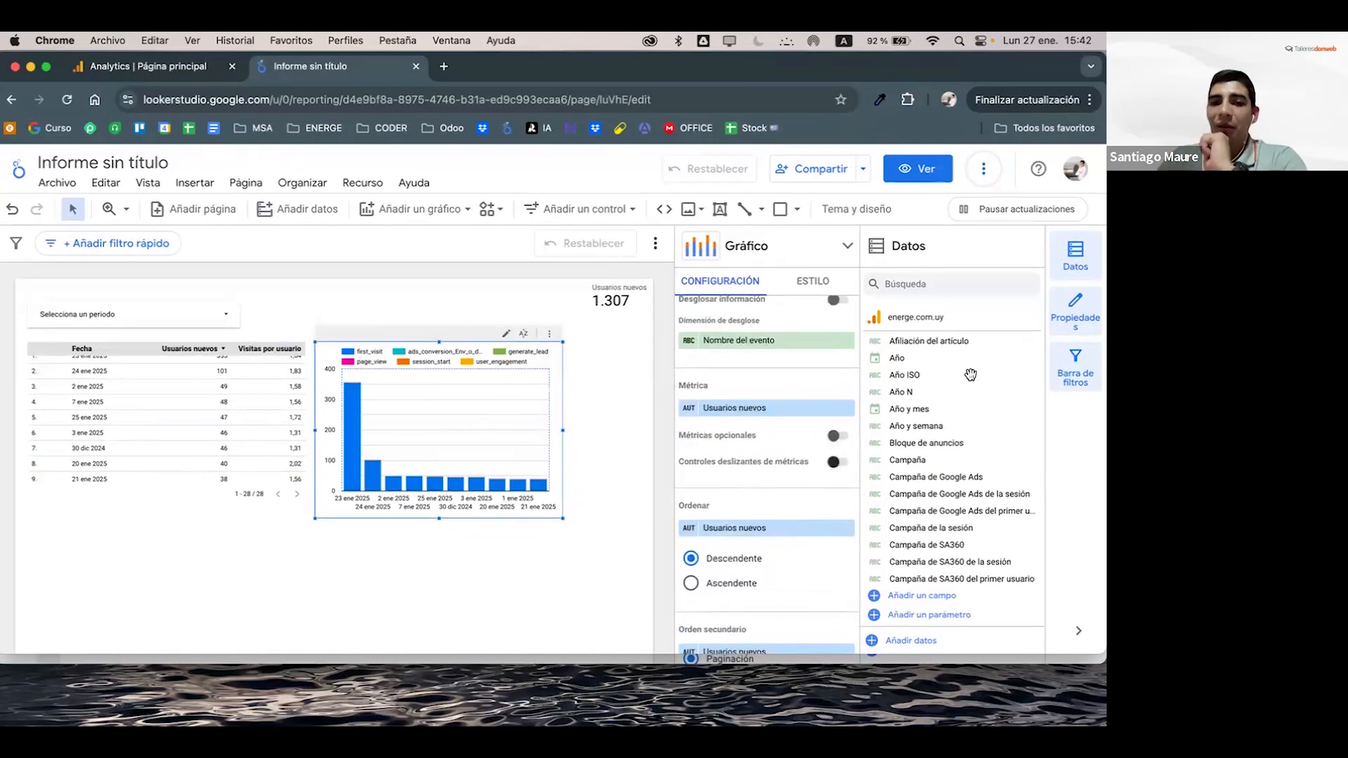
click(898, 283)
text(vist)
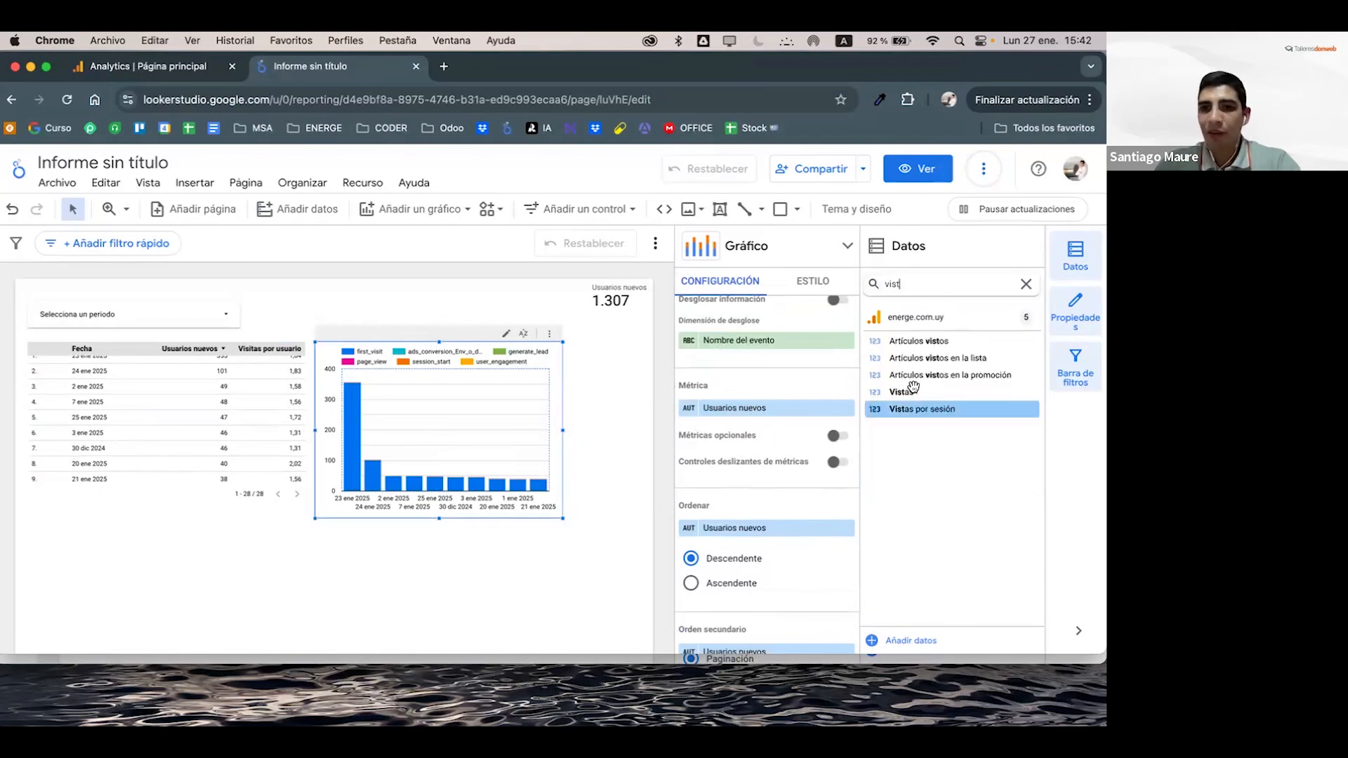
drag(902, 392, 746, 423)
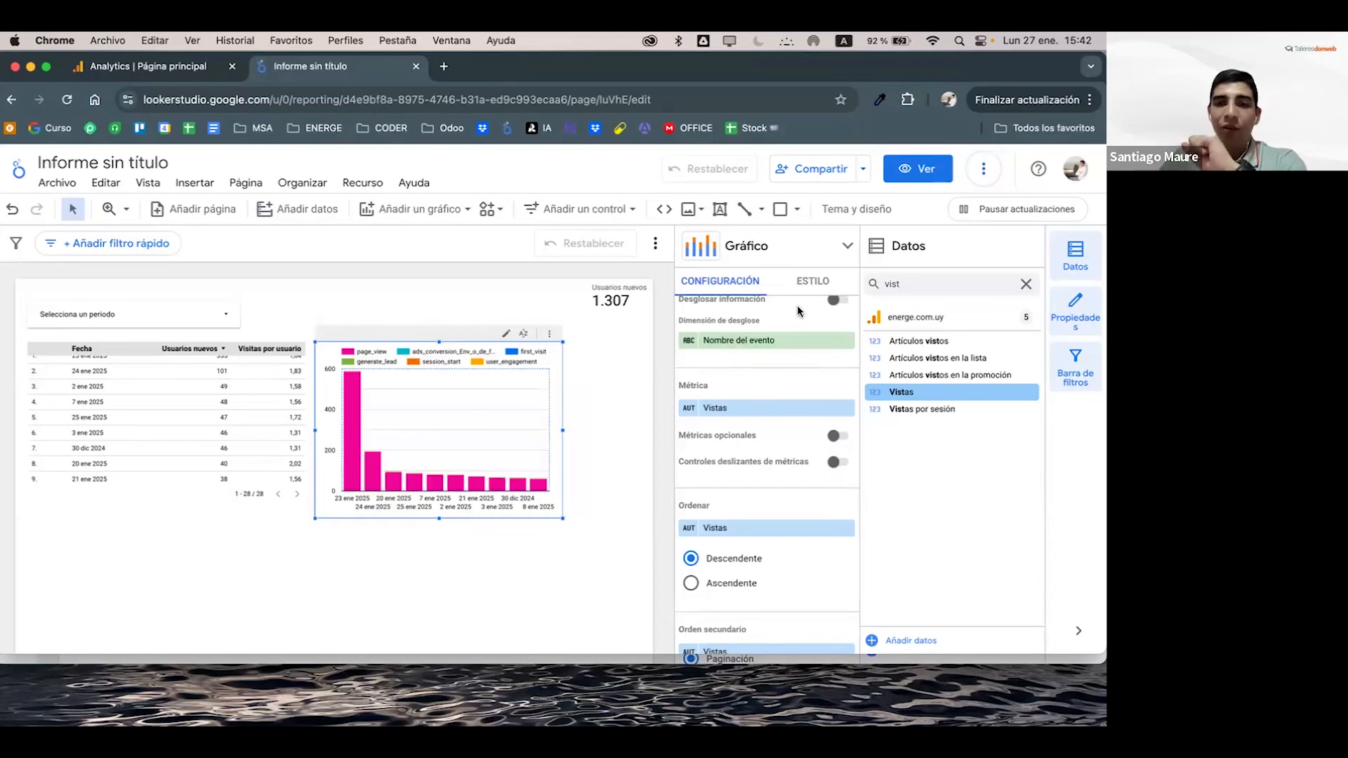
Step: Switch the bar chart's style to horizontal bars
click(814, 283)
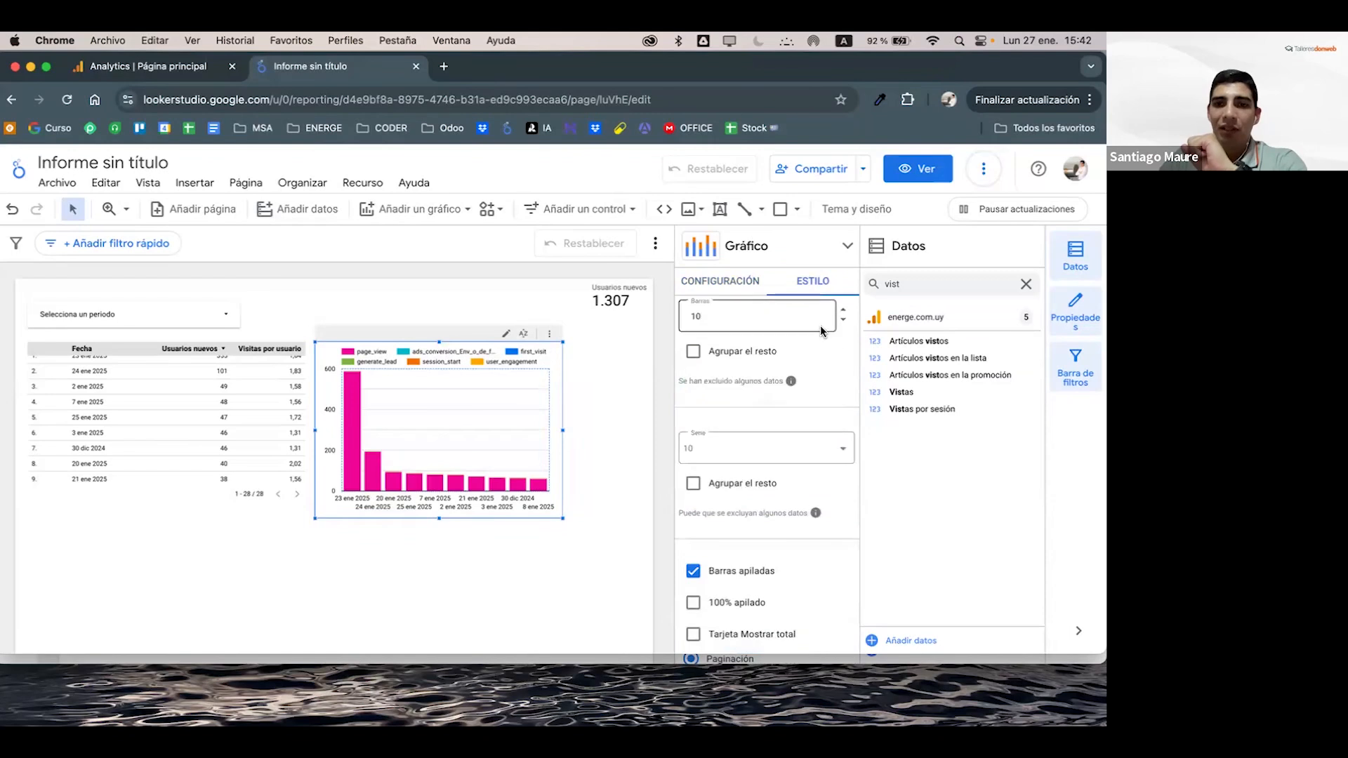
scroll(812, 326, up, 1)
scroll(812, 326, up, 2)
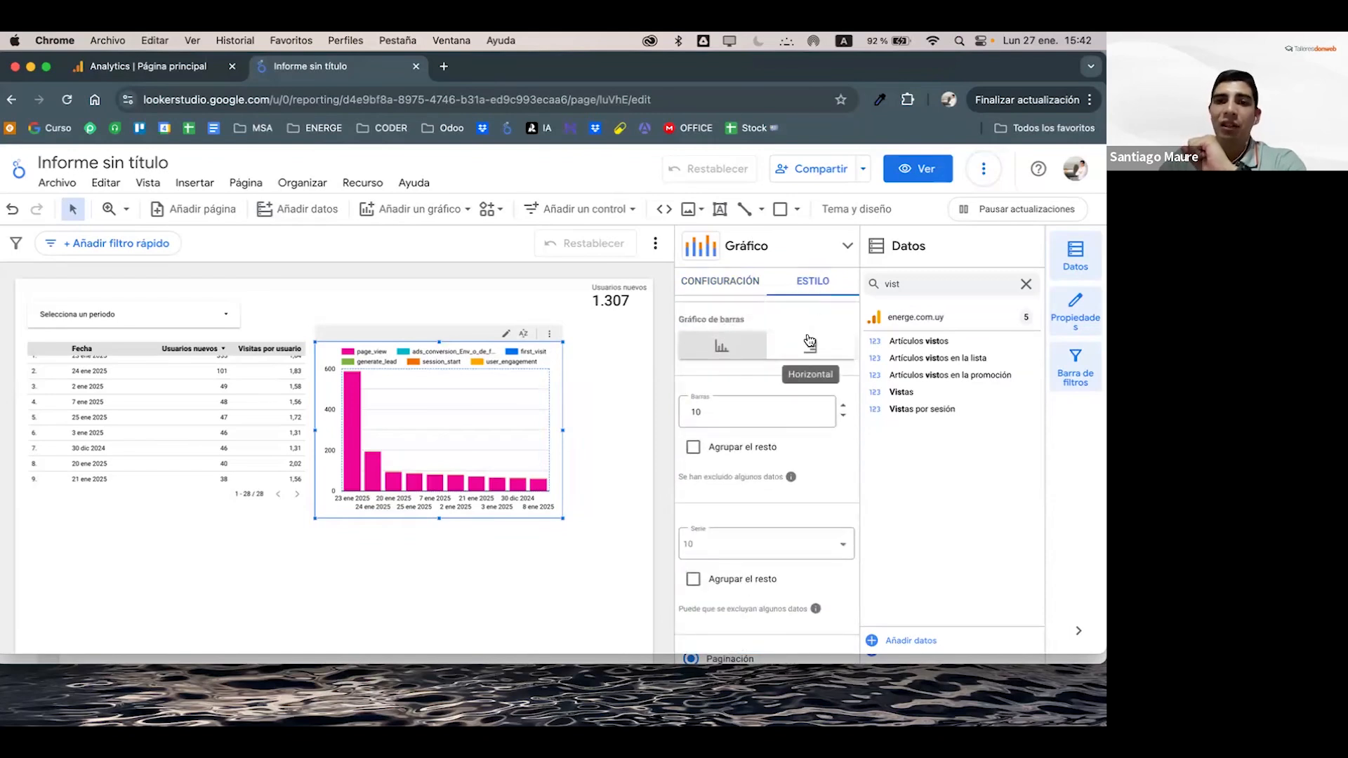
click(809, 346)
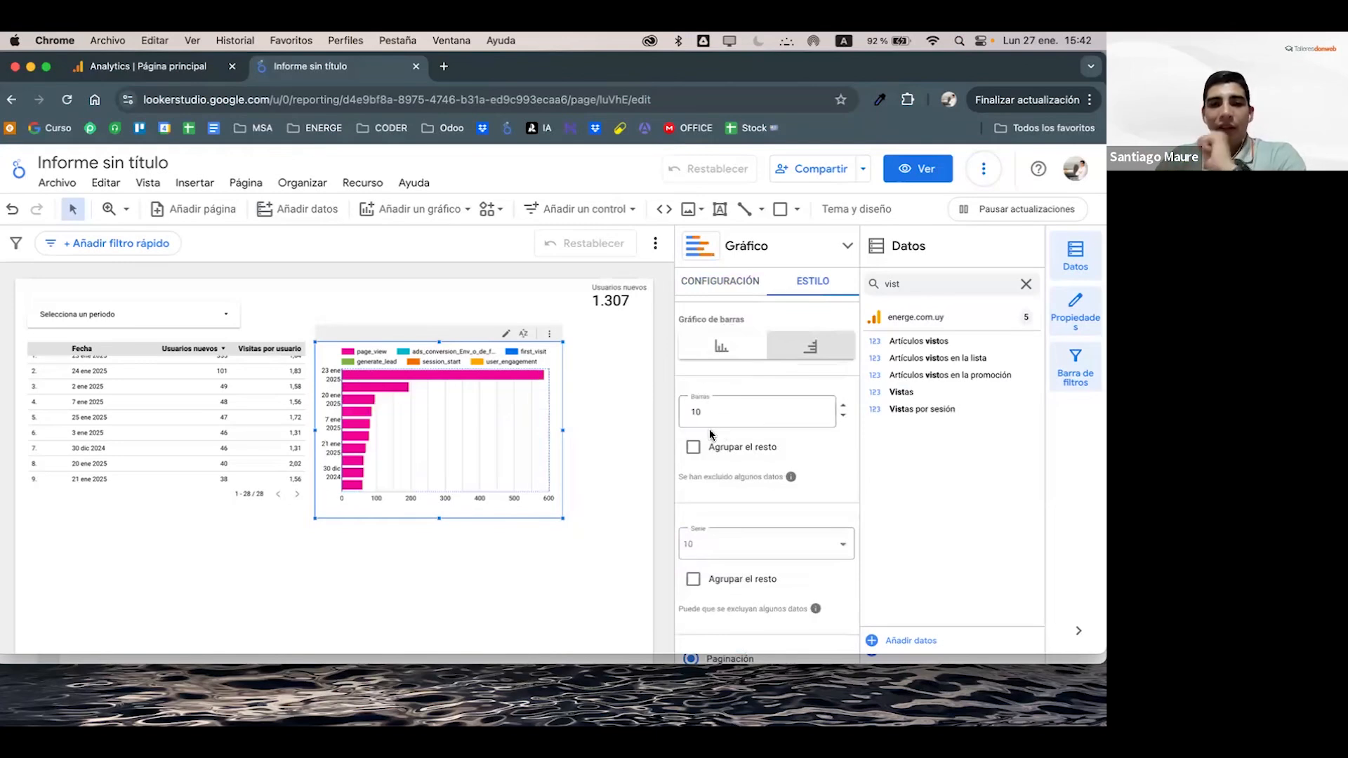
scroll(784, 441, down, 1)
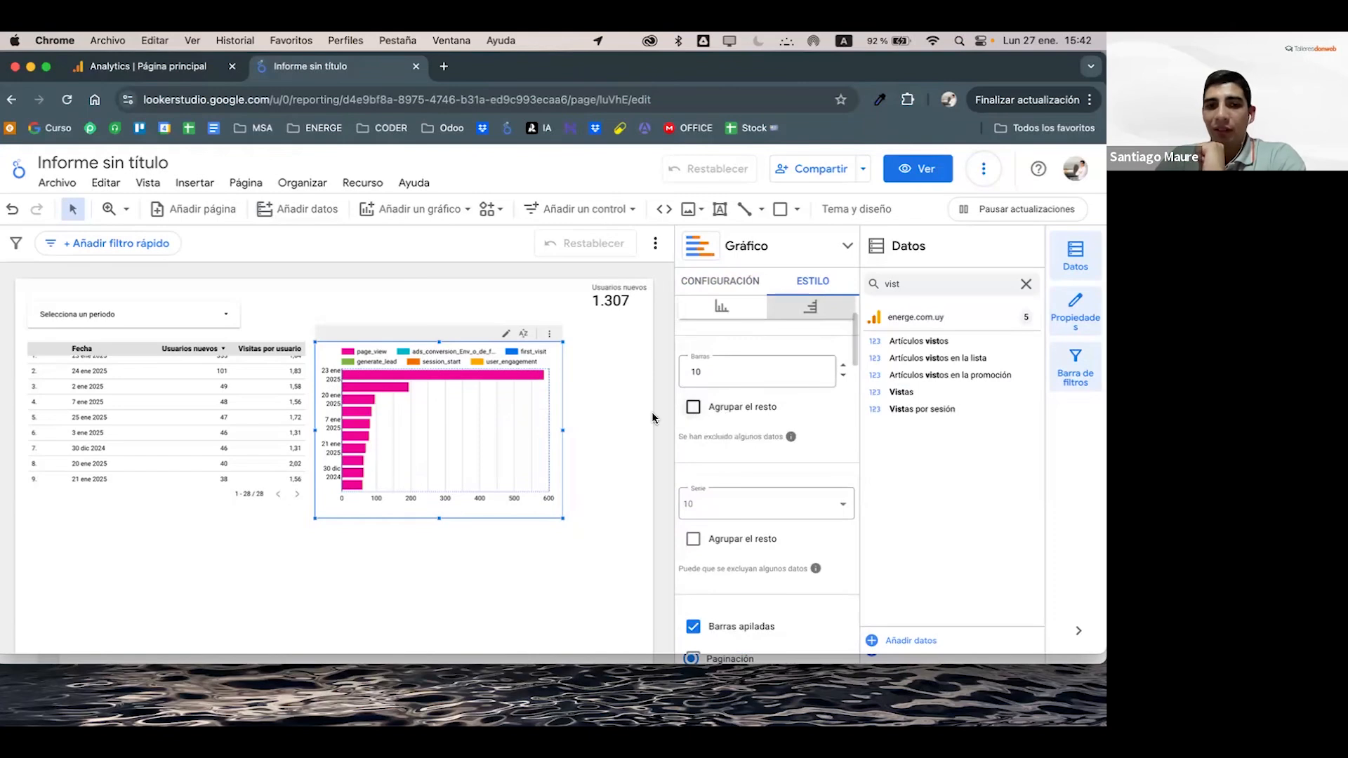
scroll(709, 492, down, 5)
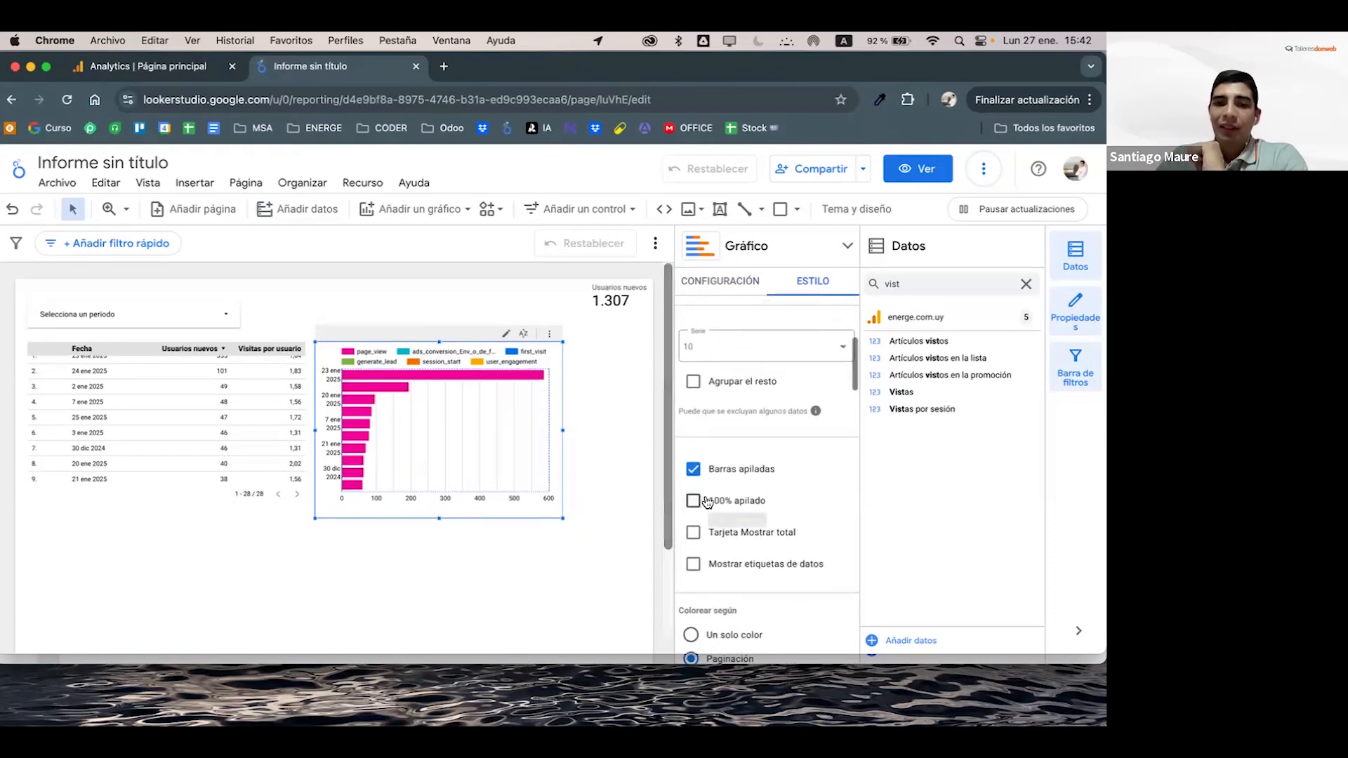
Step: Try the bar chart's 100% stacked option, turn it back off, and browse its remaining style settings
click(693, 432)
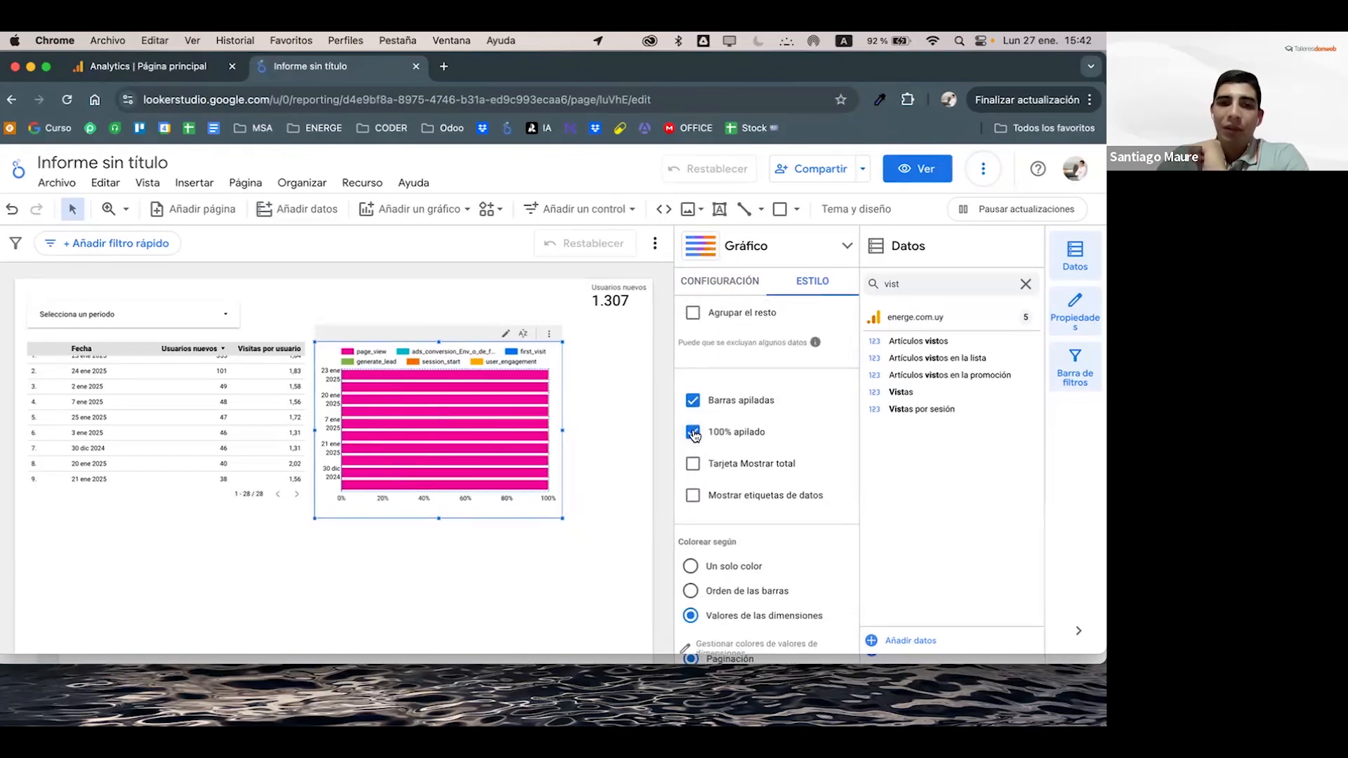
click(694, 433)
scroll(693, 485, up, 1)
scroll(800, 496, down, 2)
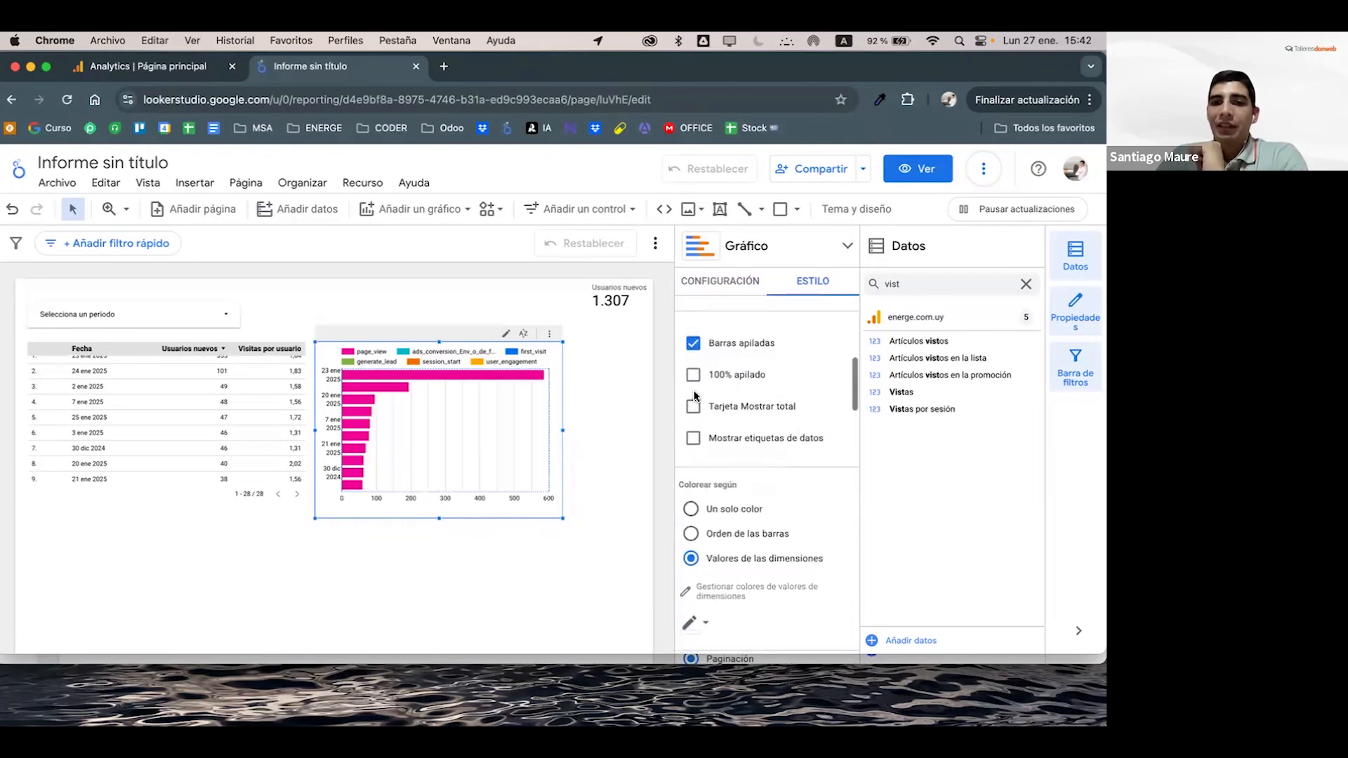
scroll(707, 416, down, 2)
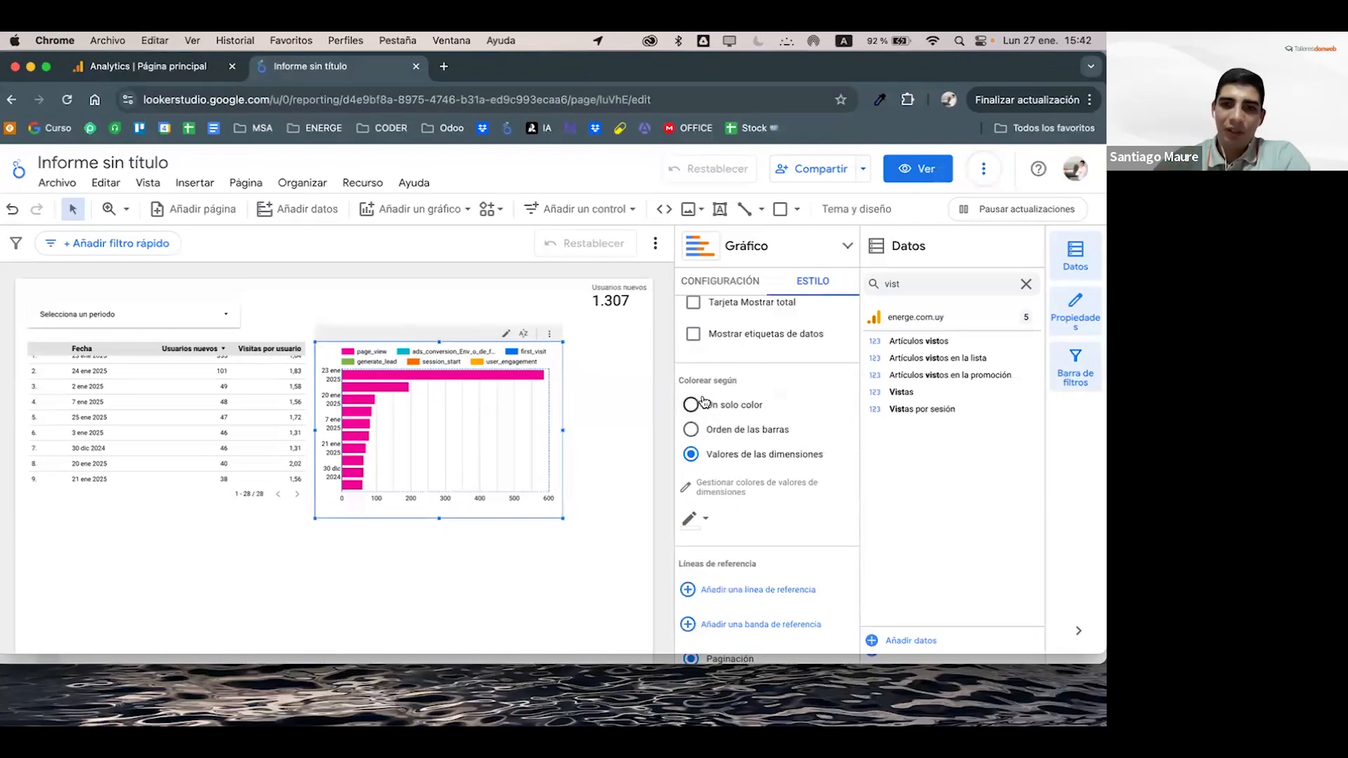
scroll(708, 472, down, 6)
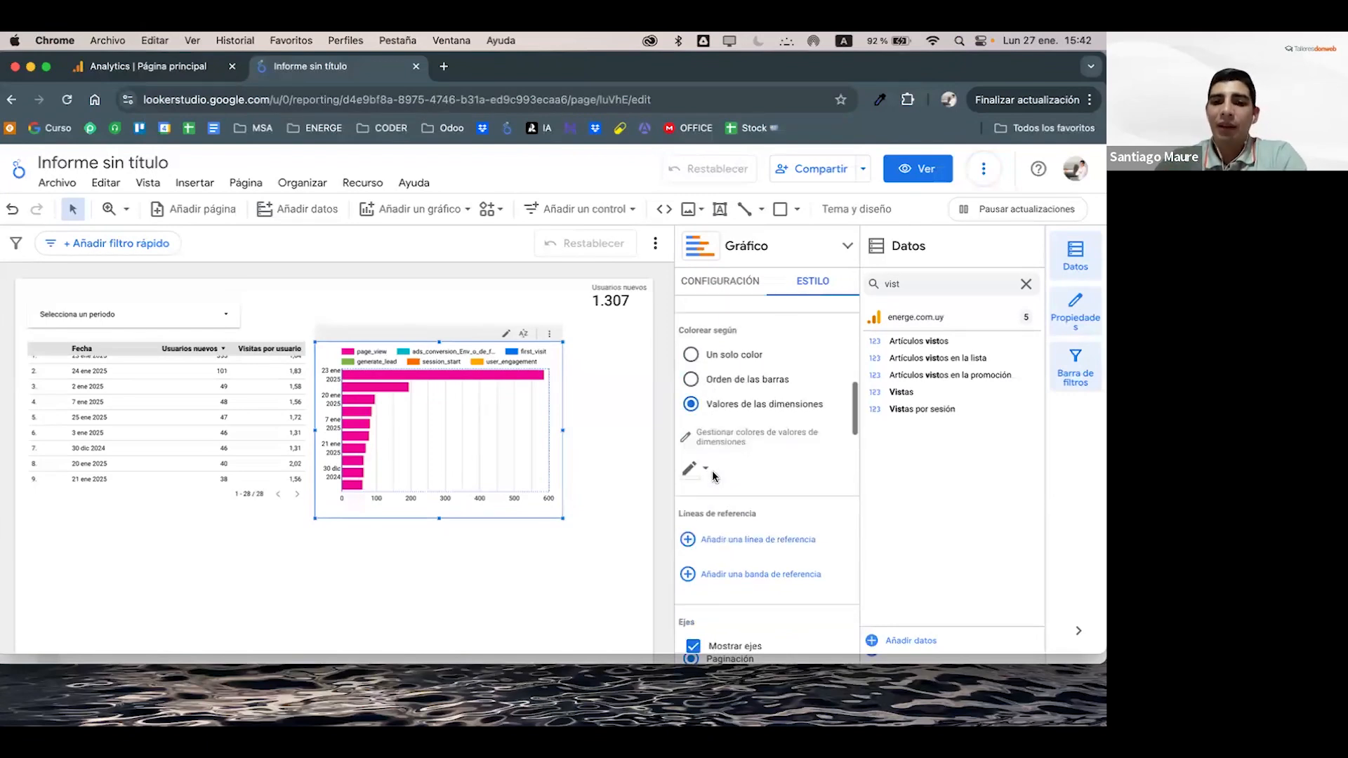
scroll(712, 473, down, 8)
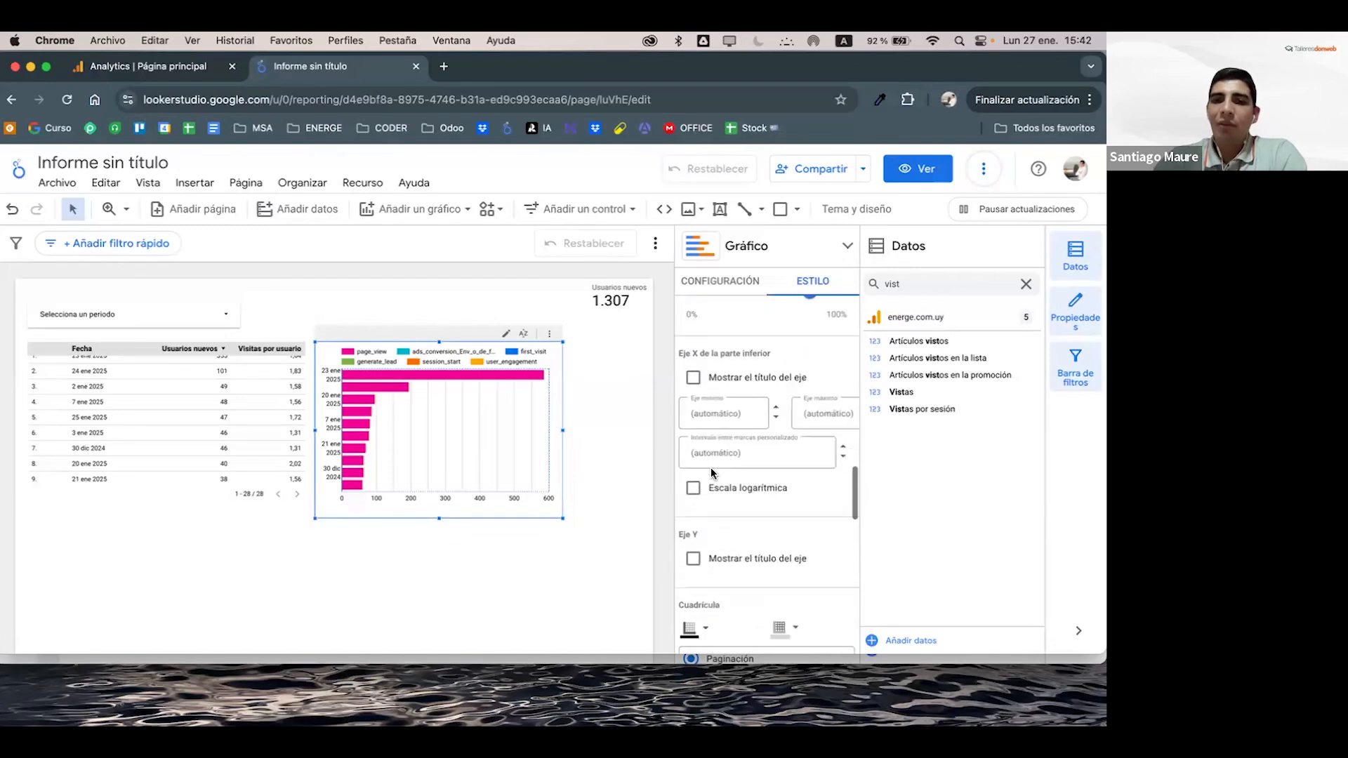
scroll(532, 508, down, 3)
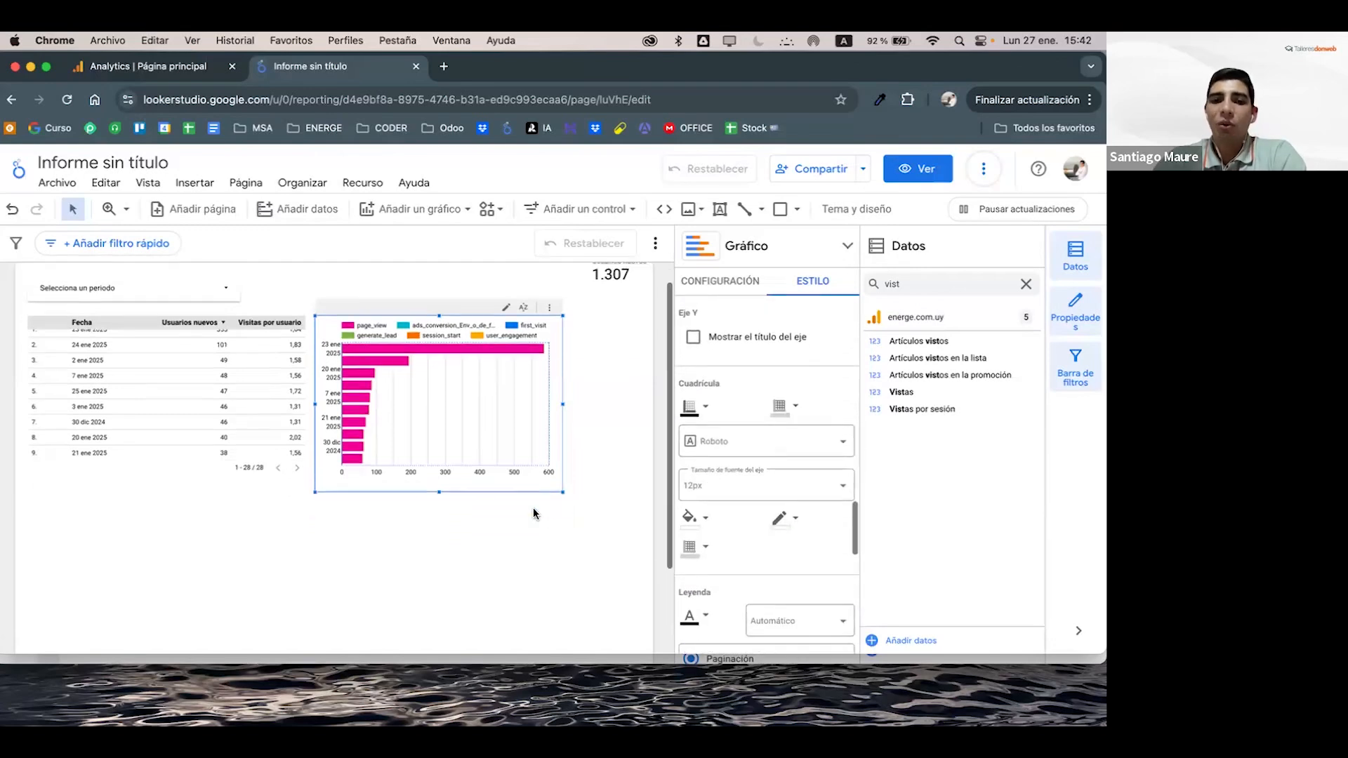
scroll(532, 507, up, 3)
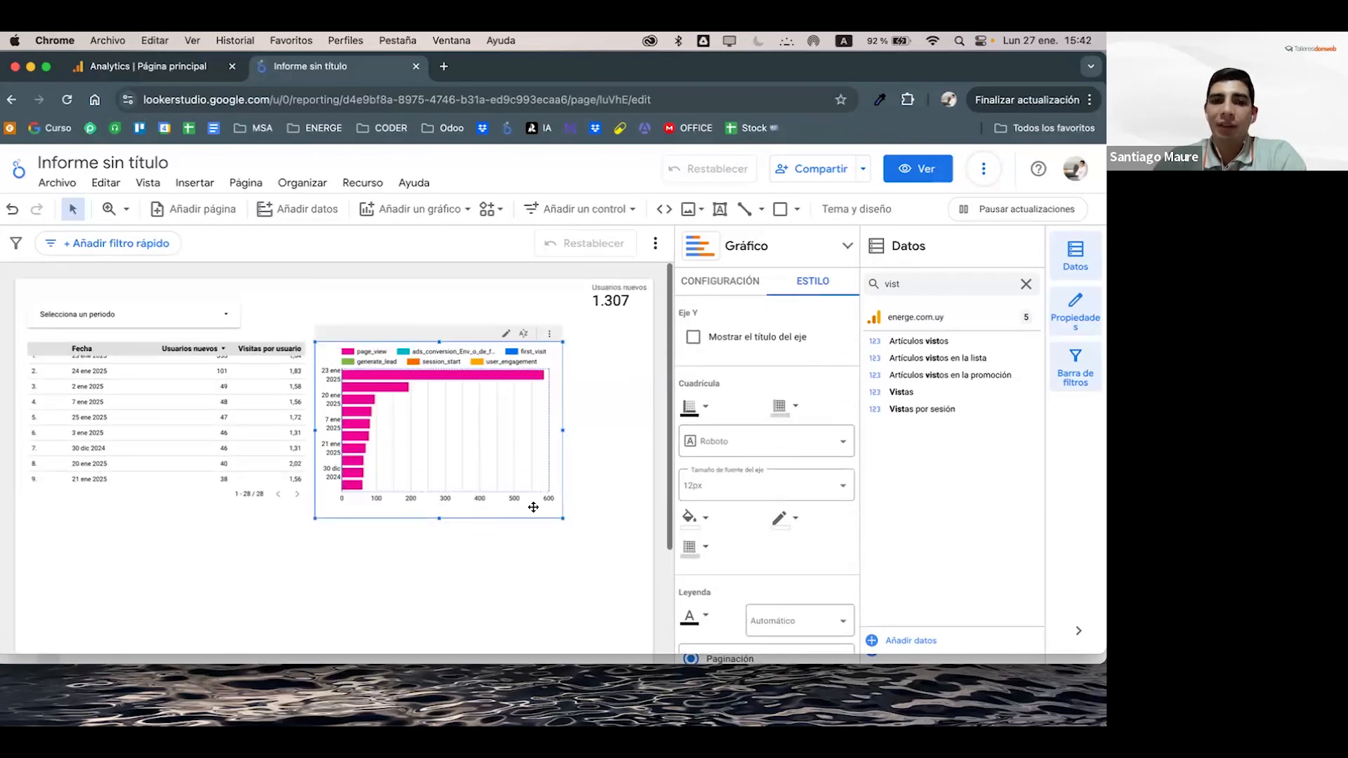
Step: Add a pie chart below the date table and set its metric to Vistas
click(432, 205)
click(382, 476)
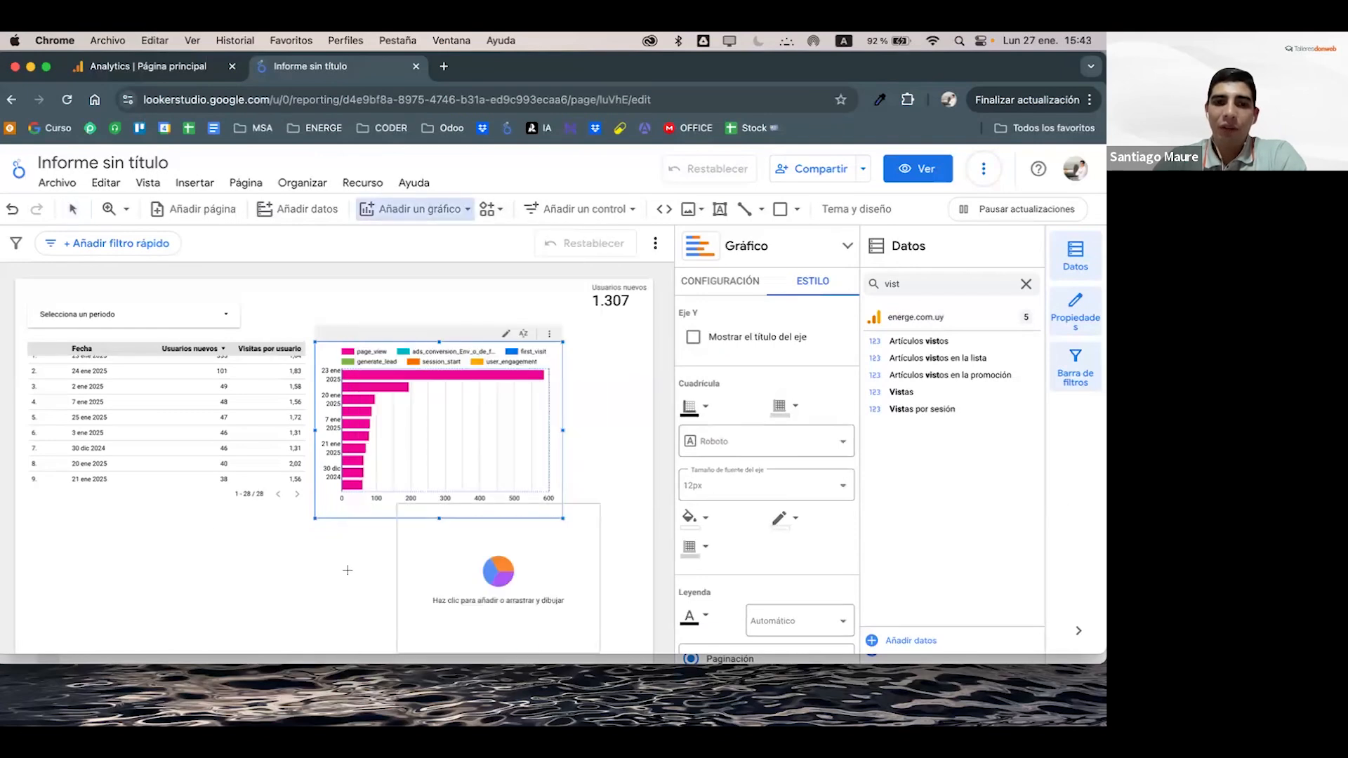
click(33, 516)
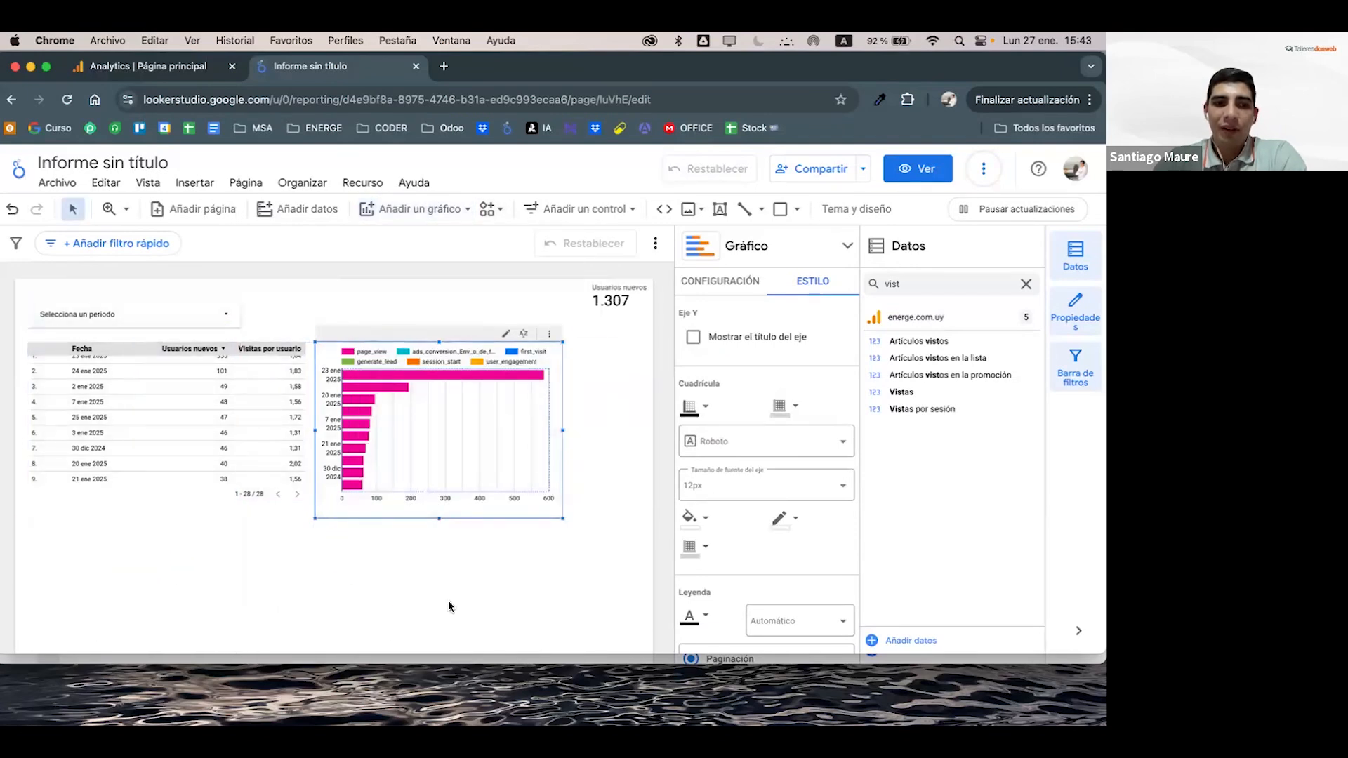
scroll(387, 574, down, 2)
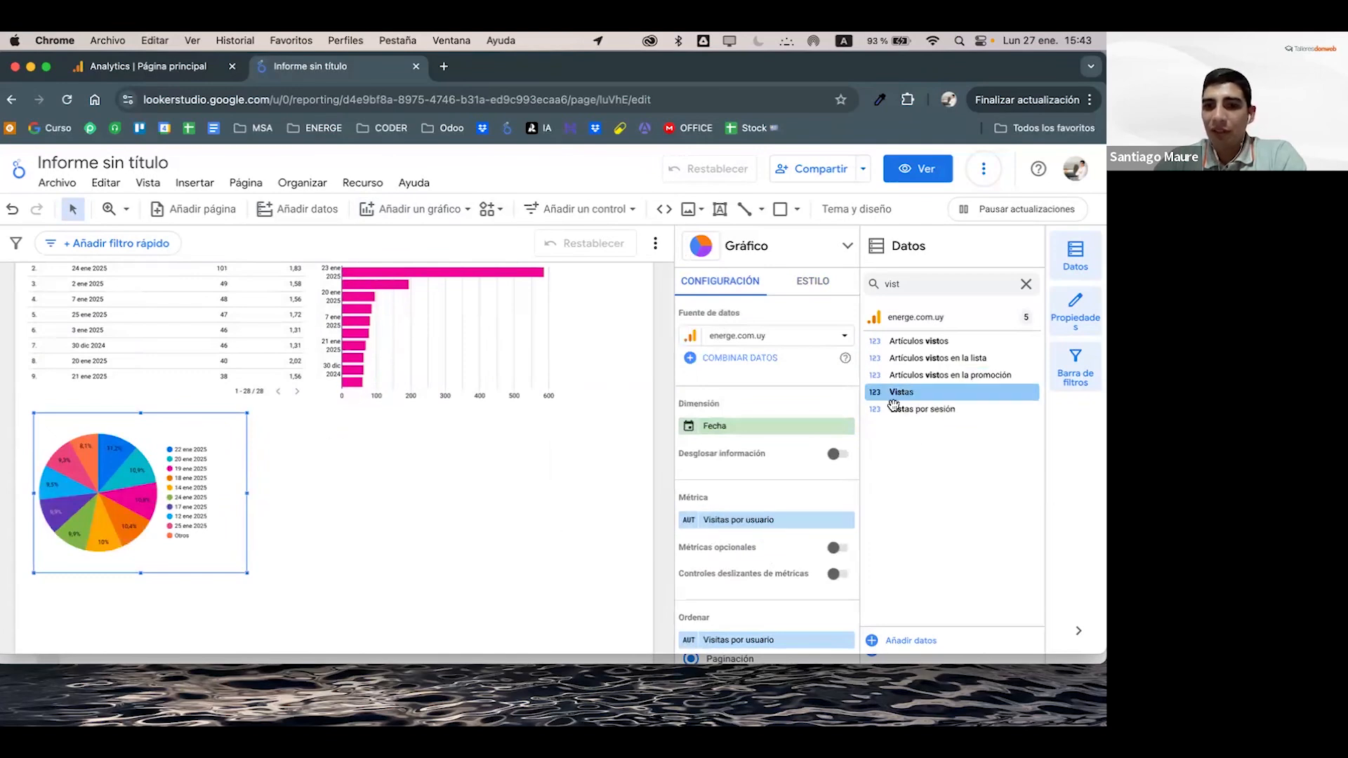
drag(898, 391, 724, 524)
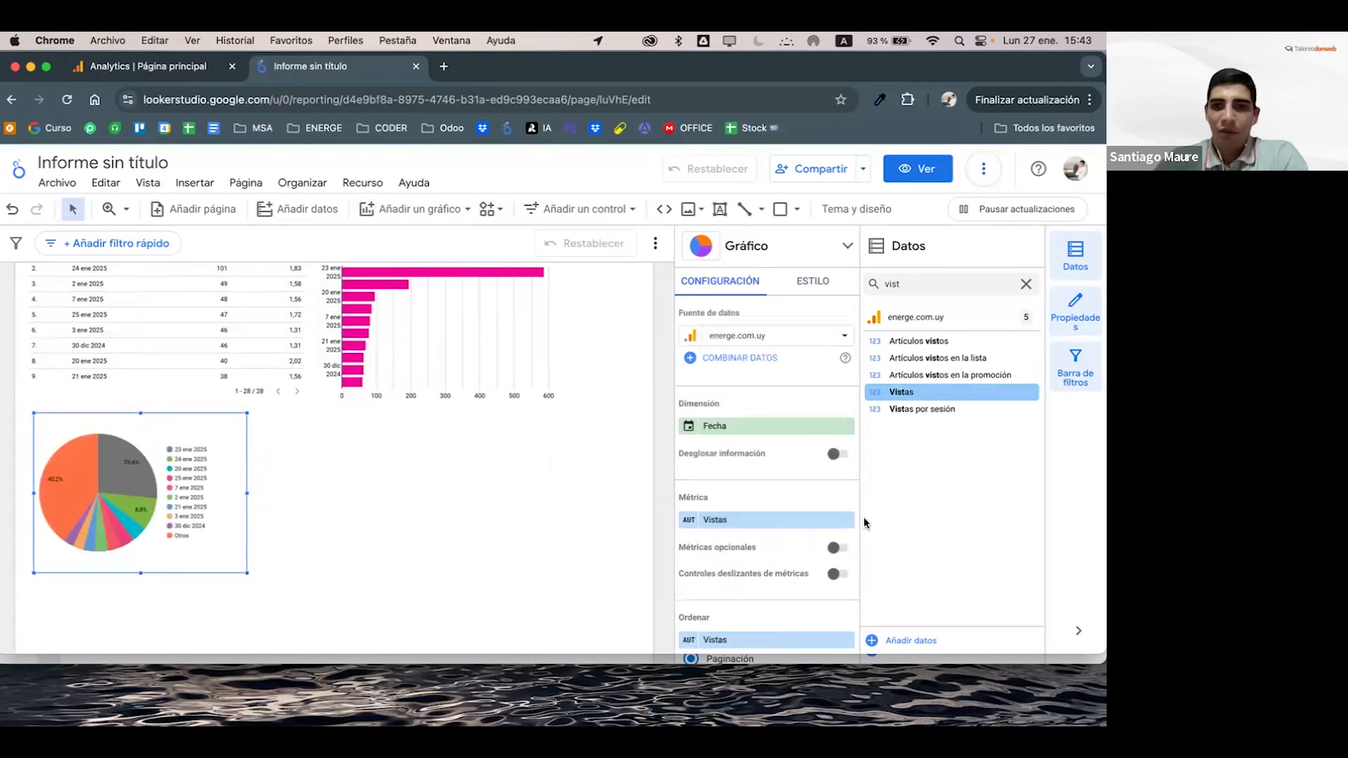
Step: Clear the field search and set the pie chart's dimension to Año
click(1026, 284)
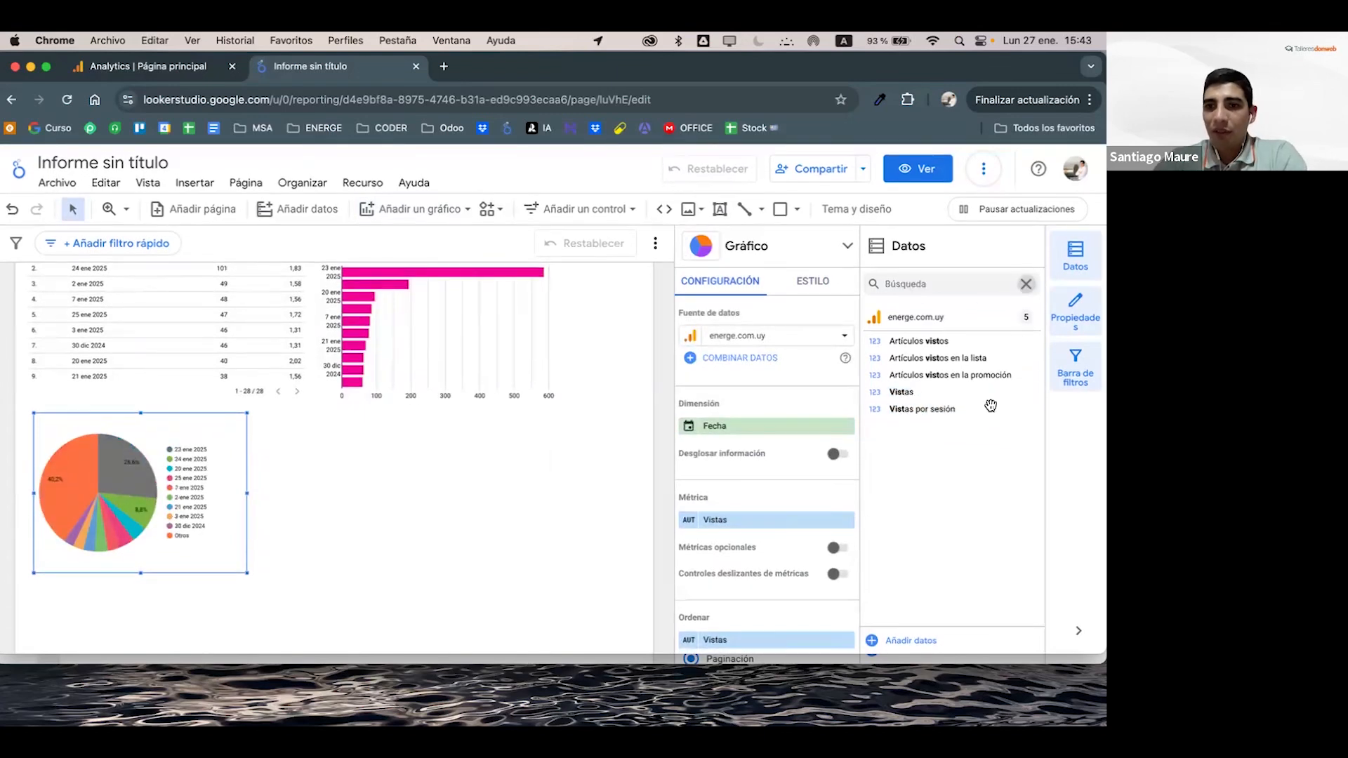
drag(944, 360, 723, 428)
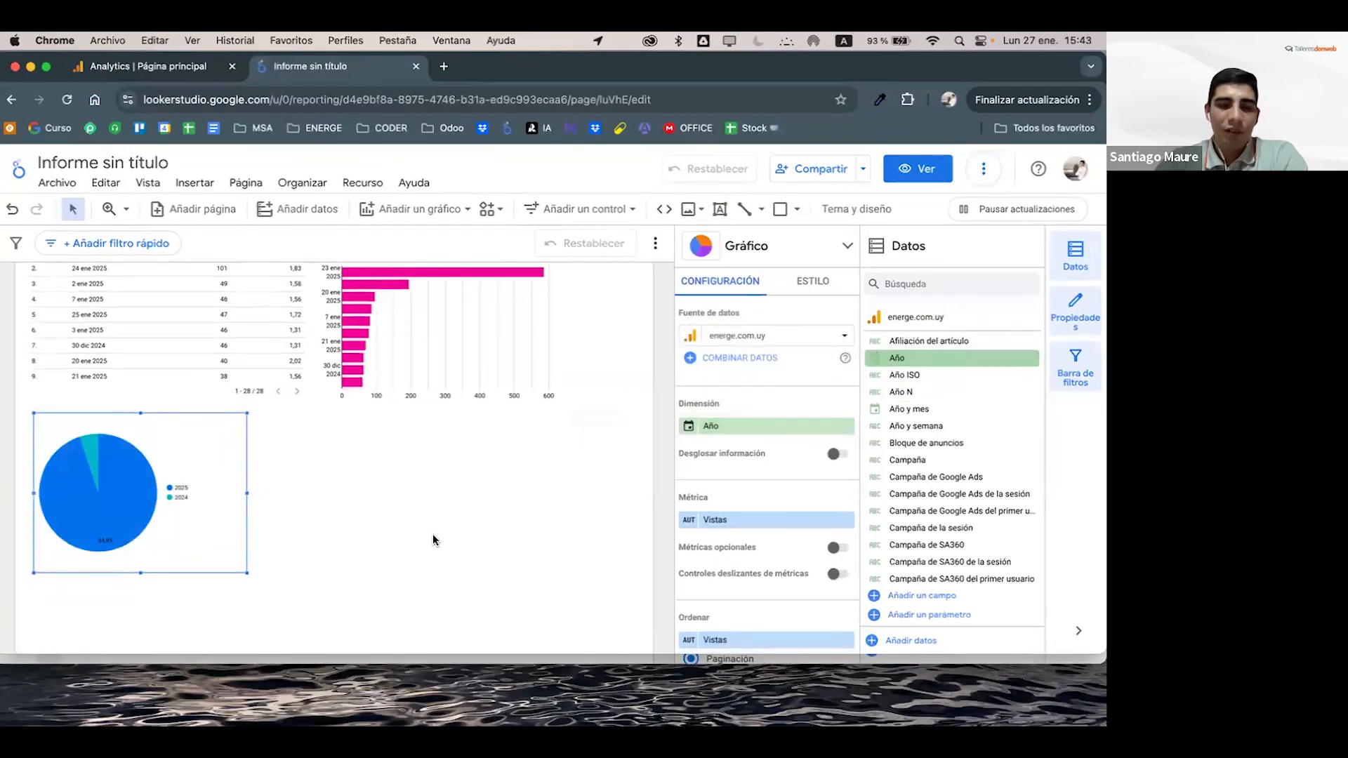
scroll(596, 492, up, 3)
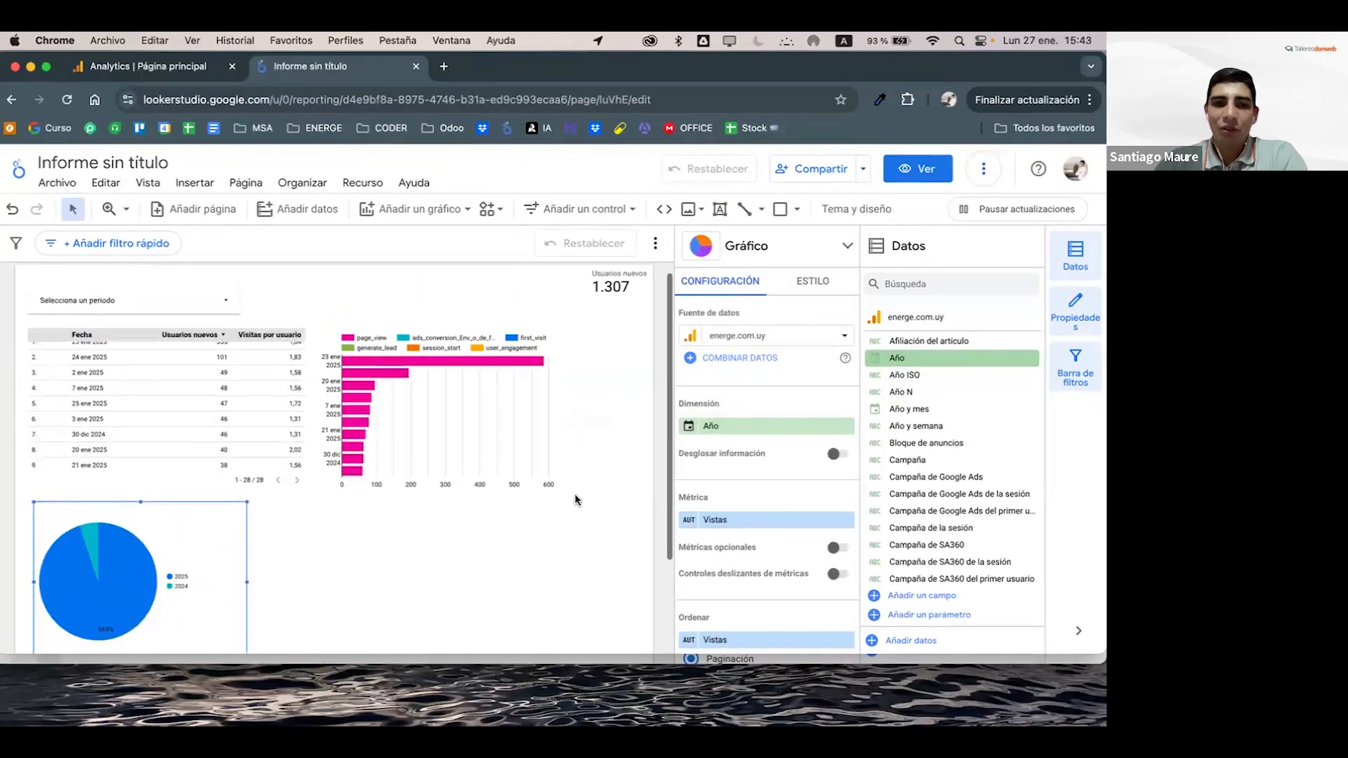
Step: Set the date range control's period to the last 30 days and apply it
click(529, 518)
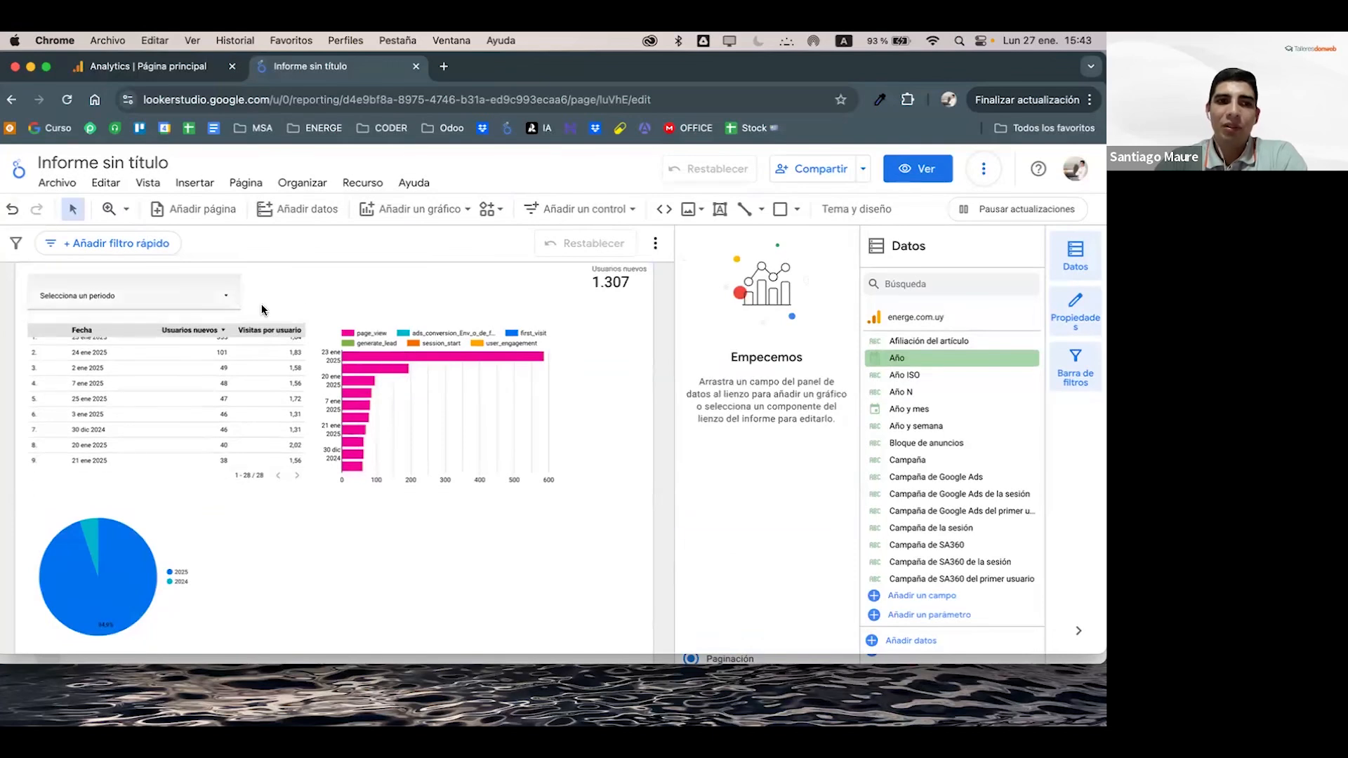
click(232, 295)
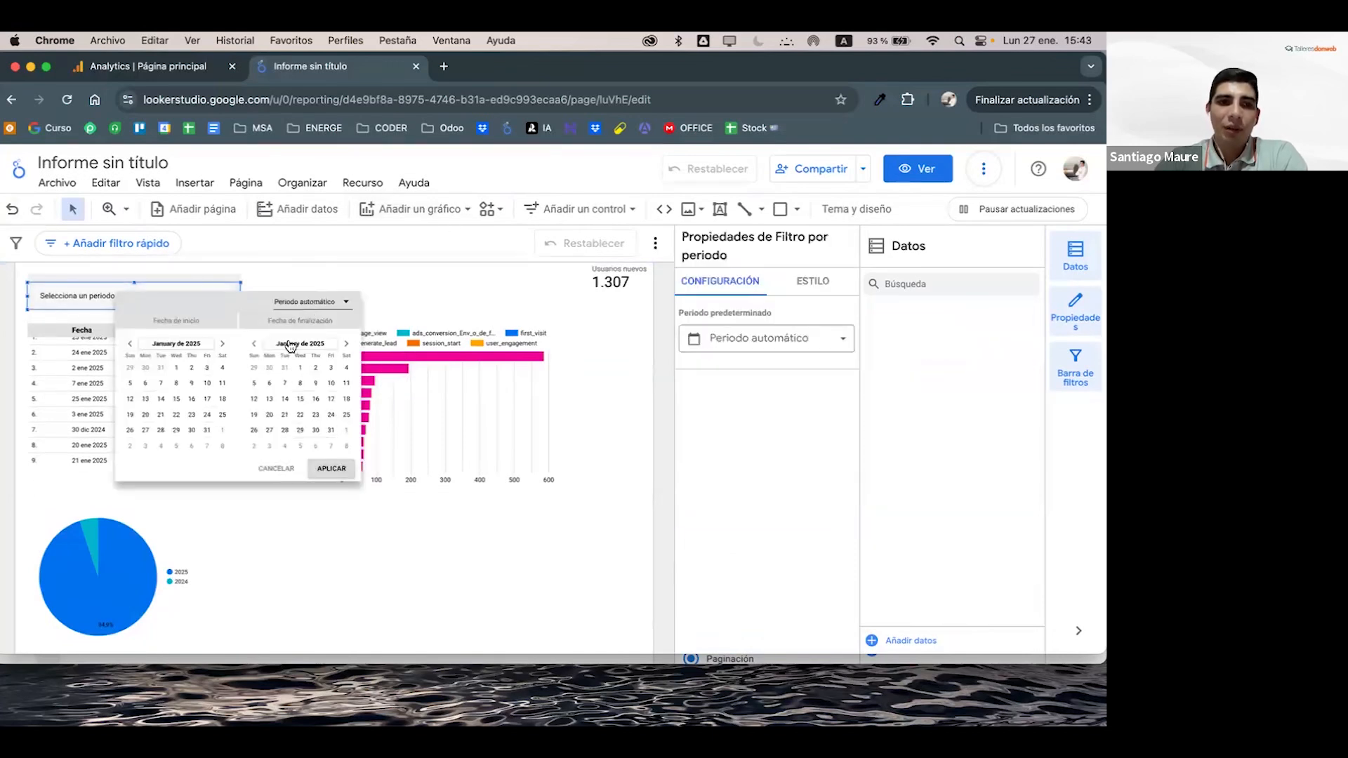
click(344, 302)
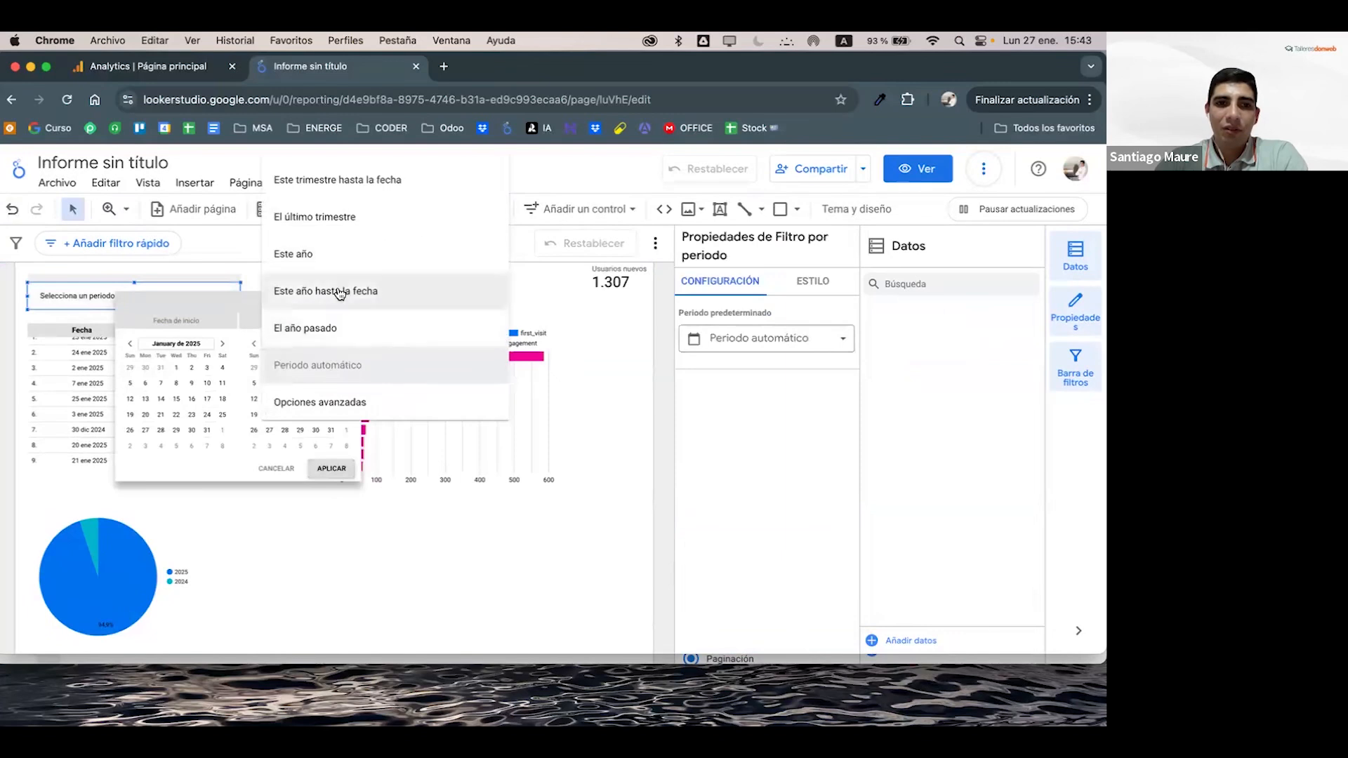
scroll(340, 294, up, 5)
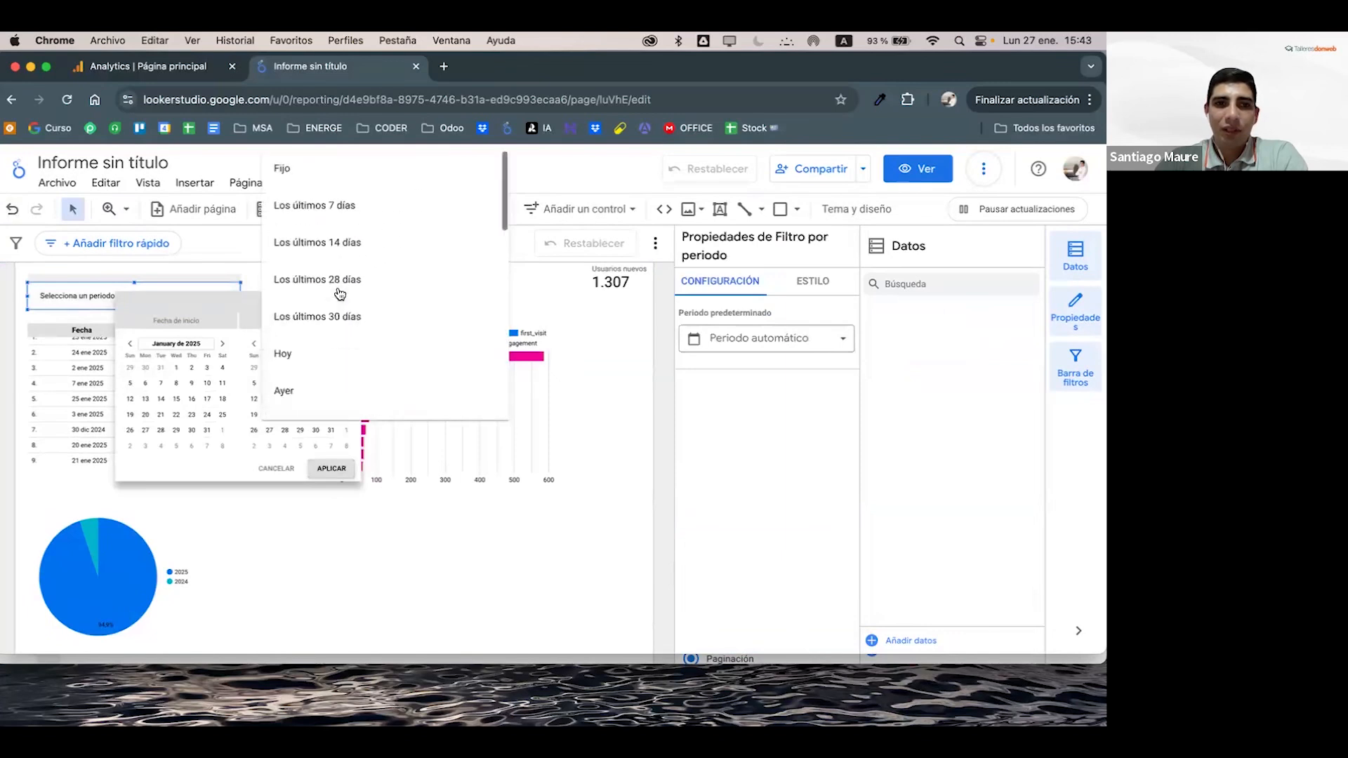
click(362, 325)
click(333, 468)
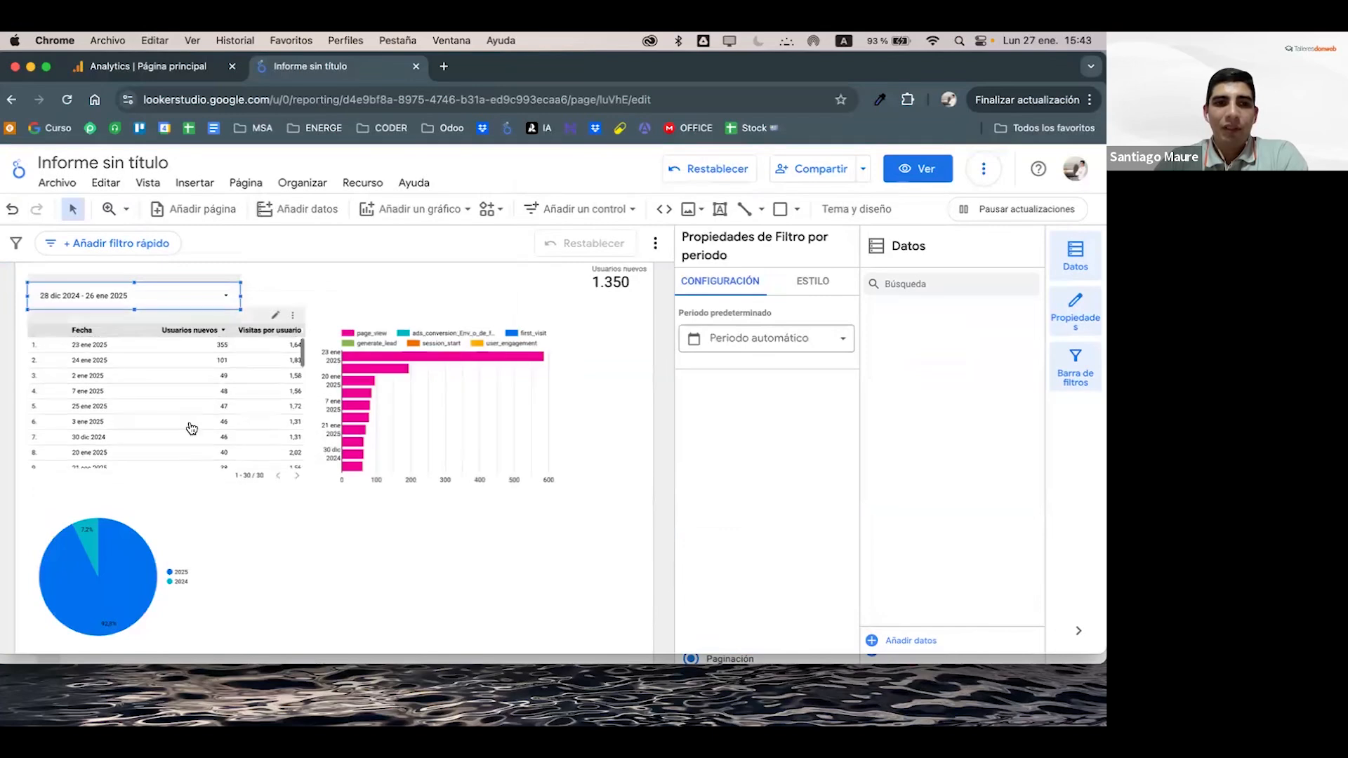
scroll(421, 478, up, 1)
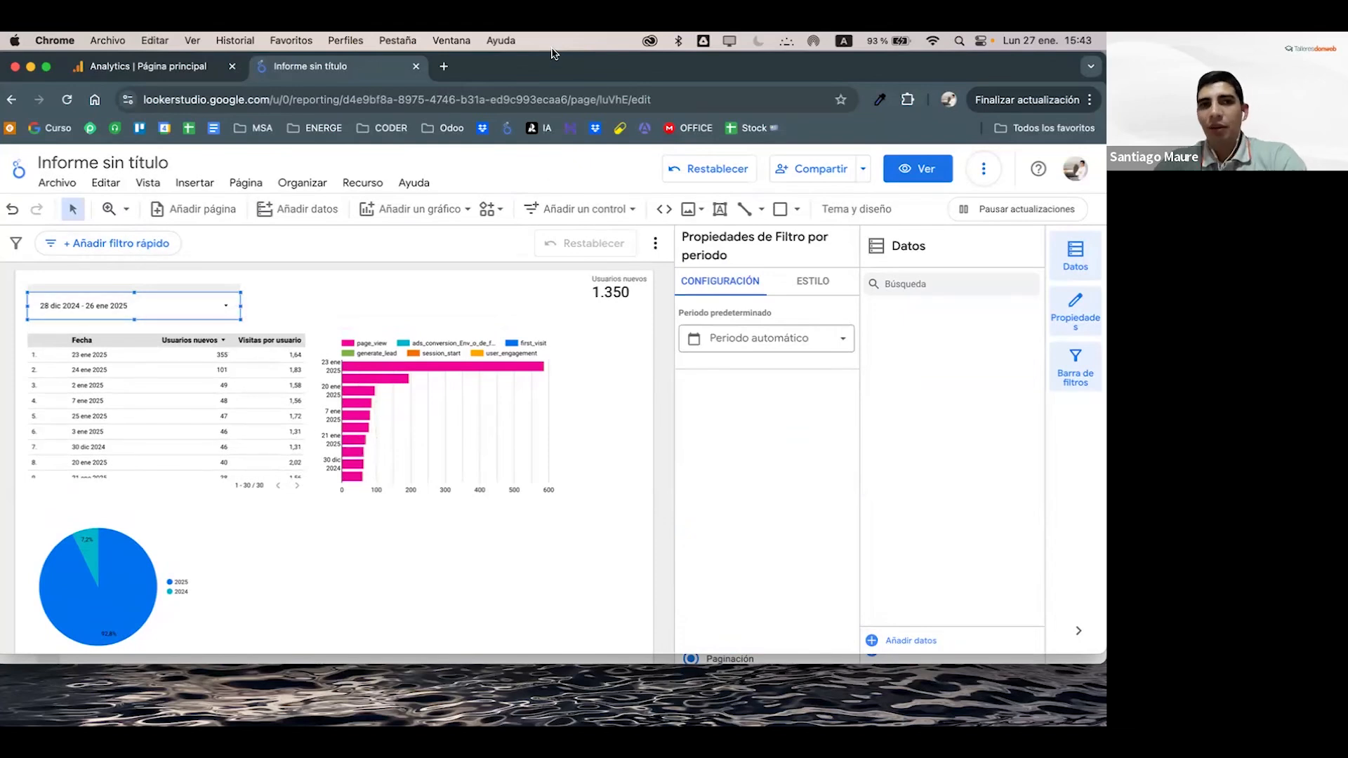
Step: Open the GA4 Report template from the Looker Studio home and load it with the Energe Uruguay energe.com.uy property data
click(193, 70)
click(306, 70)
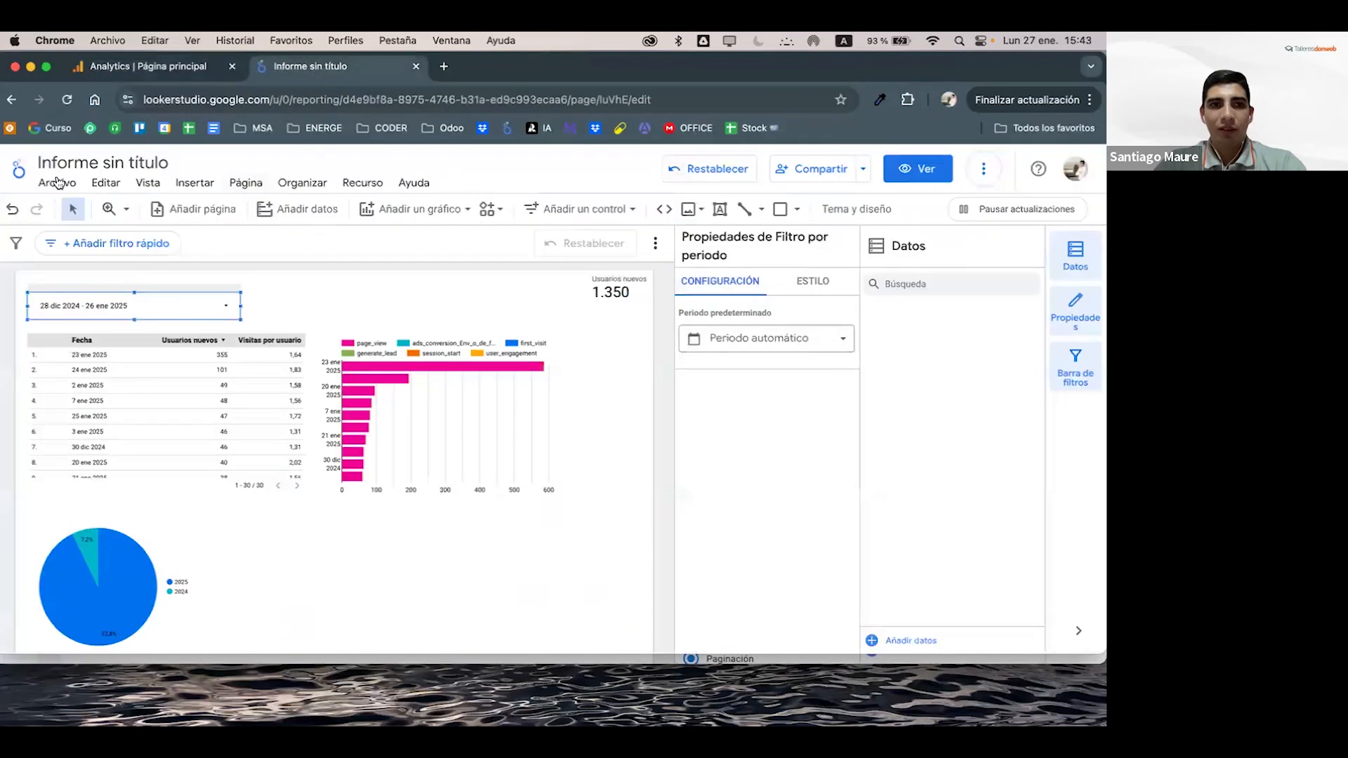
click(22, 174)
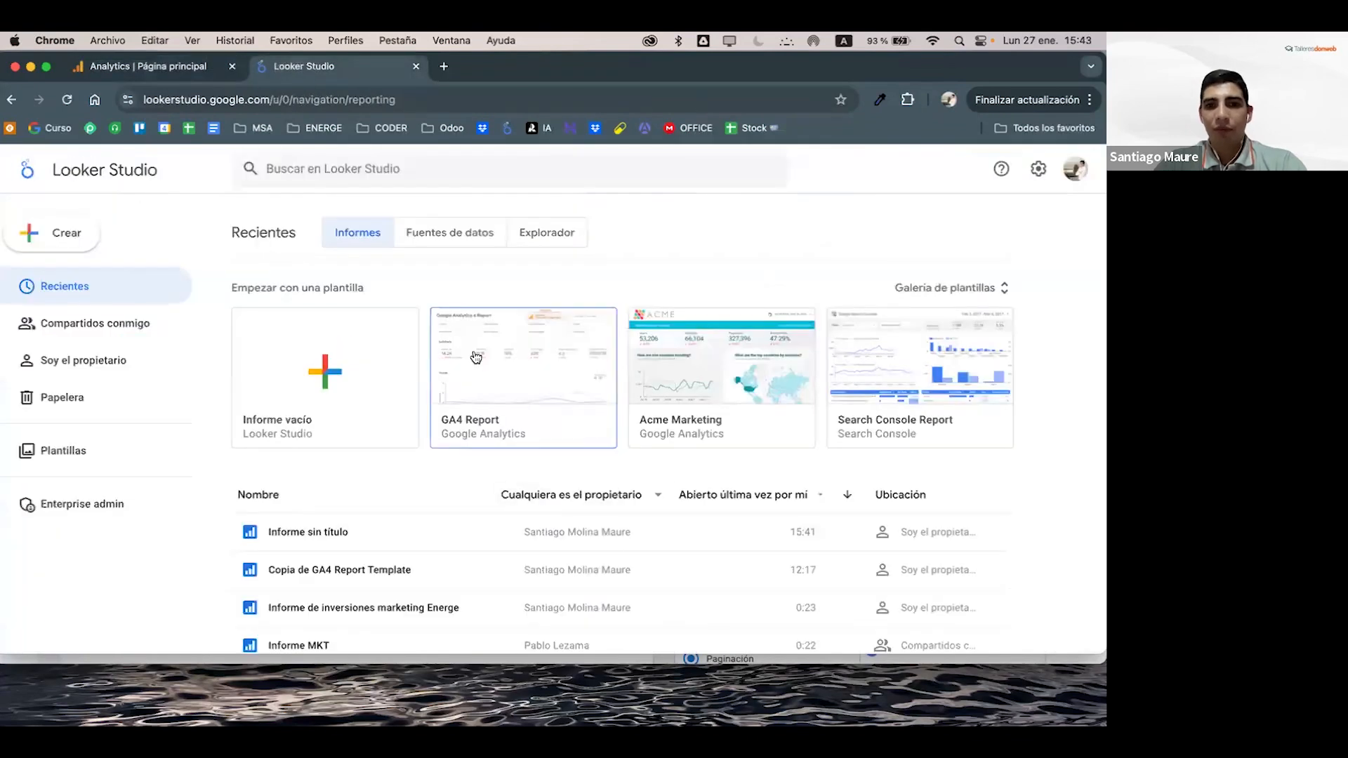
click(505, 367)
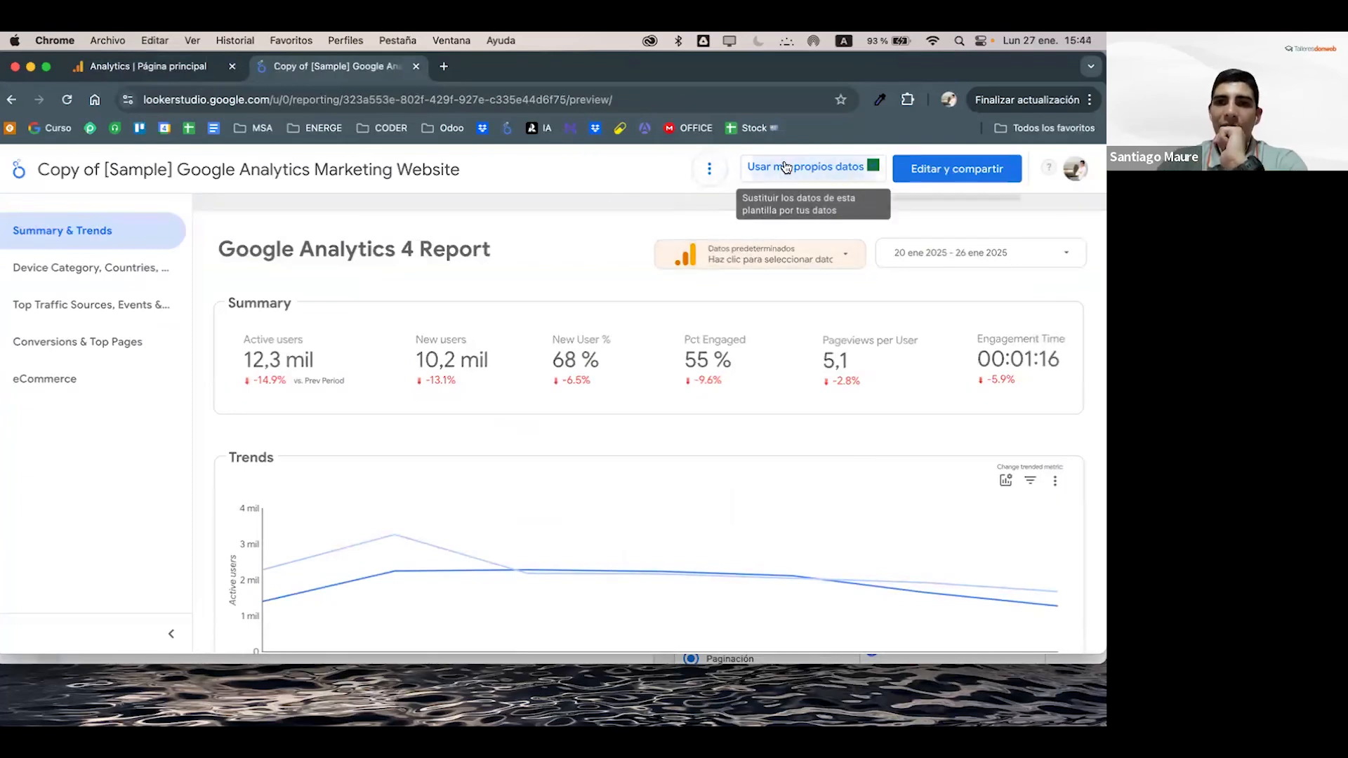
click(782, 259)
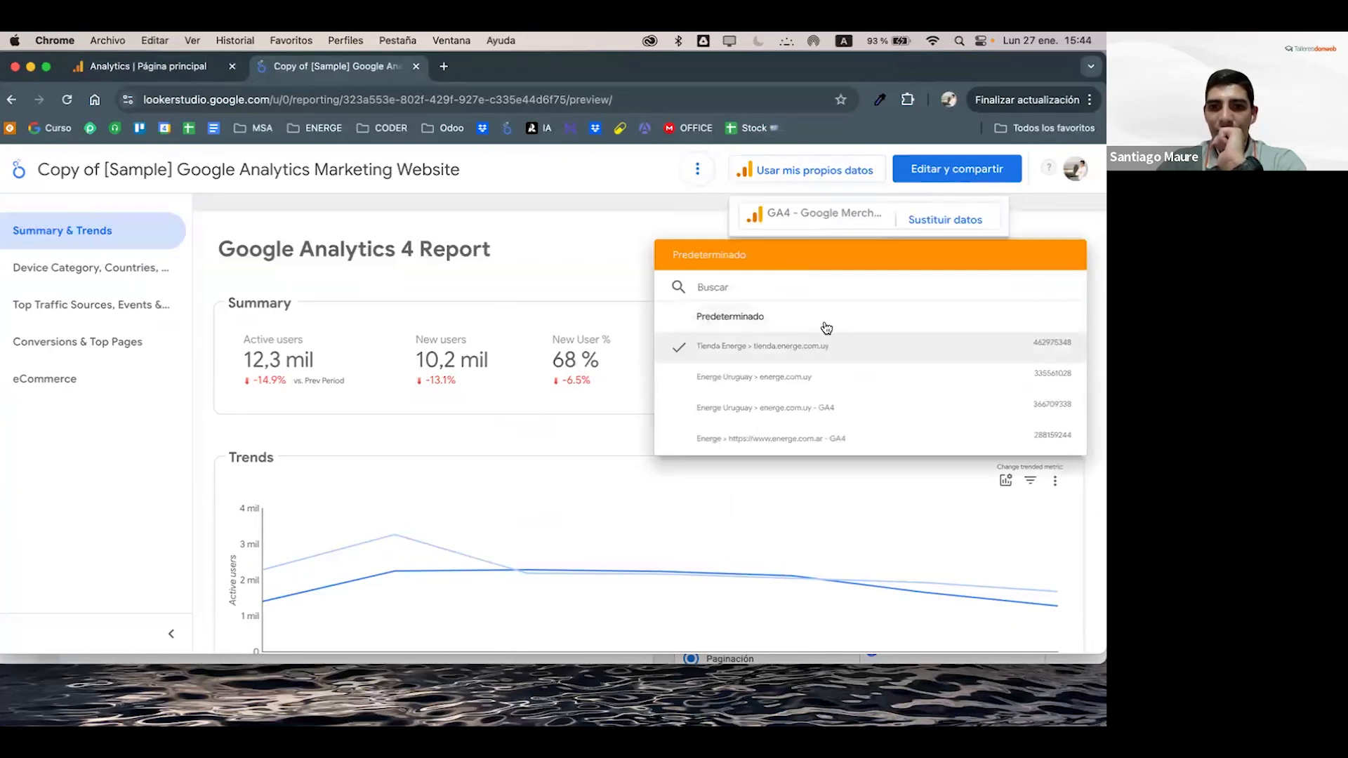
click(815, 375)
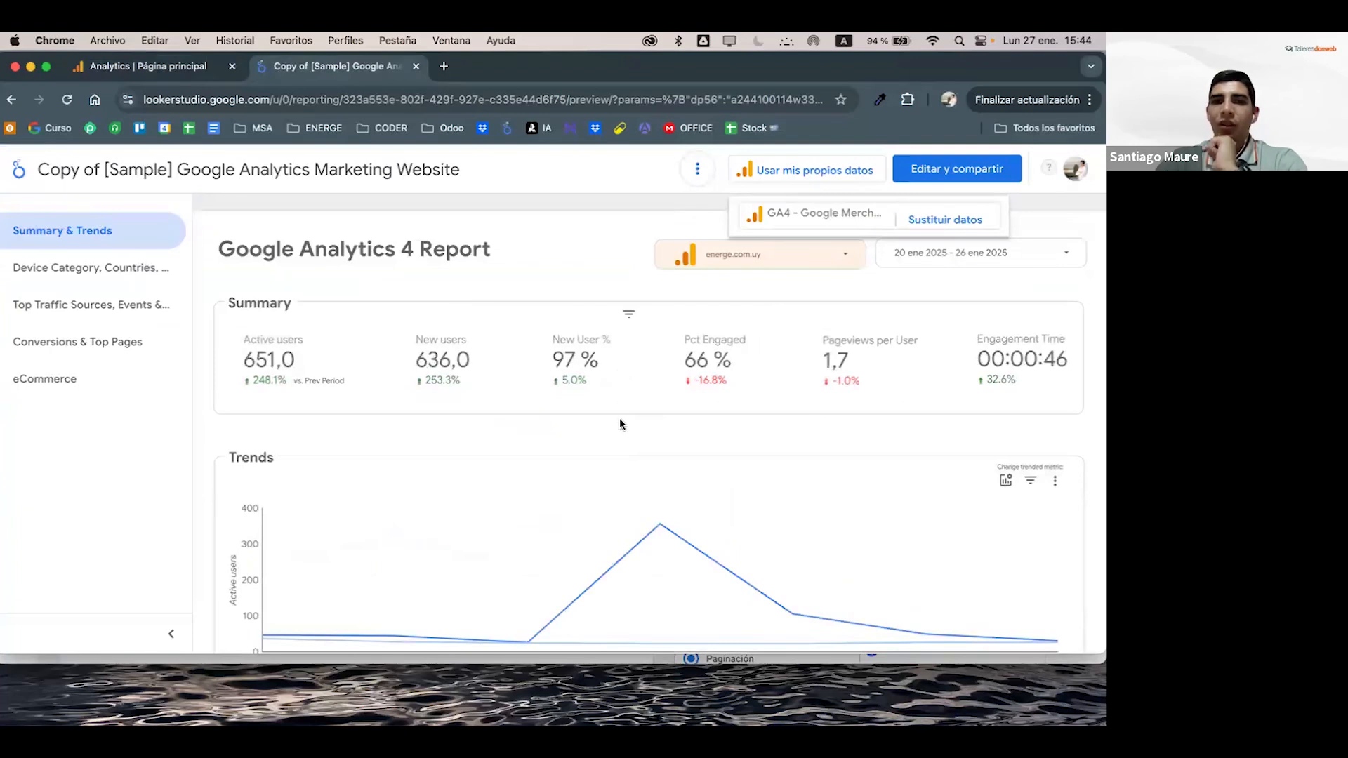
Step: Examine the template's summary scorecards and trends chart with the new data
scroll(619, 422, down, 3)
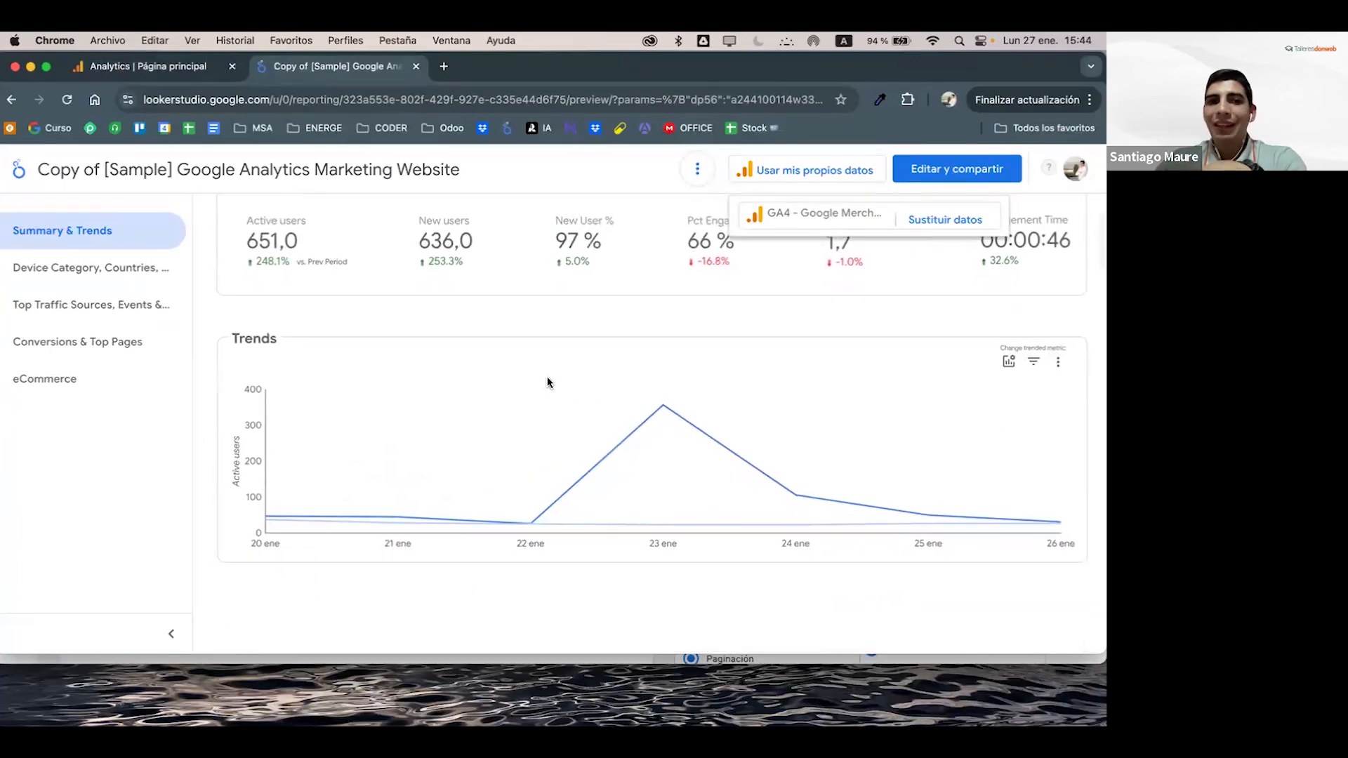
scroll(390, 320, down, 1)
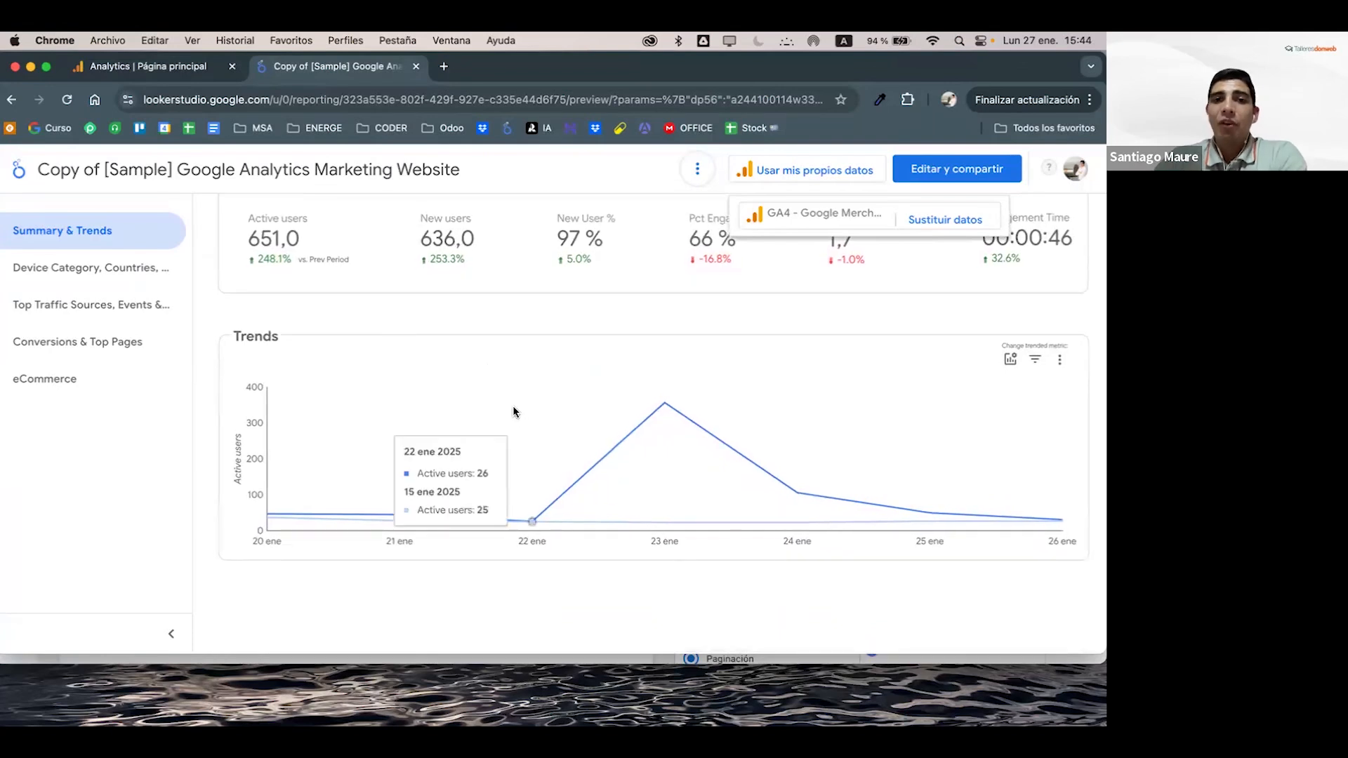
scroll(513, 411, up, 2)
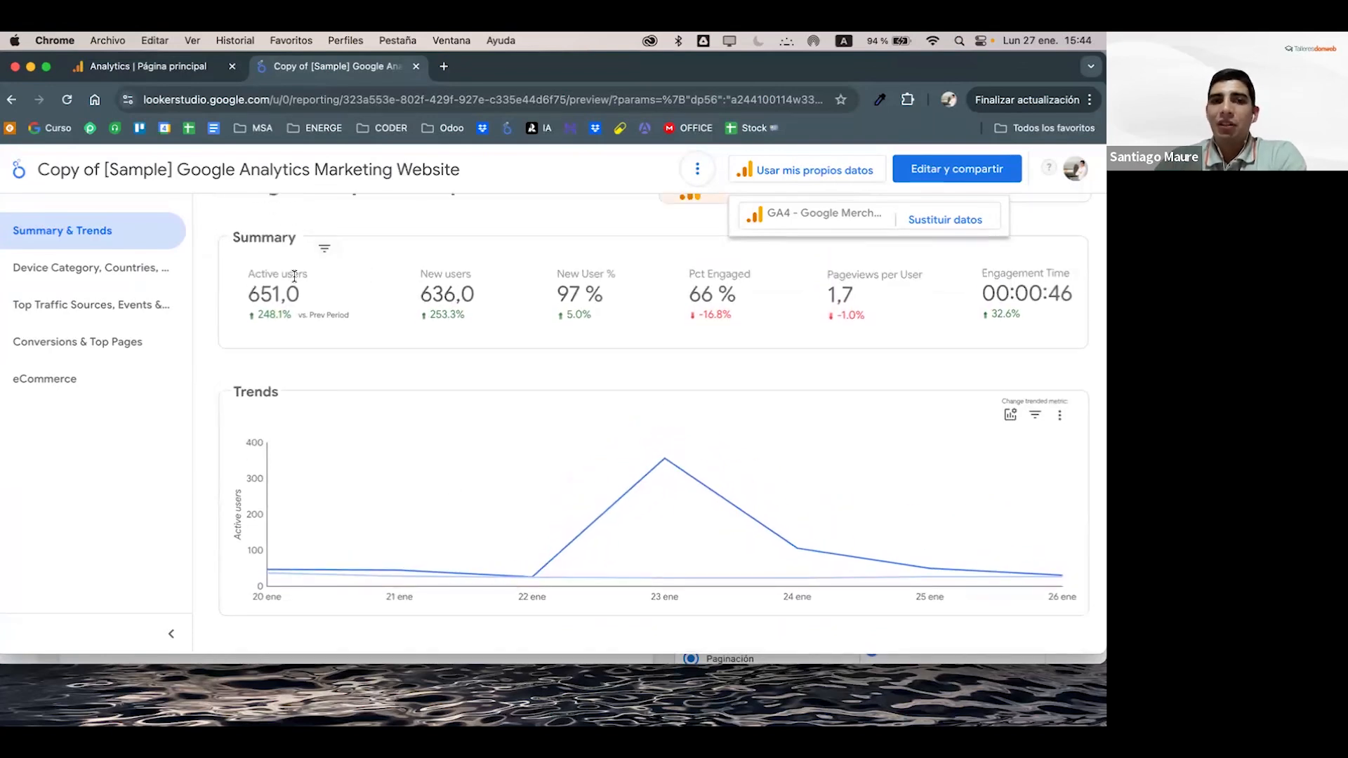
scroll(284, 274, right, 1)
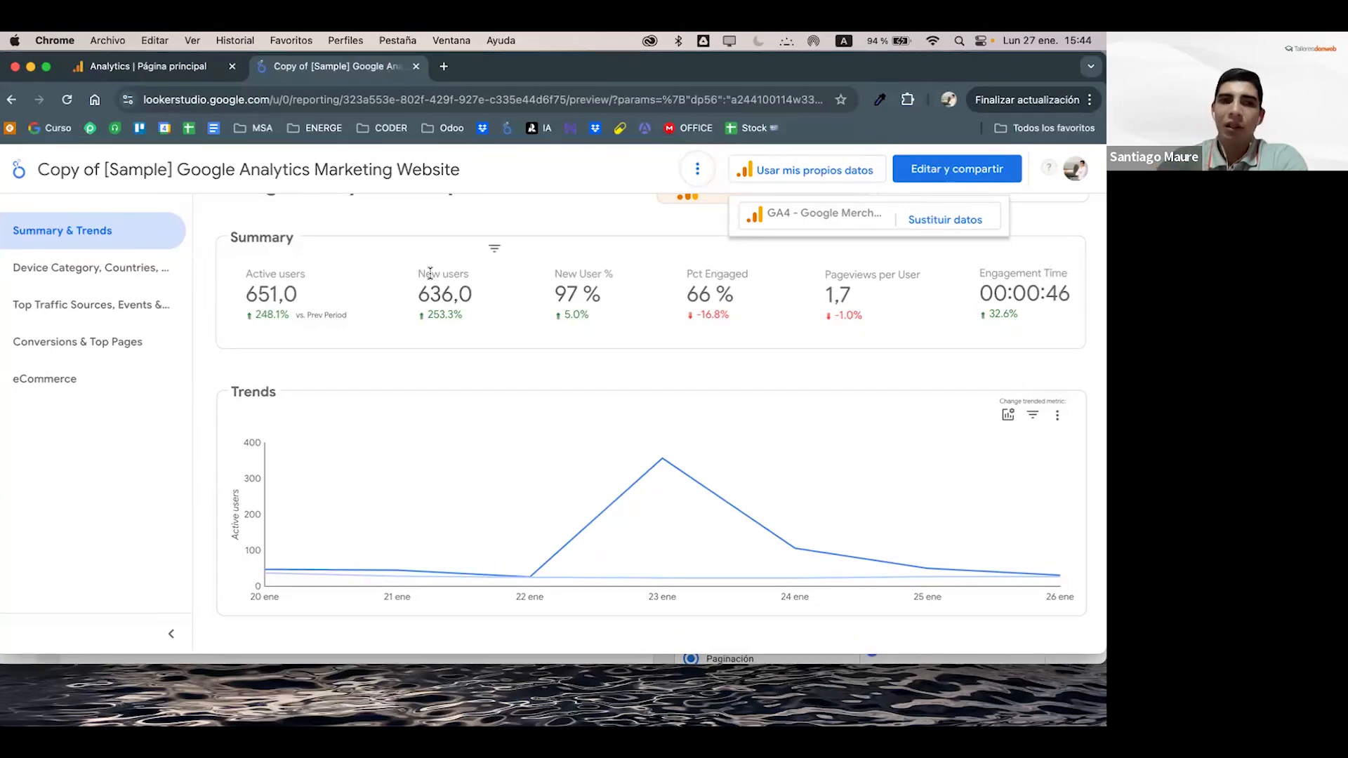
scroll(414, 263, left, 1)
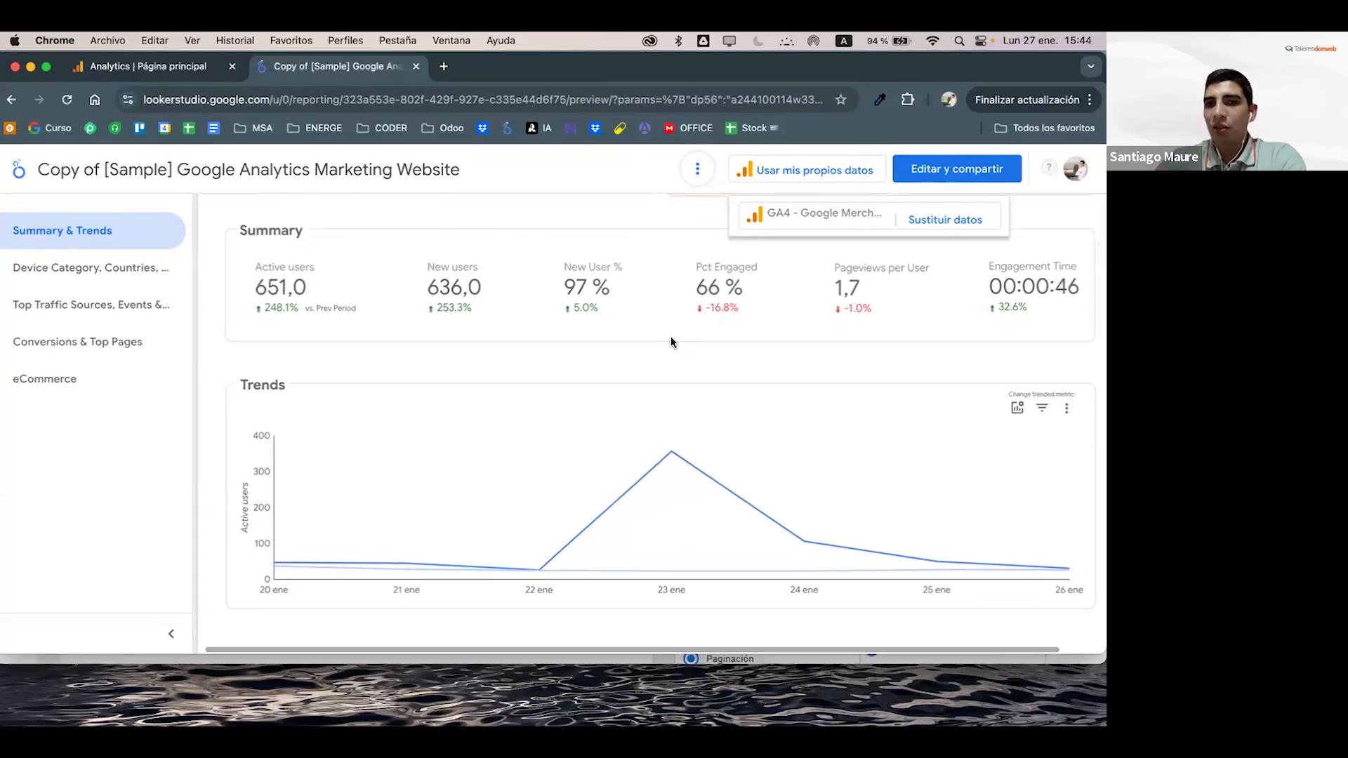
scroll(629, 334, up, 2)
scroll(626, 334, left, 1)
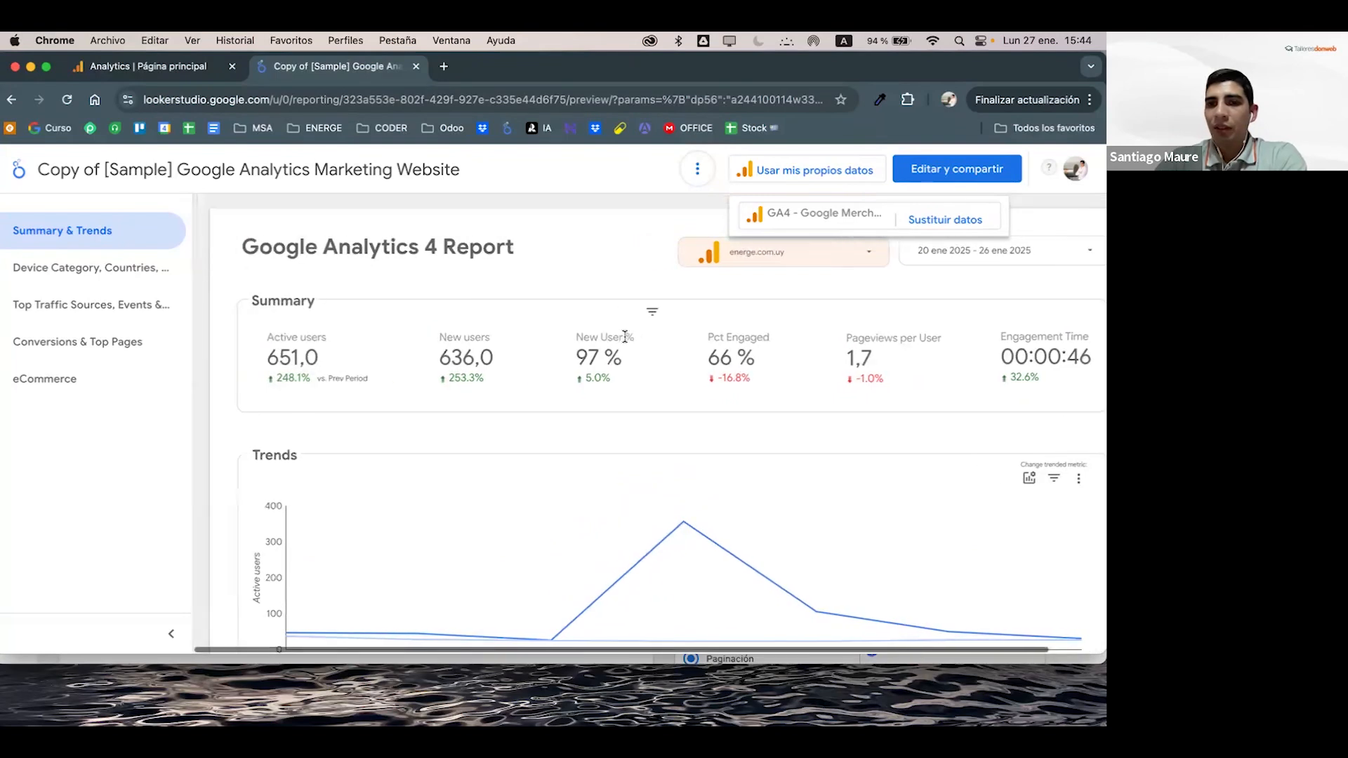
scroll(621, 337, down, 3)
scroll(617, 340, up, 1)
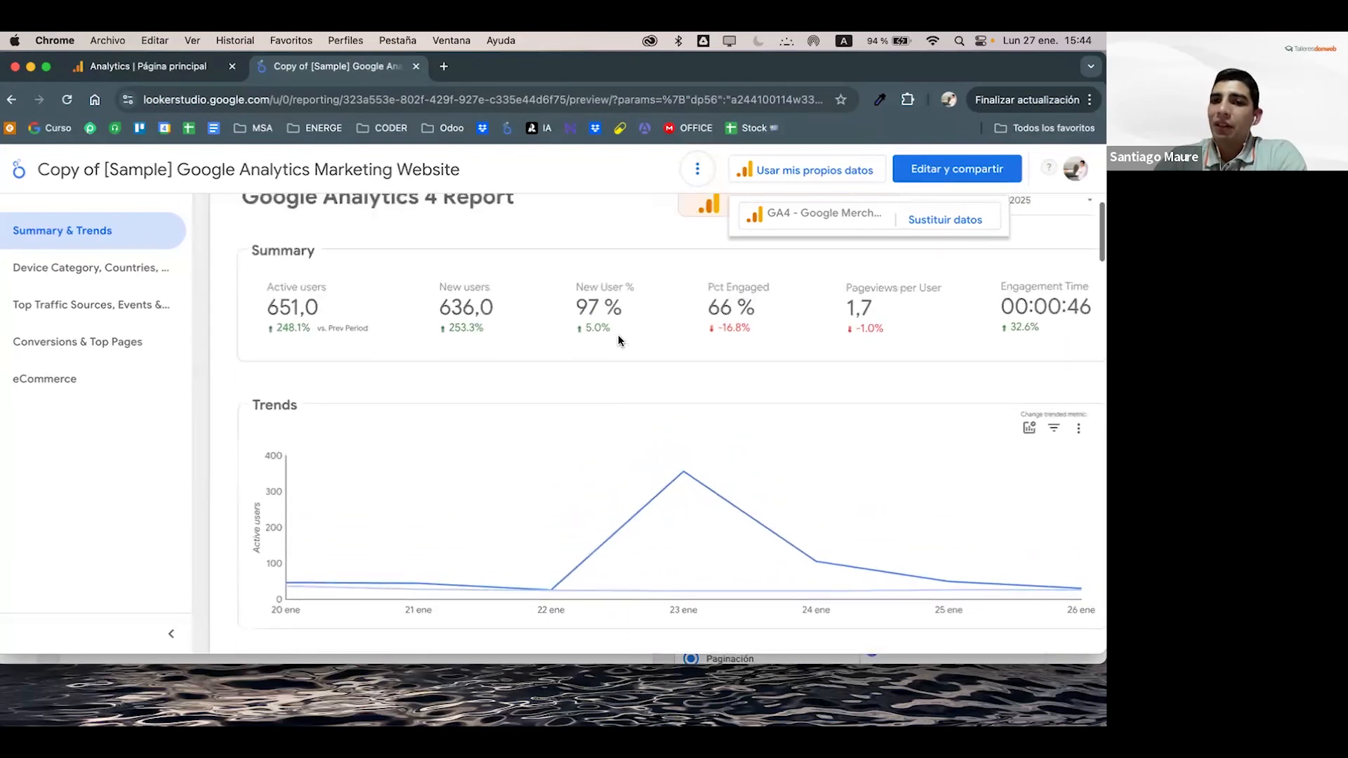
scroll(618, 341, down, 2)
scroll(617, 340, right, 1)
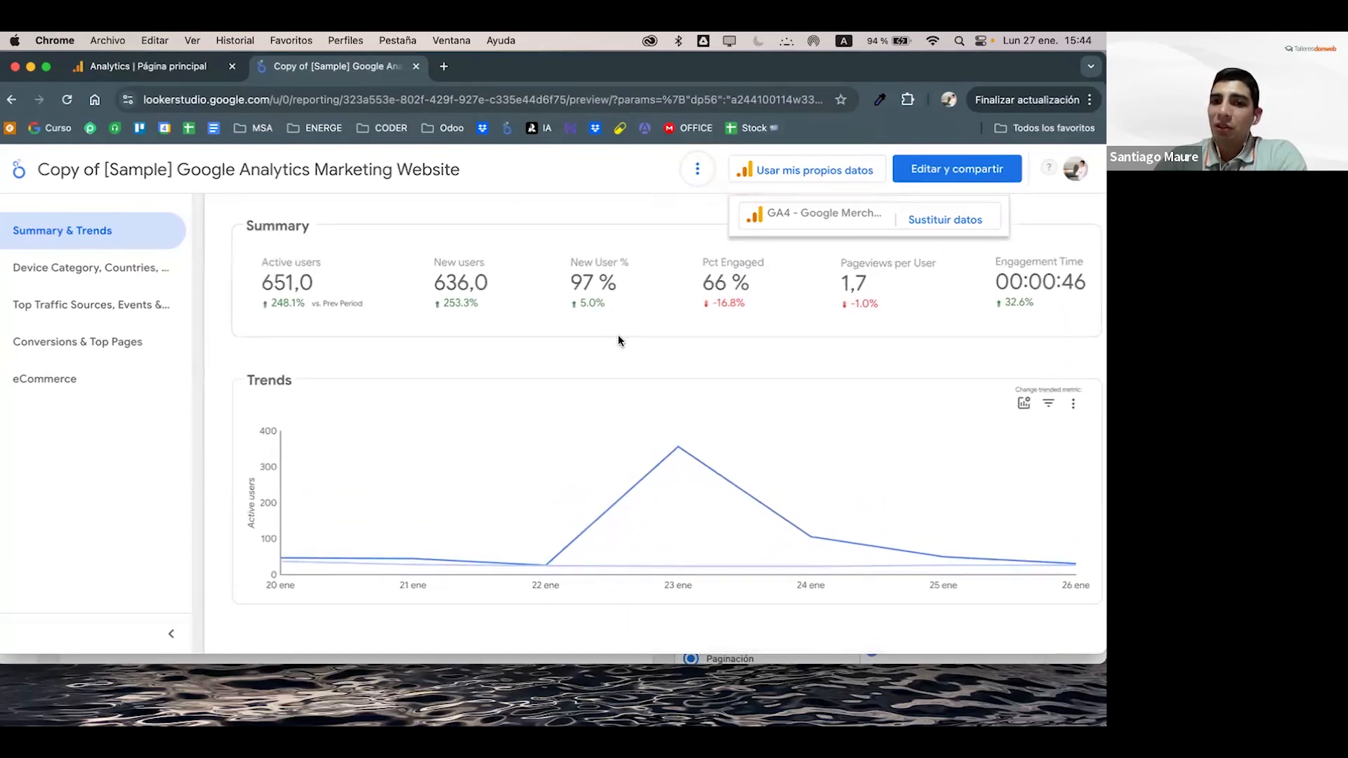
scroll(618, 340, down, 4)
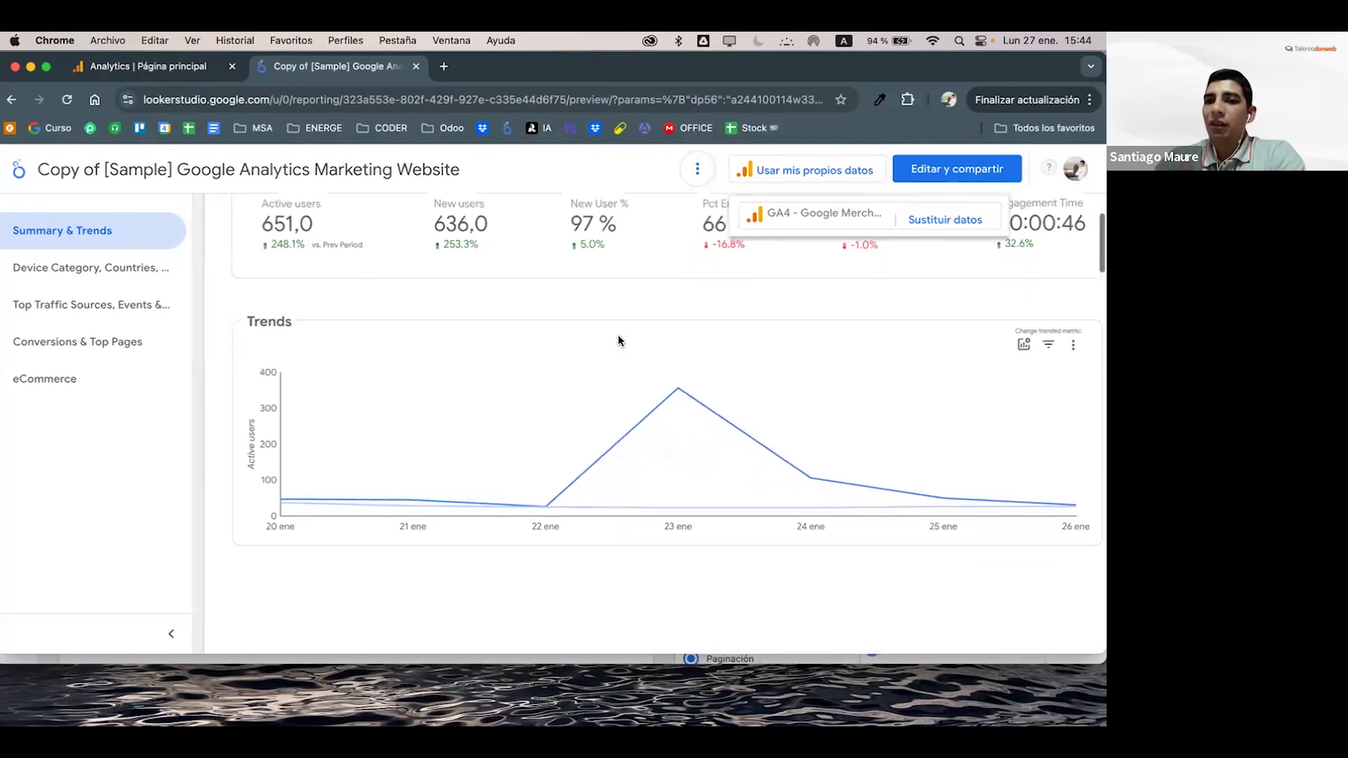
scroll(618, 334, down, 1)
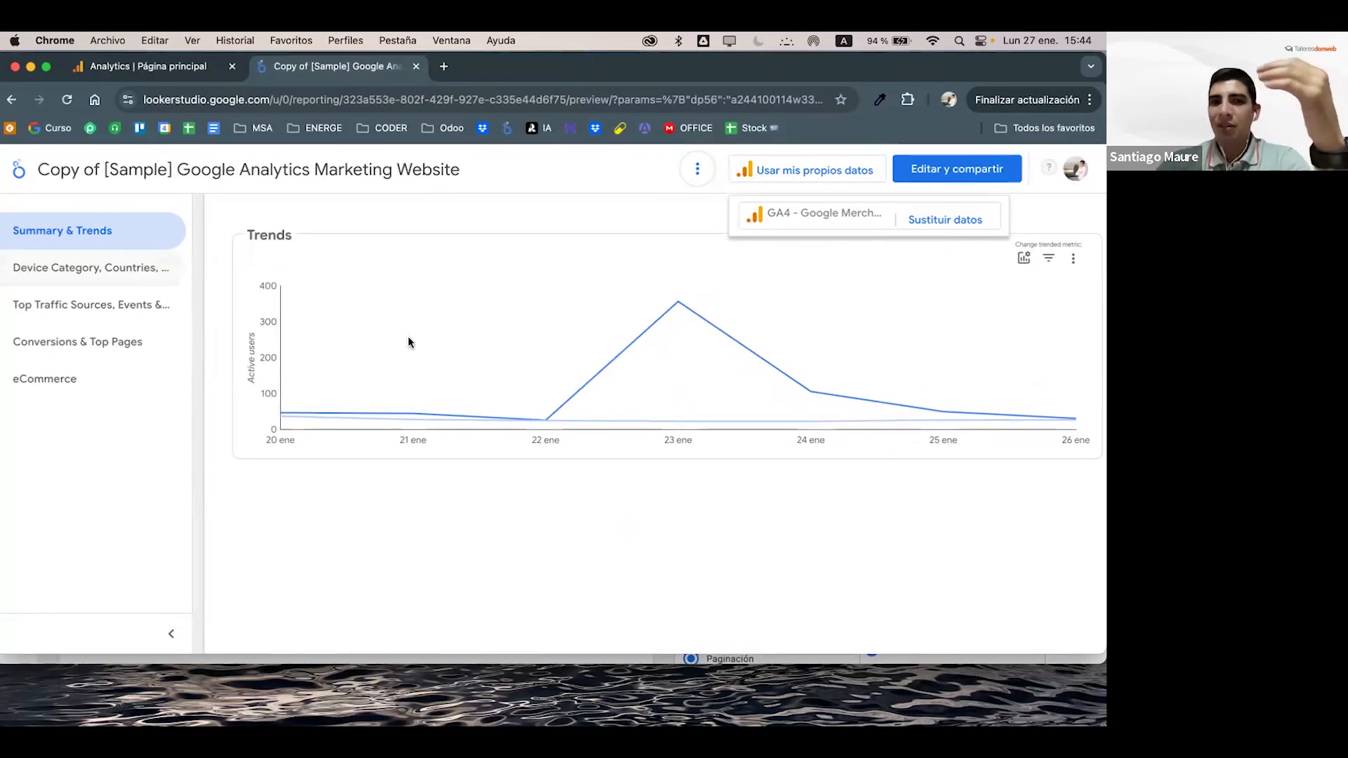
Step: Open the Device Category, Countries report page and examine its device, country, operating system and browser charts
click(160, 269)
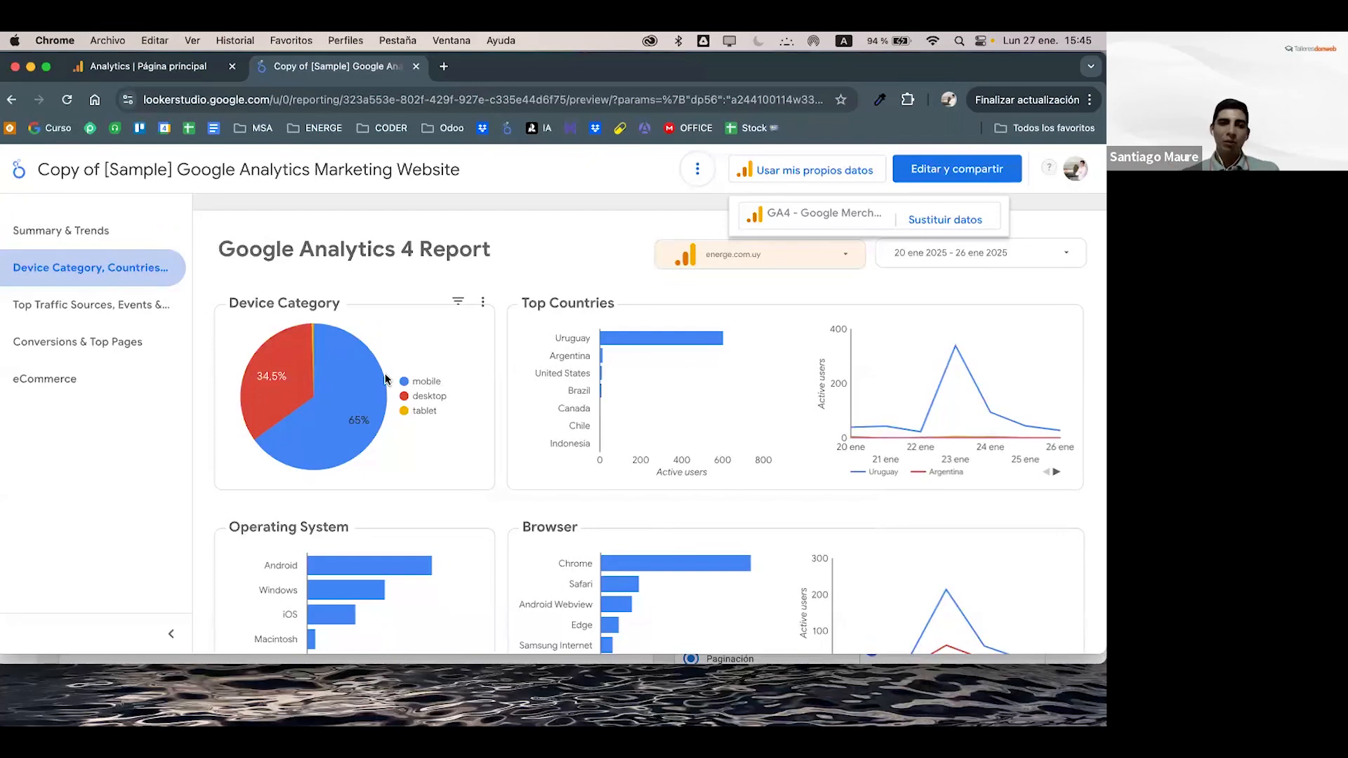
mouse_move(337, 361)
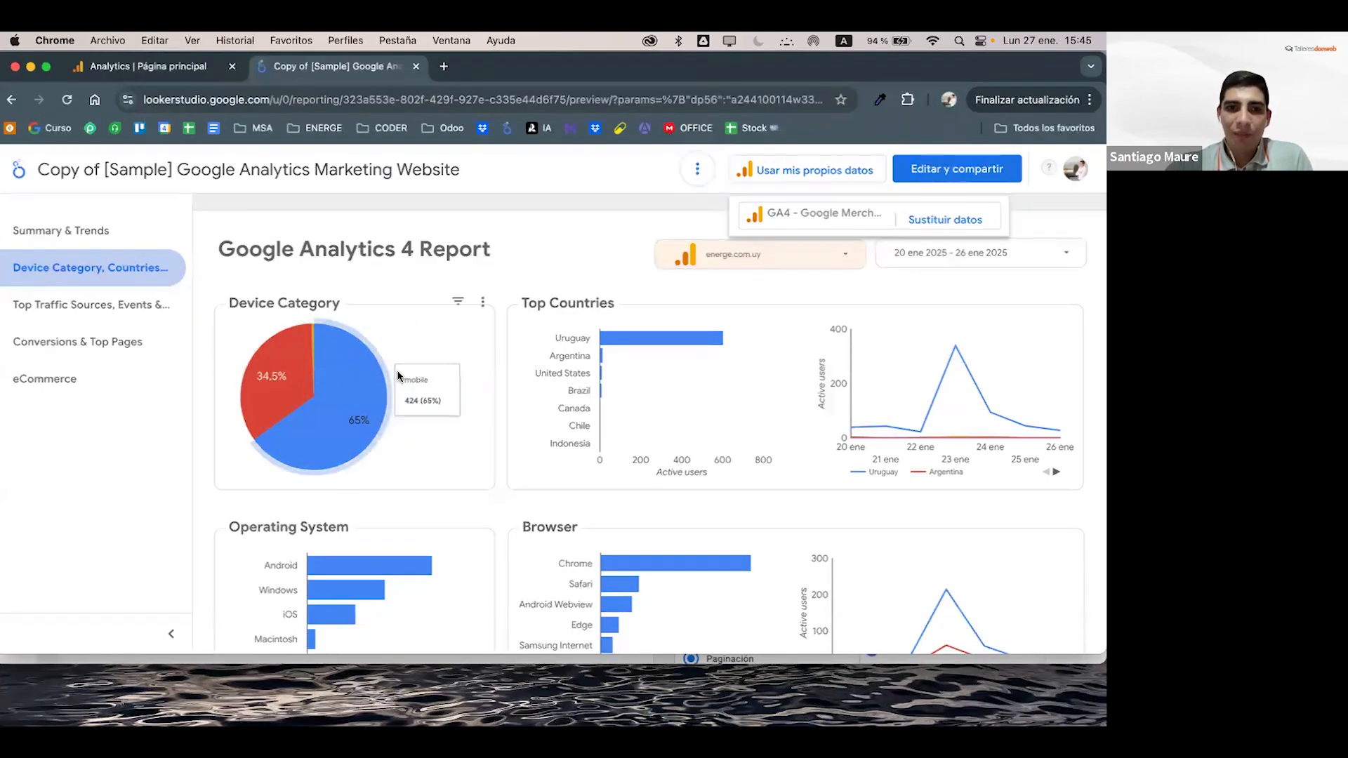
mouse_move(325, 391)
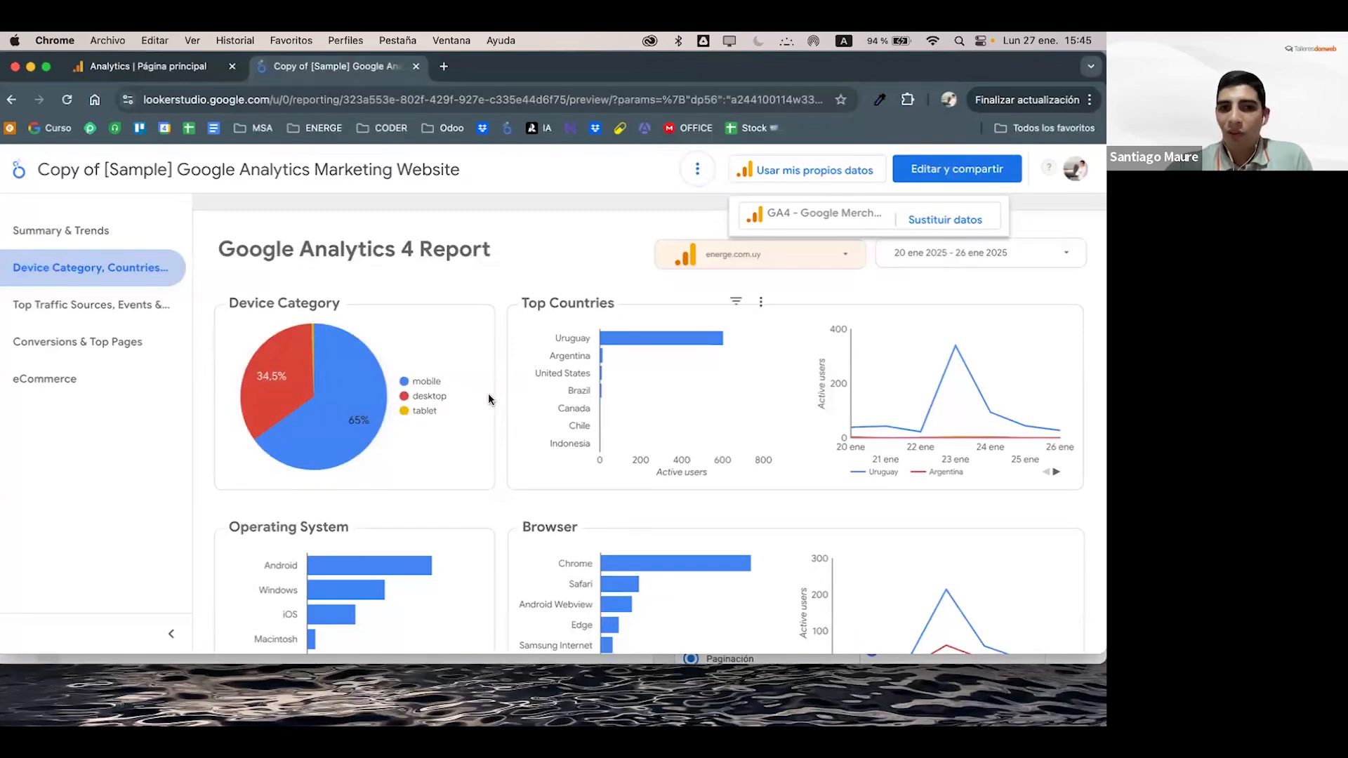
mouse_move(378, 404)
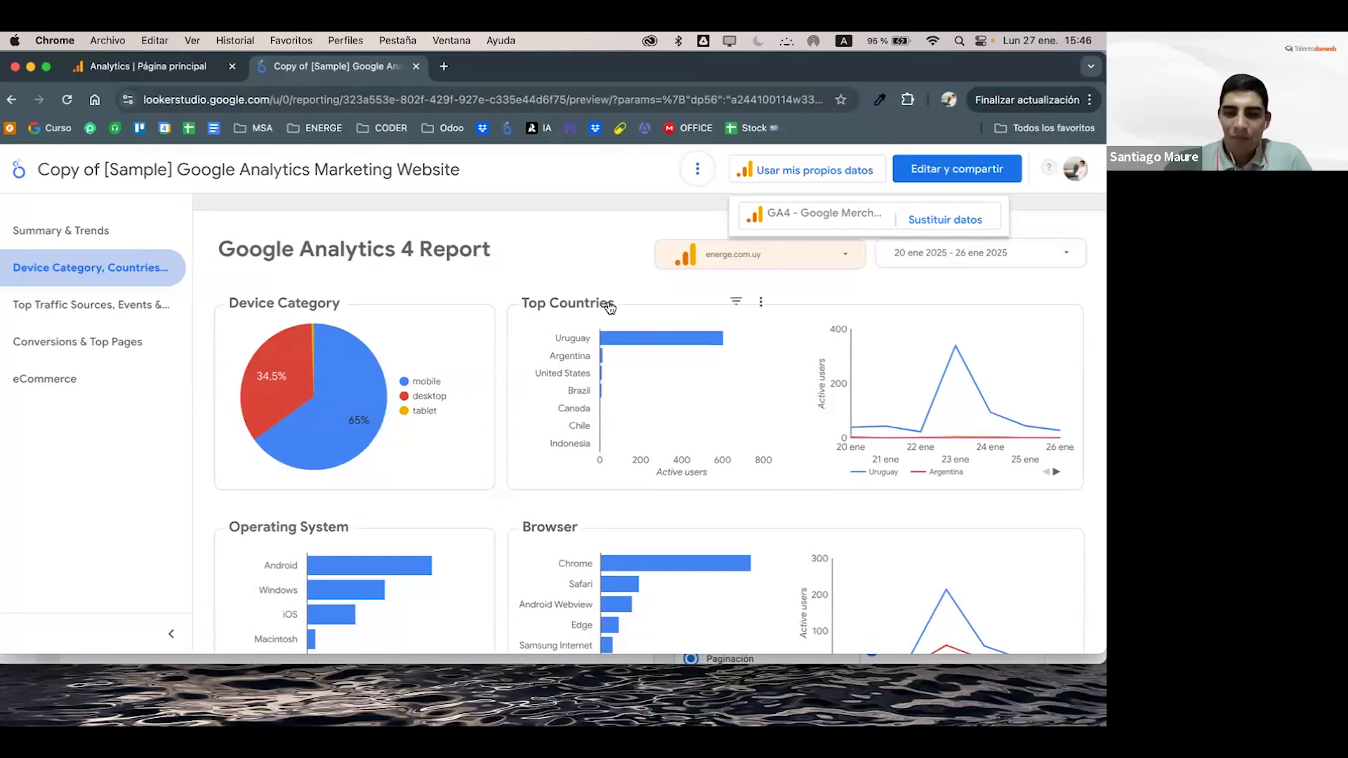
scroll(519, 320, down, 1)
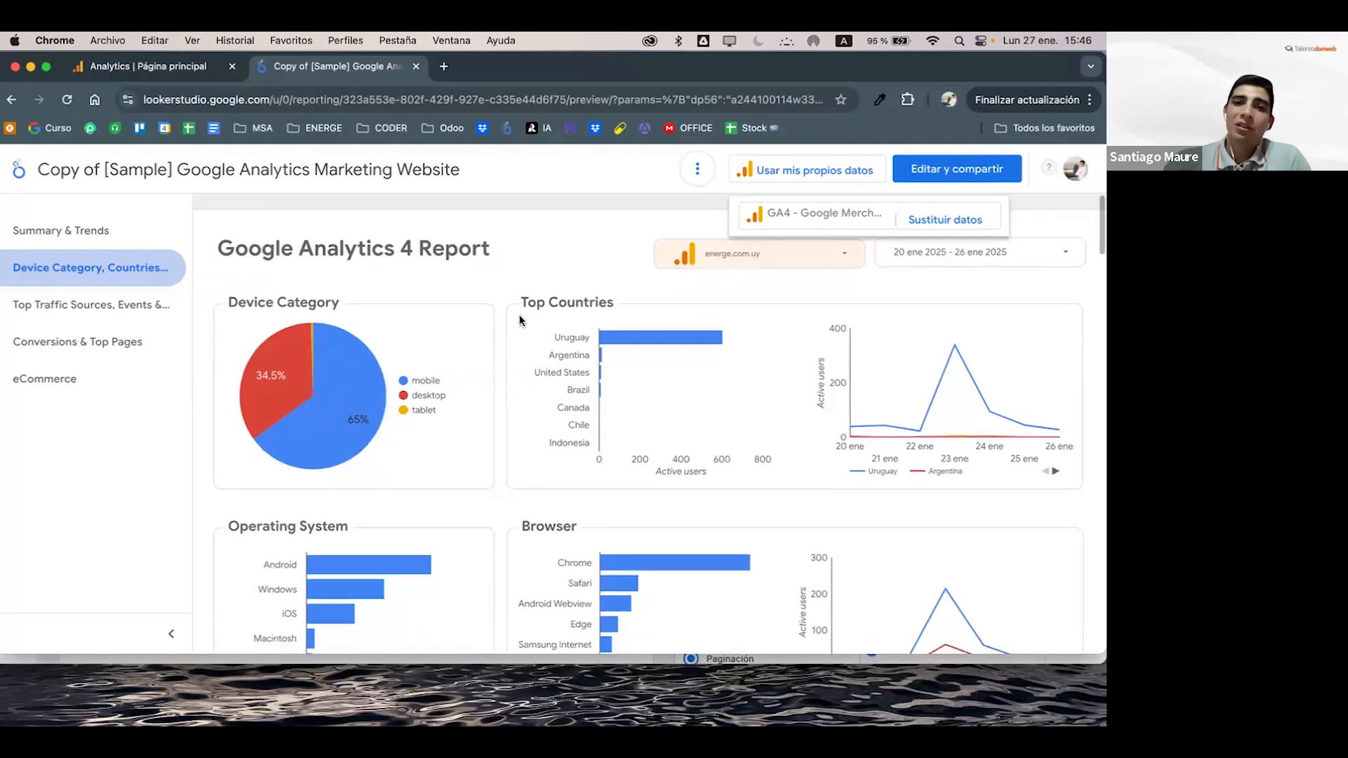
scroll(519, 320, down, 1)
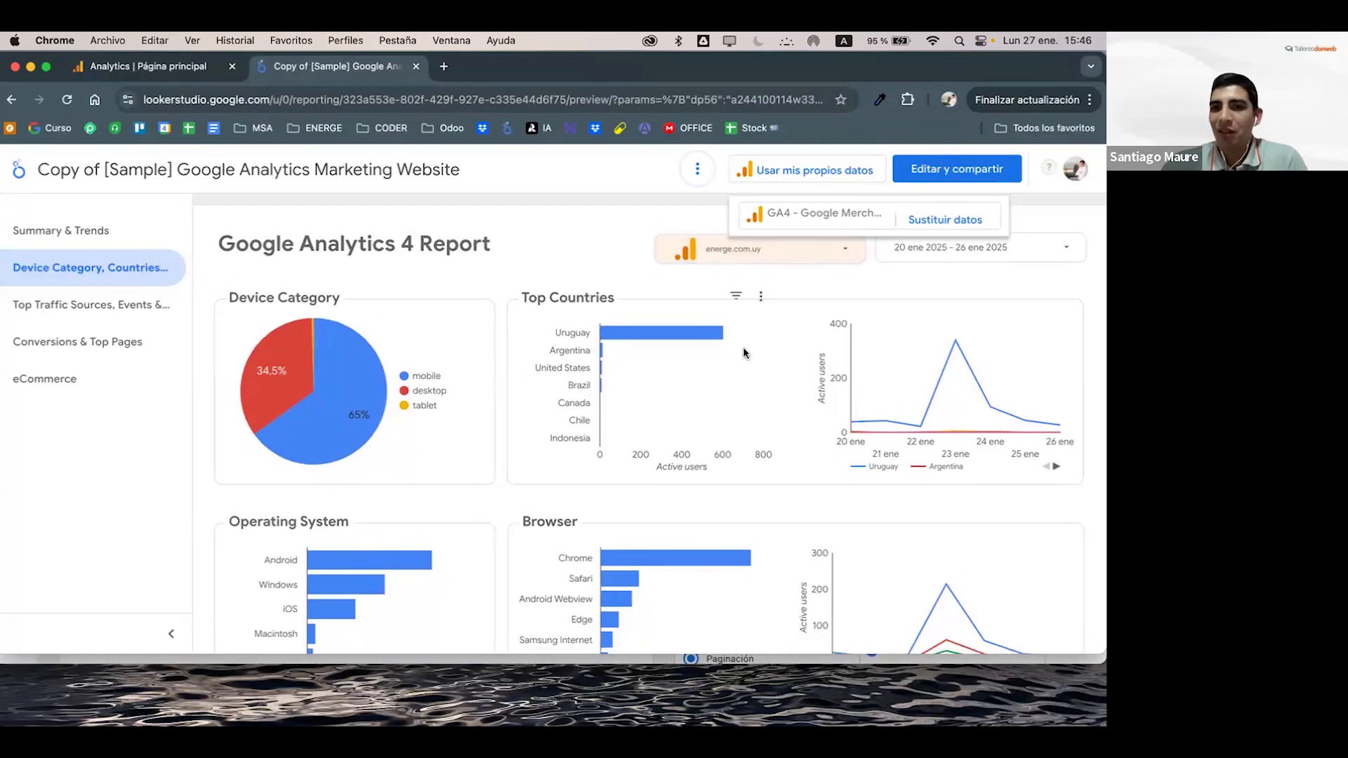
scroll(743, 349, down, 2)
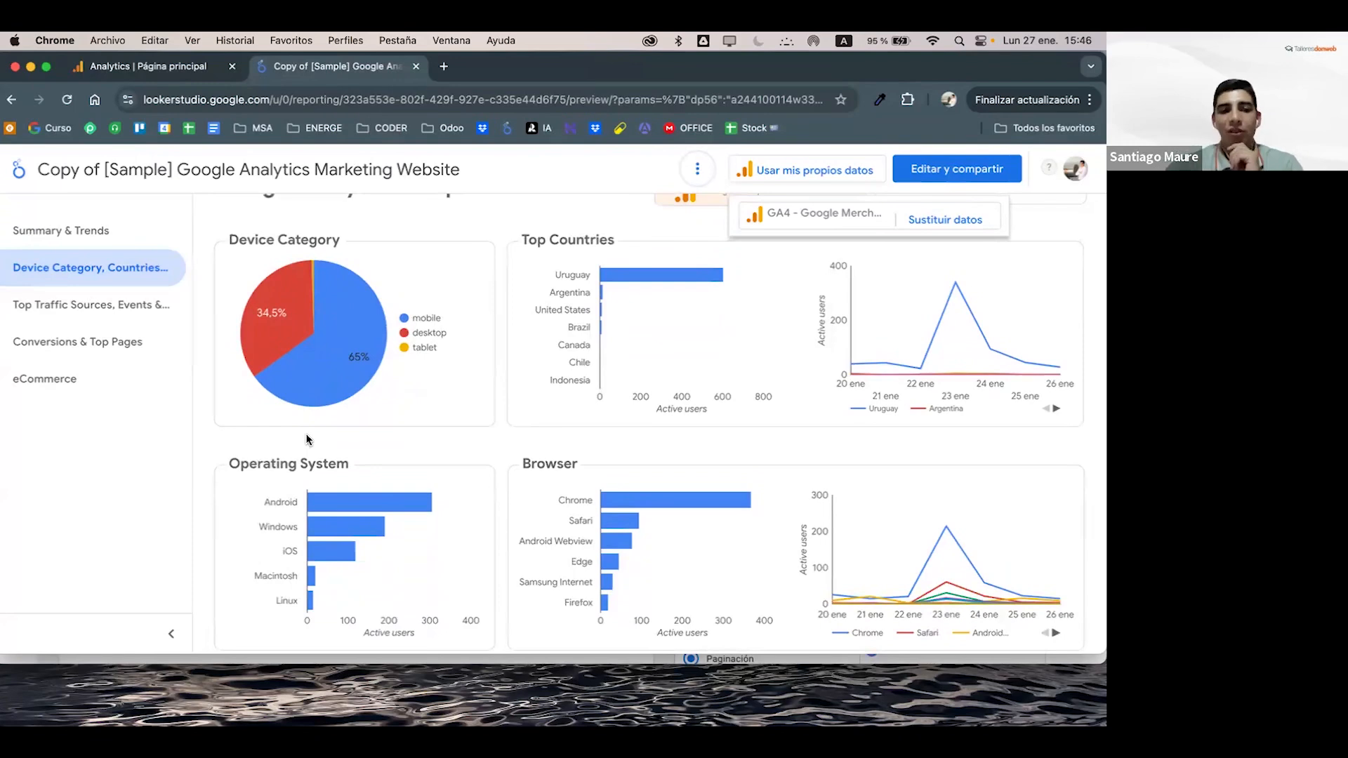
scroll(305, 433, down, 1)
scroll(418, 429, down, 1)
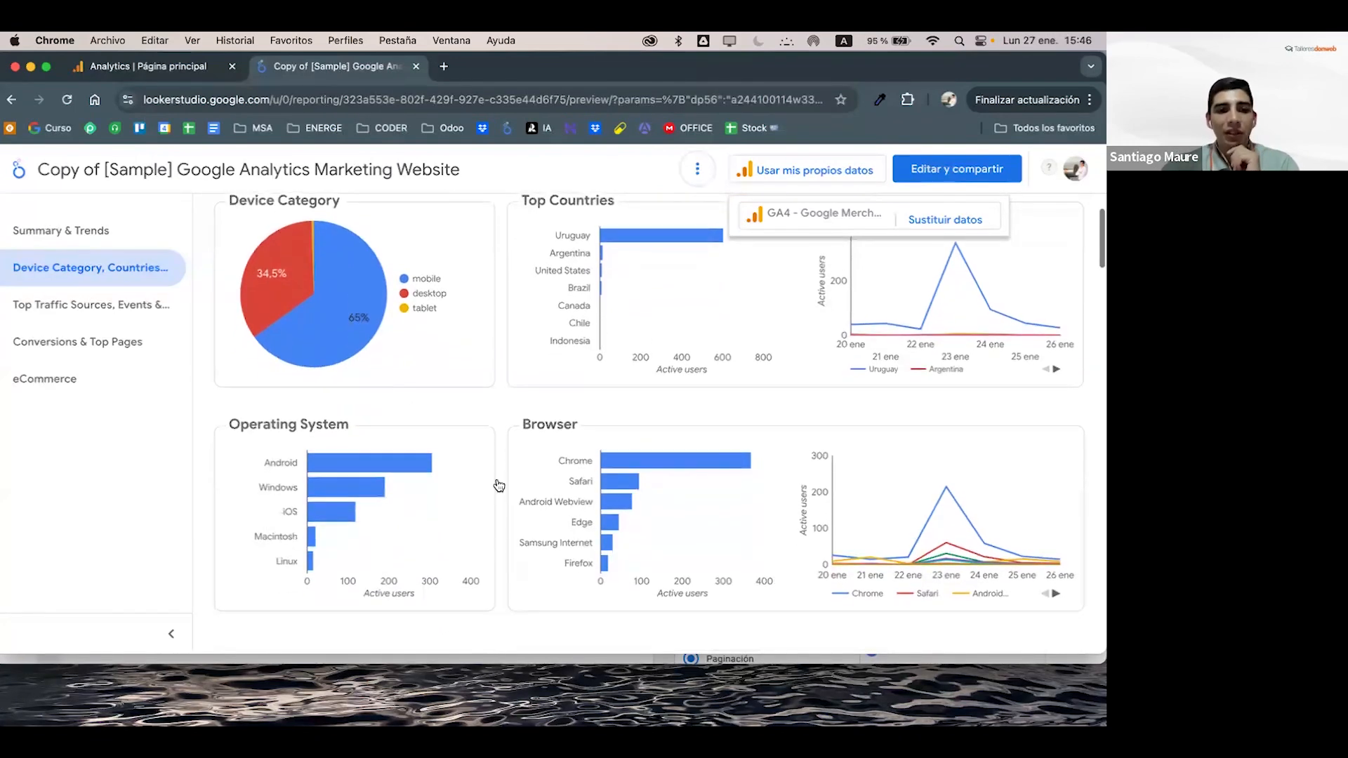
scroll(494, 461, left, 1)
scroll(496, 558, left, 1)
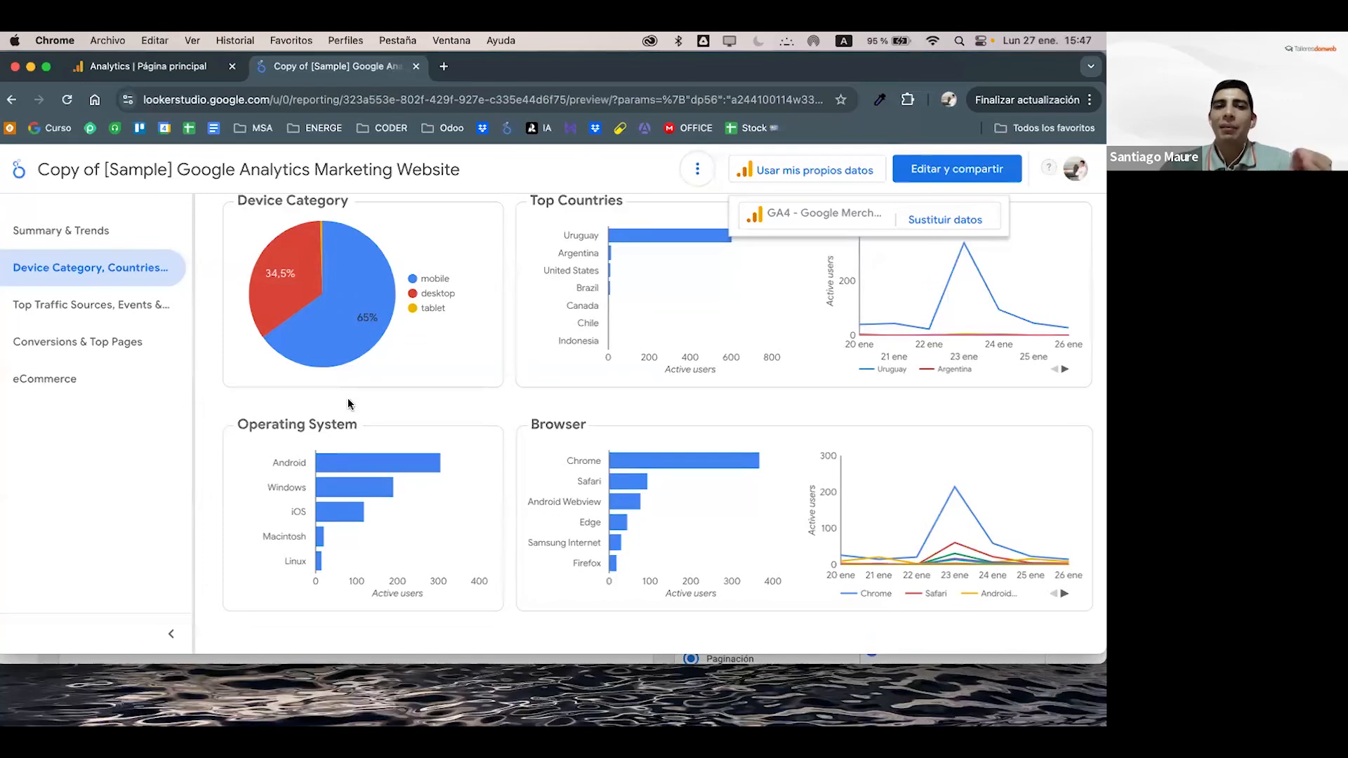
scroll(361, 397, up, 3)
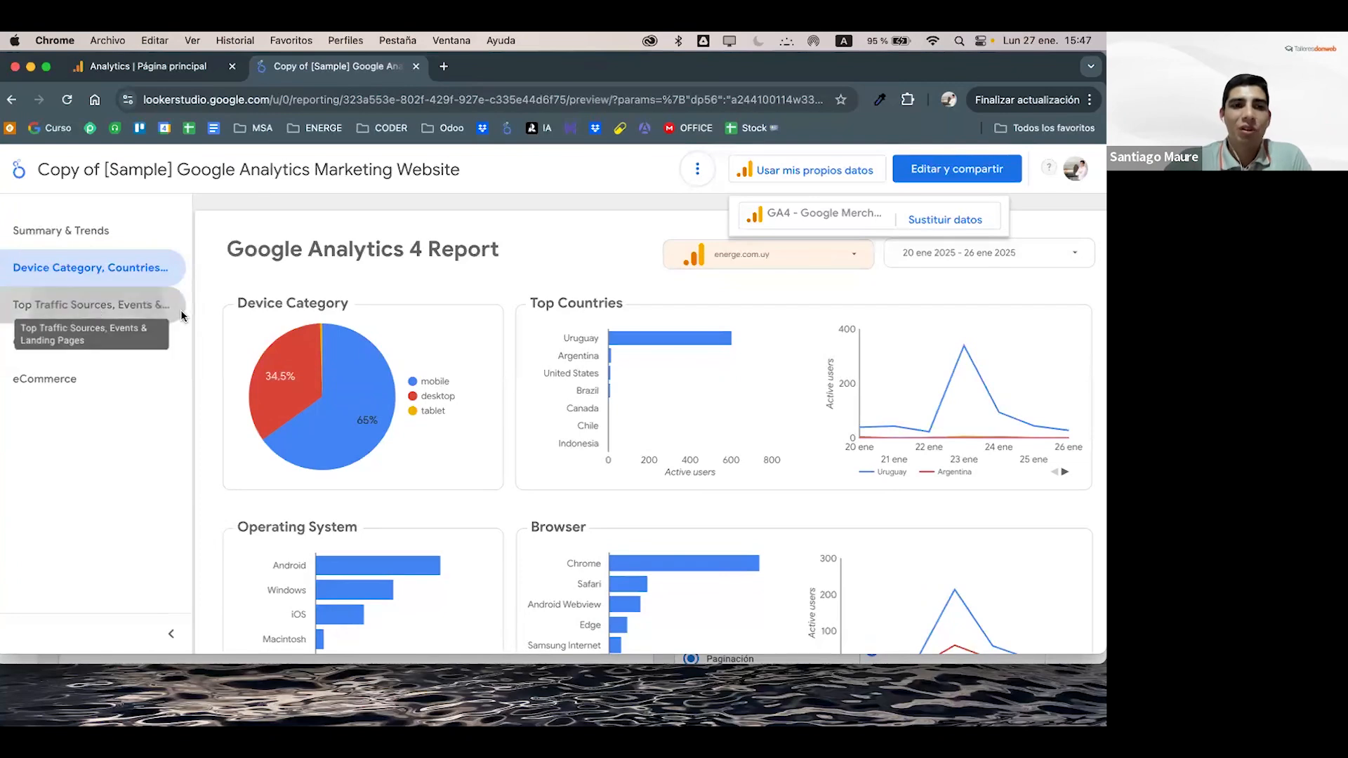
Step: Open the Top Traffic Sources, Events page and review the traffic sources and events tables
click(98, 309)
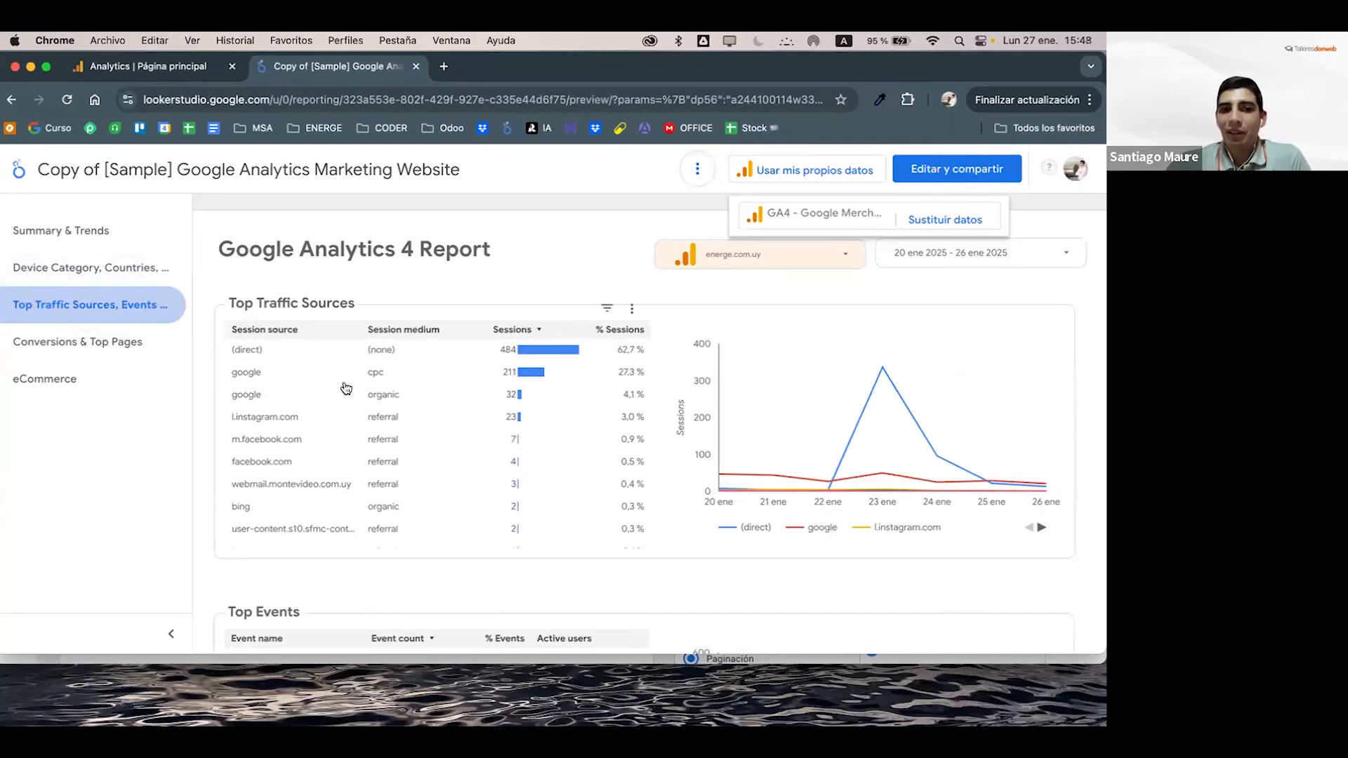
scroll(448, 413, down, 3)
scroll(448, 413, up, 2)
scroll(448, 413, up, 1)
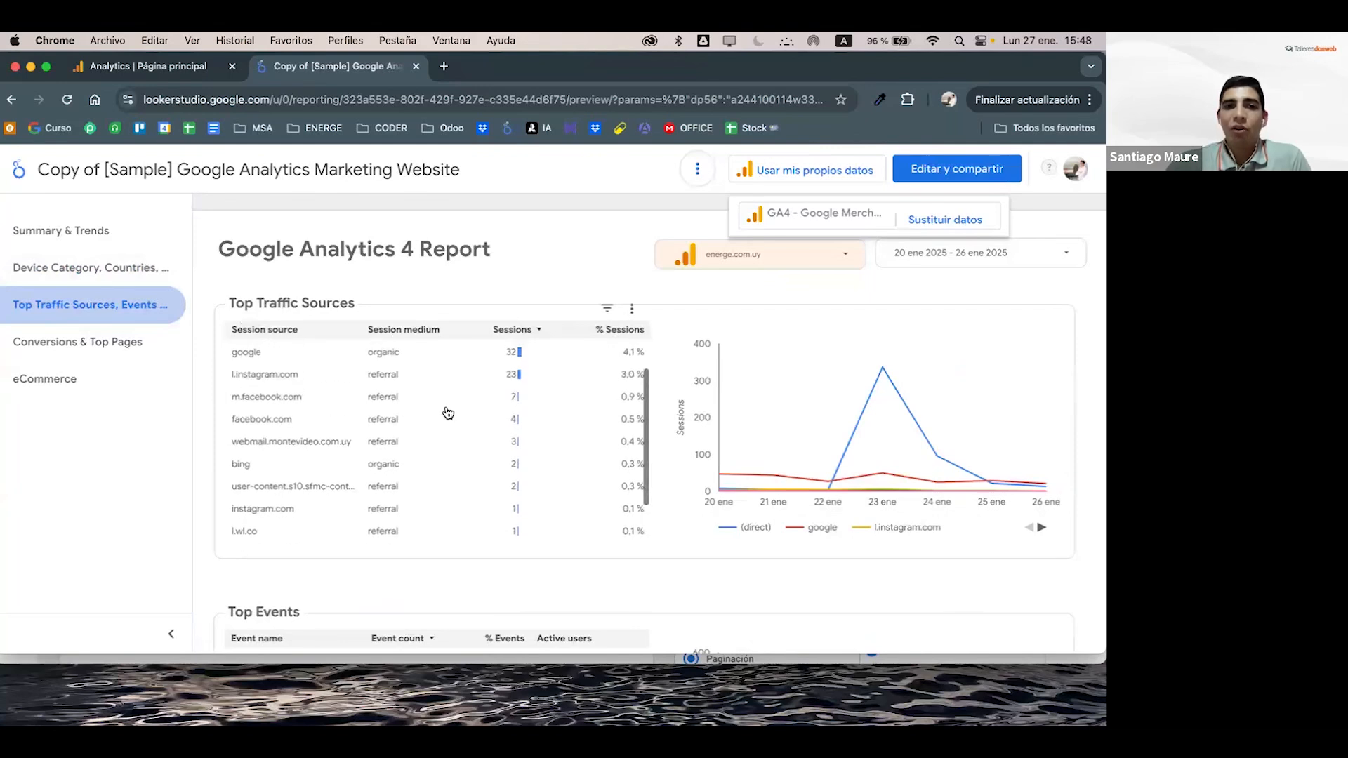
scroll(632, 481, down, 3)
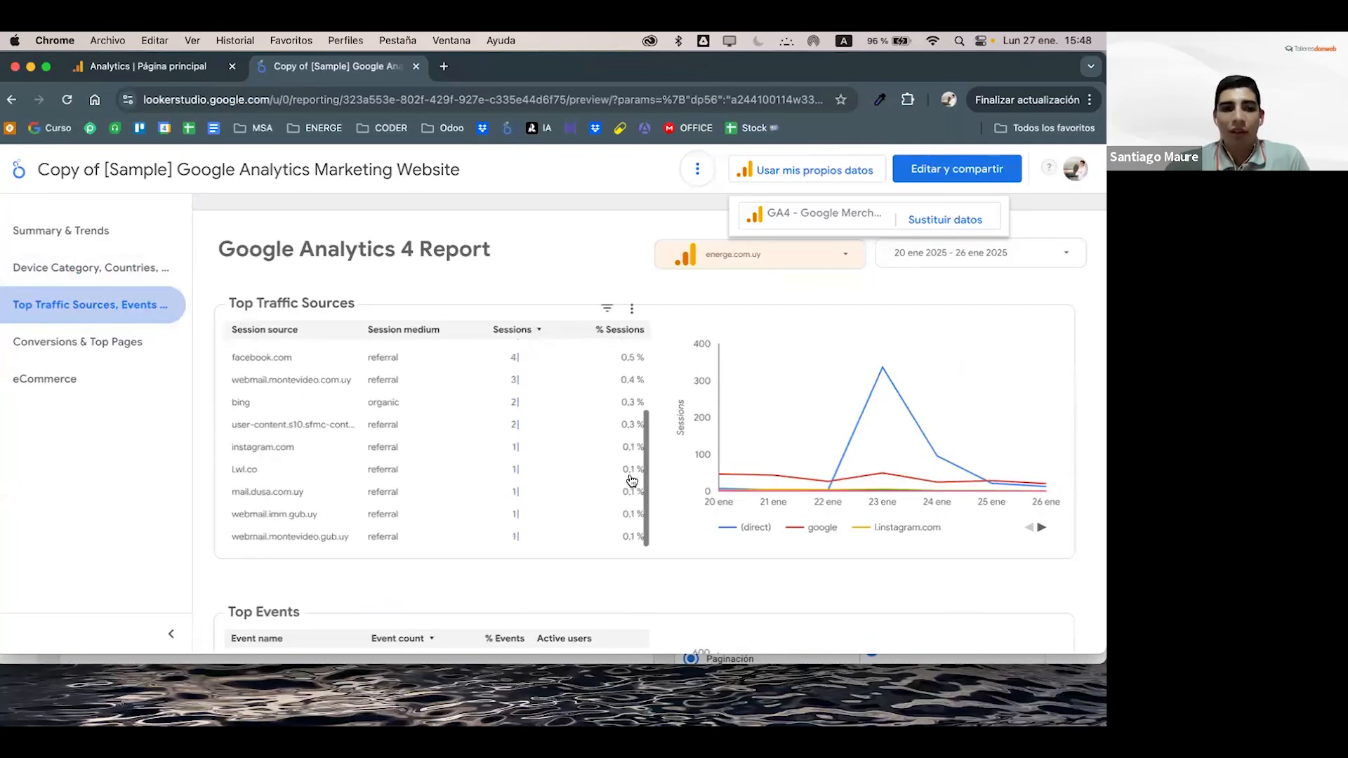
scroll(559, 485, down, 3)
scroll(560, 539, down, 2)
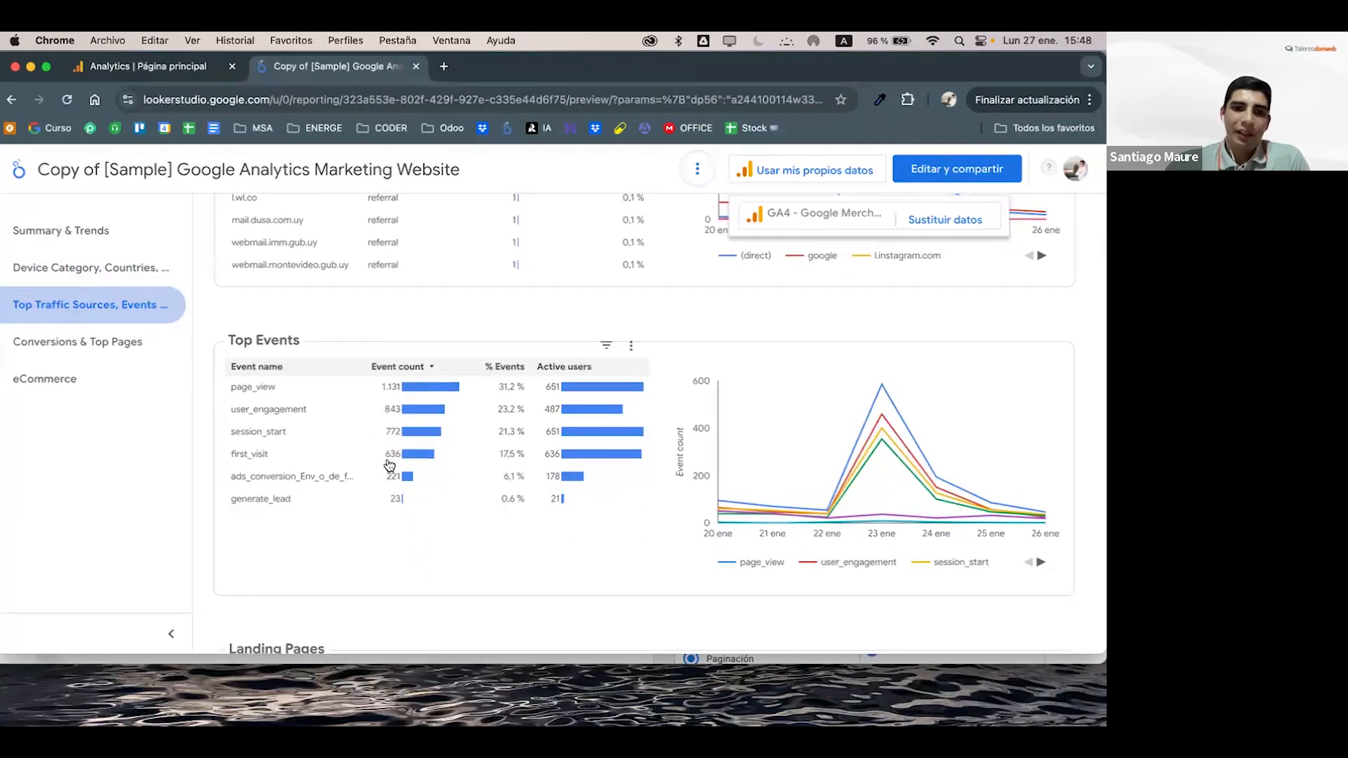
Step: Open the Conversions & Top Pages page and review the conversions and top pages tables
click(182, 349)
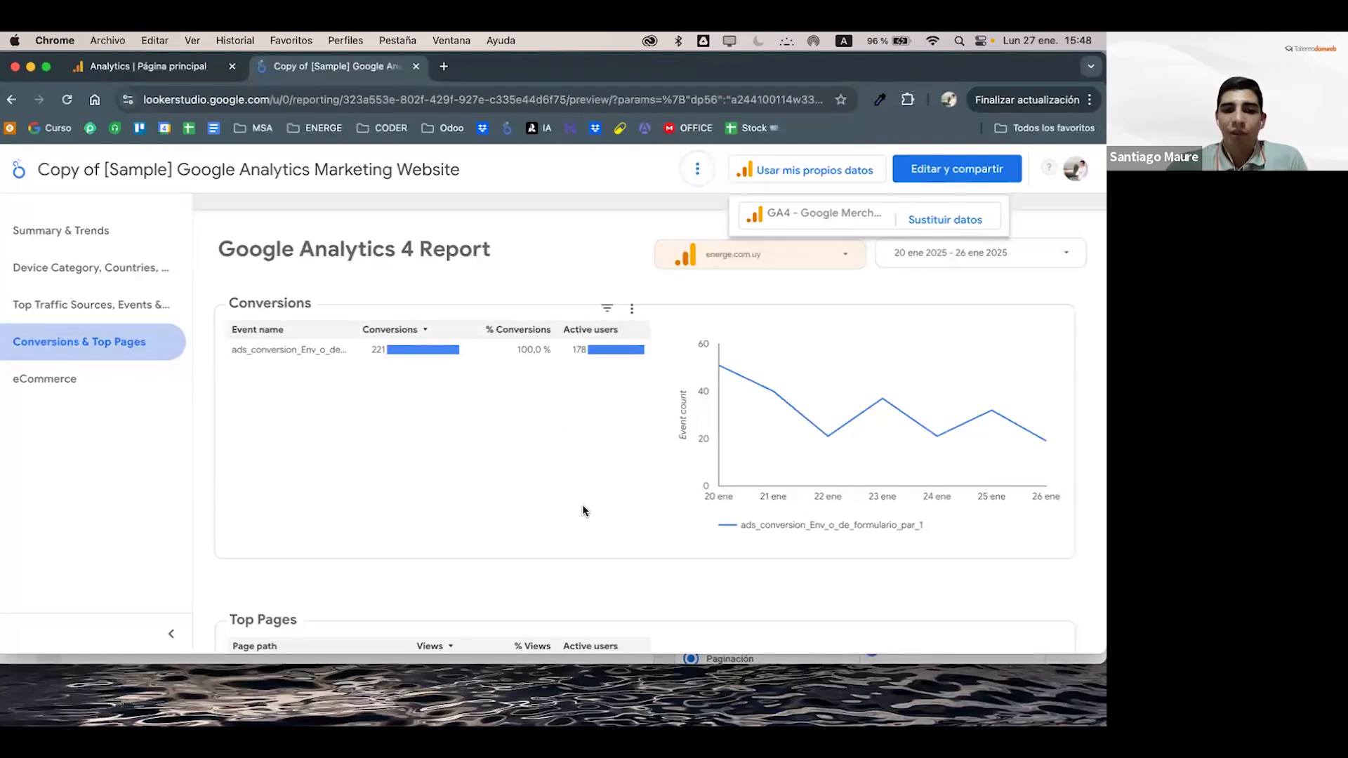
scroll(653, 521, down, 3)
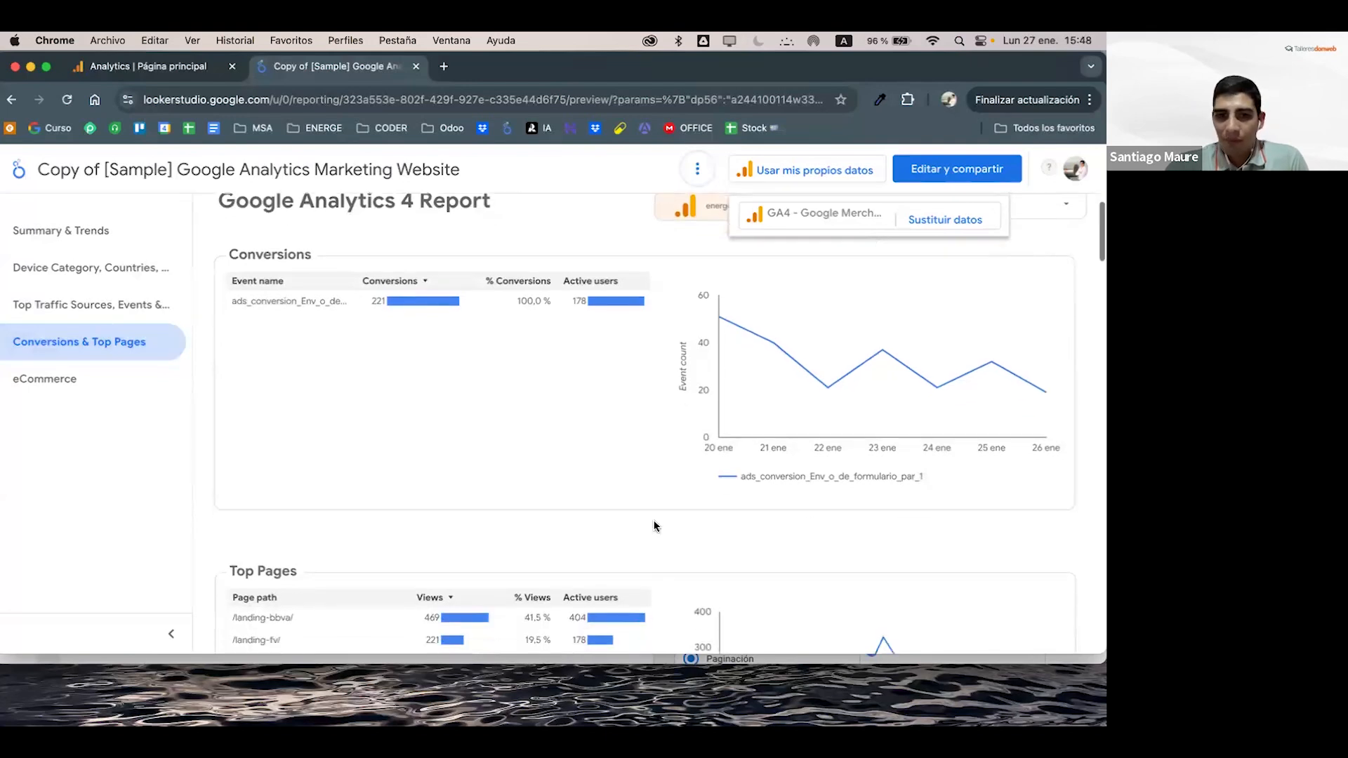
scroll(653, 519, down, 2)
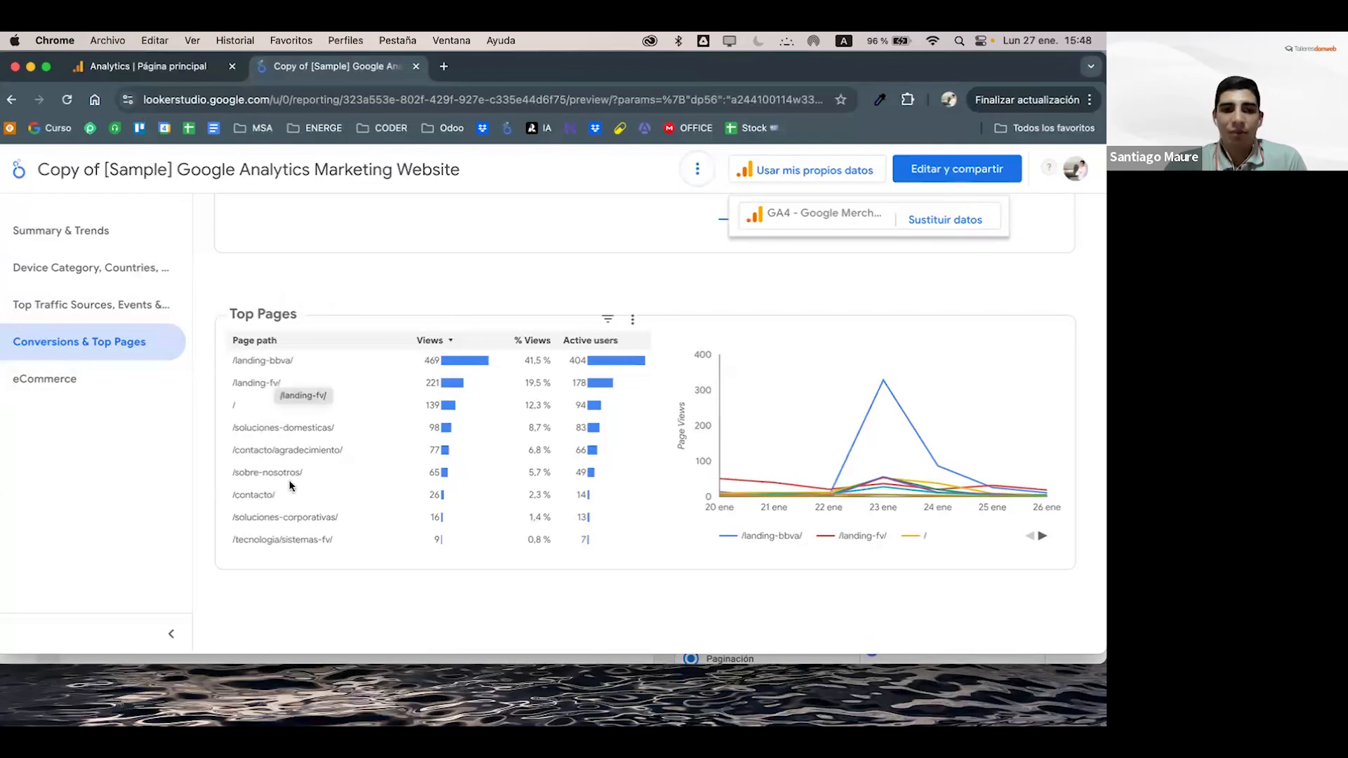
Step: Open the eCommerce page and examine its purchase scorecards and session funnel
click(78, 375)
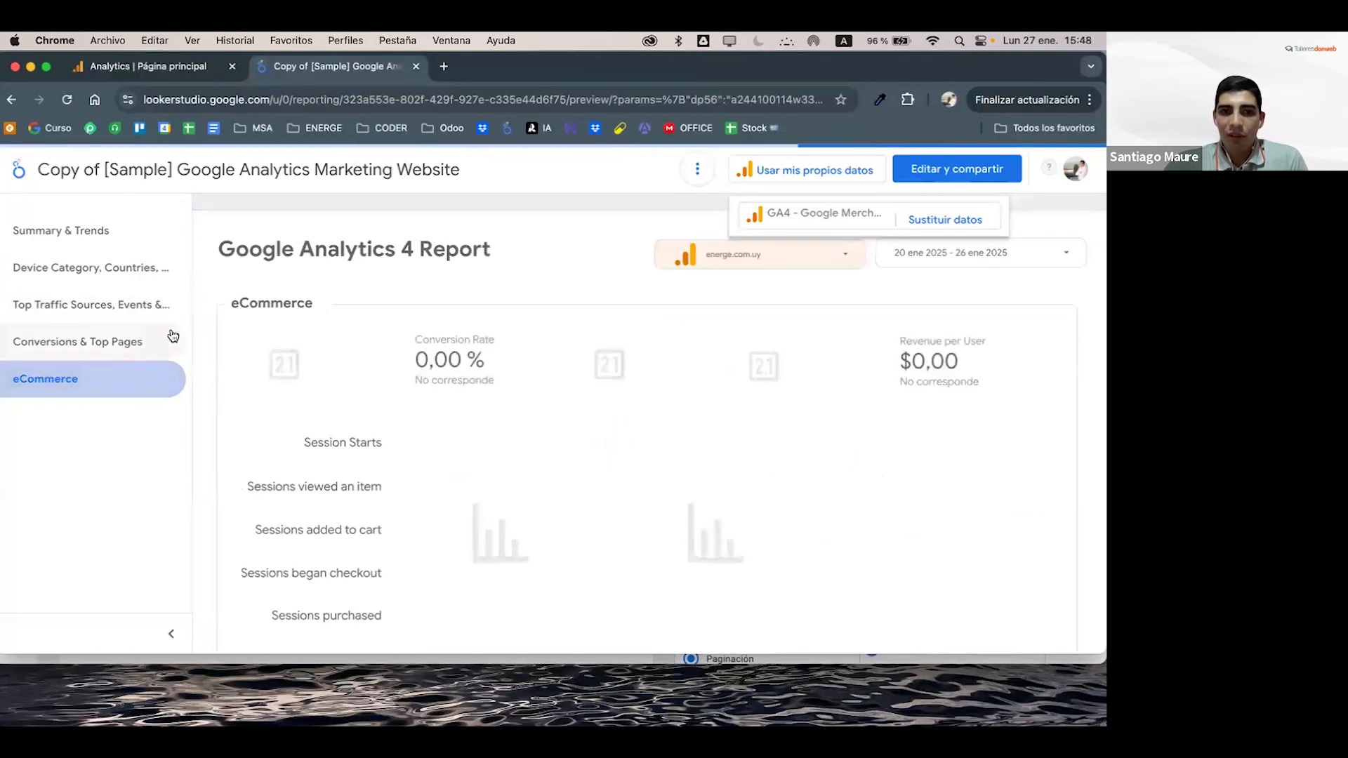
scroll(746, 490, down, 3)
scroll(746, 490, up, 3)
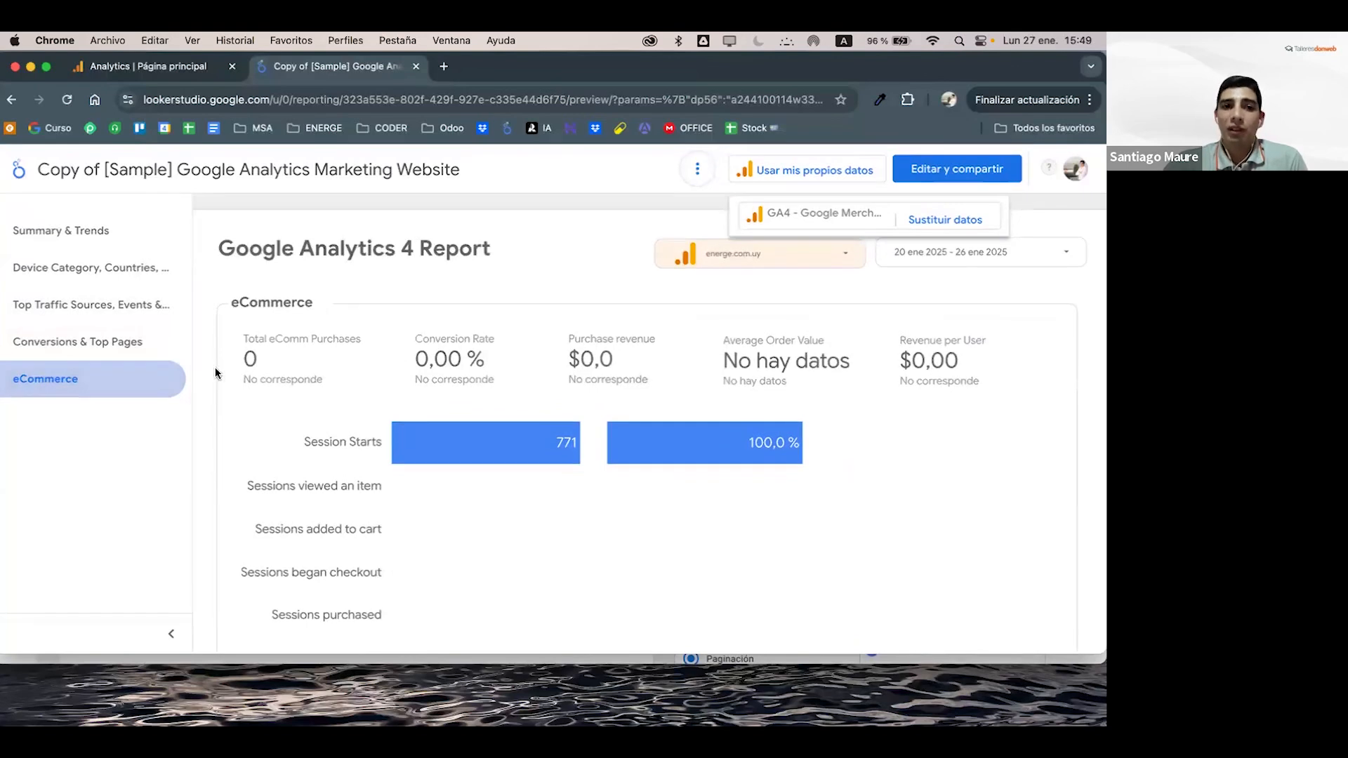
scroll(217, 242, down, 1)
drag(218, 240, 497, 255)
scroll(242, 372, left, 1)
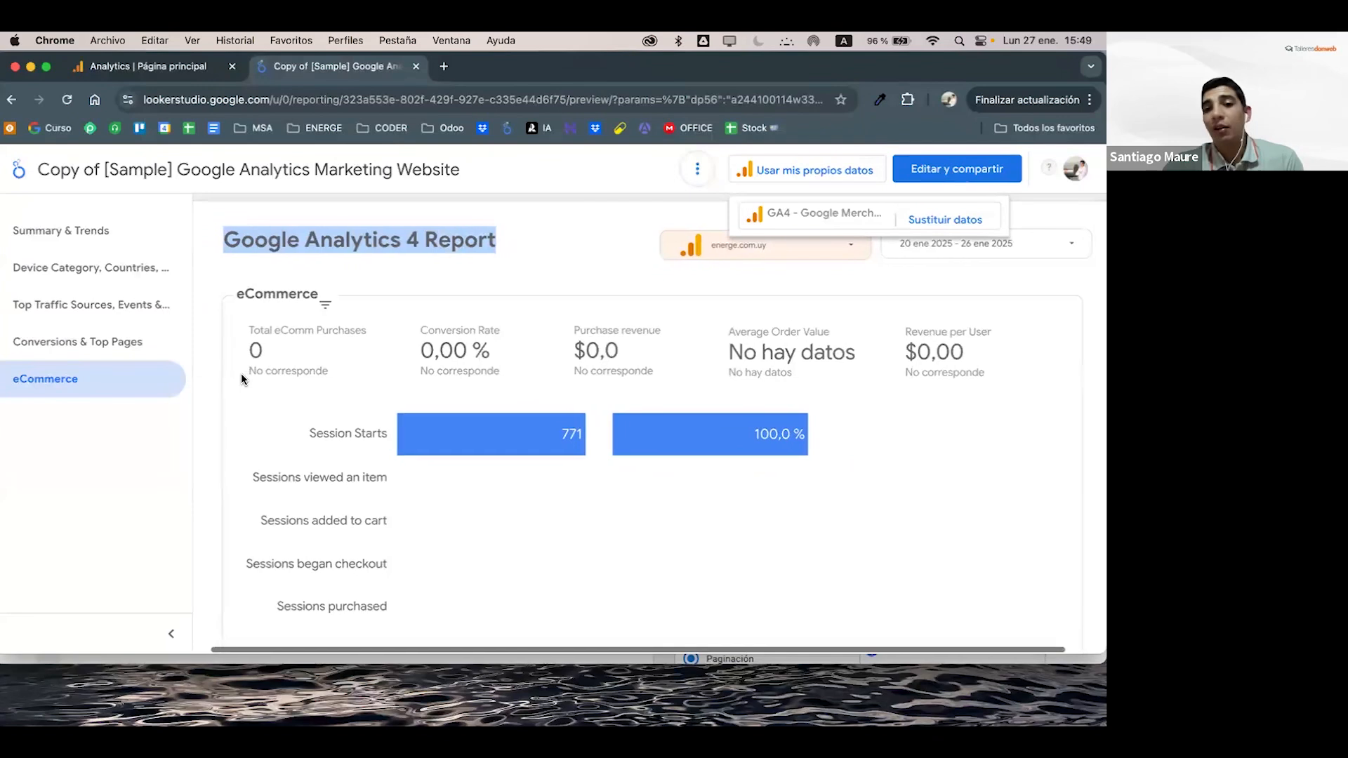
scroll(242, 372, left, 1)
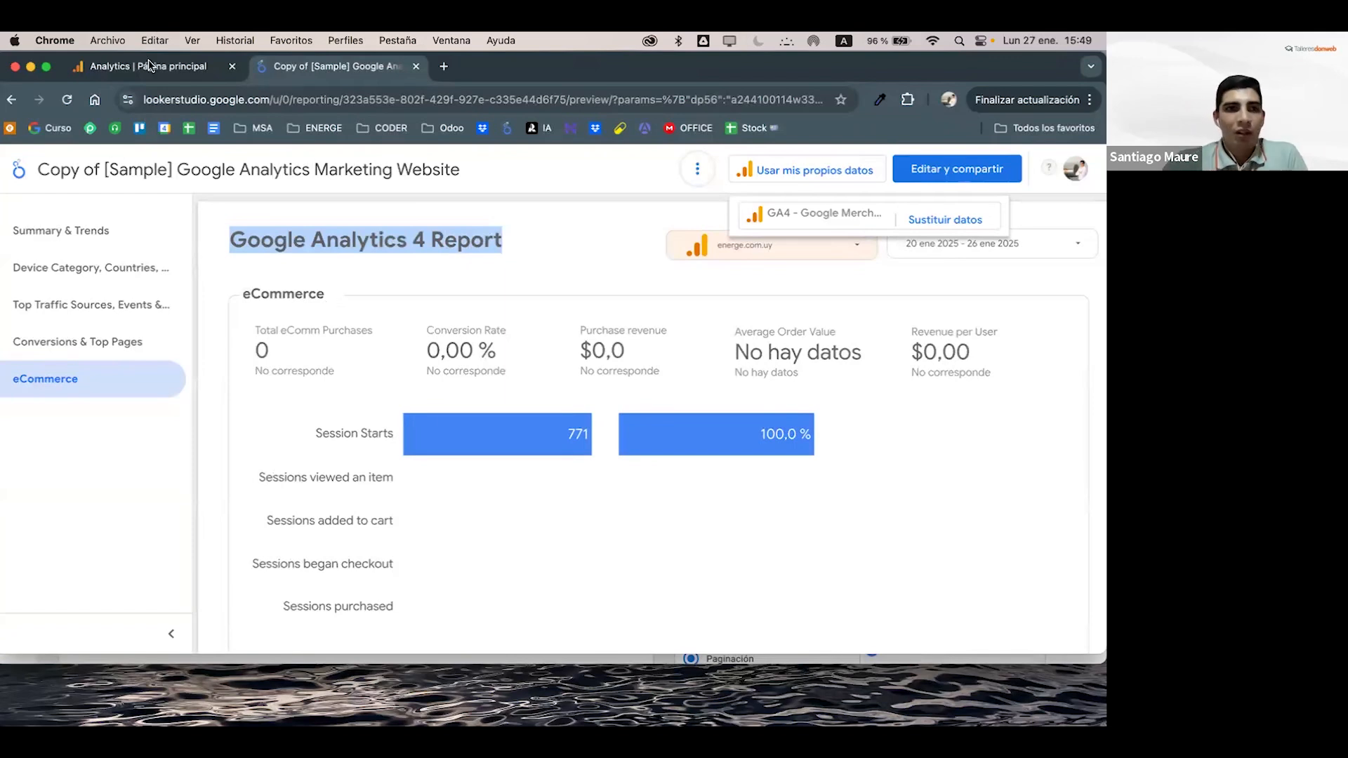
click(948, 99)
click(831, 441)
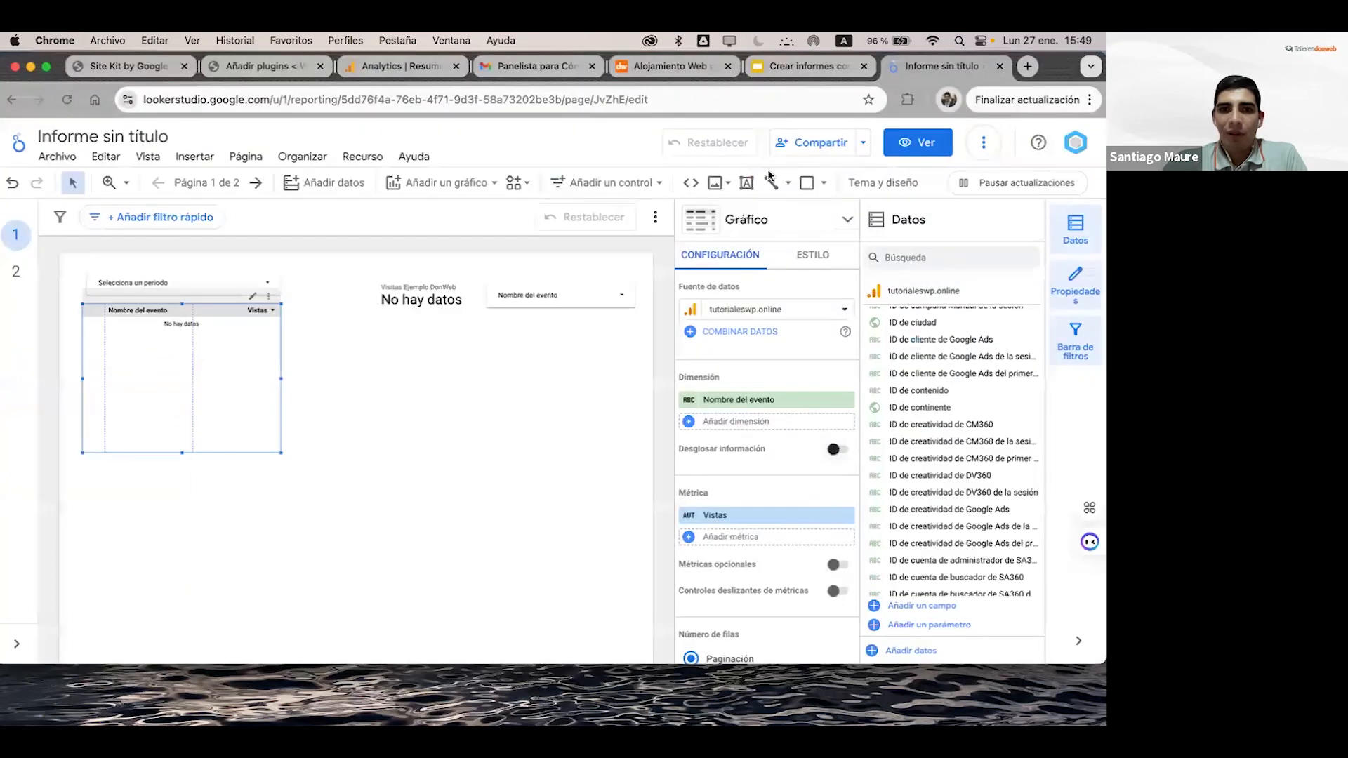
click(658, 70)
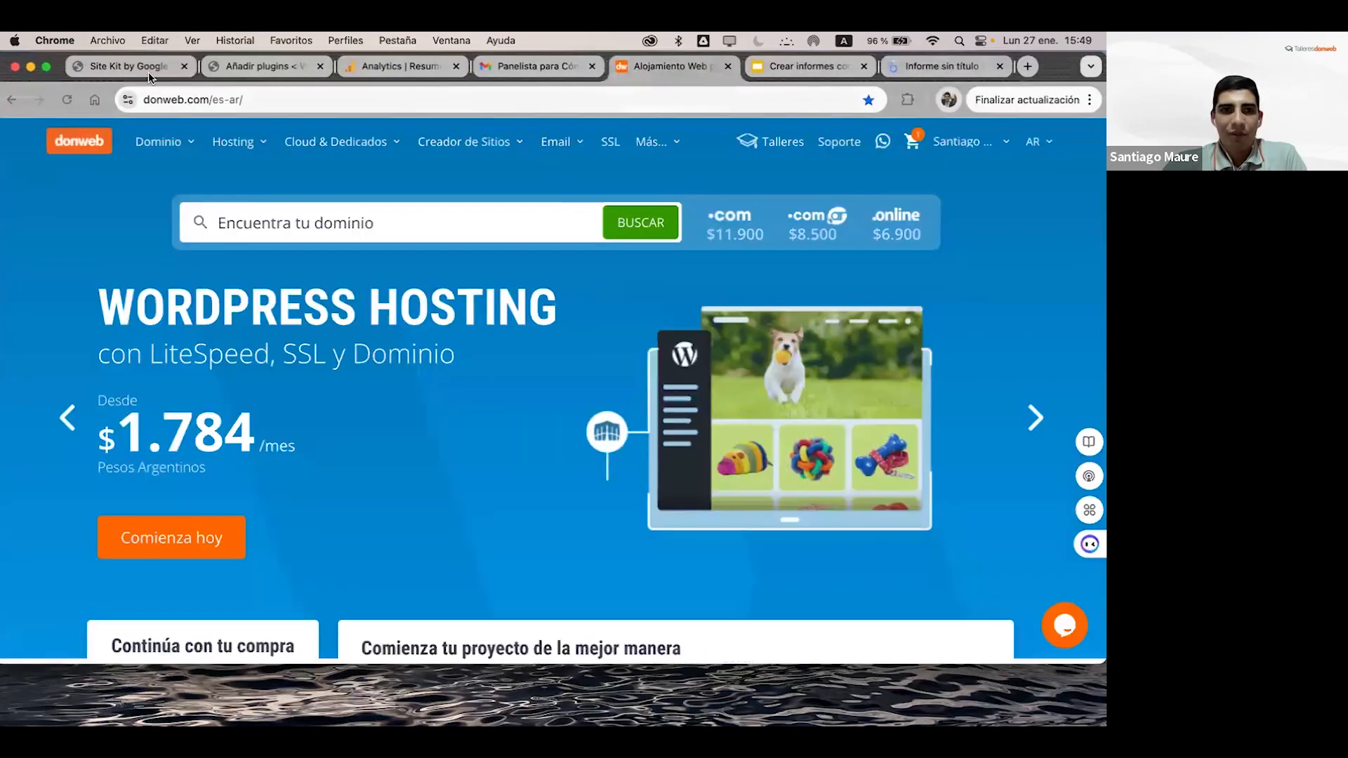
Step: Switch to the Crear informes con Locker studio slide deck and start presenting from the ¿Preguntas? slide
click(538, 75)
click(780, 72)
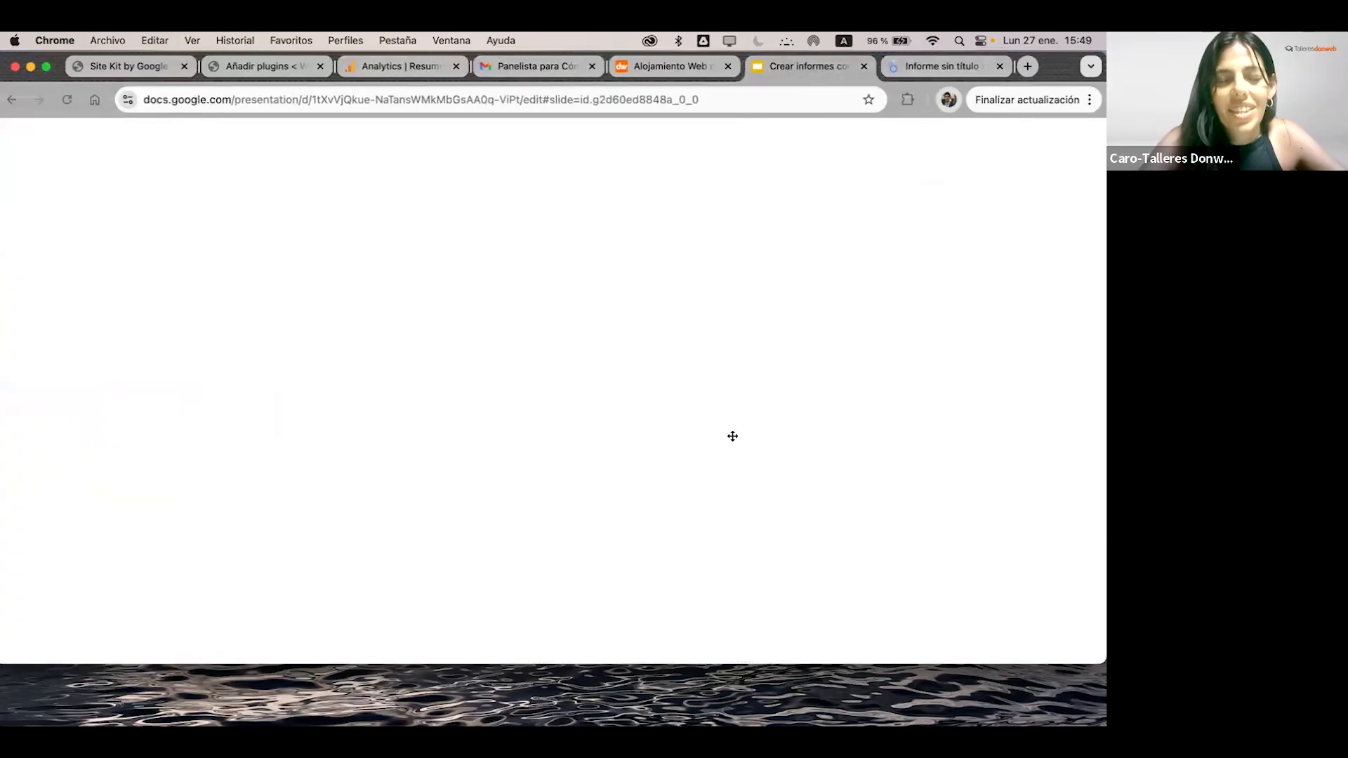
scroll(69, 511, down, 3)
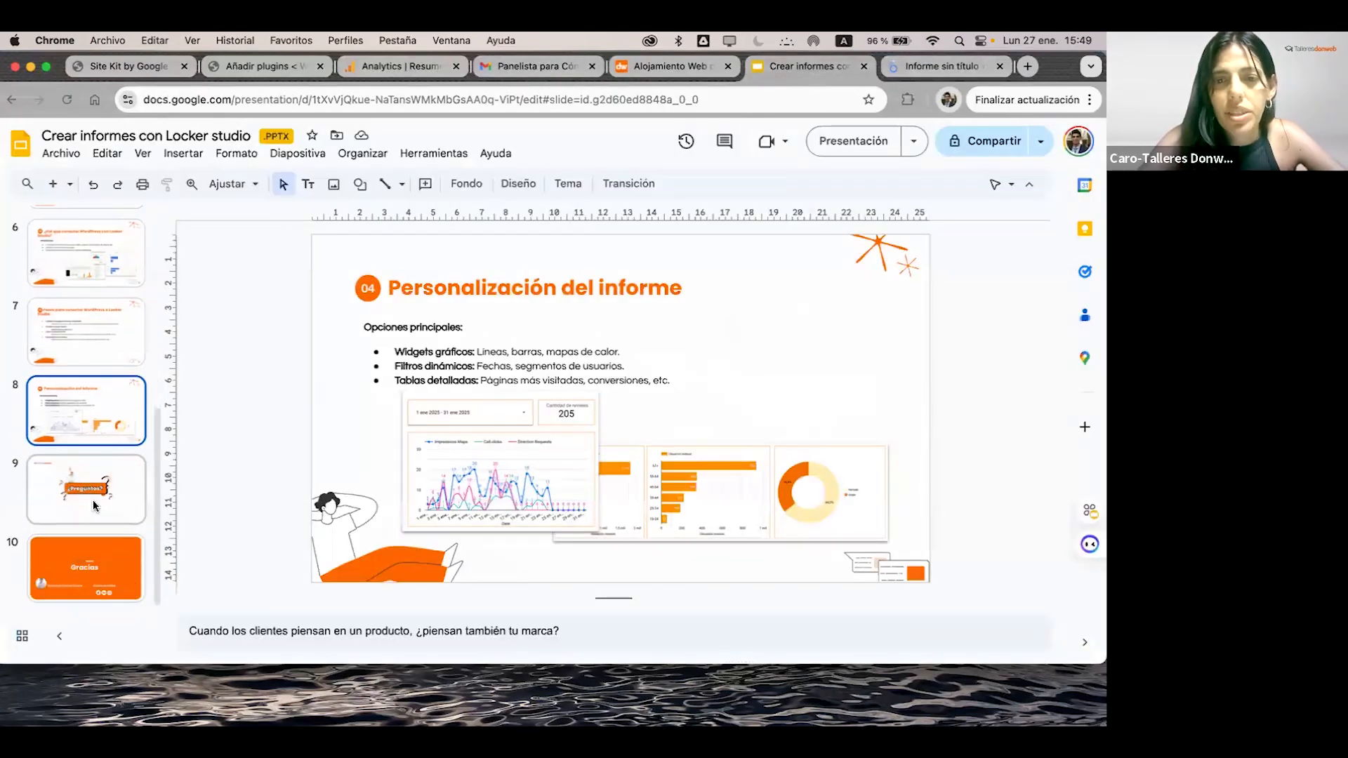
click(93, 500)
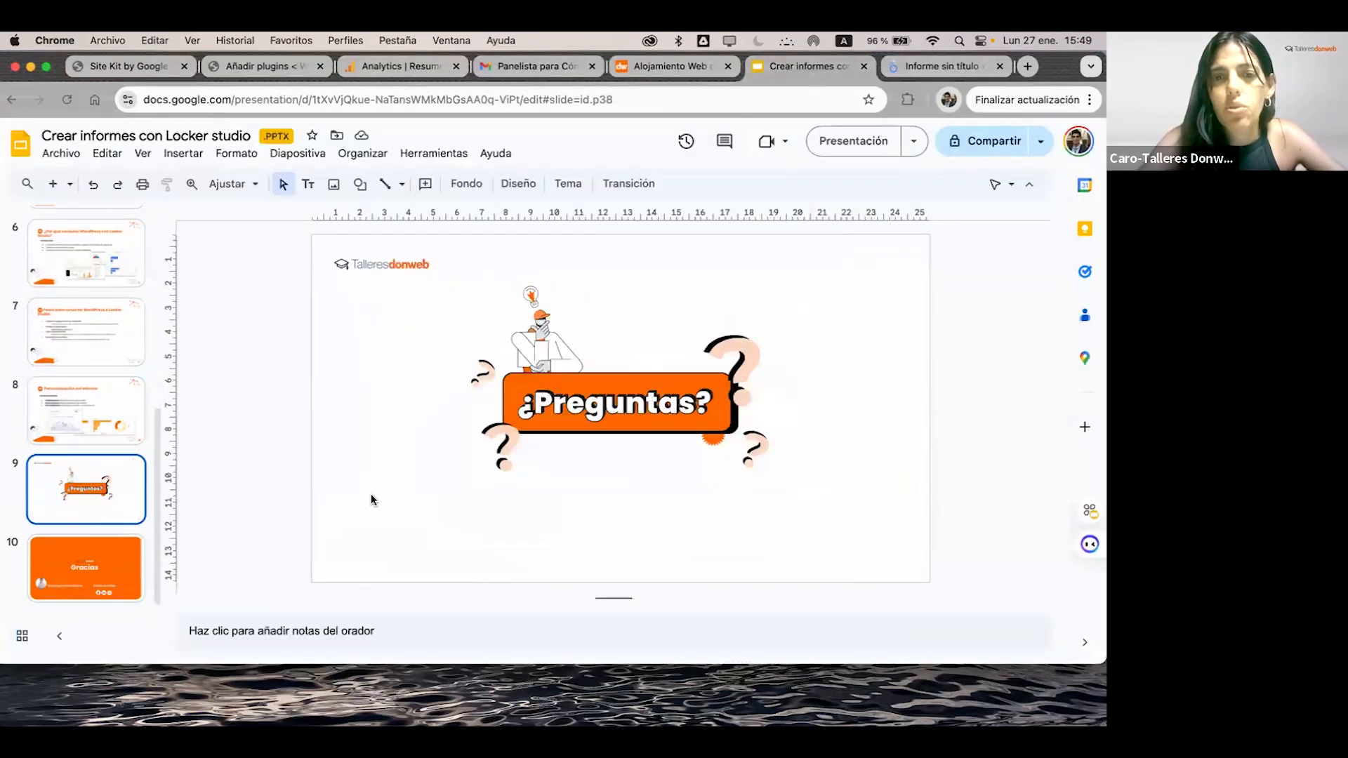
click(877, 143)
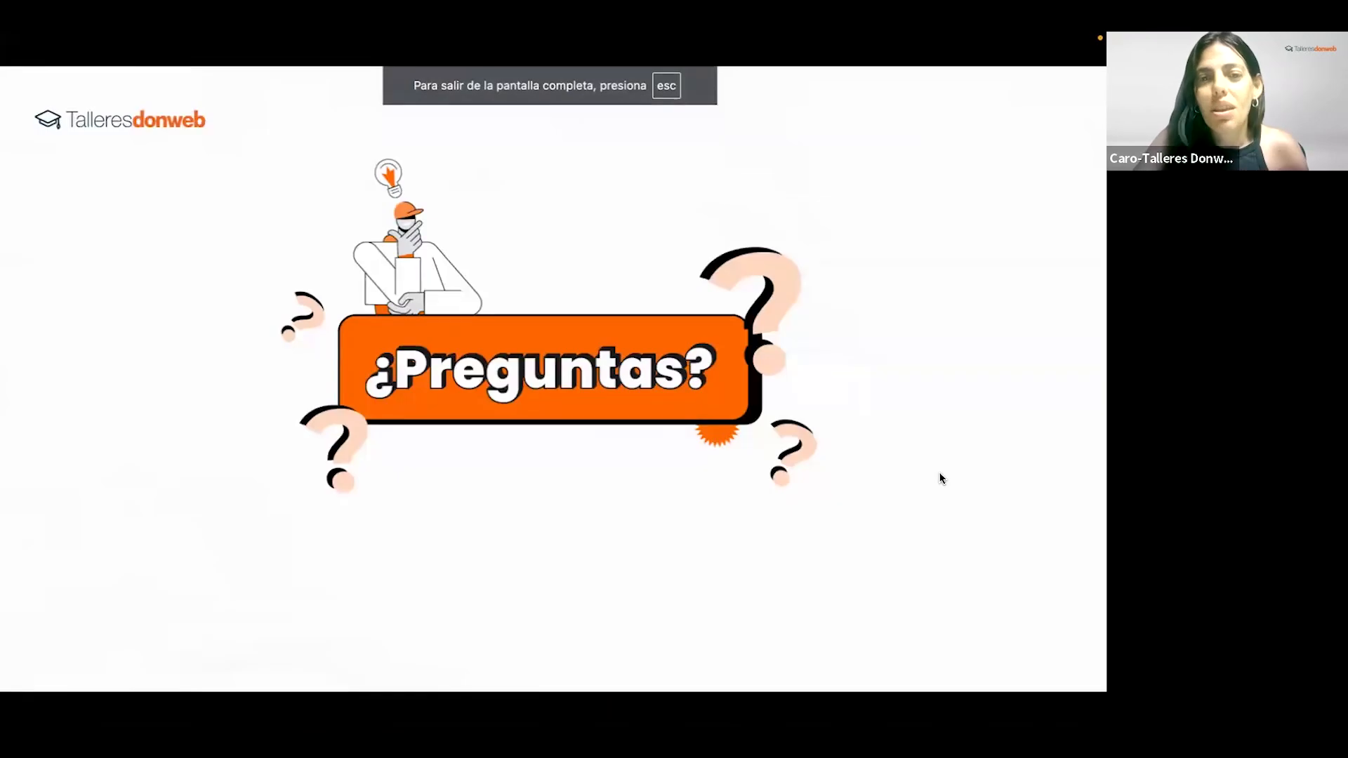